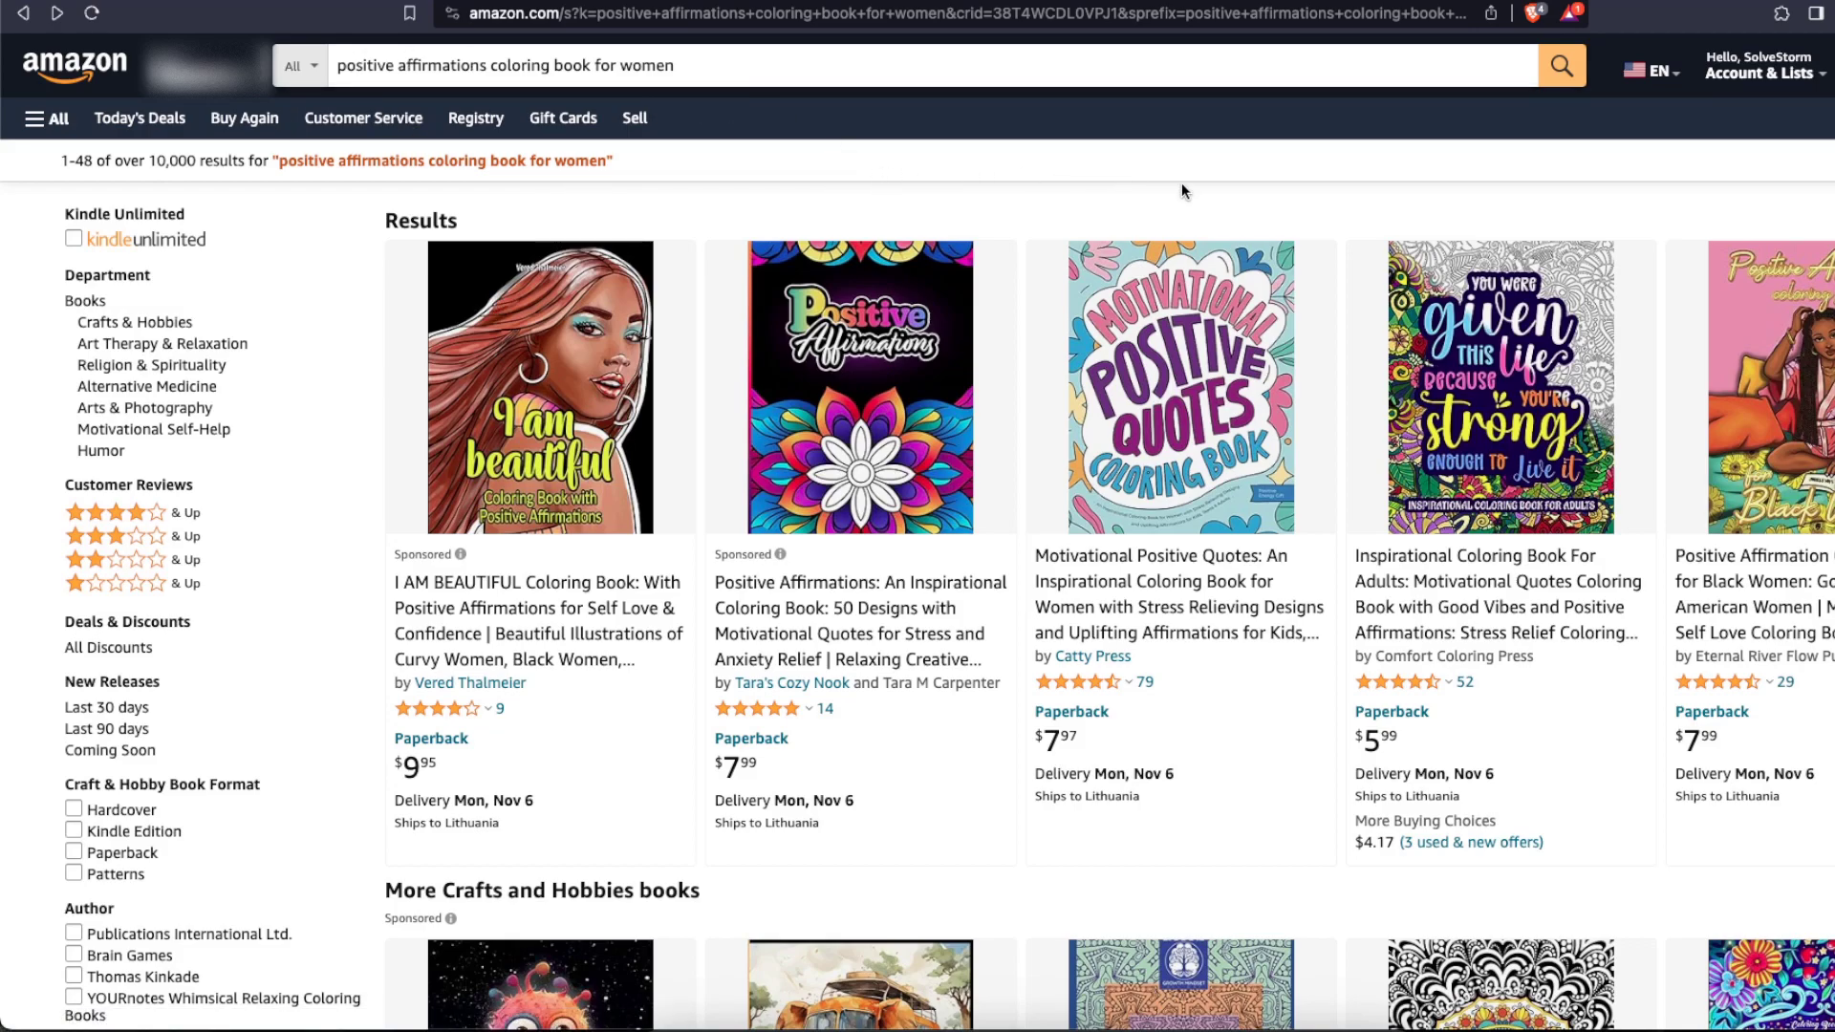
Step: Look over the Amazon results for positive affirmations coloring books and switch to the Google results for positive affirmations
{"action": "scroll", "coordinate": [1568, 512], "scroll_direction": "down", "scroll_amount": 3}
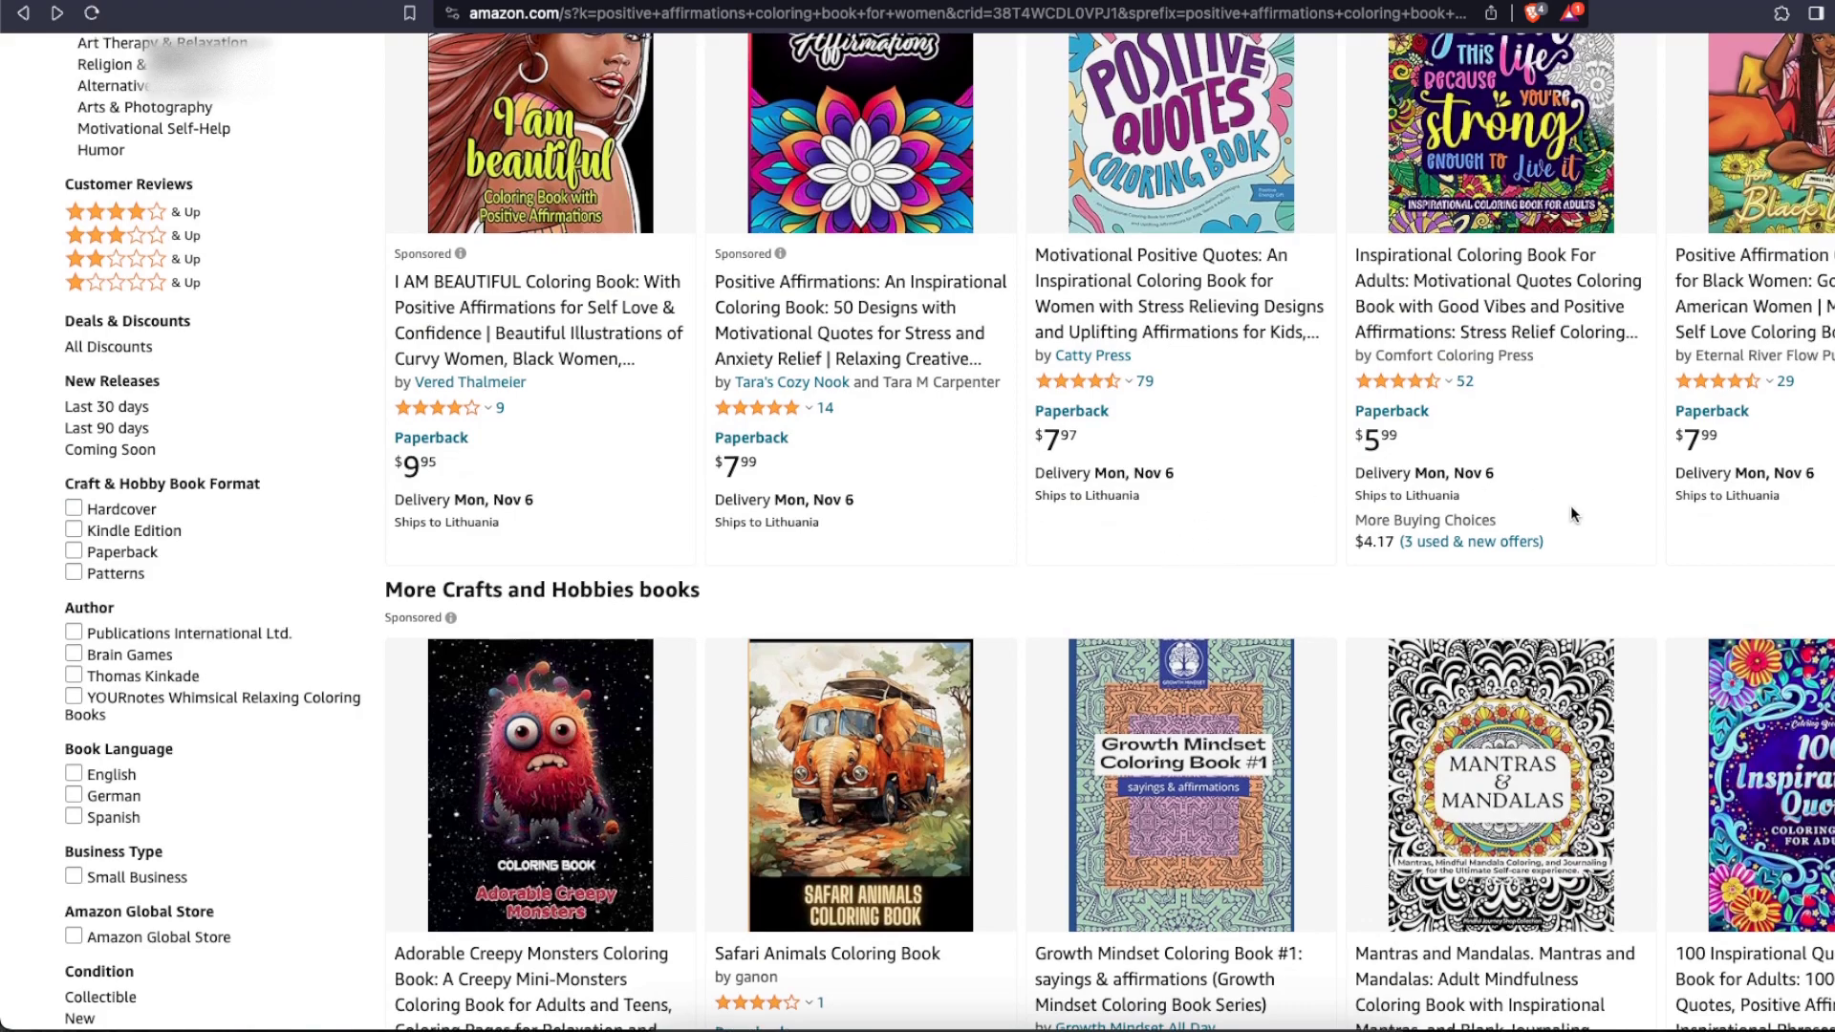
{"action": "scroll", "coordinate": [1478, 387], "scroll_direction": "up", "scroll_amount": 3}
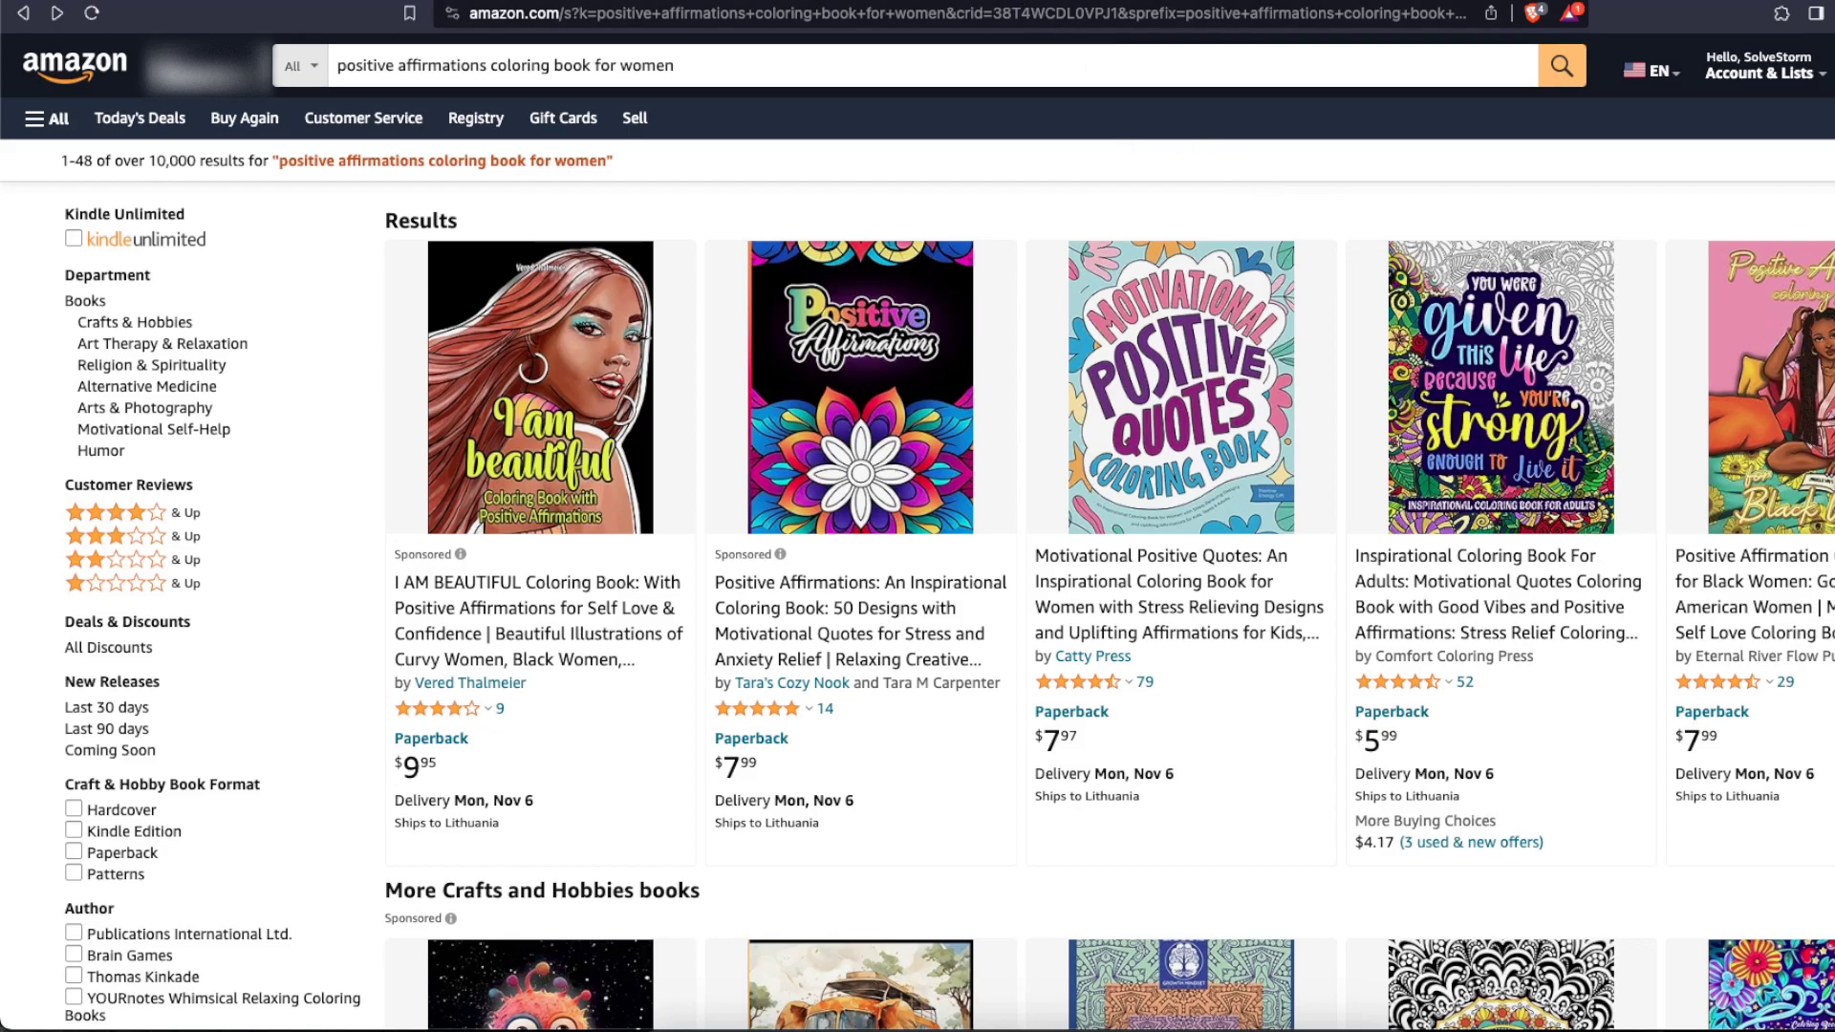
{"action": "left_click", "coordinate": [946, 2]}
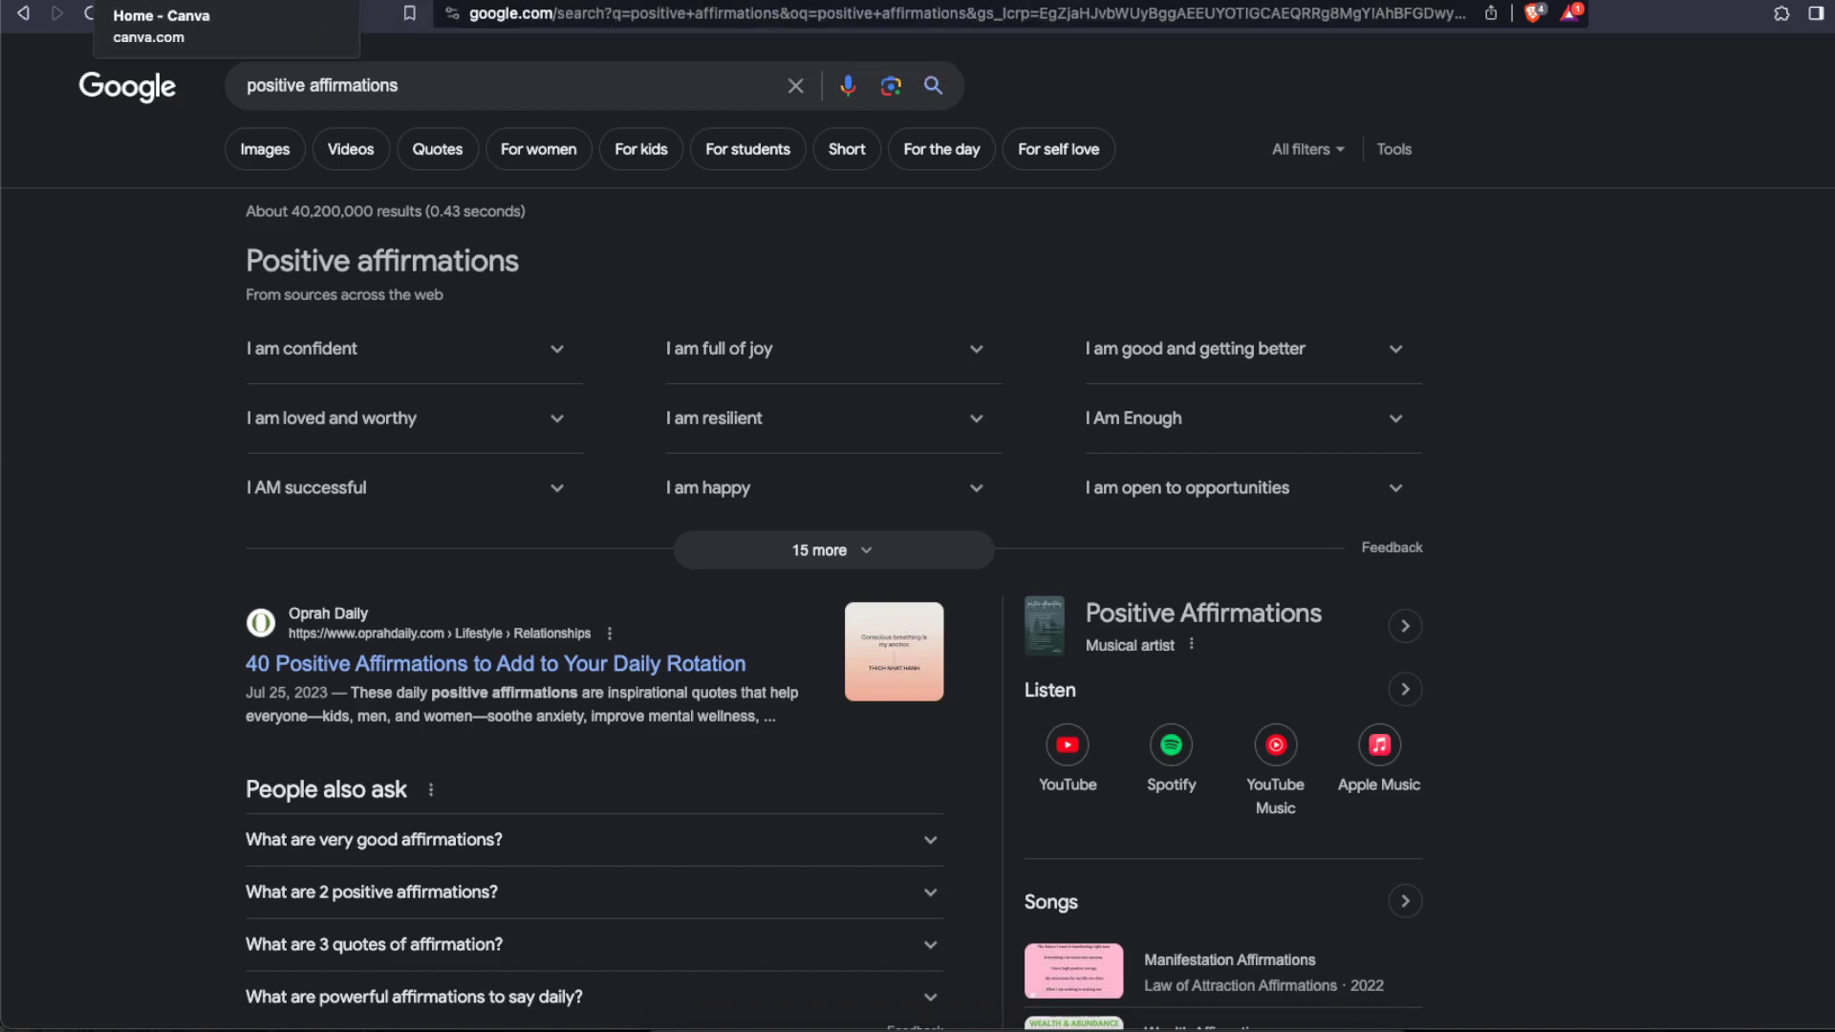
Step: Switch to Canva and set up a custom-size design 8.5 in wide and 11 in high
{"action": "left_click", "coordinate": [220, 1]}
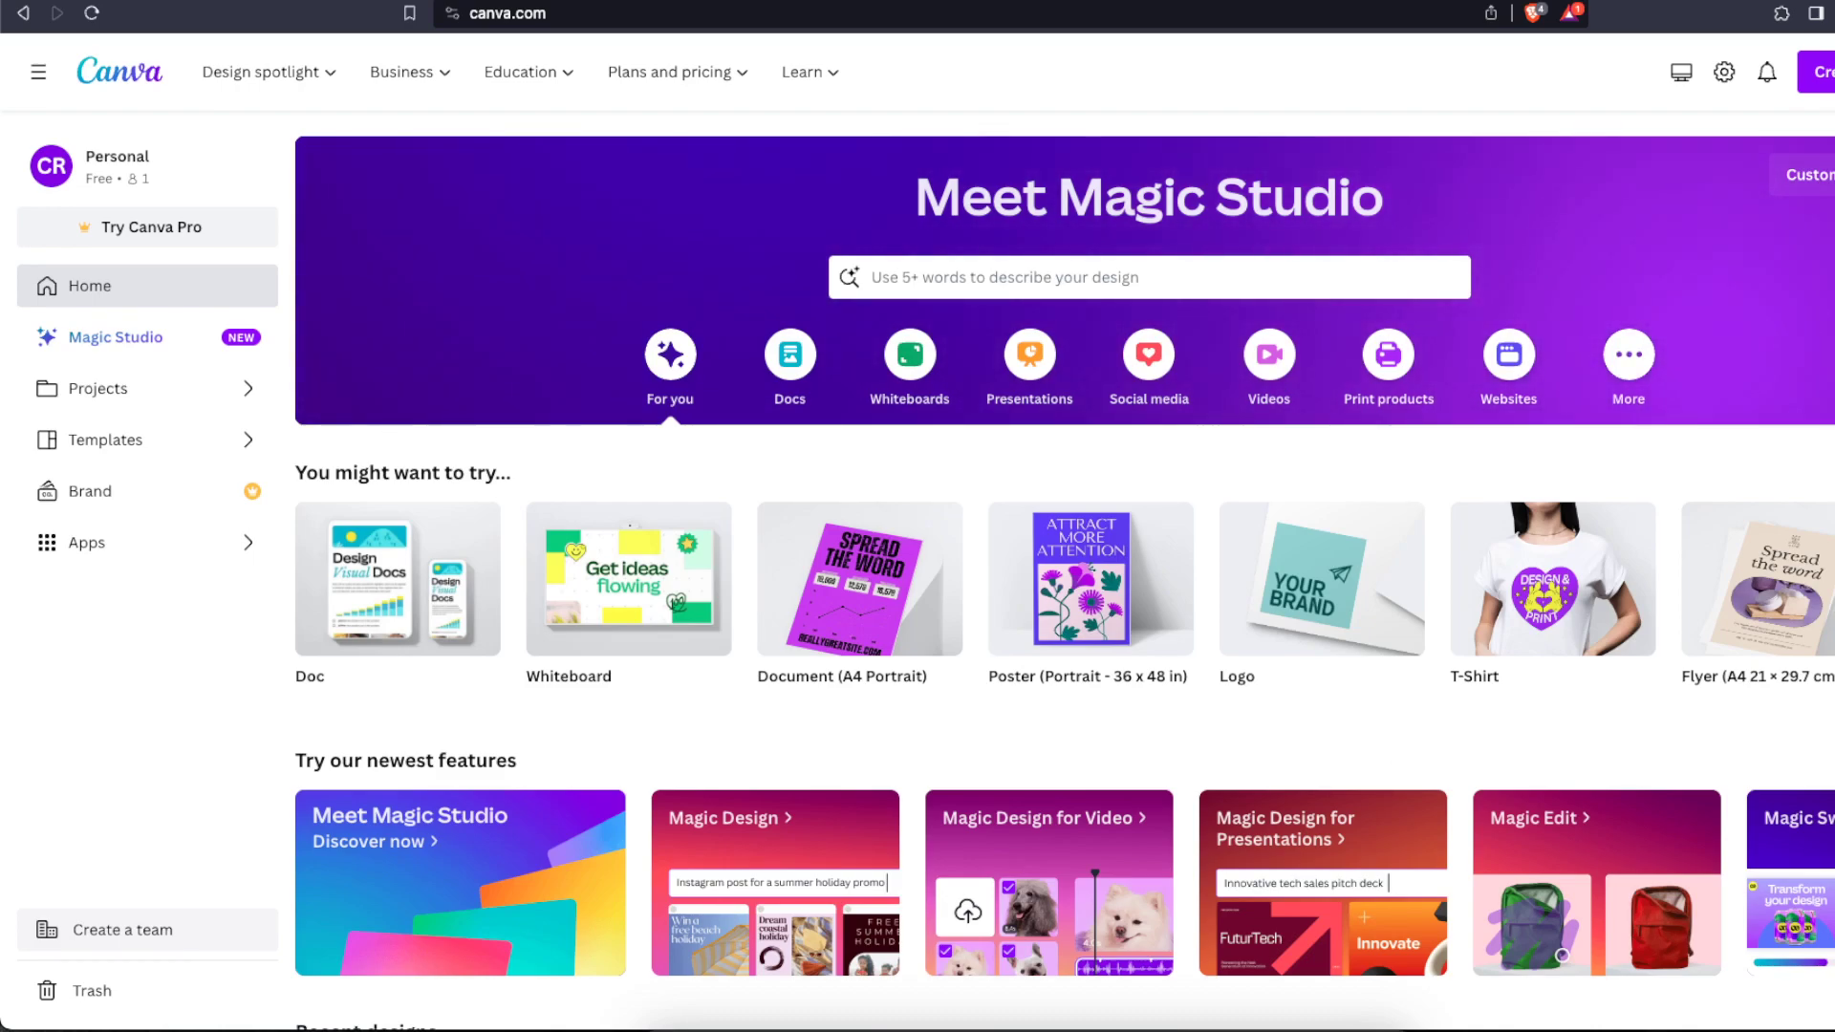
{"action": "left_click", "coordinate": [1820, 72]}
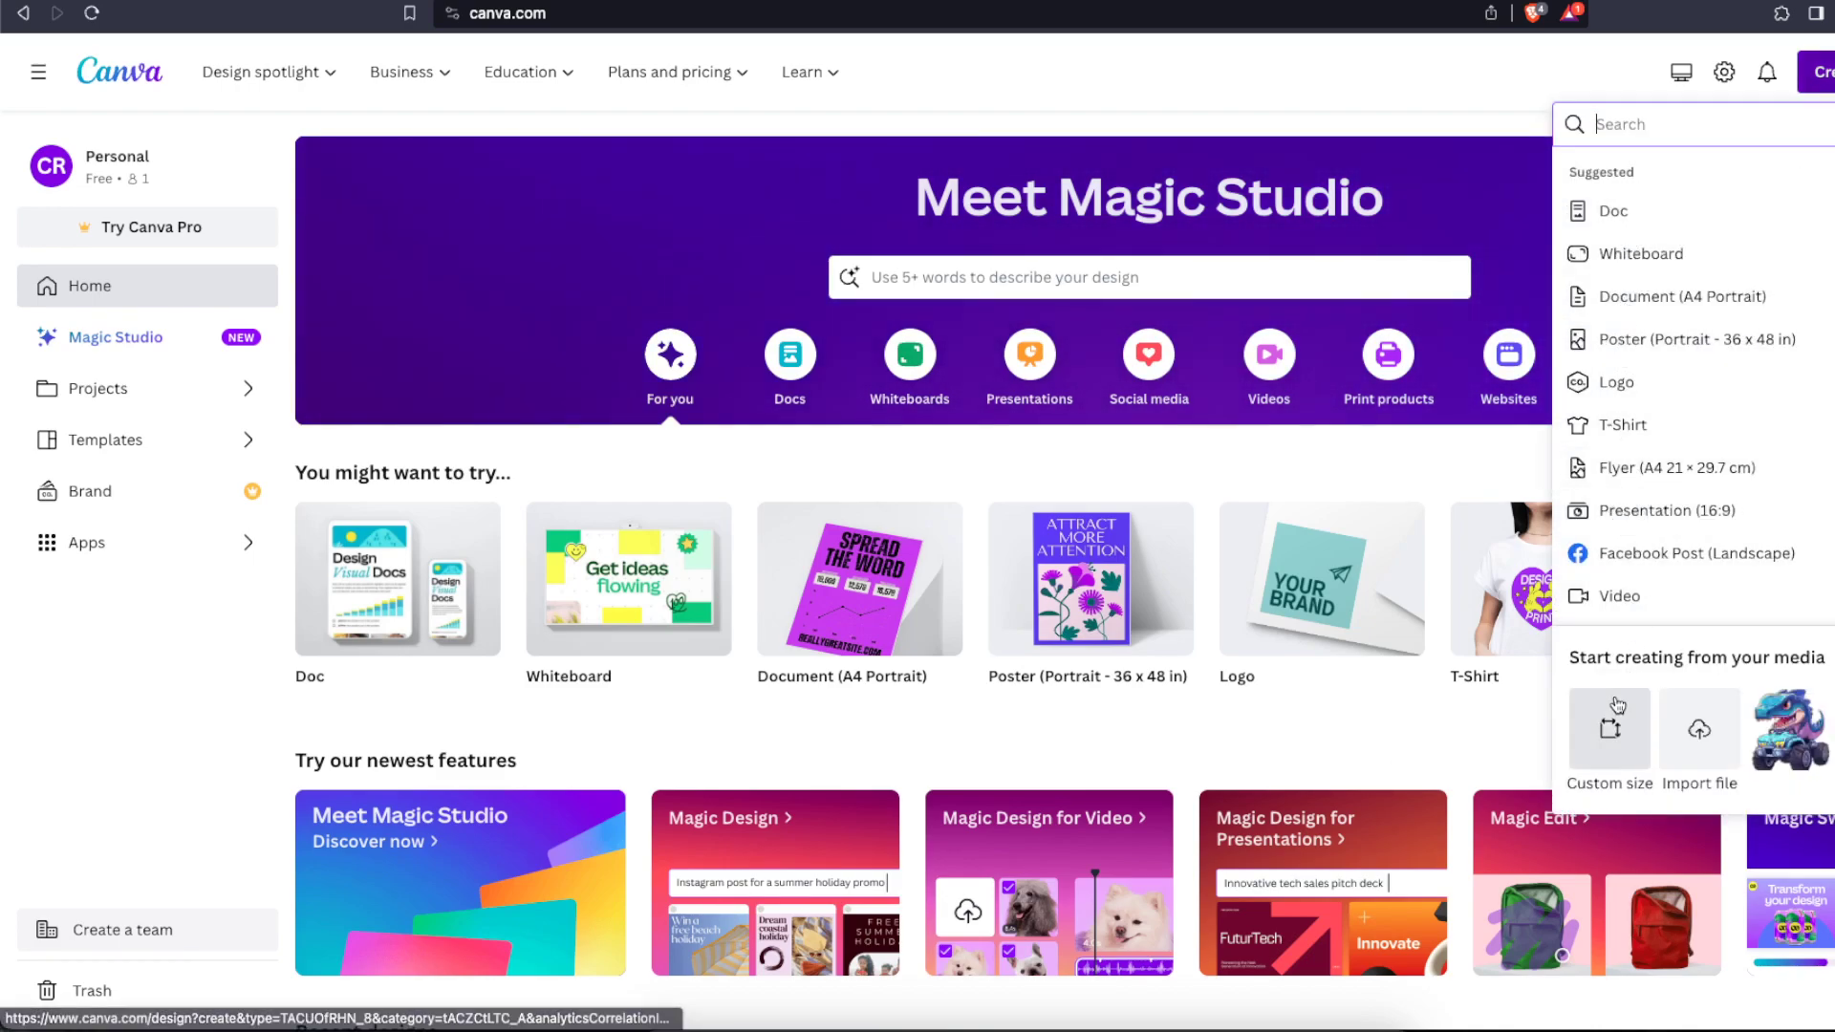
{"action": "left_click", "coordinate": [1609, 728]}
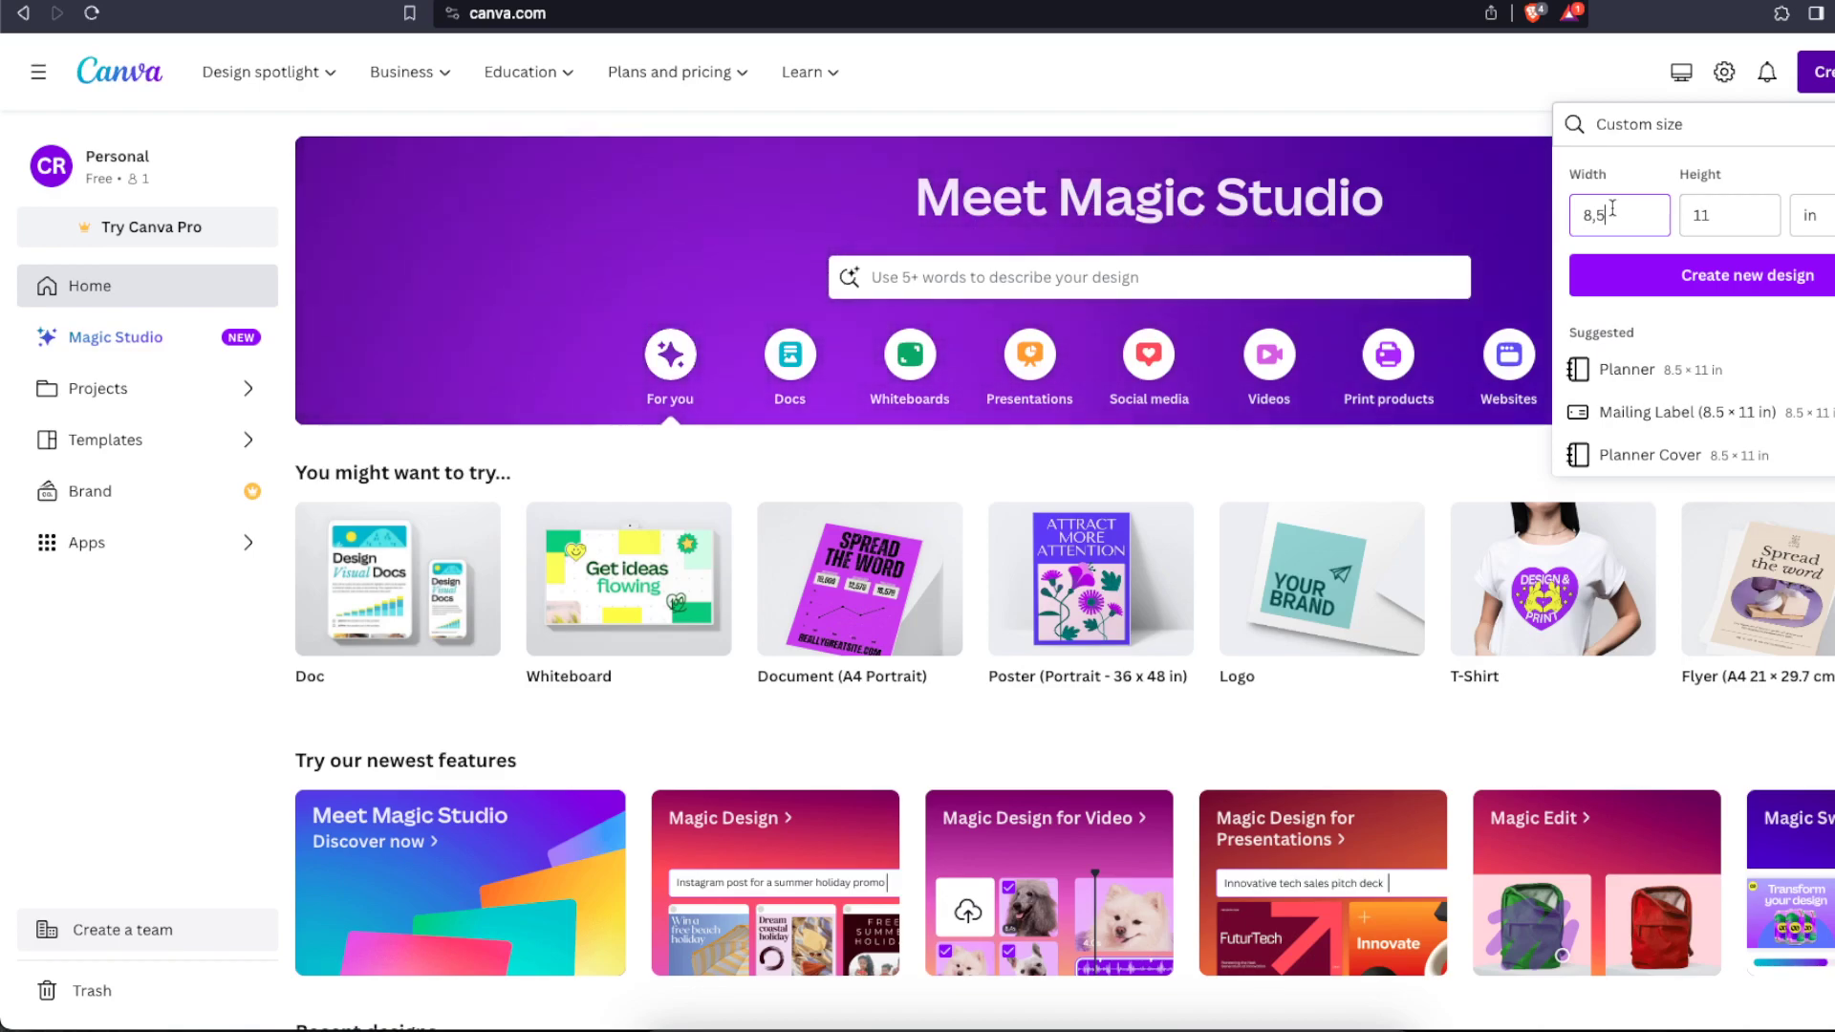
{"action": "left_click_drag", "start_coordinate": [1611, 215], "coordinate": [1560, 212]}
{"action": "double_click", "coordinate": [1756, 213]}
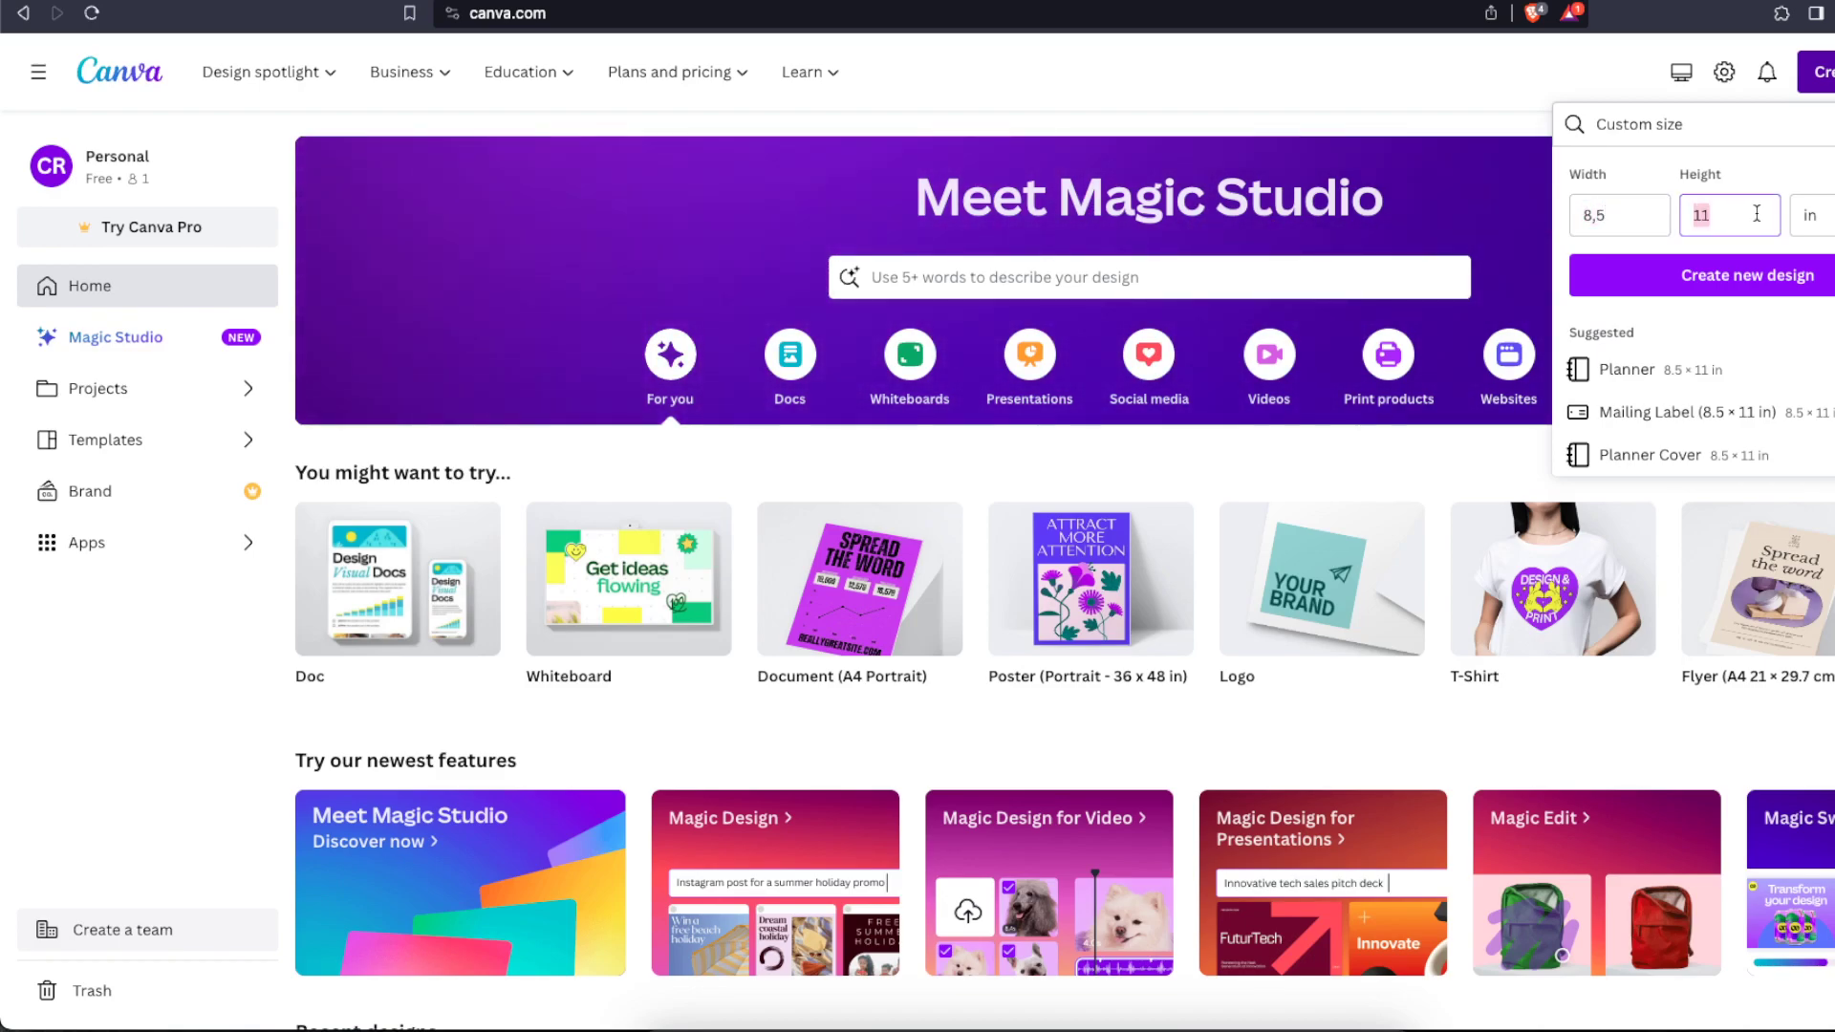
{"action": "left_click", "coordinate": [1754, 212]}
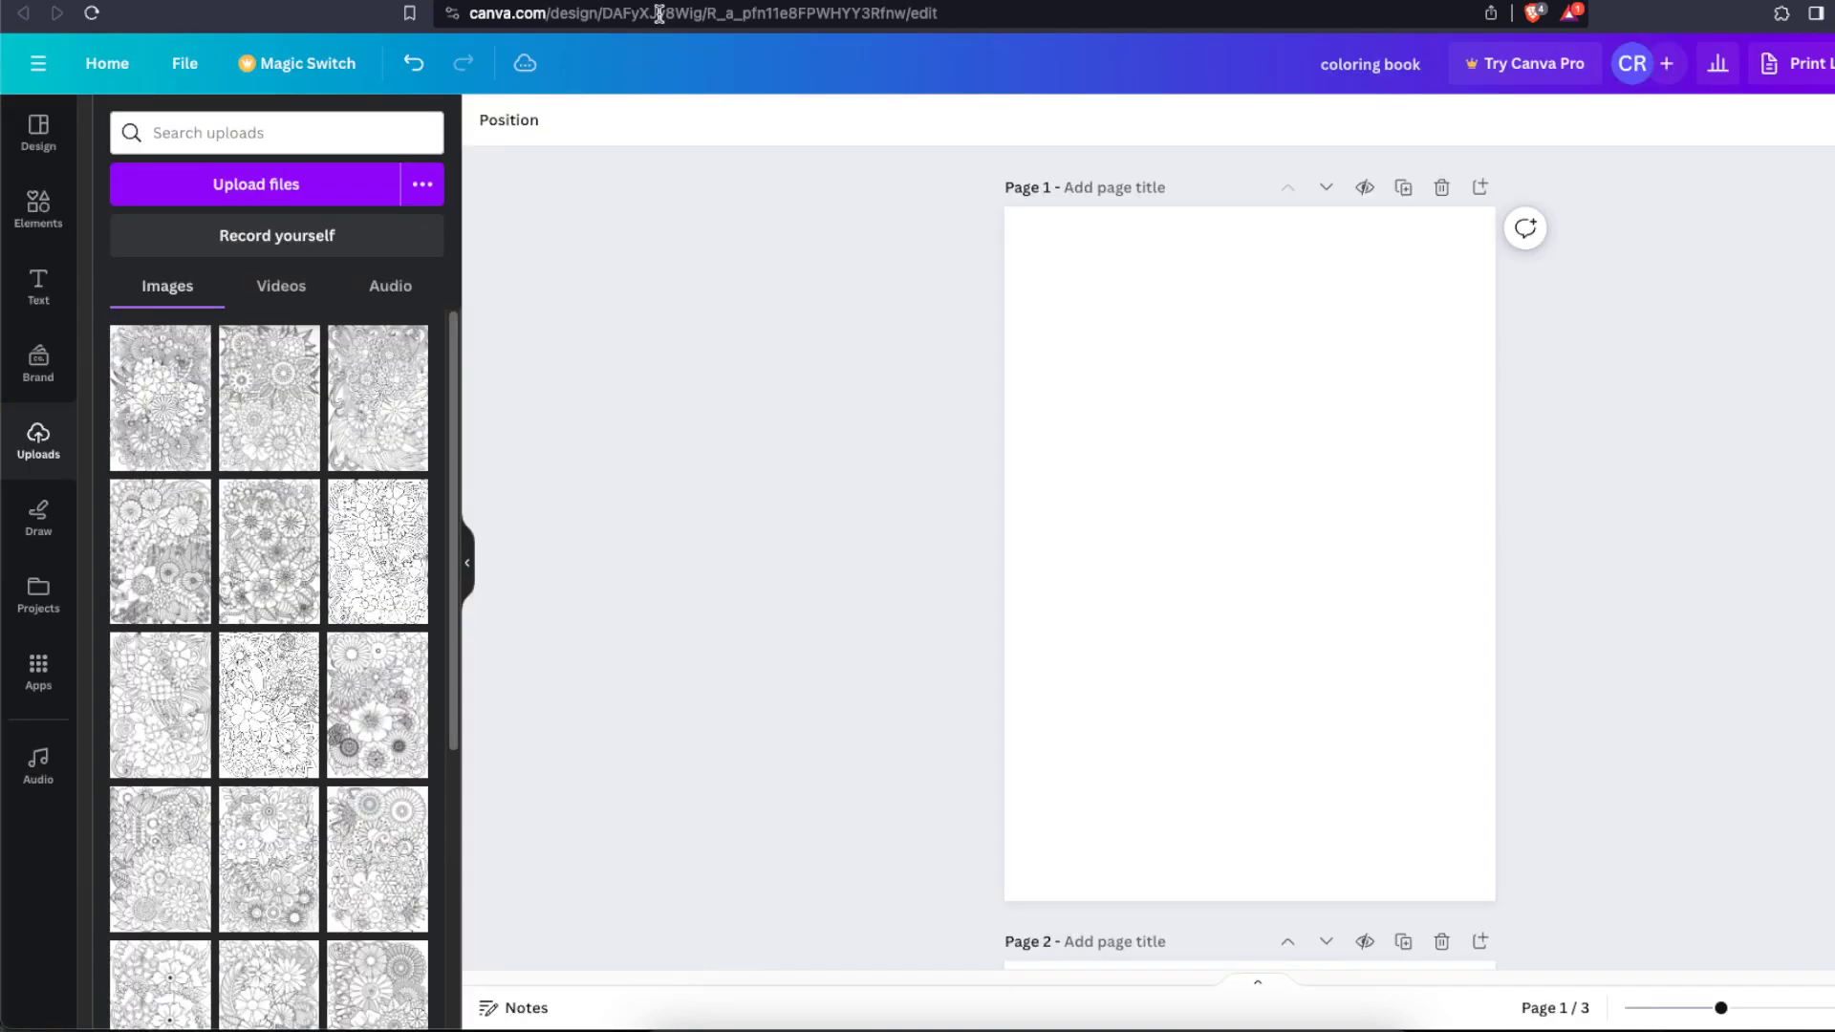
{"action": "scroll", "coordinate": [929, 328], "scroll_direction": "up", "scroll_amount": 1}
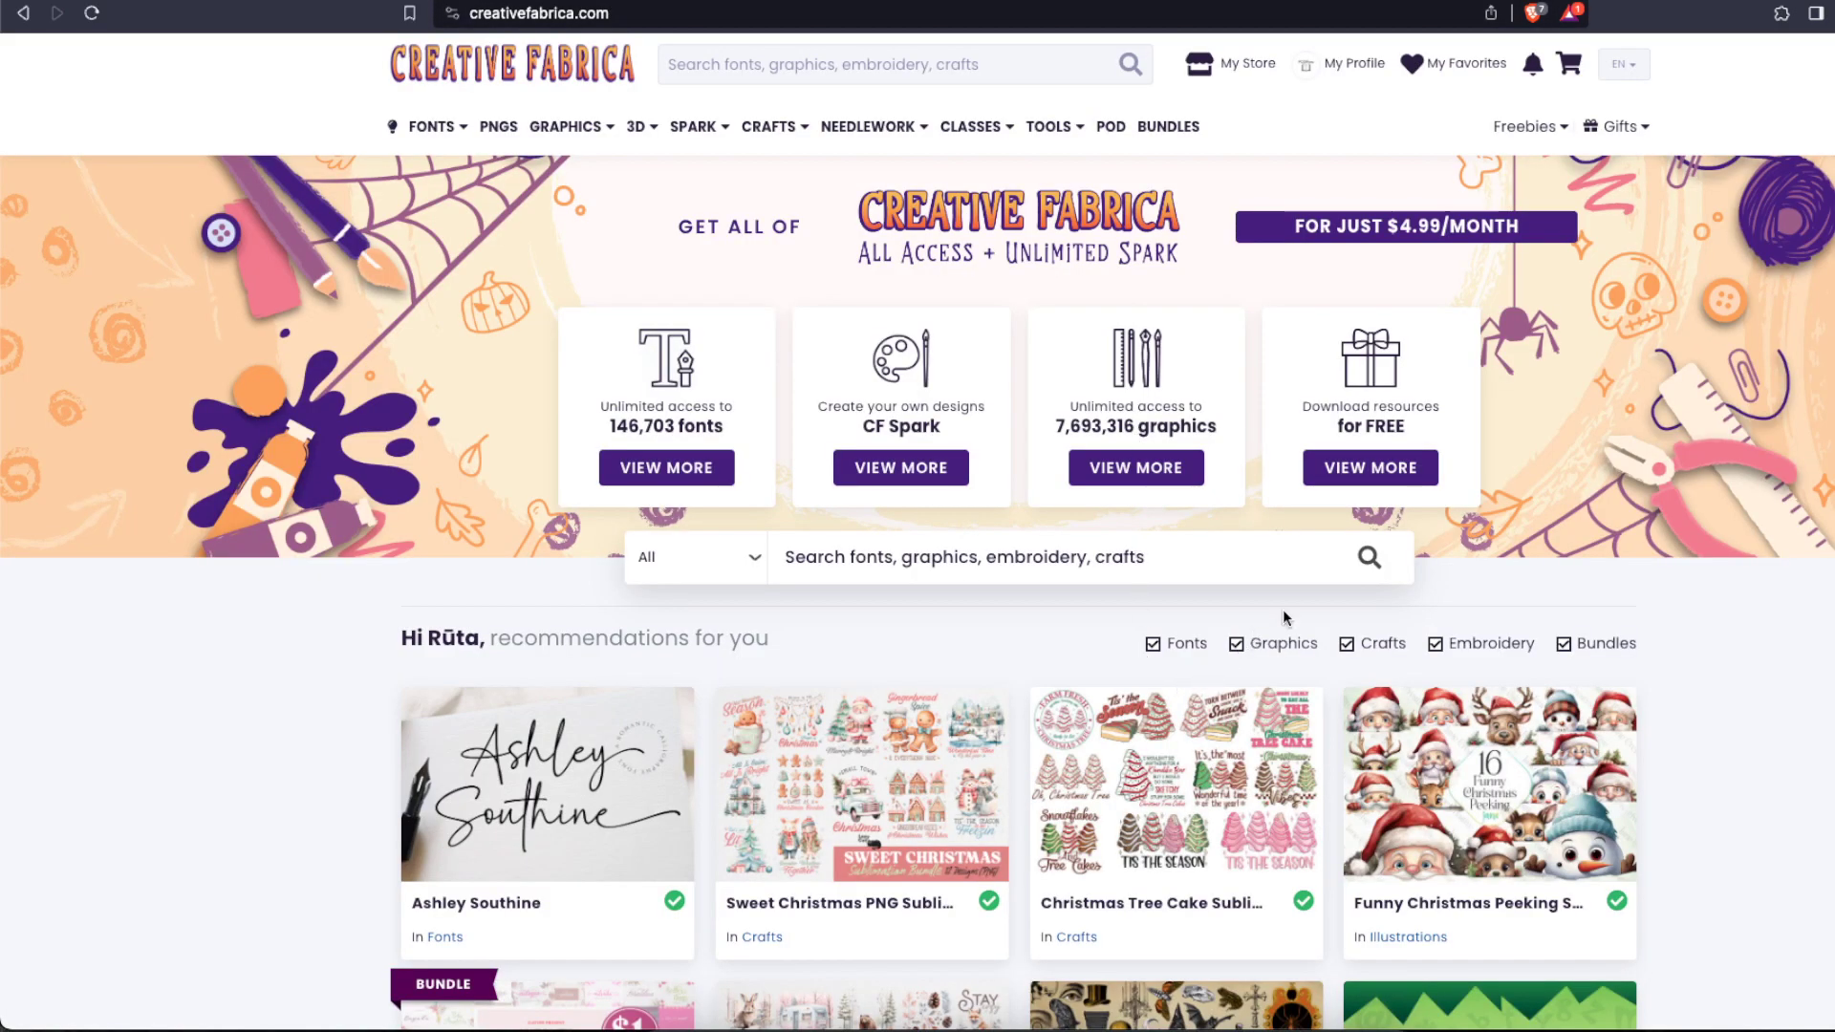
Step: Search Creative Fabrica for "mandala coloring flowers" and limit the results to the Print On Demand license
{"action": "left_click", "coordinate": [803, 65]}
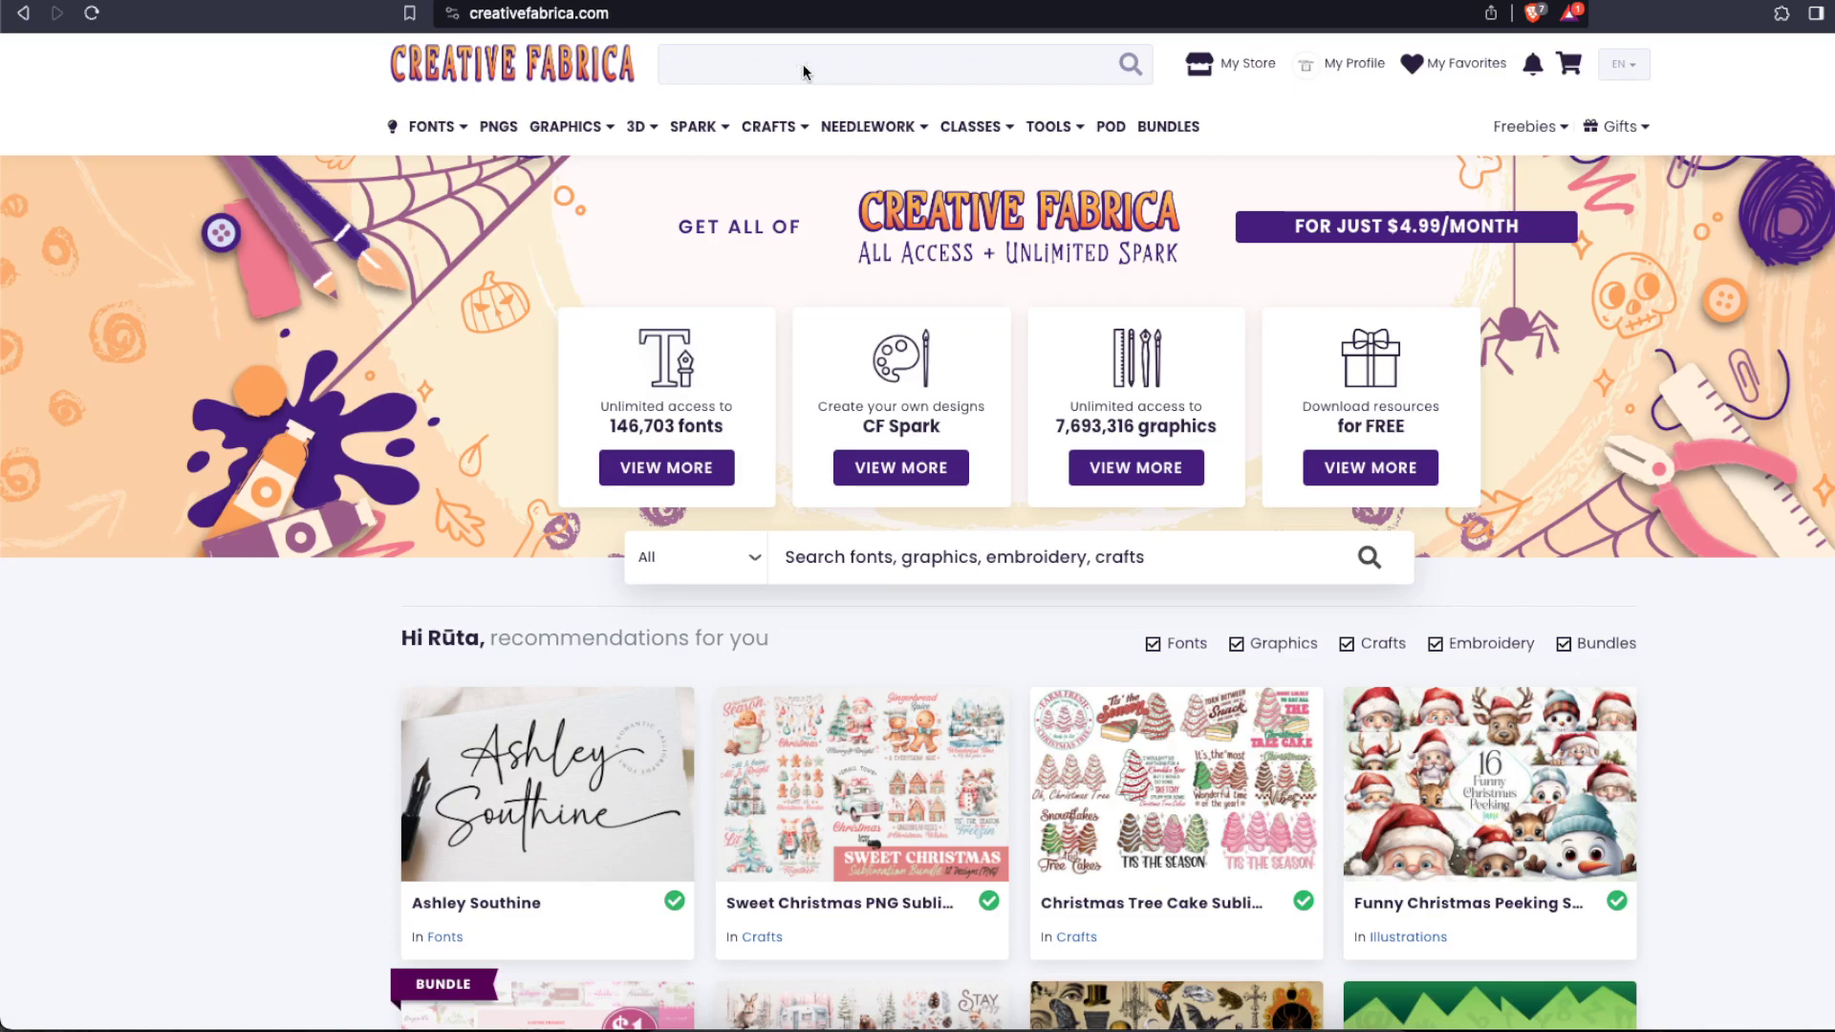
{"action": "type", "text": "mandala coloring flowers"}
{"action": "key", "text": "Return"}
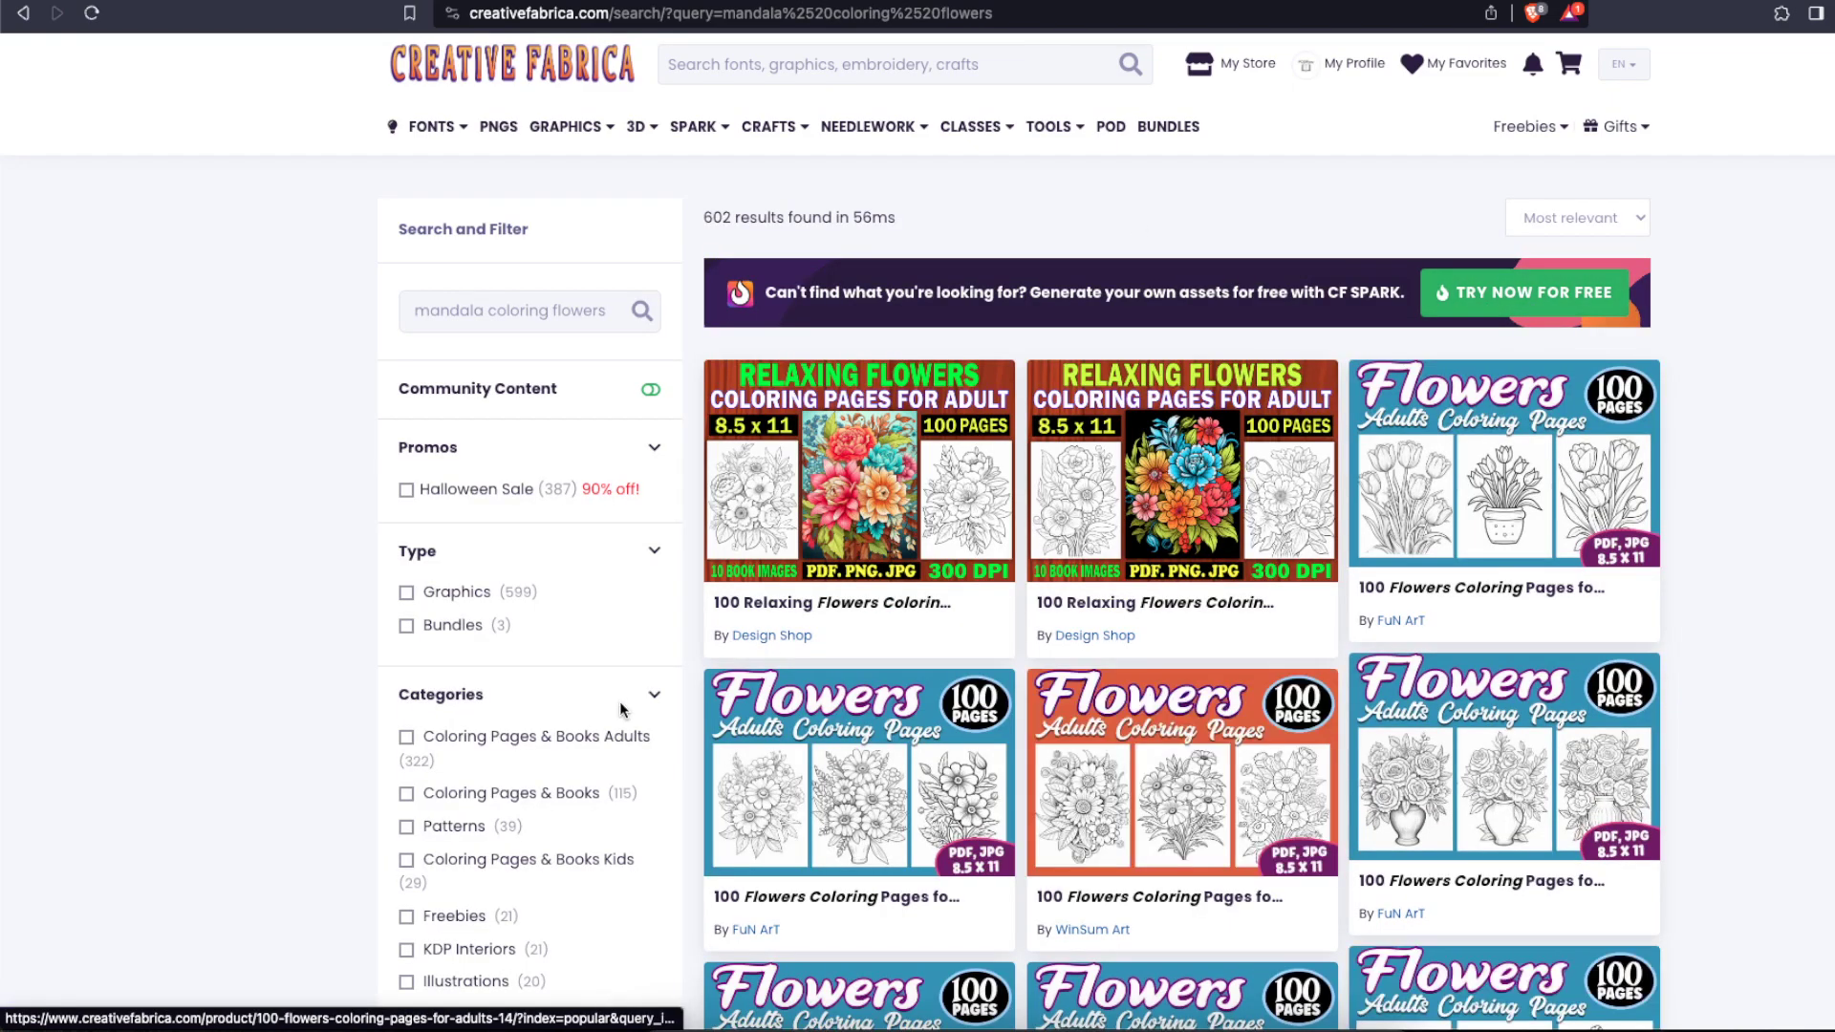
{"action": "scroll", "coordinate": [621, 709], "scroll_direction": "down", "scroll_amount": 5}
{"action": "left_click", "coordinate": [465, 874]}
{"action": "scroll", "coordinate": [1766, 433], "scroll_direction": "up", "scroll_amount": 3}
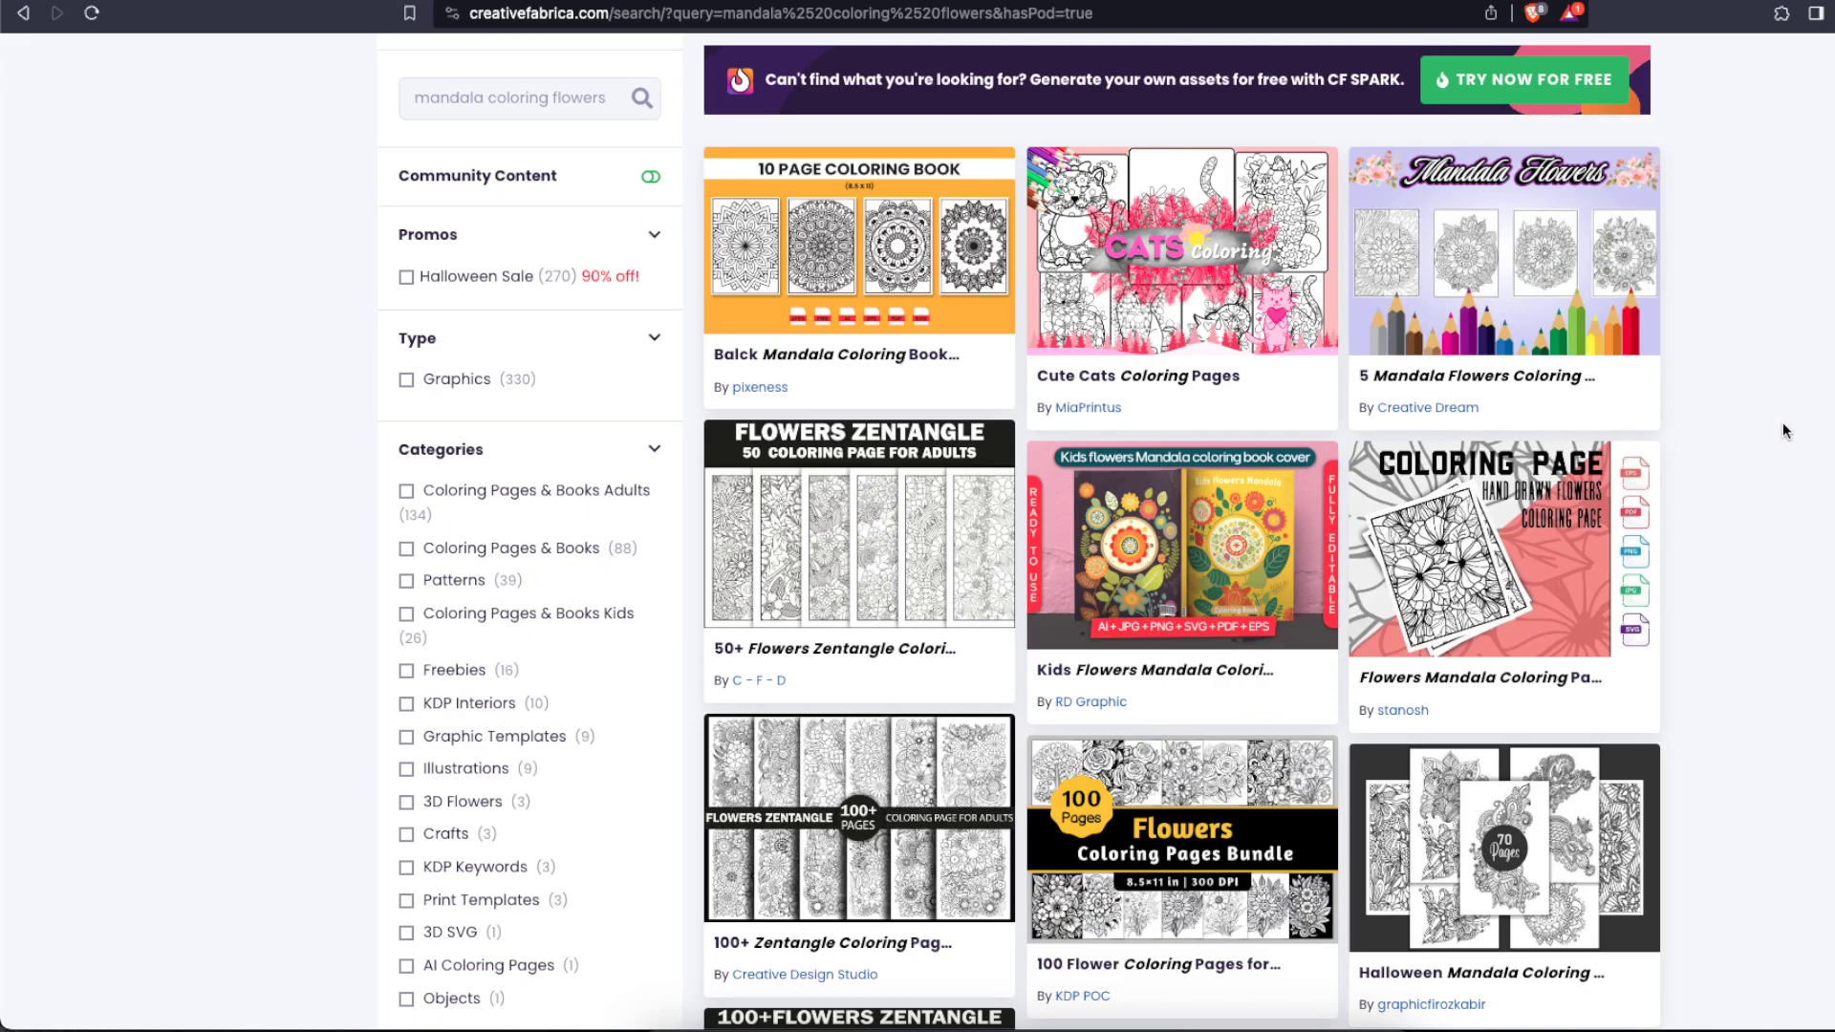
Step: Open the 100+ Zentangle Coloring Pages Bundle from the results and check its commercial and POD usage terms
{"action": "scroll", "coordinate": [1775, 453], "scroll_direction": "down", "scroll_amount": 3}
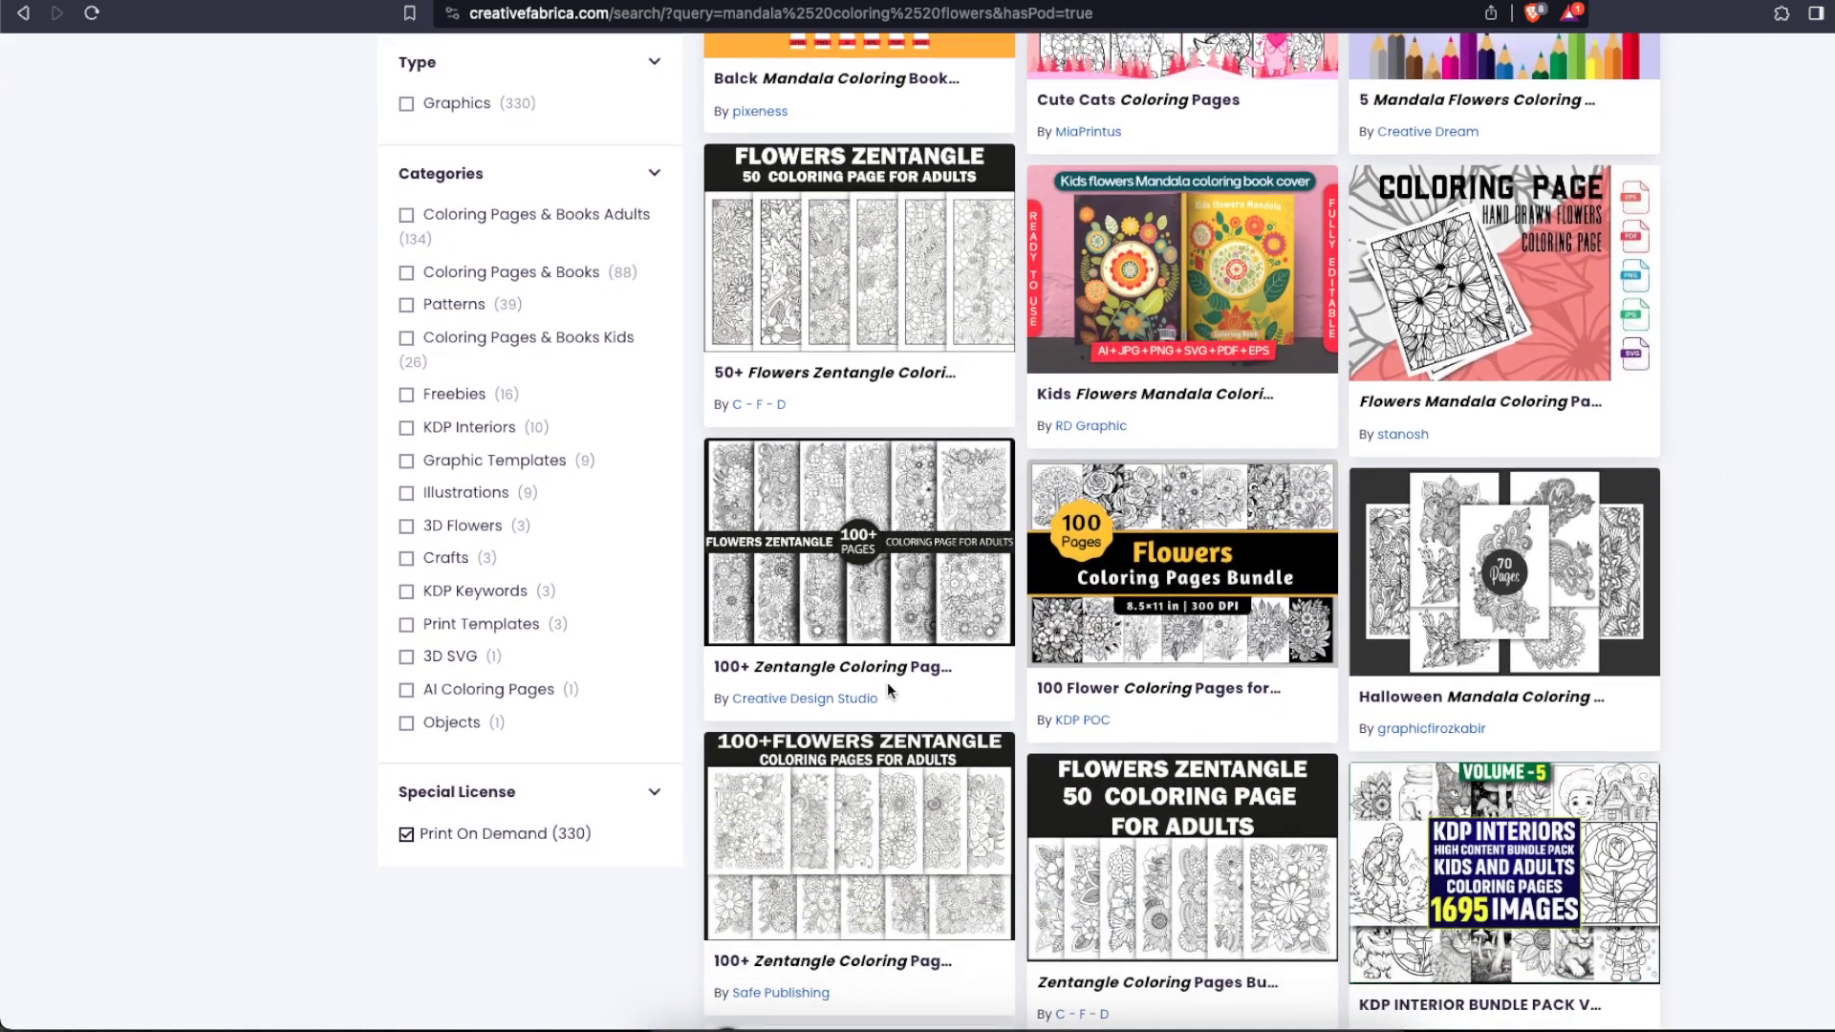
{"action": "left_click", "coordinate": [885, 617]}
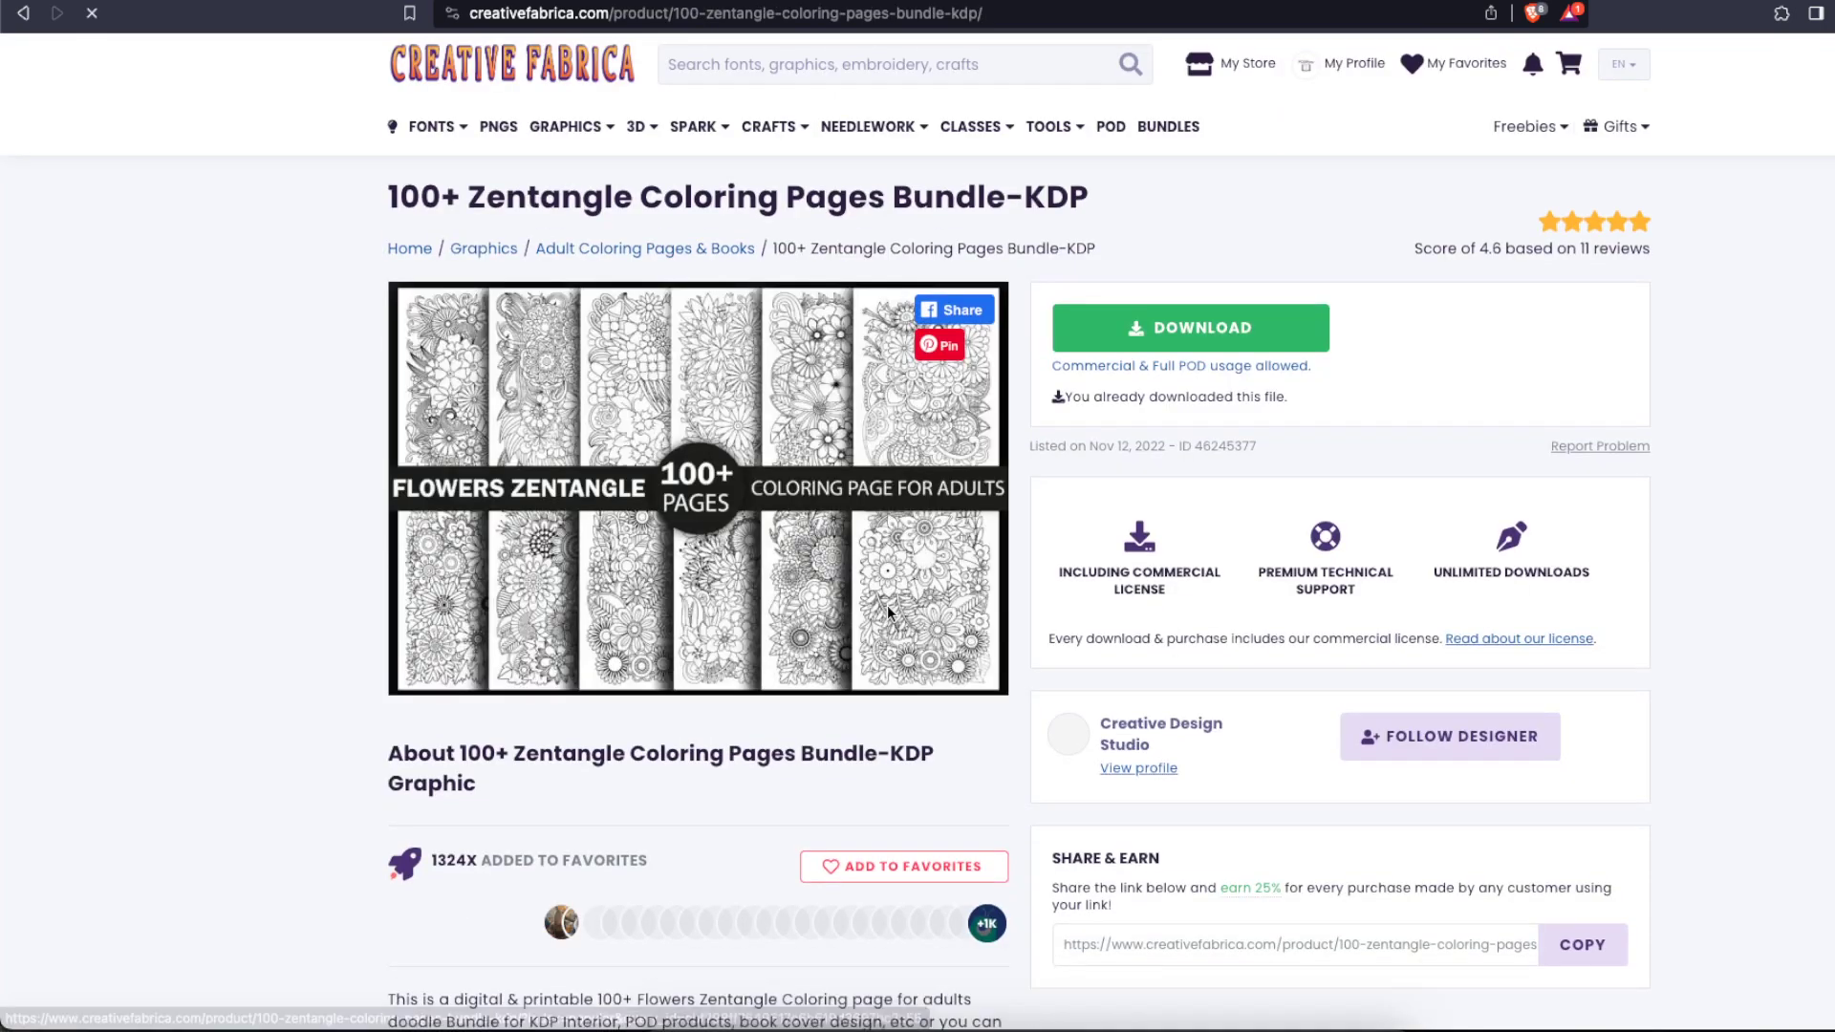
{"action": "left_click_drag", "start_coordinate": [1061, 372], "coordinate": [1183, 263]}
{"action": "left_click", "coordinate": [1167, 254]}
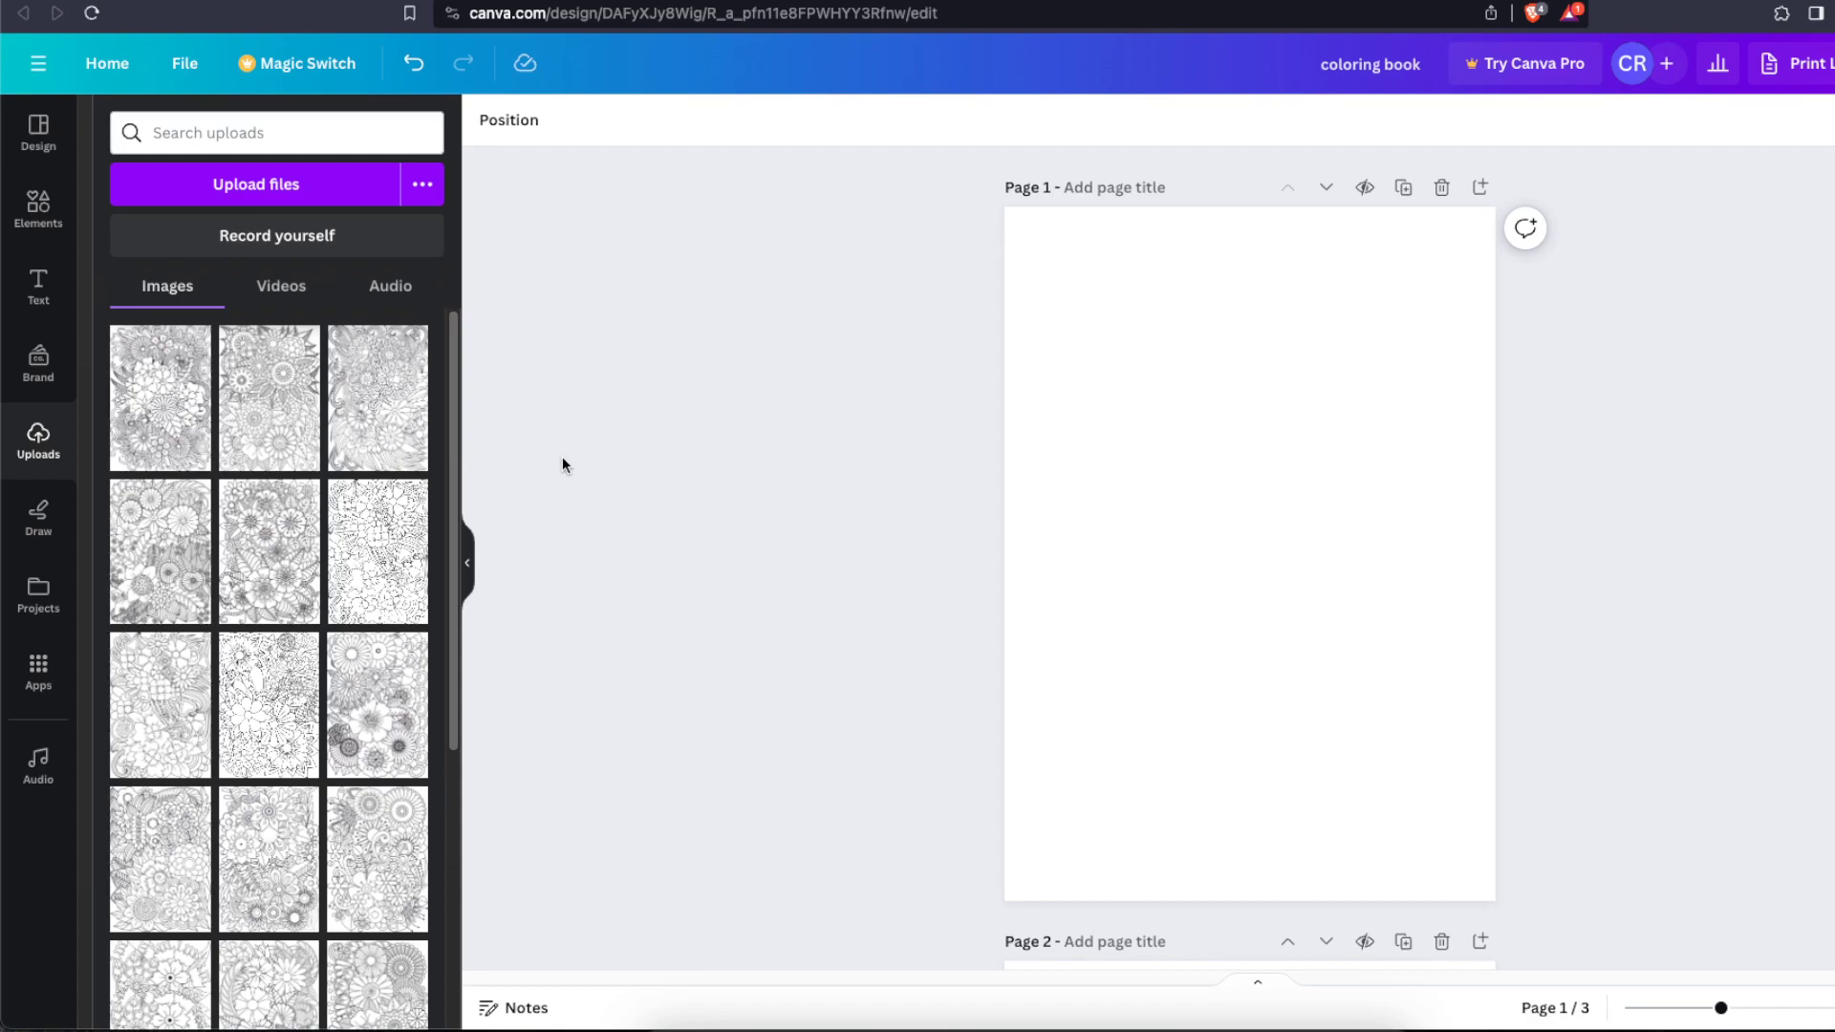
Step: In the Canva coloring book design, place an uploaded flower coloring image on page 1 and enlarge it, leaving narrow margins around it
{"action": "scroll", "coordinate": [301, 710], "scroll_direction": "down", "scroll_amount": 3}
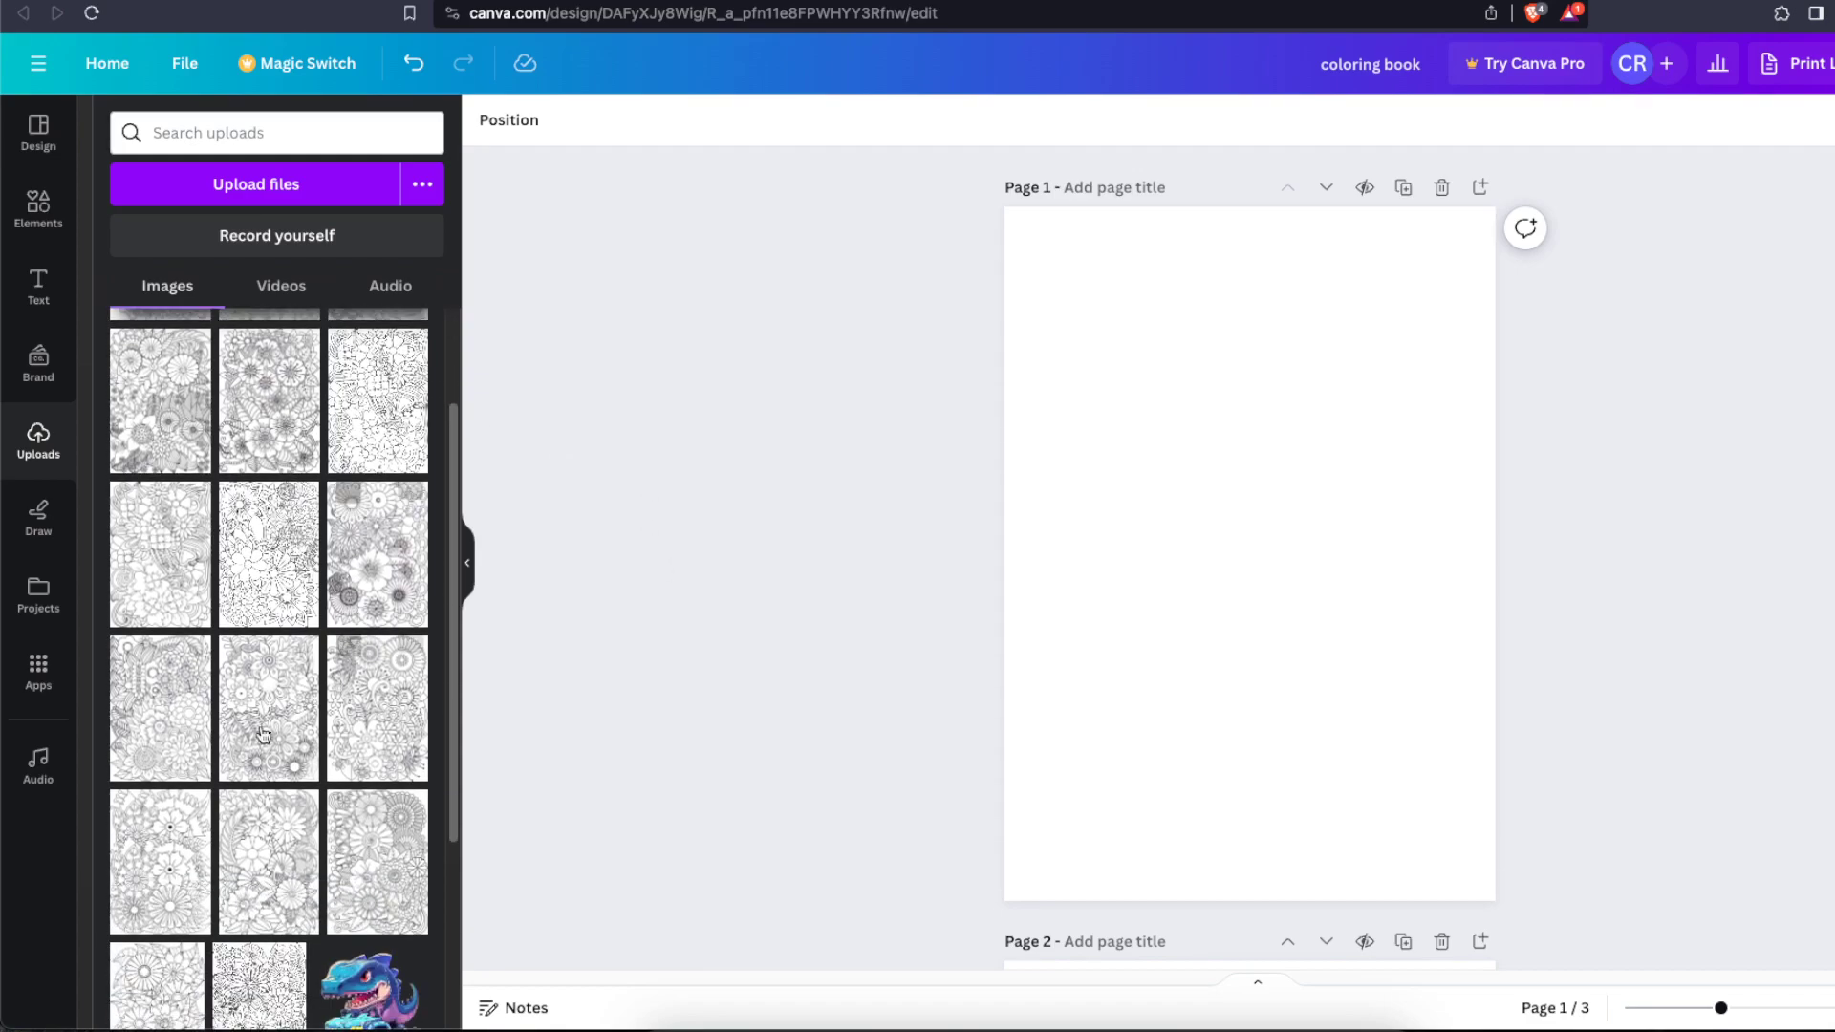
{"action": "scroll", "coordinate": [306, 736], "scroll_direction": "down", "scroll_amount": 2}
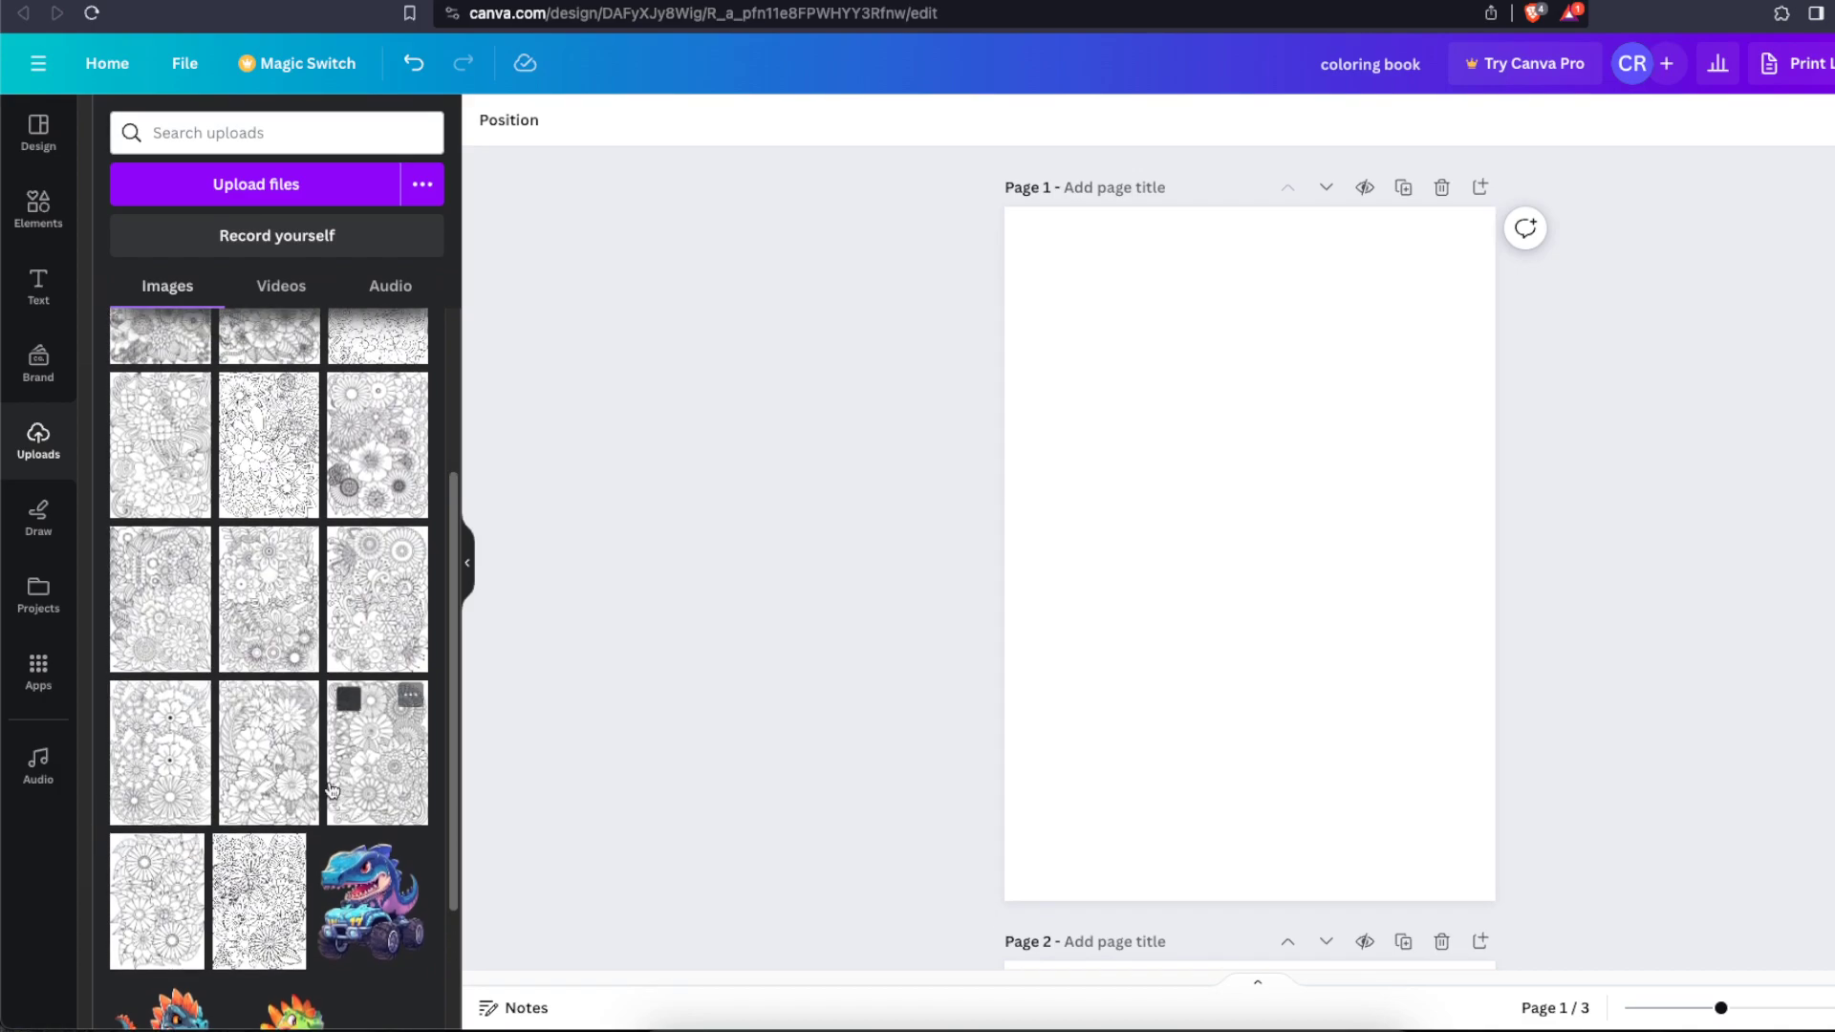
{"action": "scroll", "coordinate": [332, 789], "scroll_direction": "up", "scroll_amount": 2}
{"action": "left_click", "coordinate": [277, 884]}
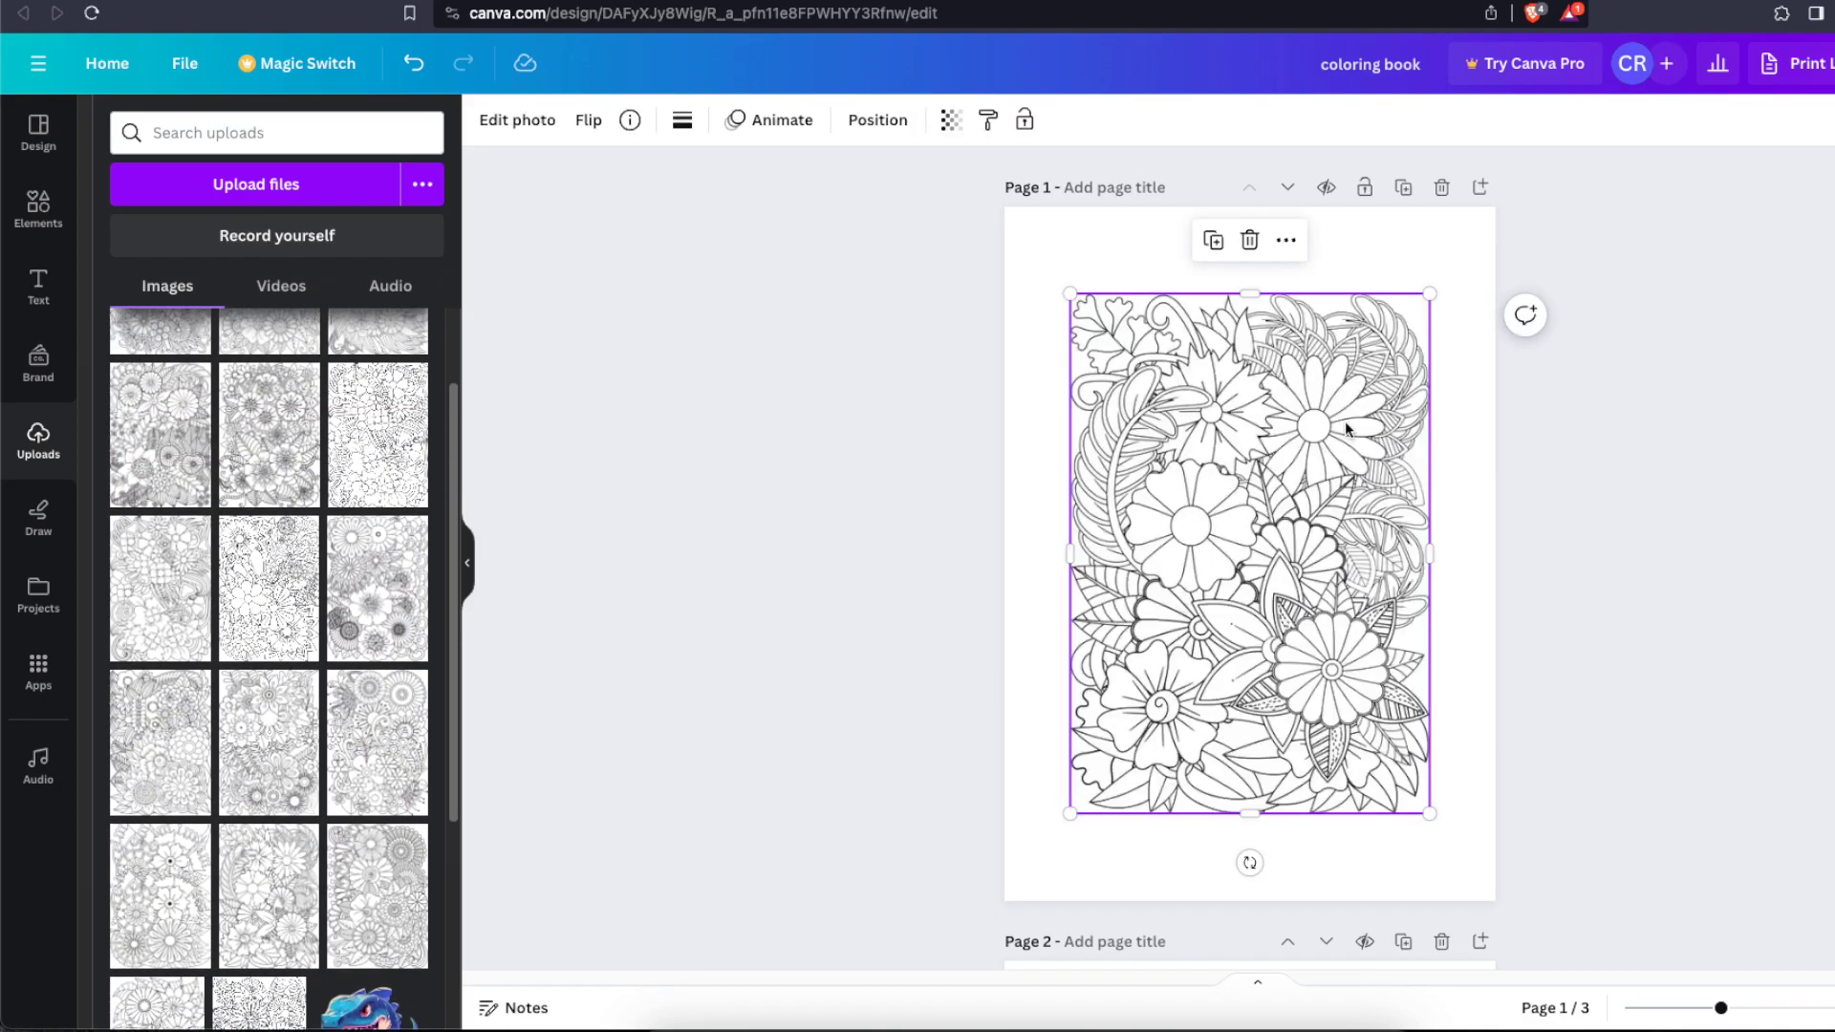
{"action": "left_click_drag", "start_coordinate": [1429, 294], "coordinate": [1481, 220]}
{"action": "left_click_drag", "start_coordinate": [1442, 302], "coordinate": [1434, 317]}
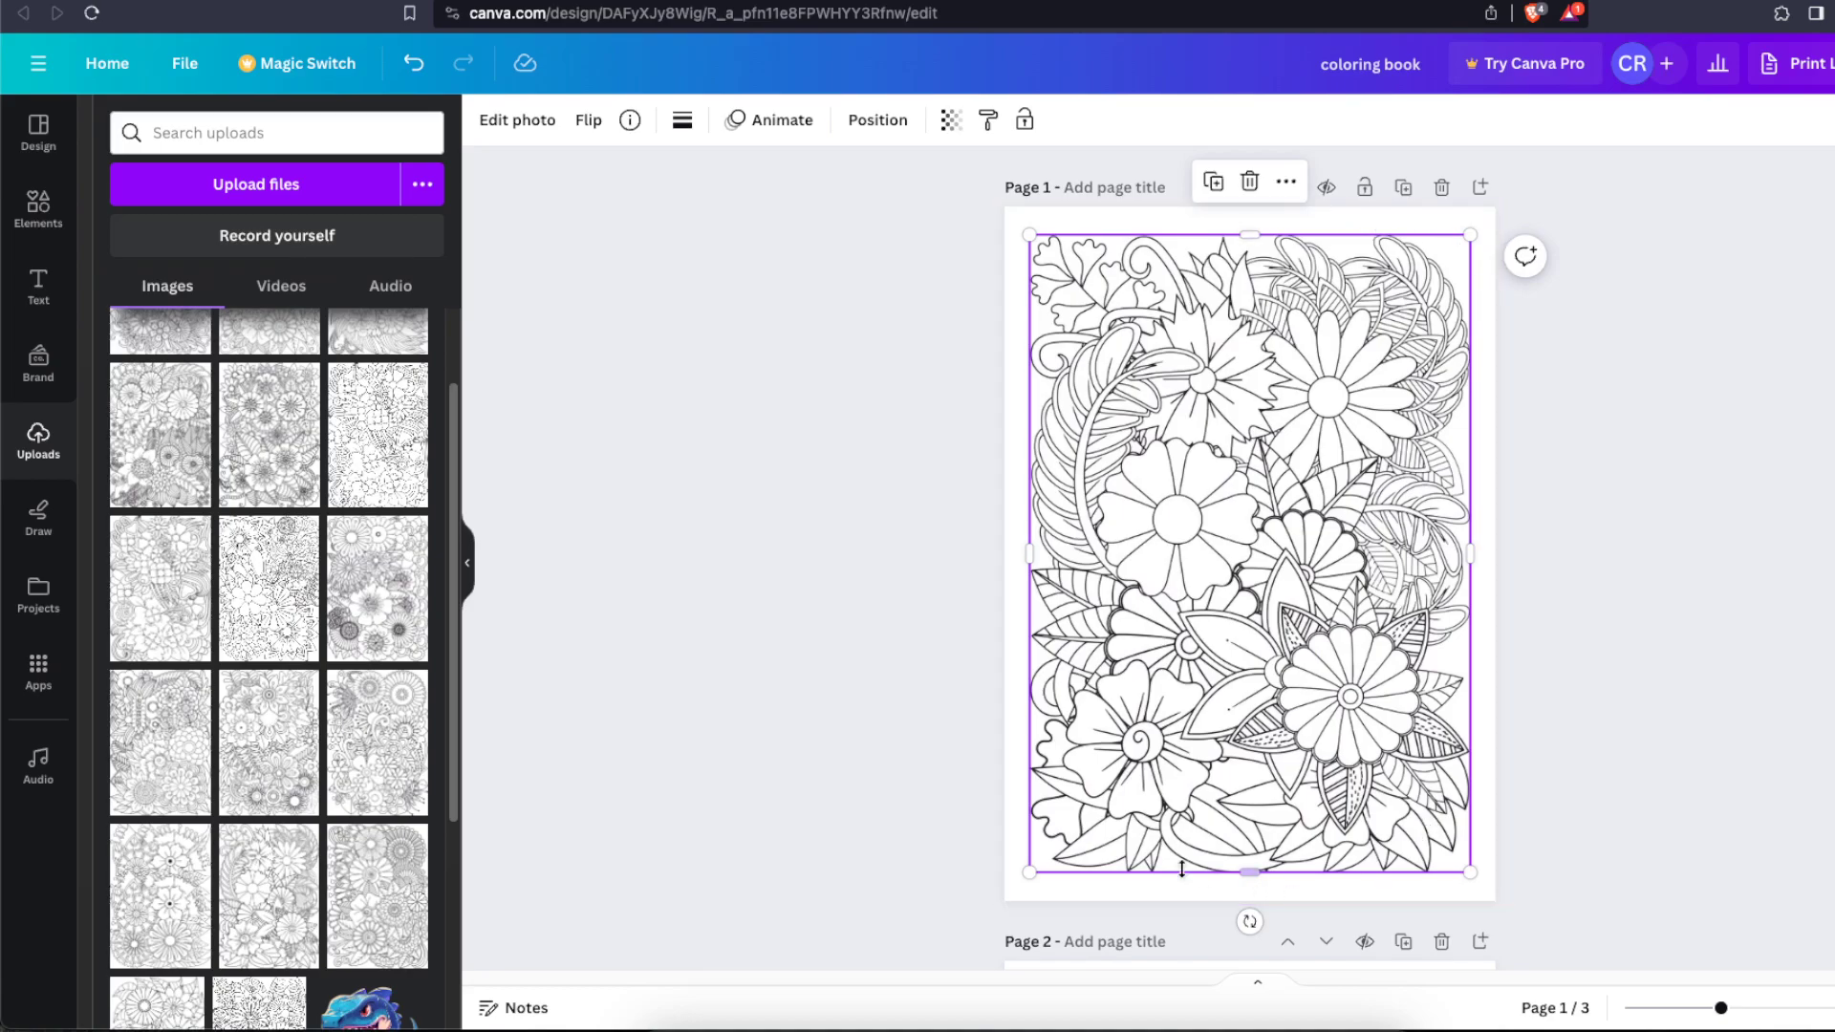
{"action": "left_click", "coordinate": [1646, 705]}
{"action": "left_click_drag", "start_coordinate": [1401, 640], "coordinate": [1404, 644]}
{"action": "left_click", "coordinate": [1630, 654]}
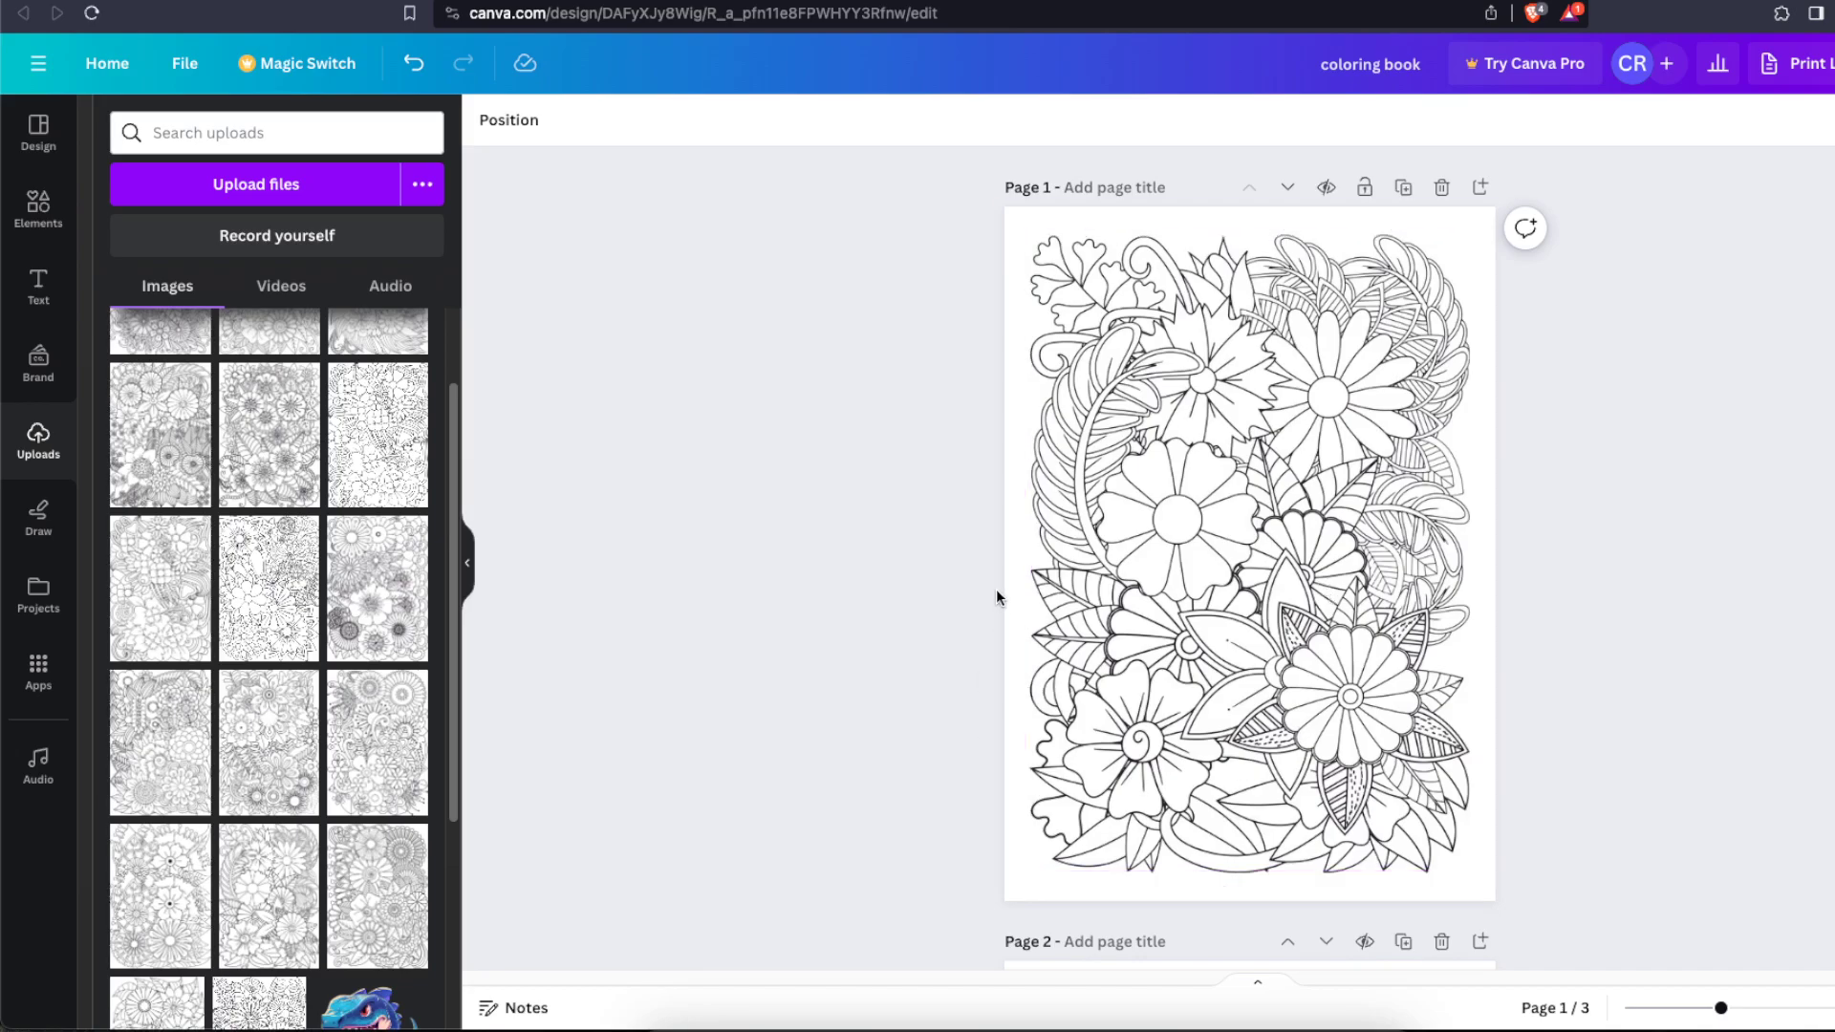
Step: Try to frame the flower image with a square shape that has a black border and no fill
{"action": "left_click", "coordinate": [1038, 435]}
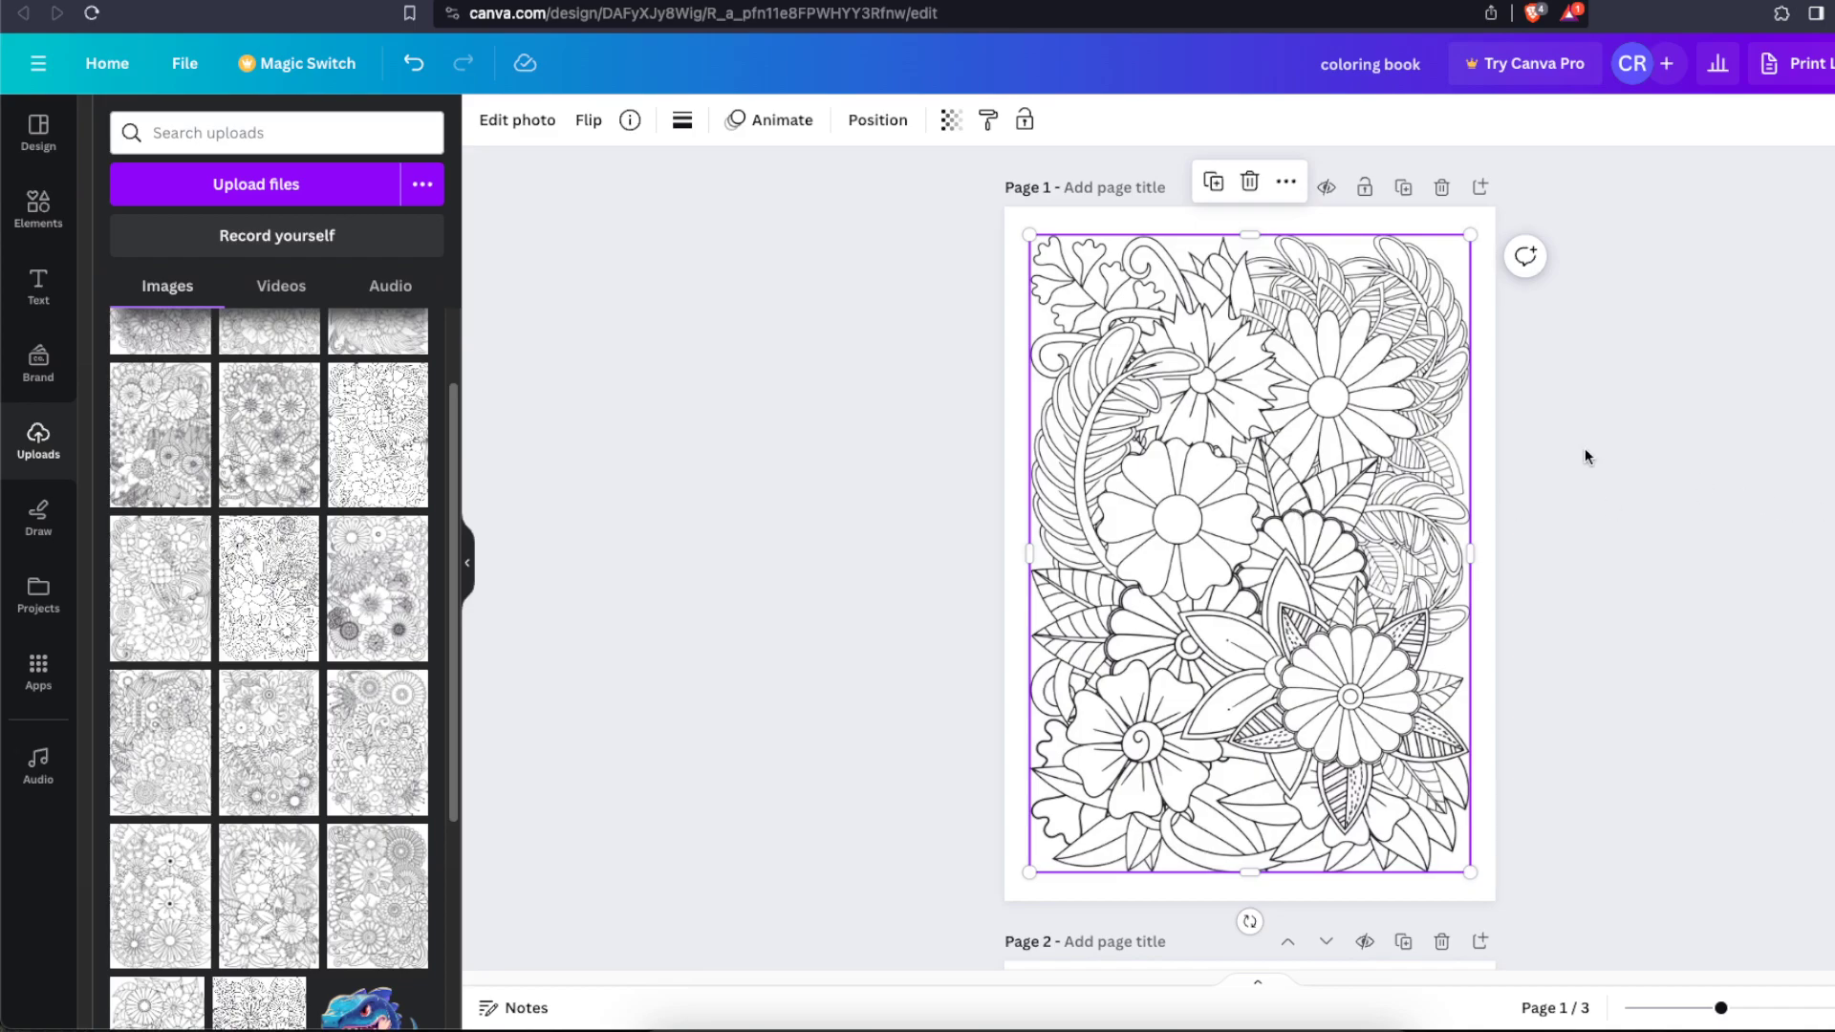
{"action": "left_click", "coordinate": [38, 206]}
{"action": "left_click", "coordinate": [153, 472]}
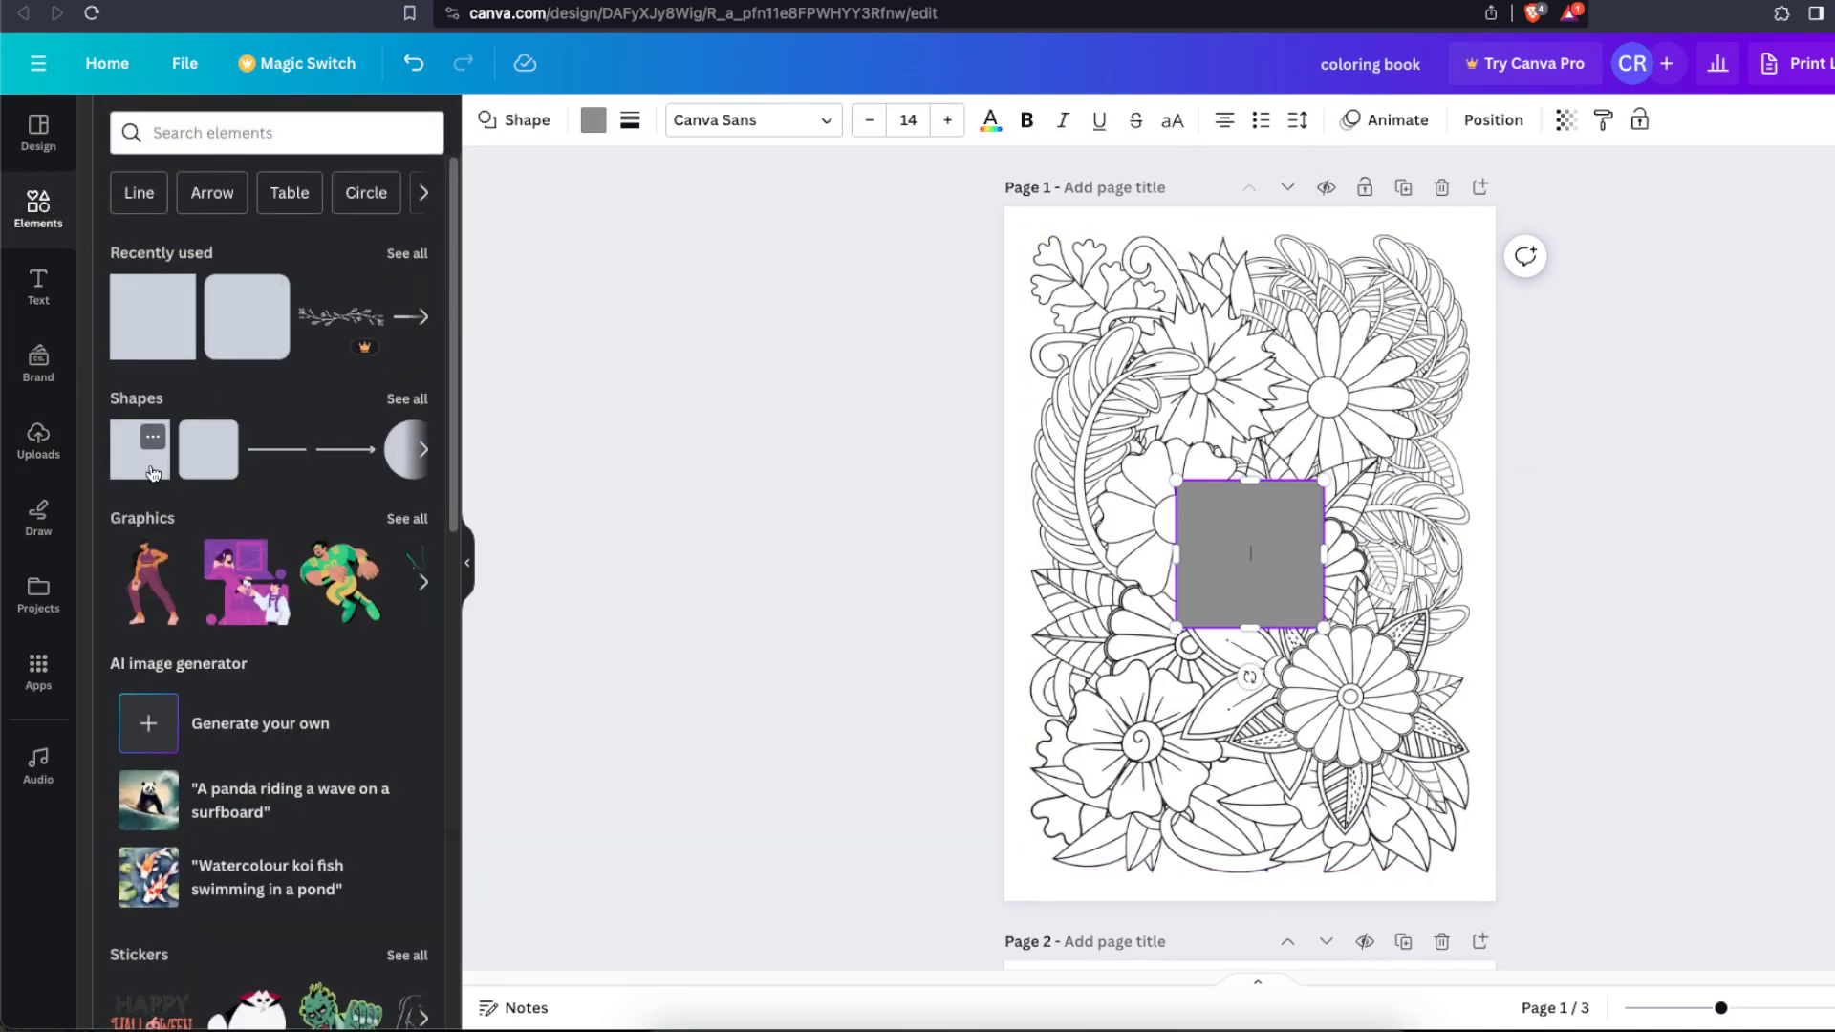
{"action": "left_click", "coordinate": [629, 122]}
{"action": "left_click_drag", "start_coordinate": [646, 251], "coordinate": [642, 254]}
{"action": "left_click", "coordinate": [629, 119]}
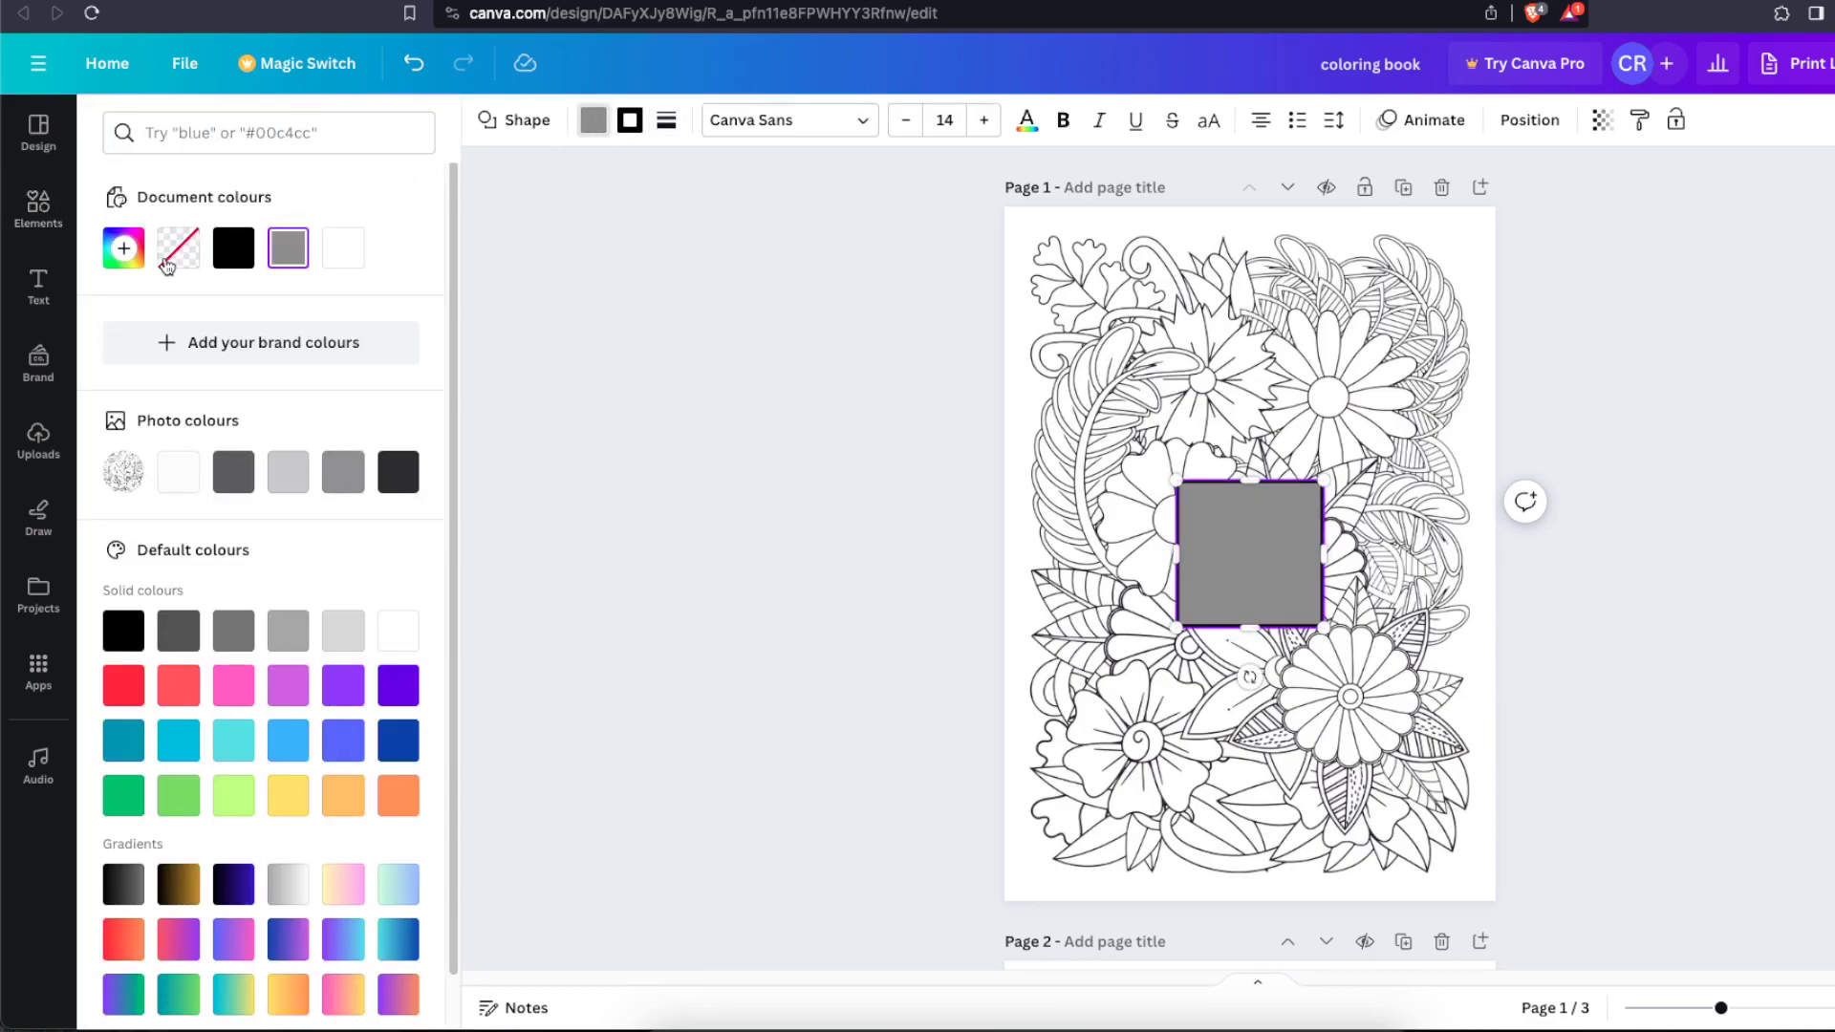
{"action": "left_click", "coordinate": [166, 267]}
{"action": "left_click_drag", "start_coordinate": [1250, 481], "coordinate": [1257, 220]}
{"action": "left_click_drag", "start_coordinate": [1322, 431], "coordinate": [1462, 431]}
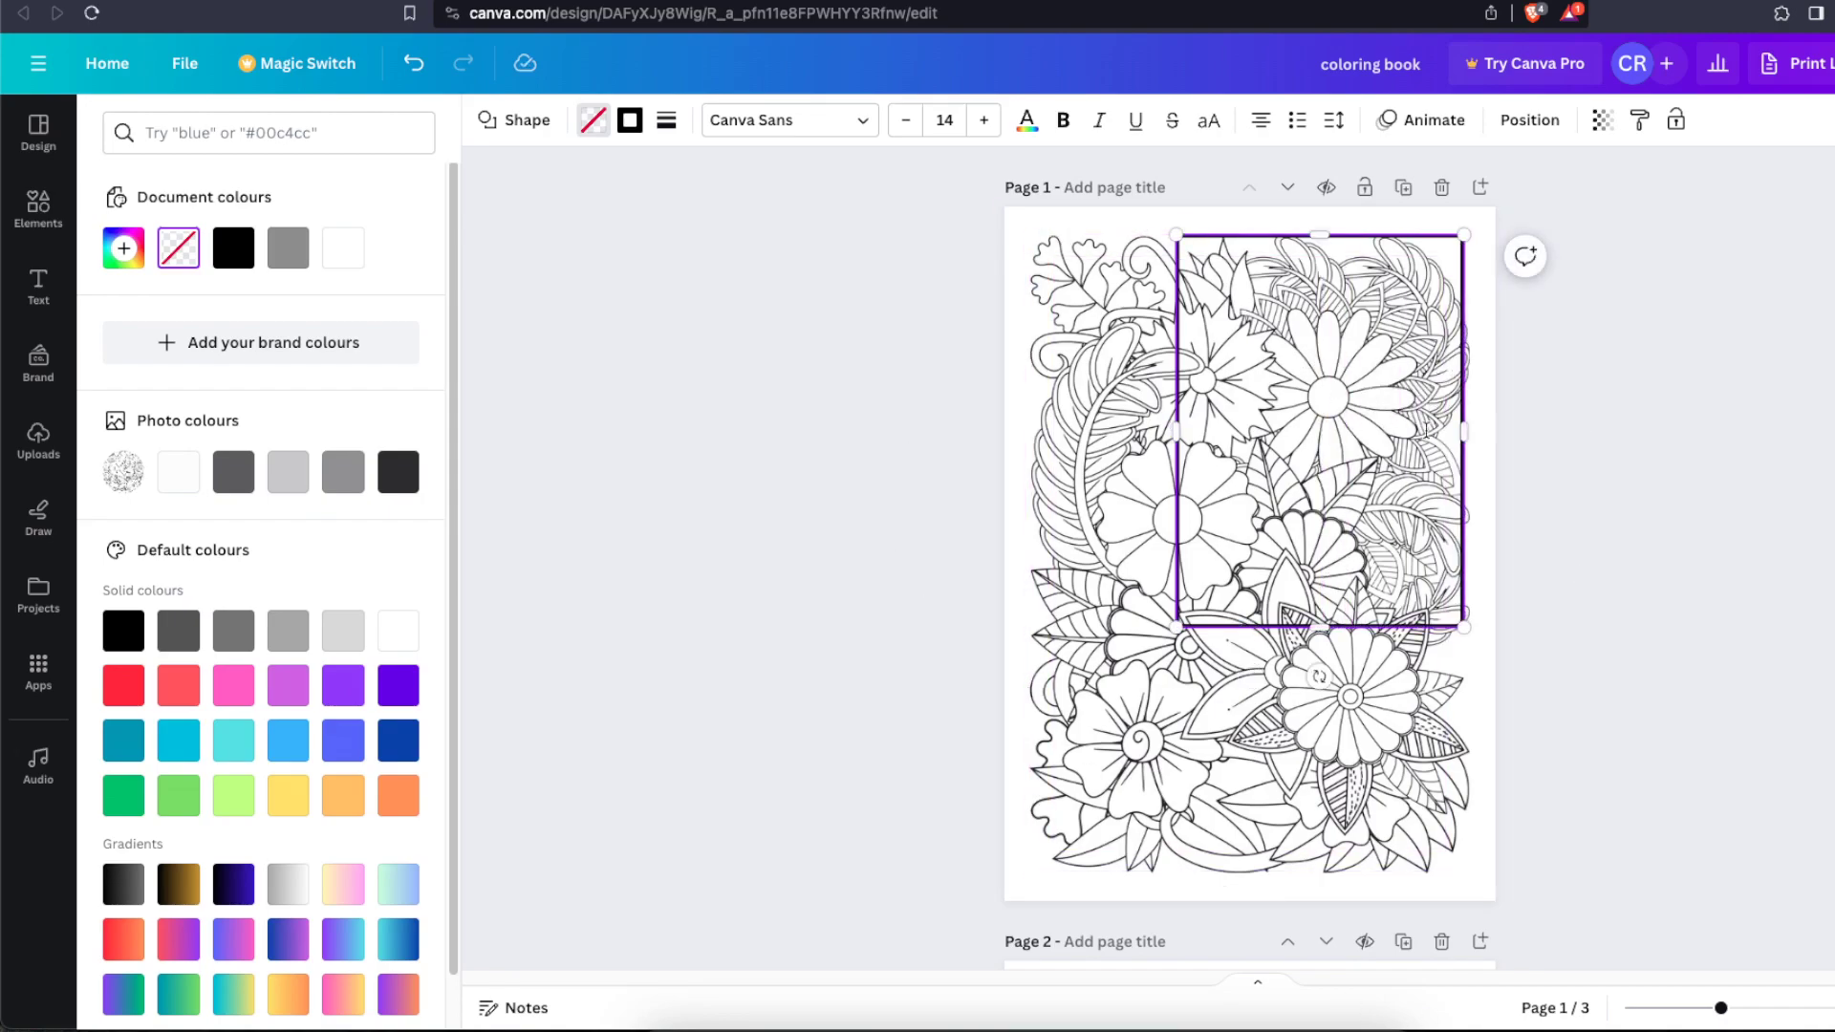
Step: Add a solid black border with weight 6 to the flower image on page 1
{"action": "left_click", "coordinate": [1396, 445]}
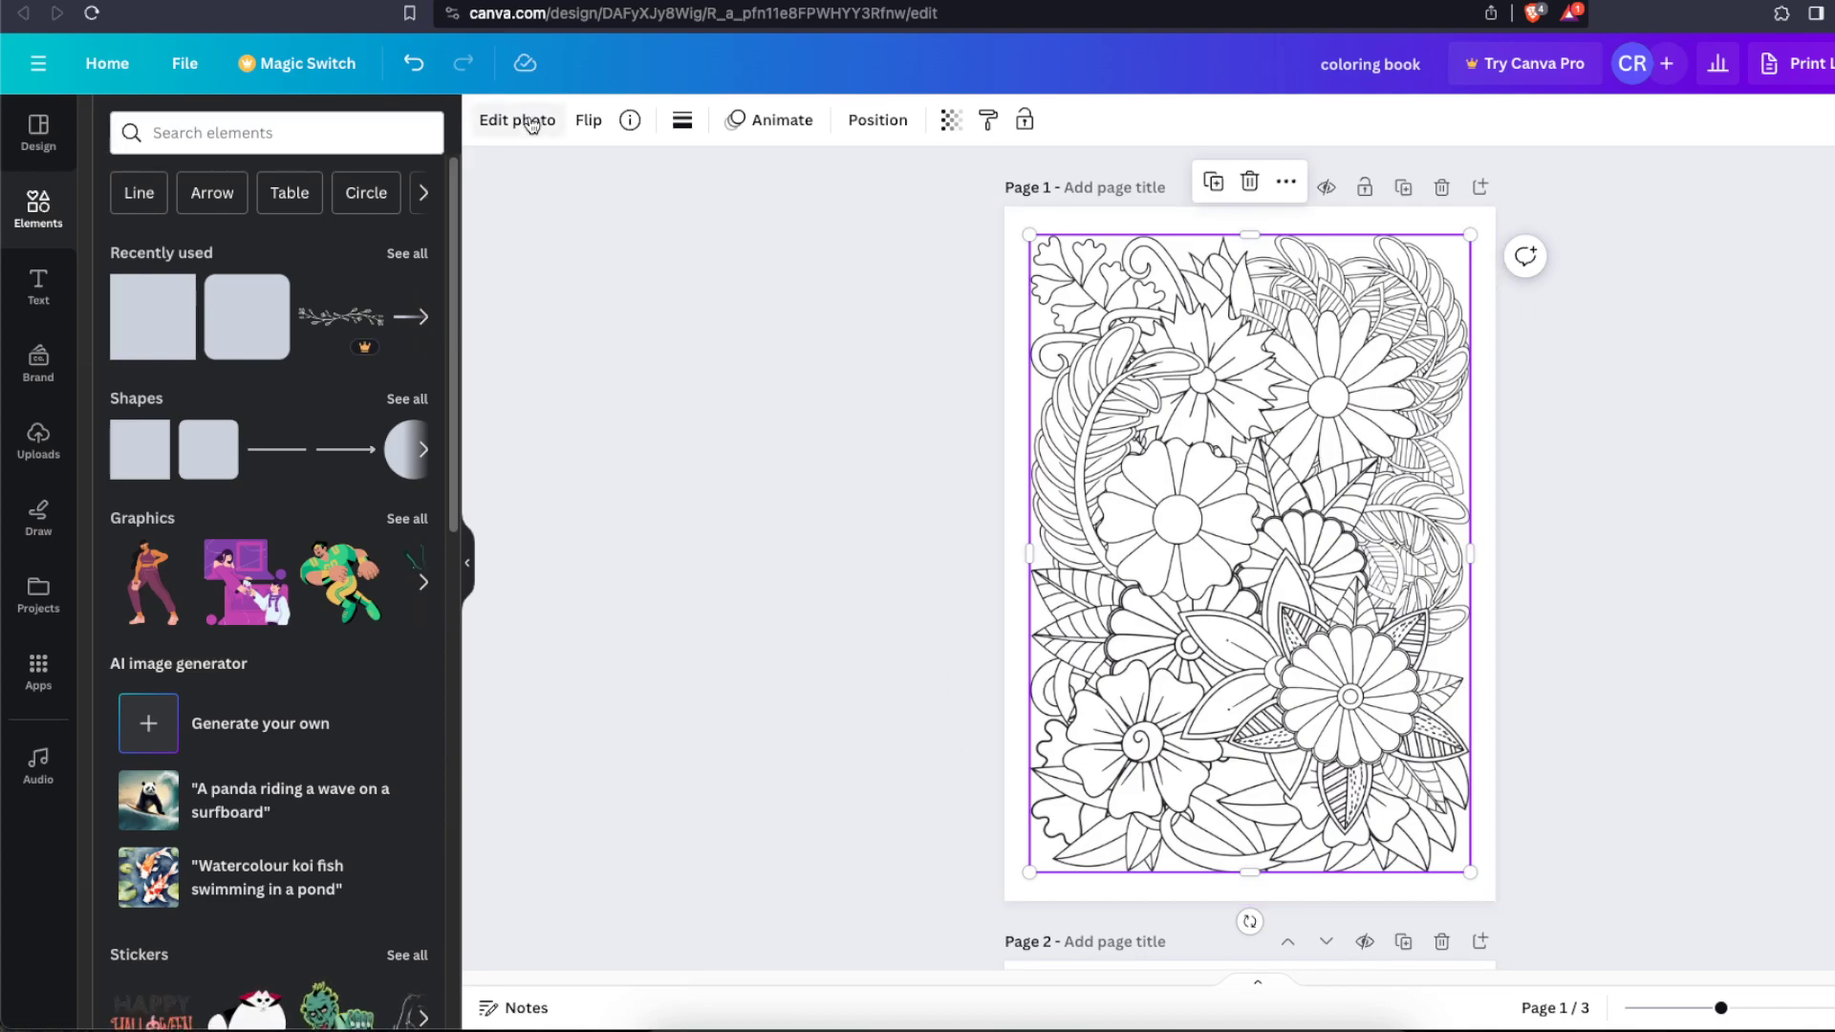
{"action": "left_click", "coordinate": [690, 127]}
{"action": "left_click", "coordinate": [1007, 229]}
{"action": "left_click", "coordinate": [691, 258]}
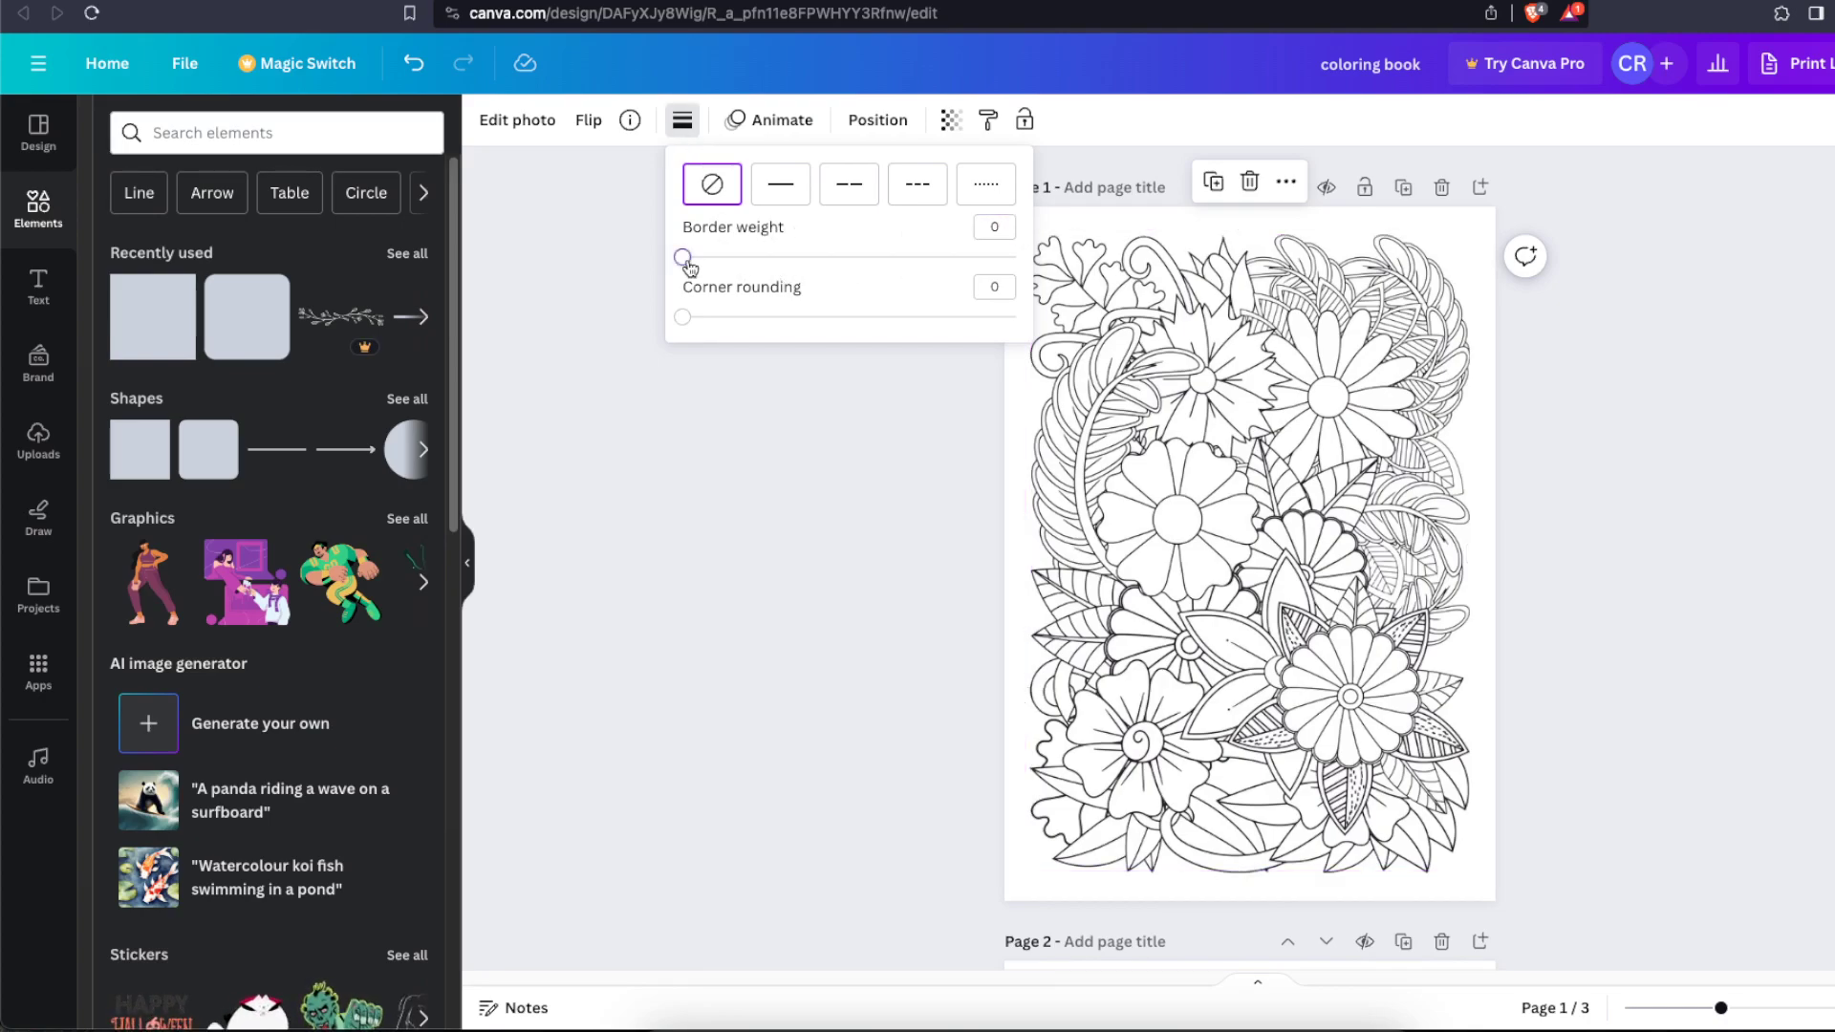
{"action": "left_click_drag", "start_coordinate": [693, 265], "coordinate": [705, 265]}
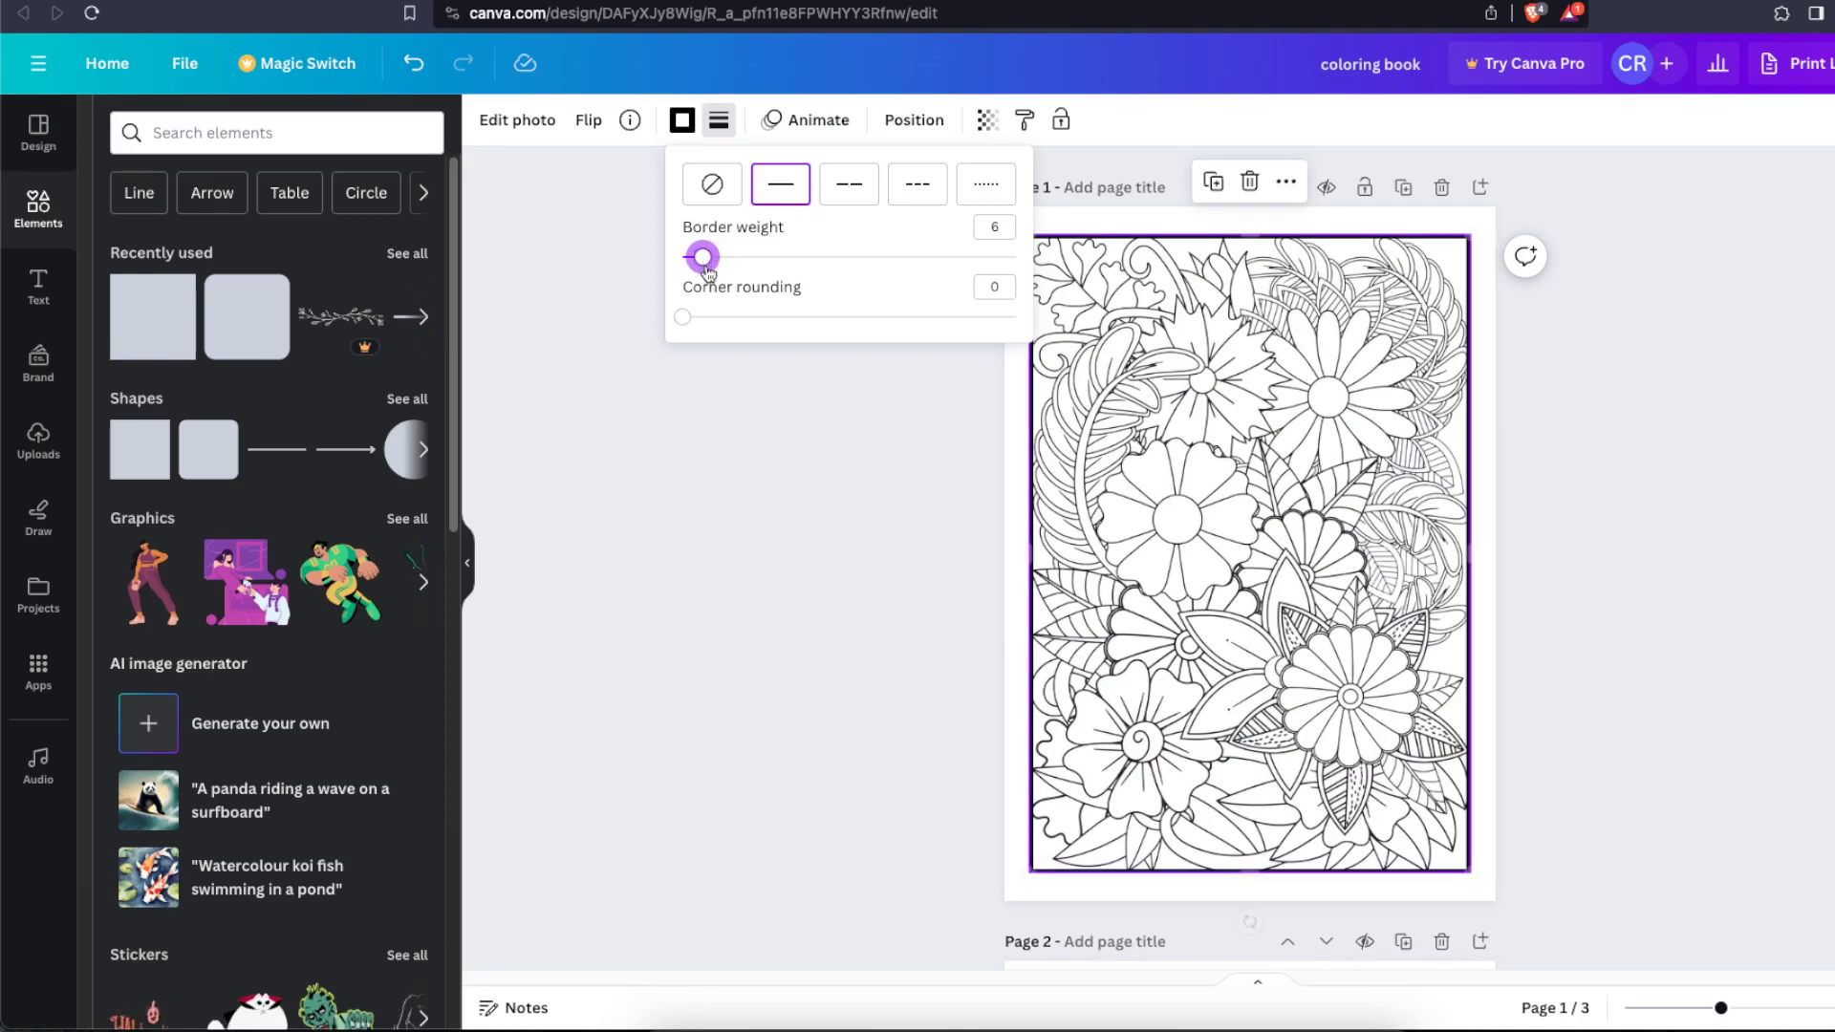
{"action": "left_click", "coordinate": [761, 479]}
{"action": "left_click", "coordinate": [760, 479]}
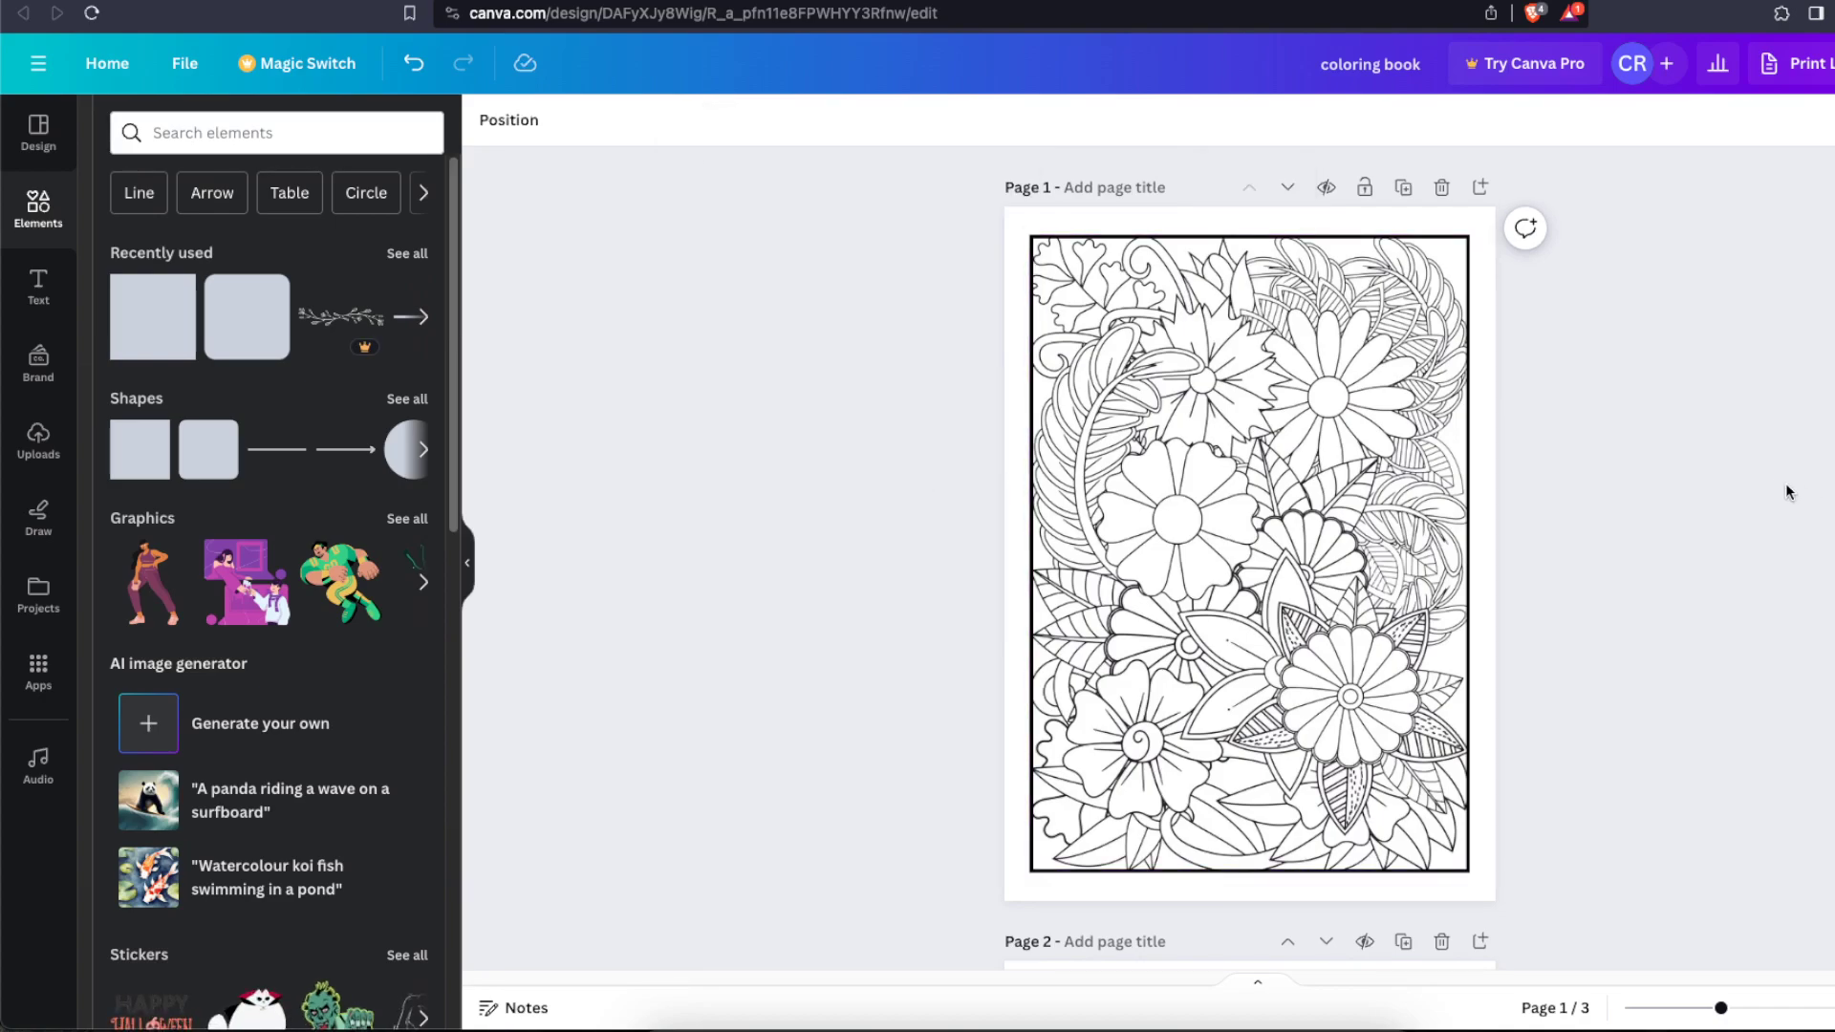
{"action": "scroll", "coordinate": [1642, 508], "scroll_direction": "down", "scroll_amount": 3}
{"action": "scroll", "coordinate": [1642, 507], "scroll_direction": "up", "scroll_amount": 3}
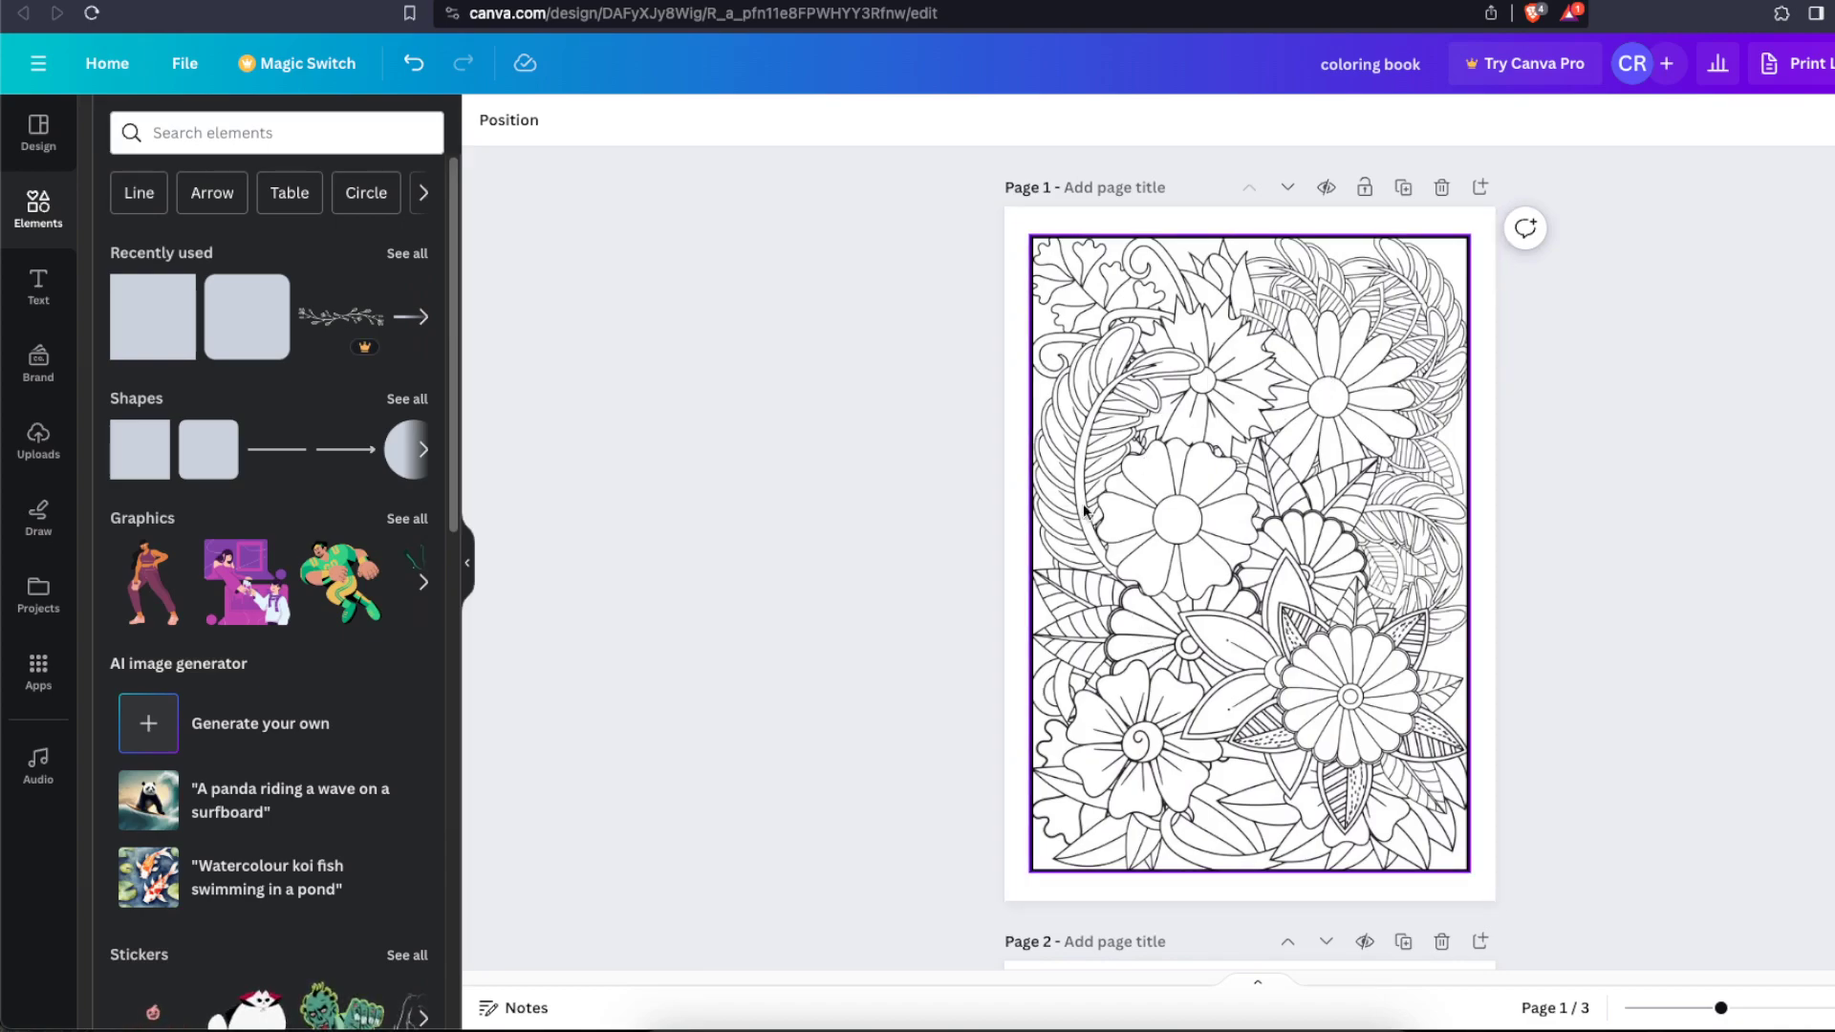
Step: Add a heading reading "I Am Confident" over the flower image on page 1
{"action": "left_click", "coordinate": [25, 300]}
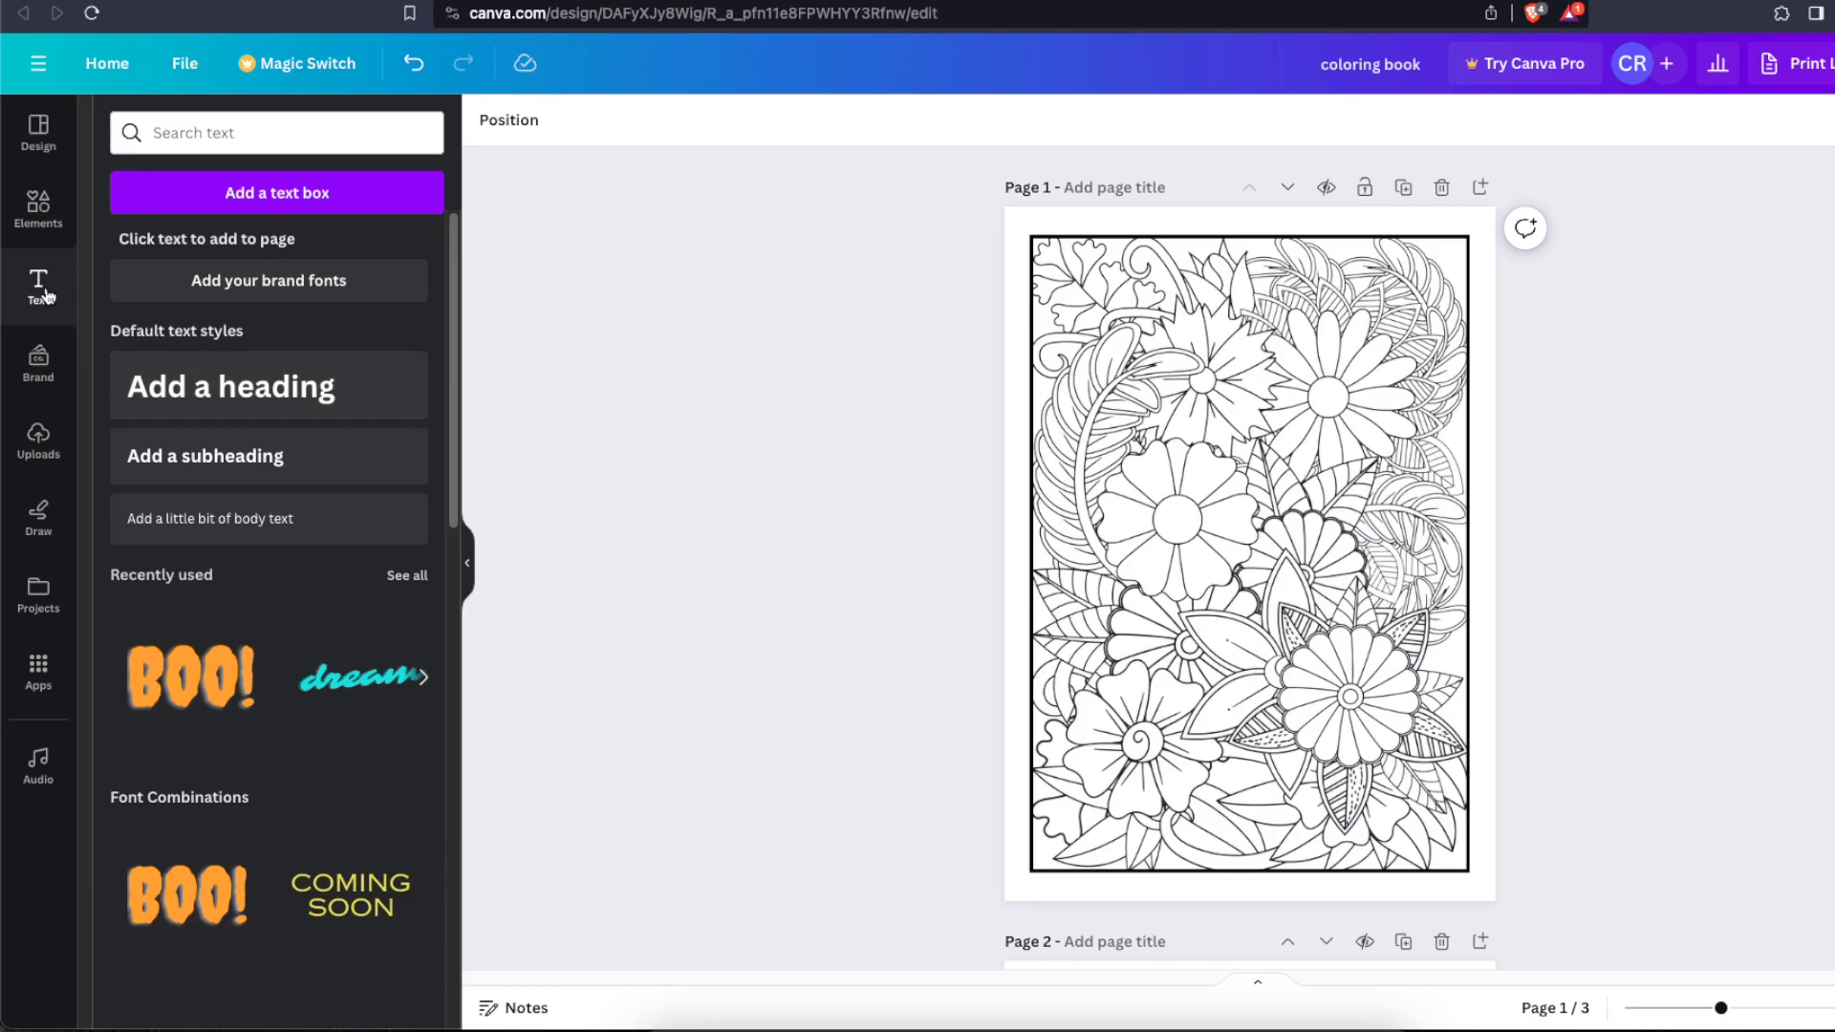
{"action": "left_click", "coordinate": [217, 388]}
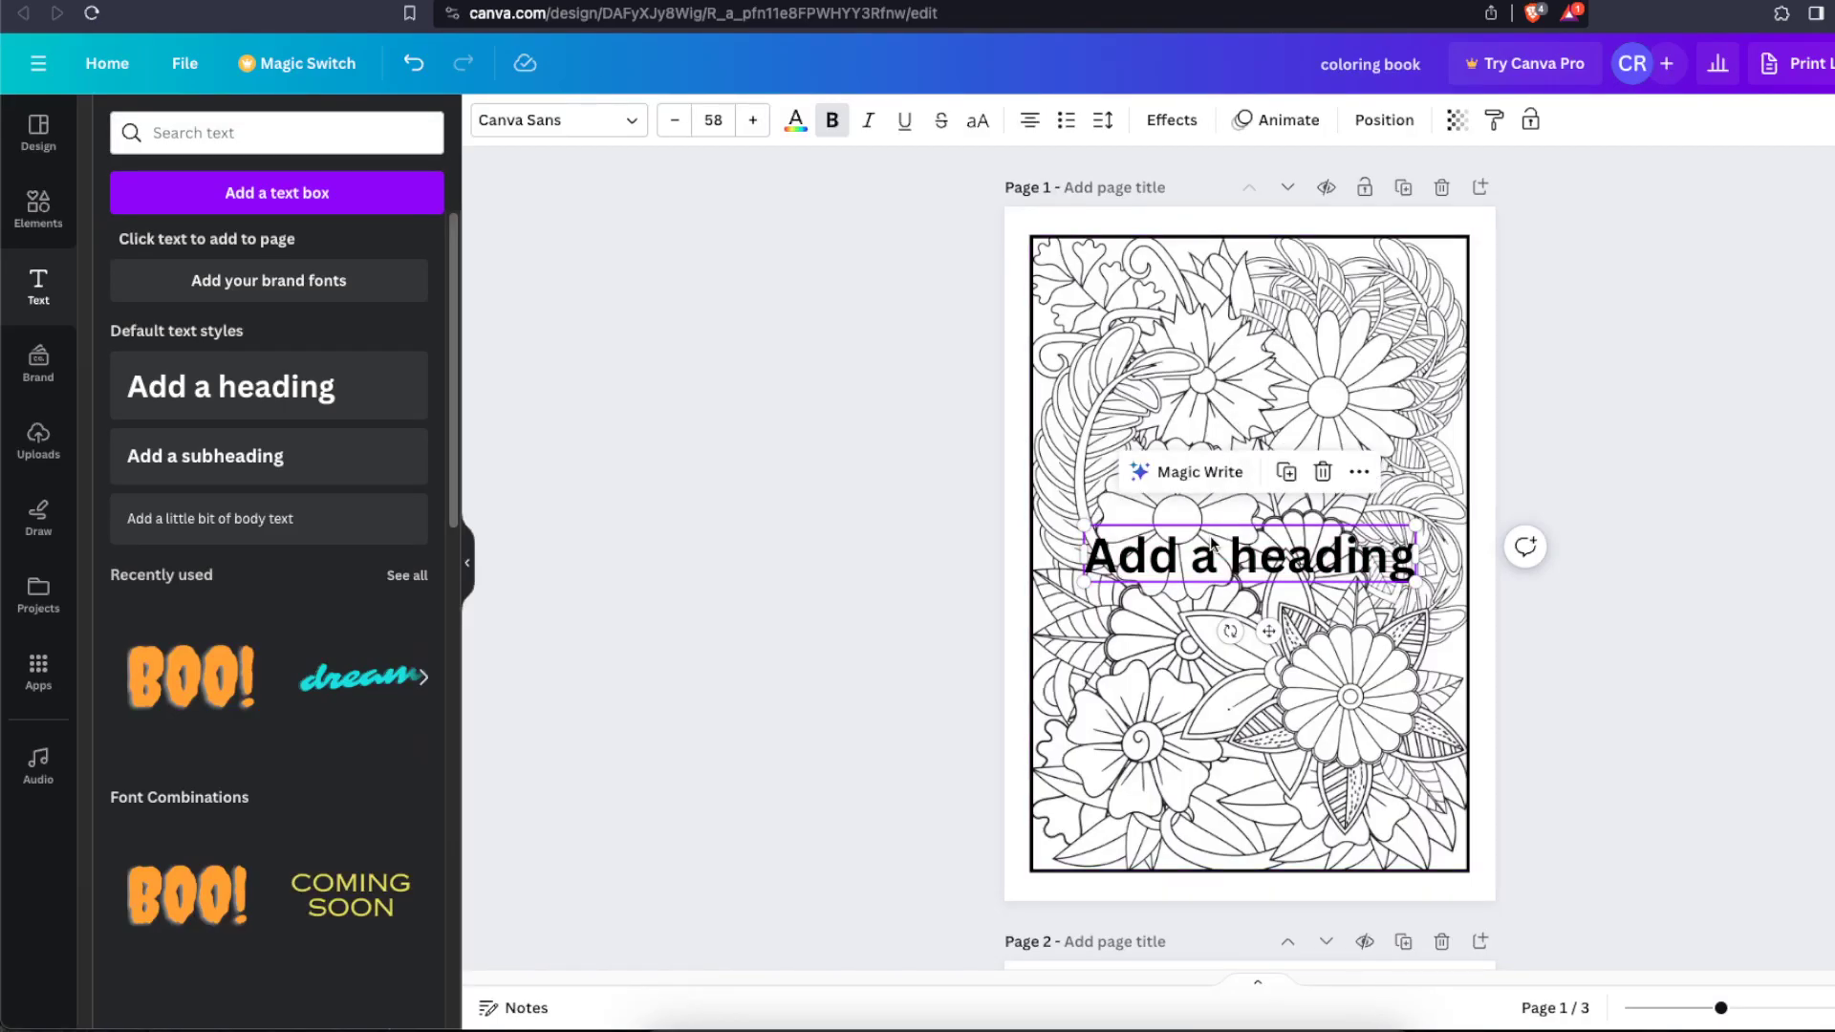
{"action": "double_click", "coordinate": [1209, 551]}
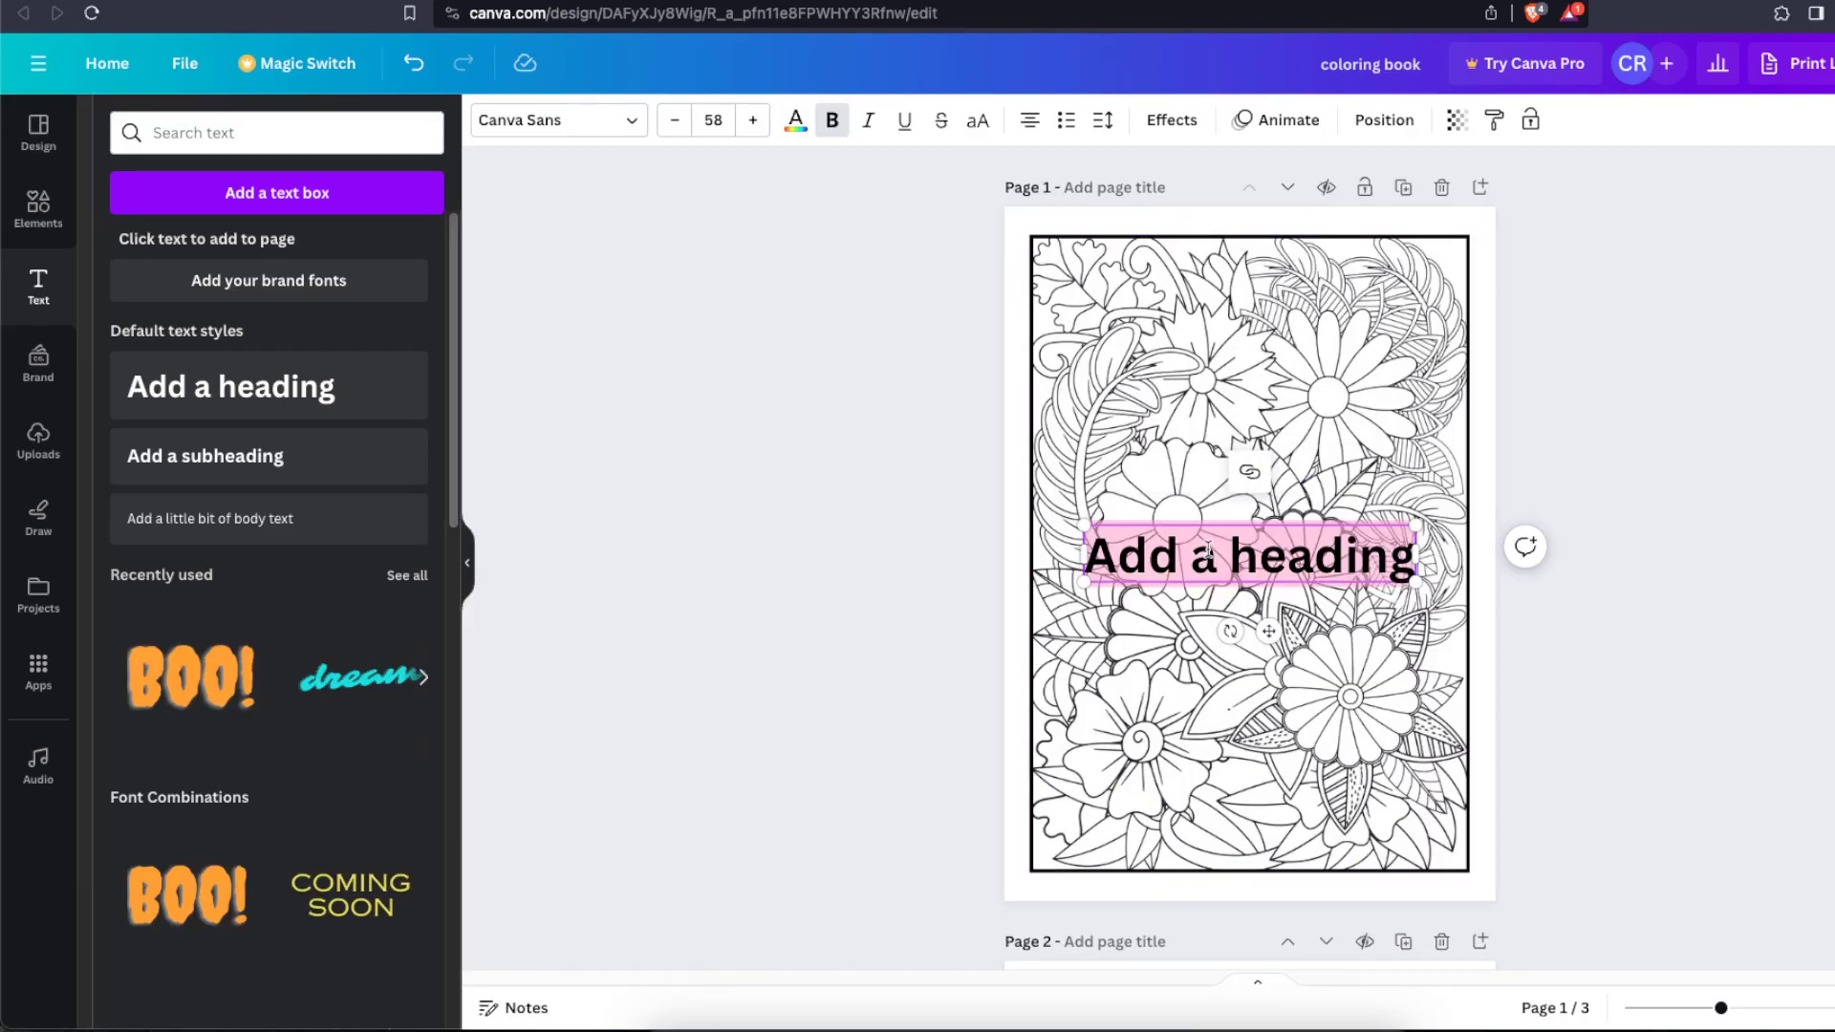
{"action": "type", "text": "I Am"}
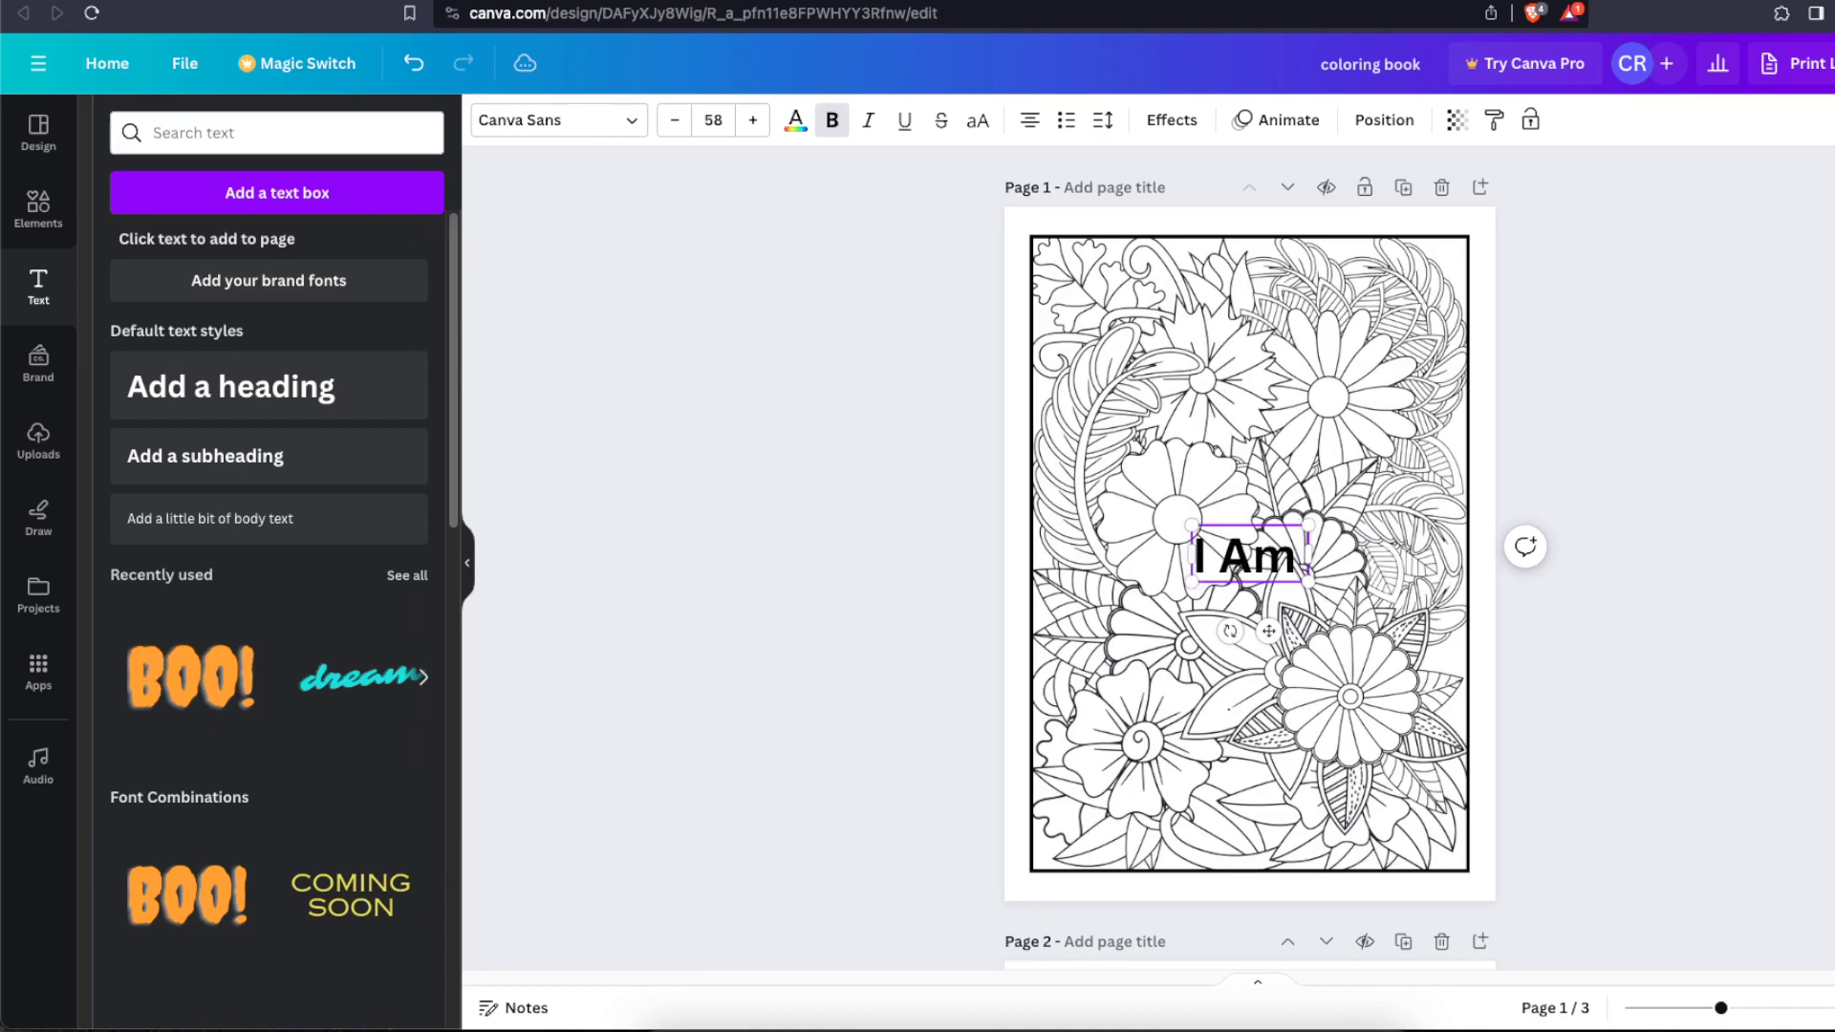
{"action": "type", "text": " Confident"}
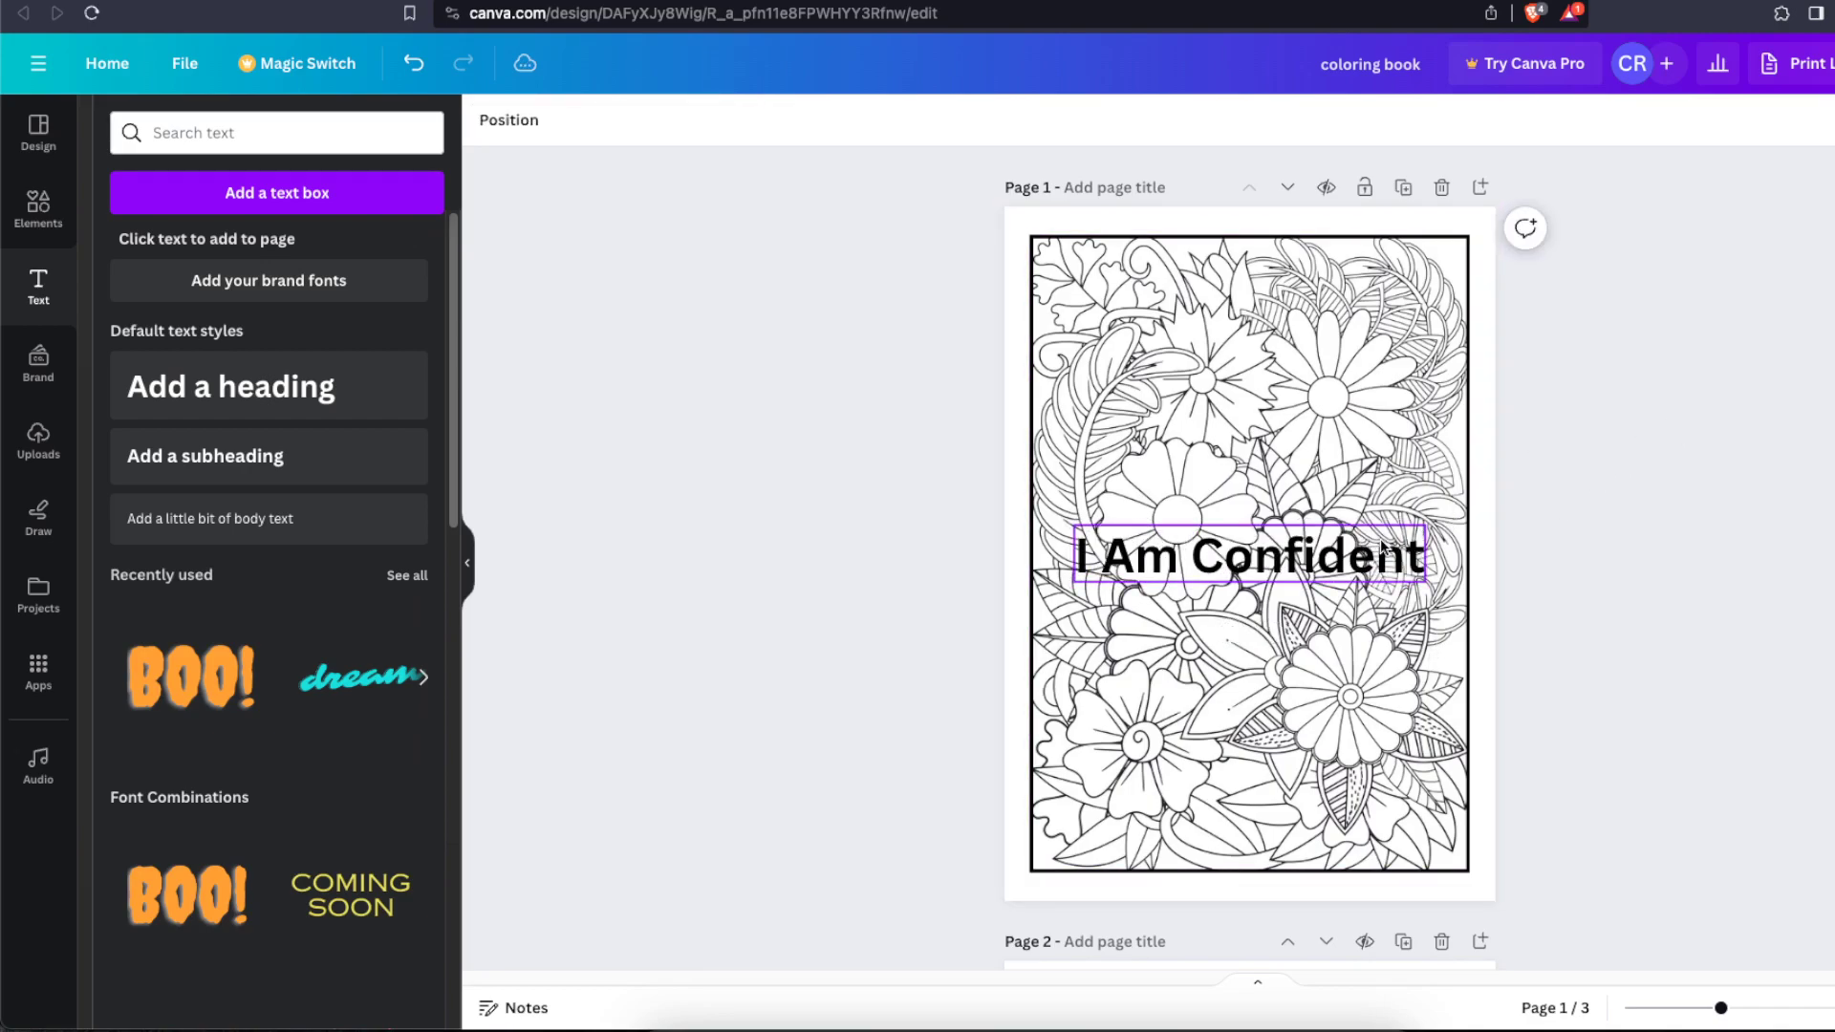
{"action": "left_click", "coordinate": [1384, 550]}
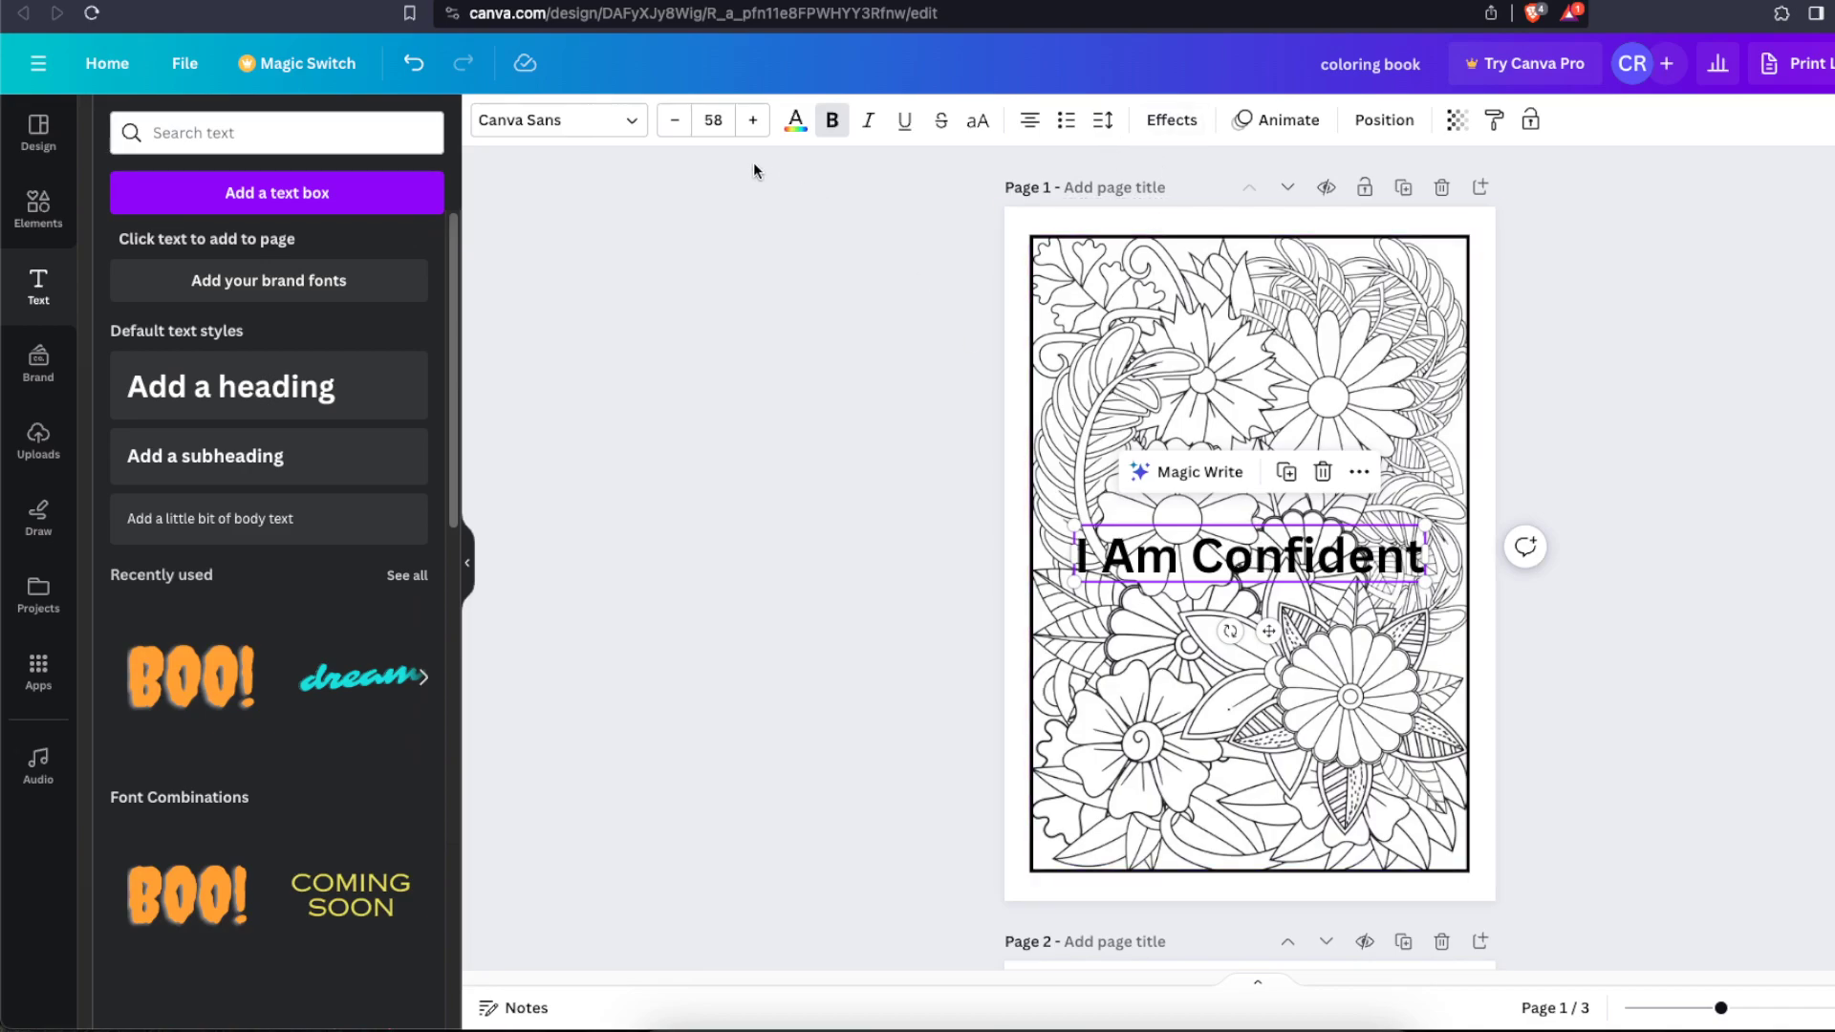
Step: Set the "I Am Confident" heading in the Brusher font and enlarge it to size 145 on two lines across the flower image
{"action": "left_click", "coordinate": [616, 120]}
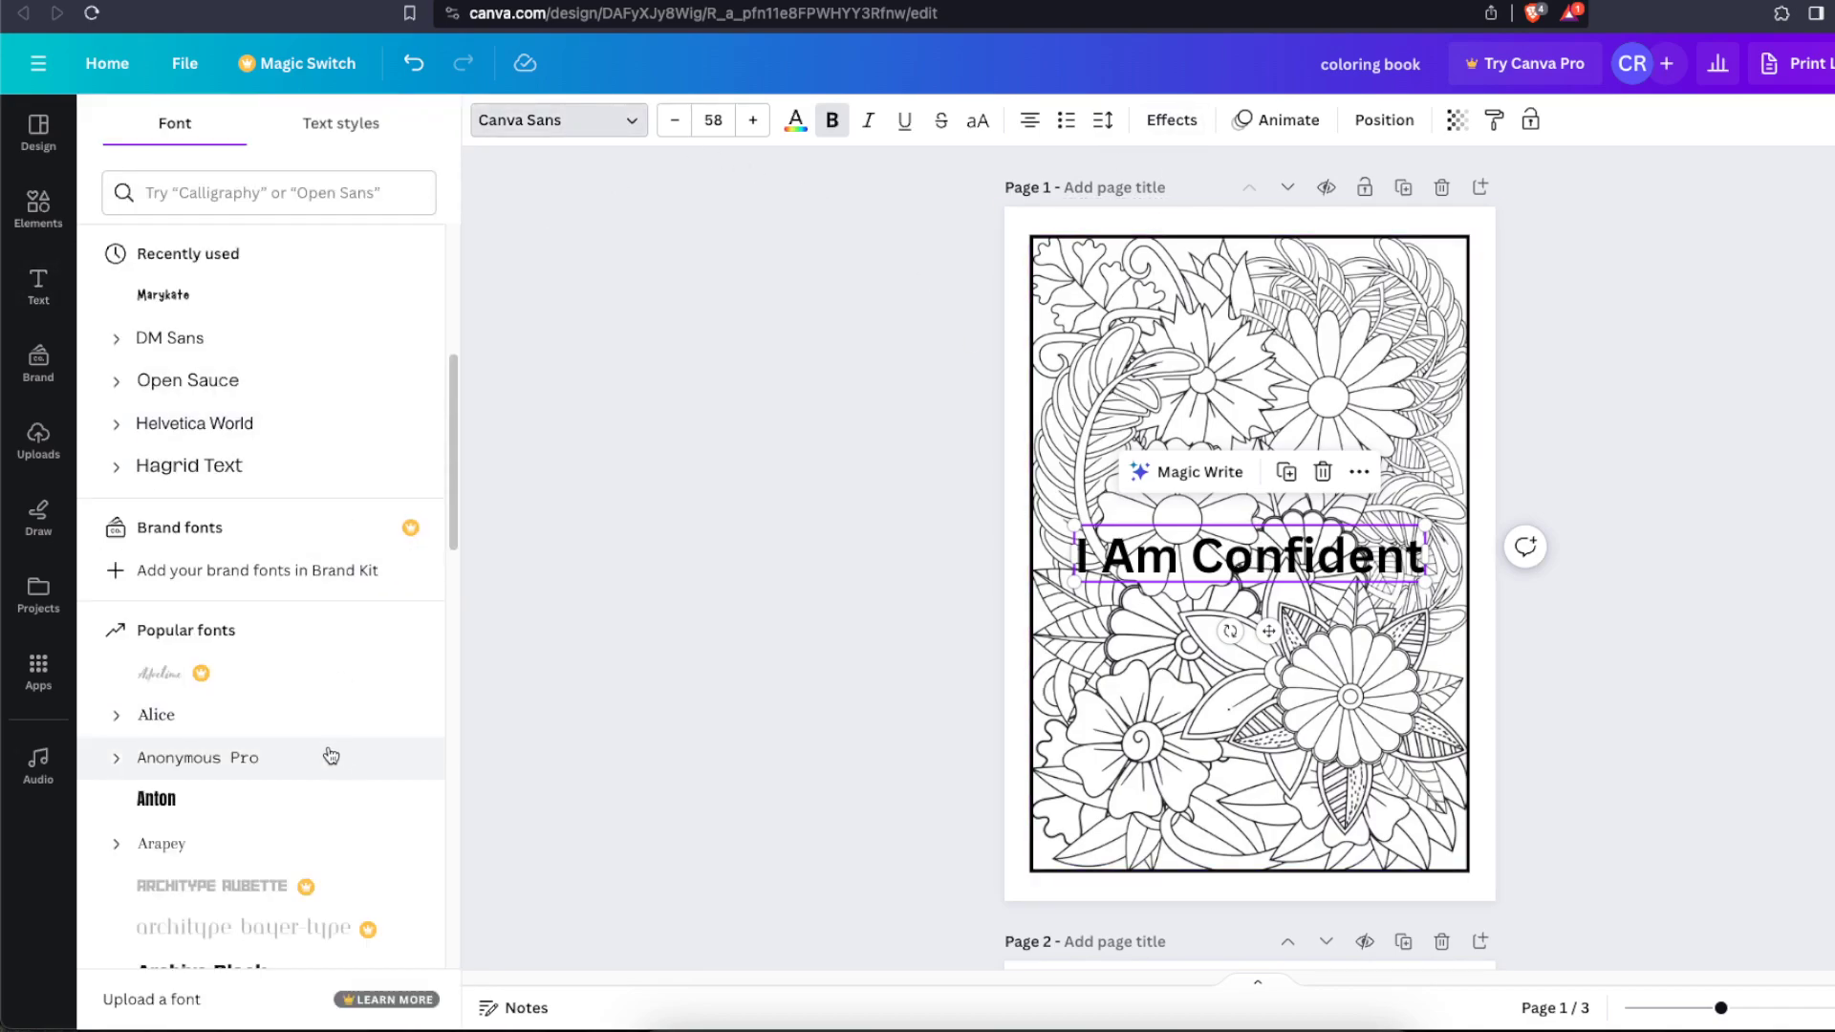
{"action": "scroll", "coordinate": [344, 746], "scroll_direction": "down", "scroll_amount": 2}
{"action": "scroll", "coordinate": [353, 737], "scroll_direction": "down", "scroll_amount": 8}
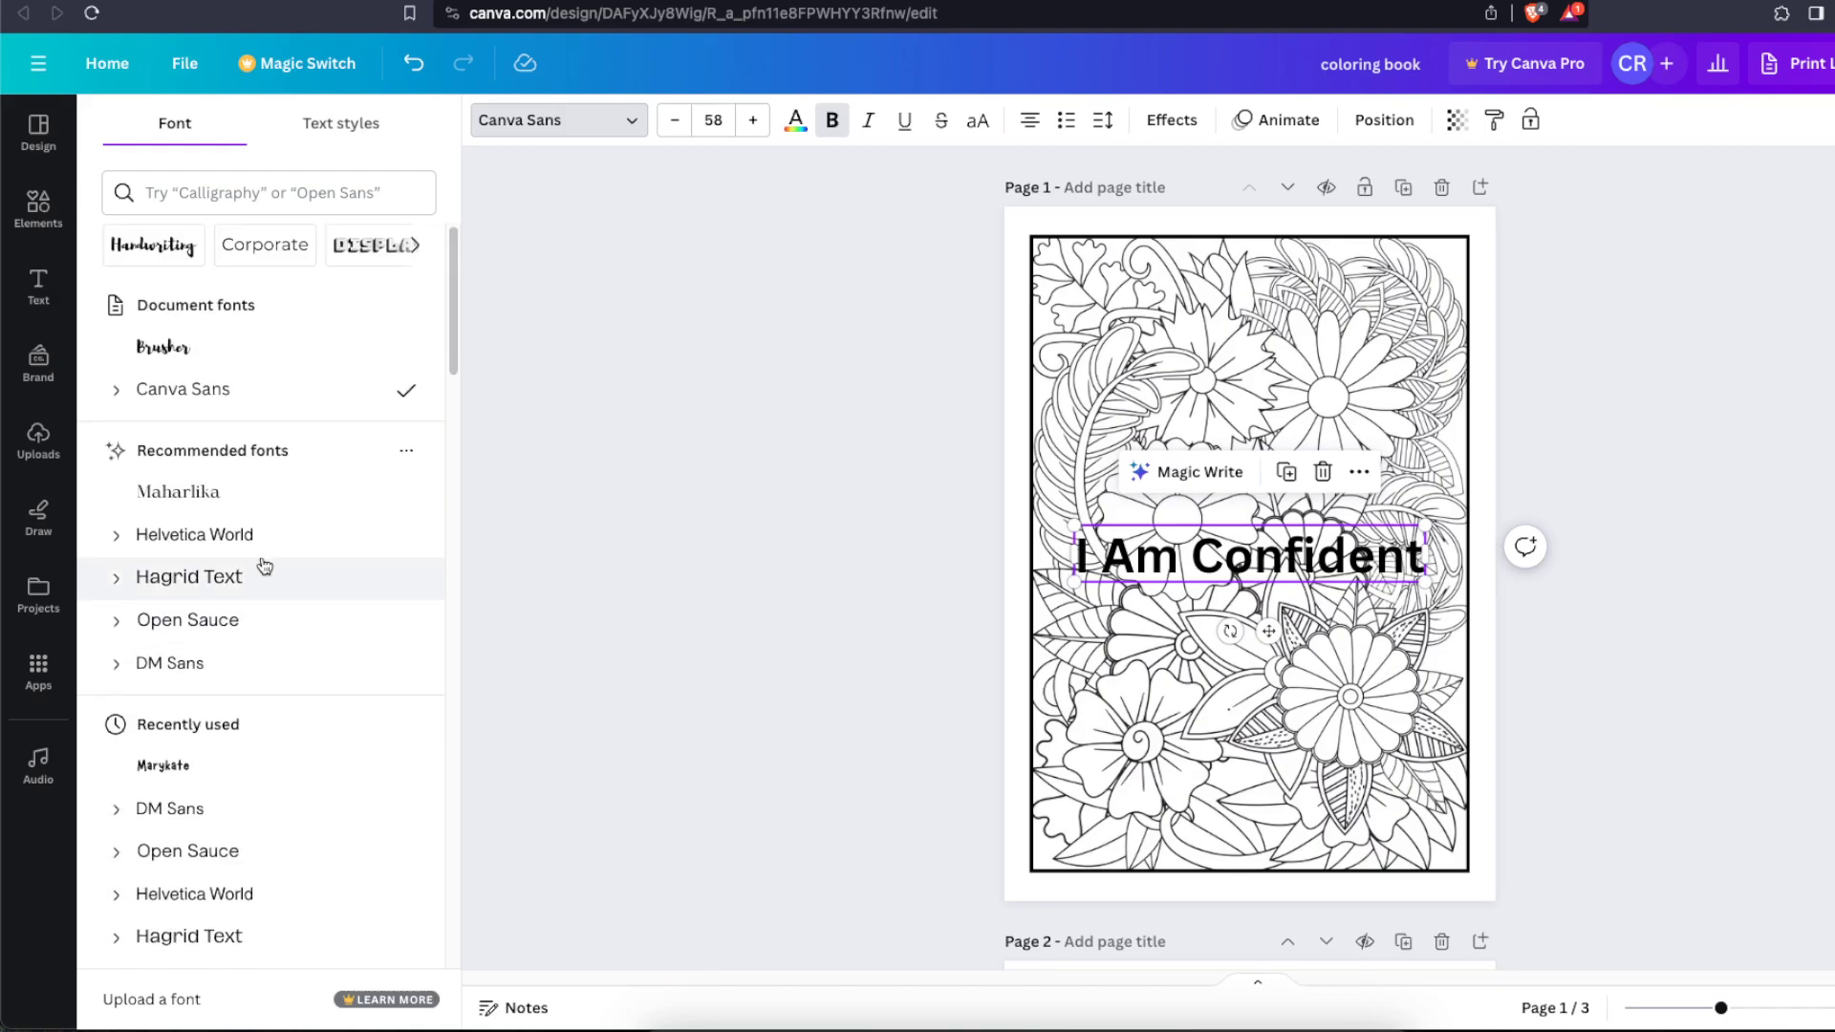
{"action": "left_click", "coordinate": [348, 348]}
{"action": "mouse_move", "coordinate": [1376, 525]}
{"action": "left_mouse_down"}
{"action": "mouse_move", "coordinate": [1558, 492]}
{"action": "mouse_move", "coordinate": [1422, 562]}
{"action": "mouse_move", "coordinate": [1346, 521]}
{"action": "left_mouse_up"}
{"action": "left_click_drag", "start_coordinate": [1408, 425], "coordinate": [1548, 337]}
{"action": "left_click_drag", "start_coordinate": [1318, 535], "coordinate": [1239, 581]}
Step: Reduce the heading's line spacing to 1.1 and tilt the text slightly clockwise over the flowers
{"action": "left_click", "coordinate": [1103, 119]}
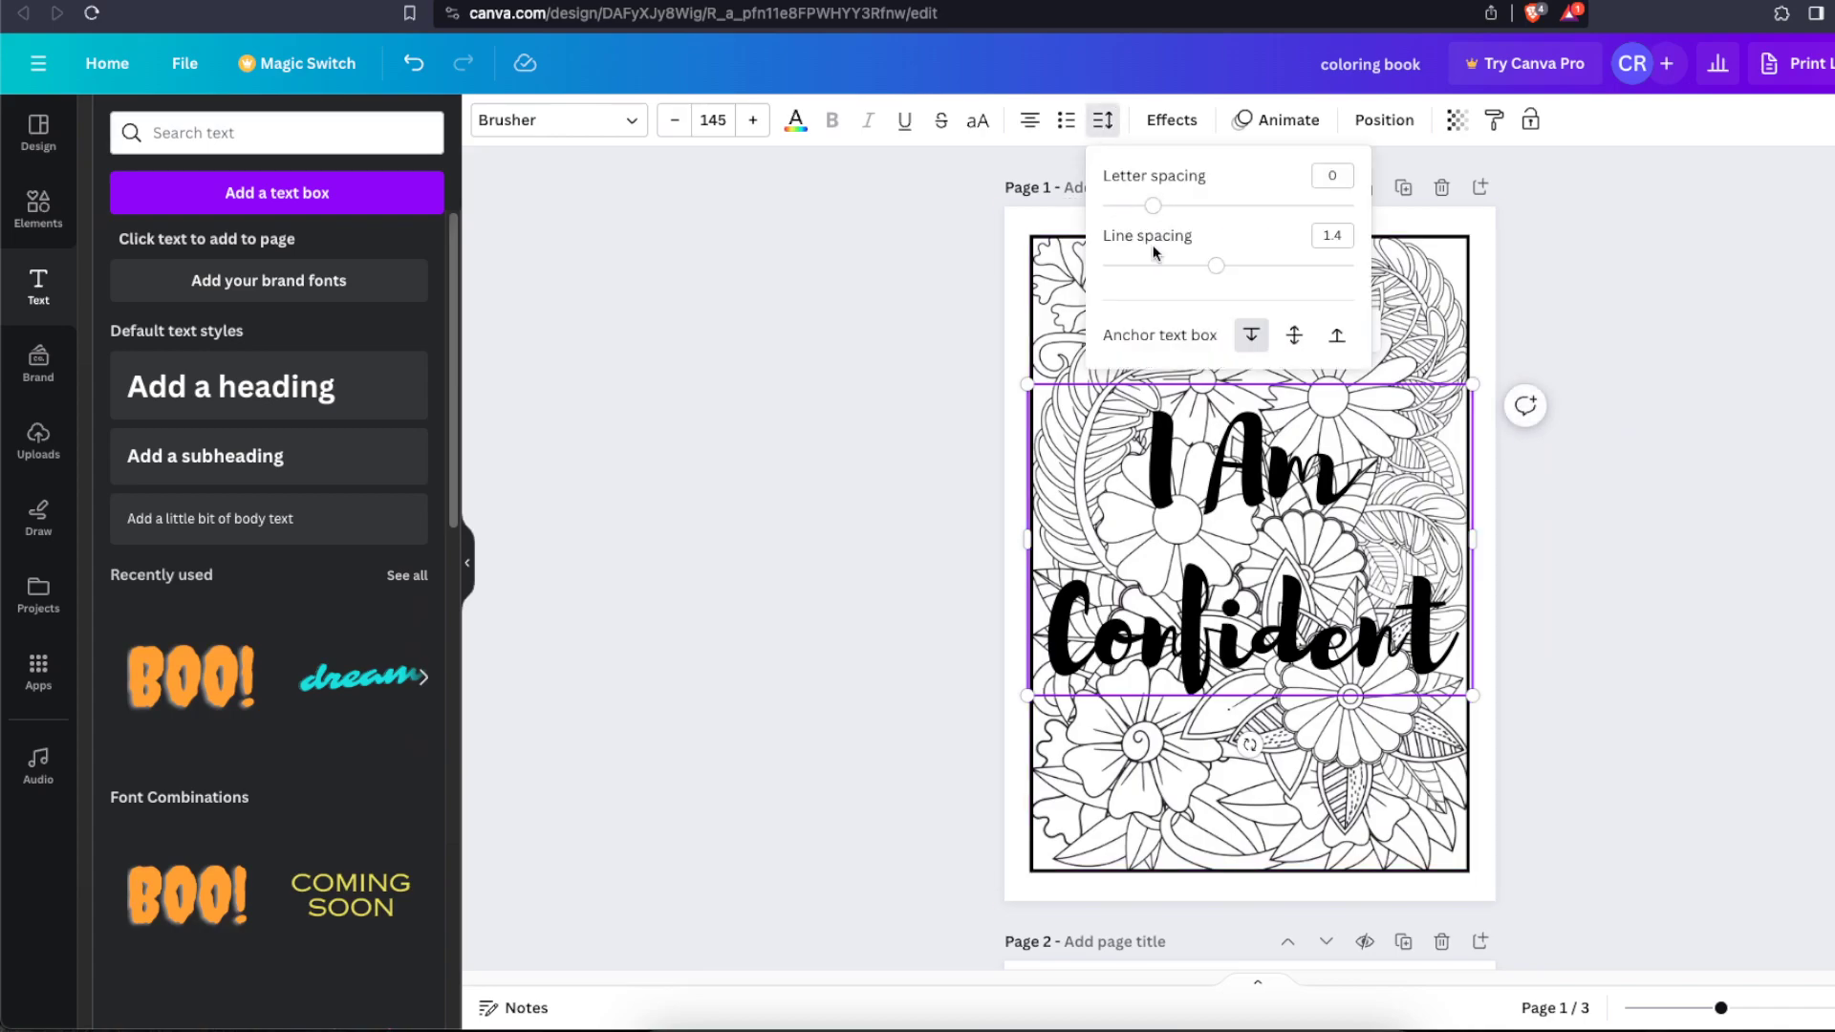
{"action": "left_click_drag", "start_coordinate": [1215, 268], "coordinate": [1180, 269]}
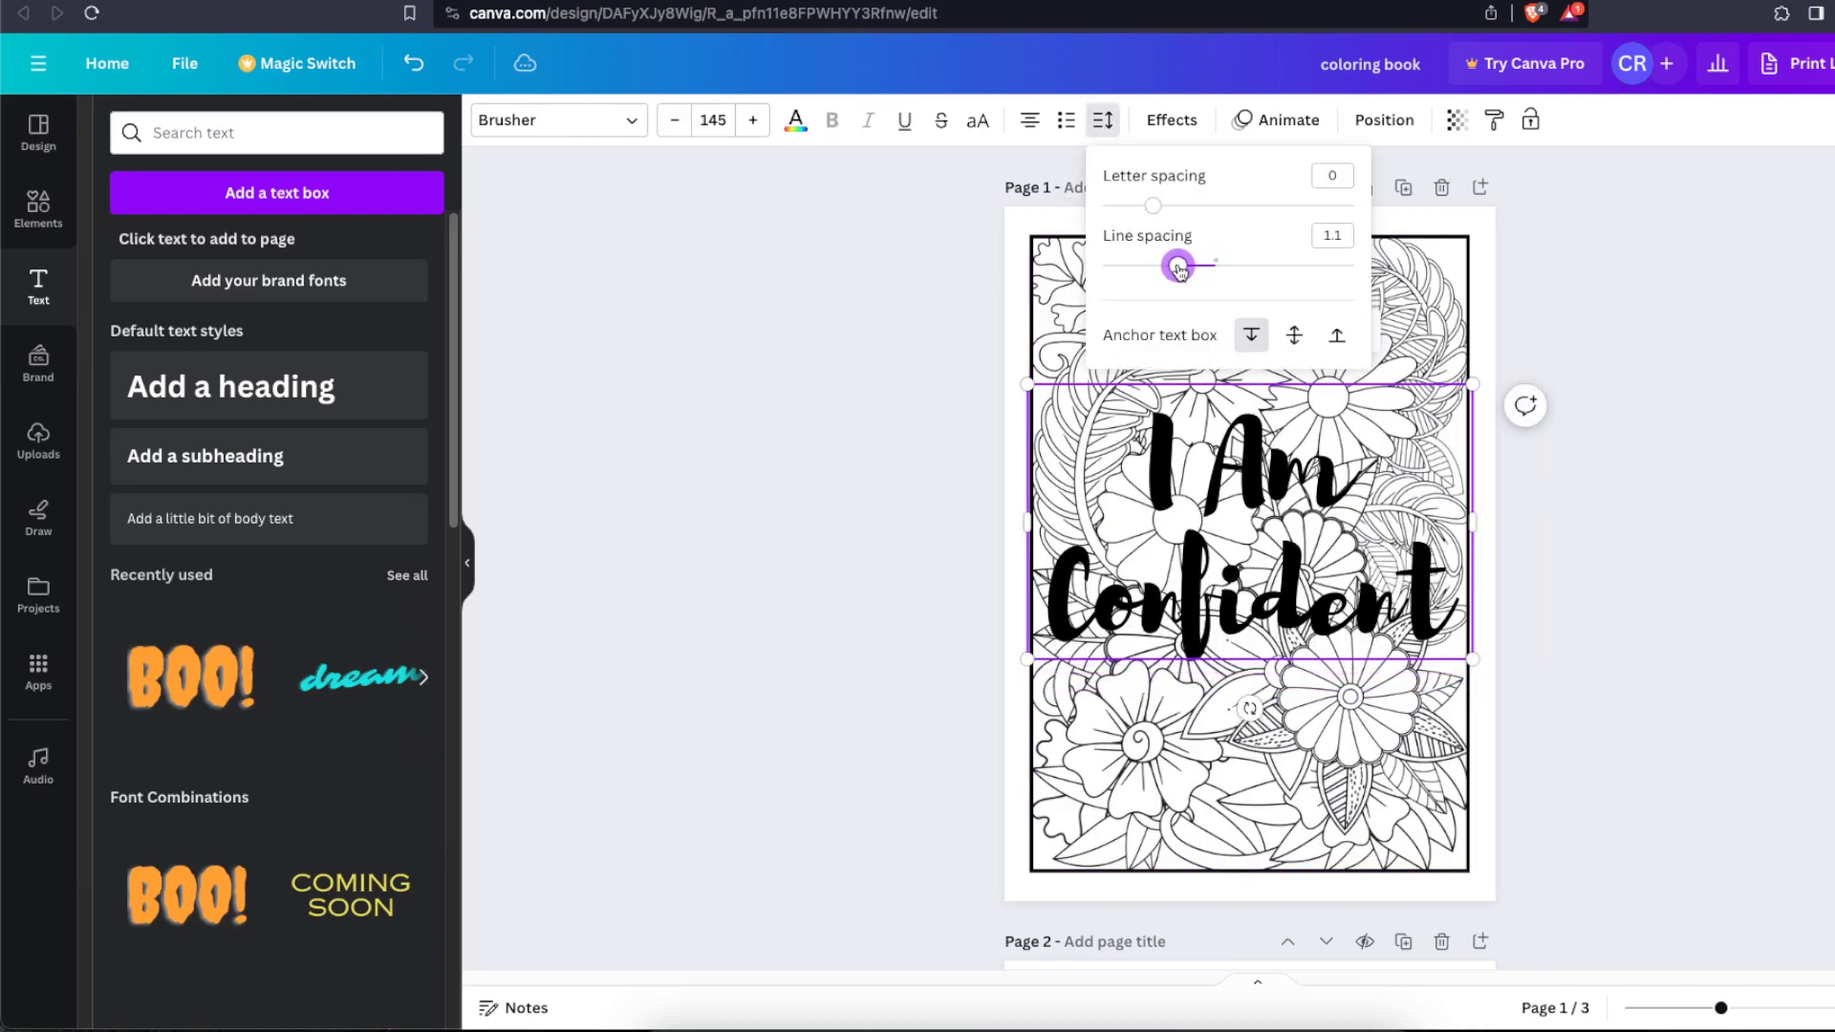
{"action": "left_click", "coordinate": [1642, 368]}
{"action": "left_click", "coordinate": [1330, 514]}
{"action": "left_click", "coordinate": [1624, 506]}
{"action": "left_click", "coordinate": [1309, 574]}
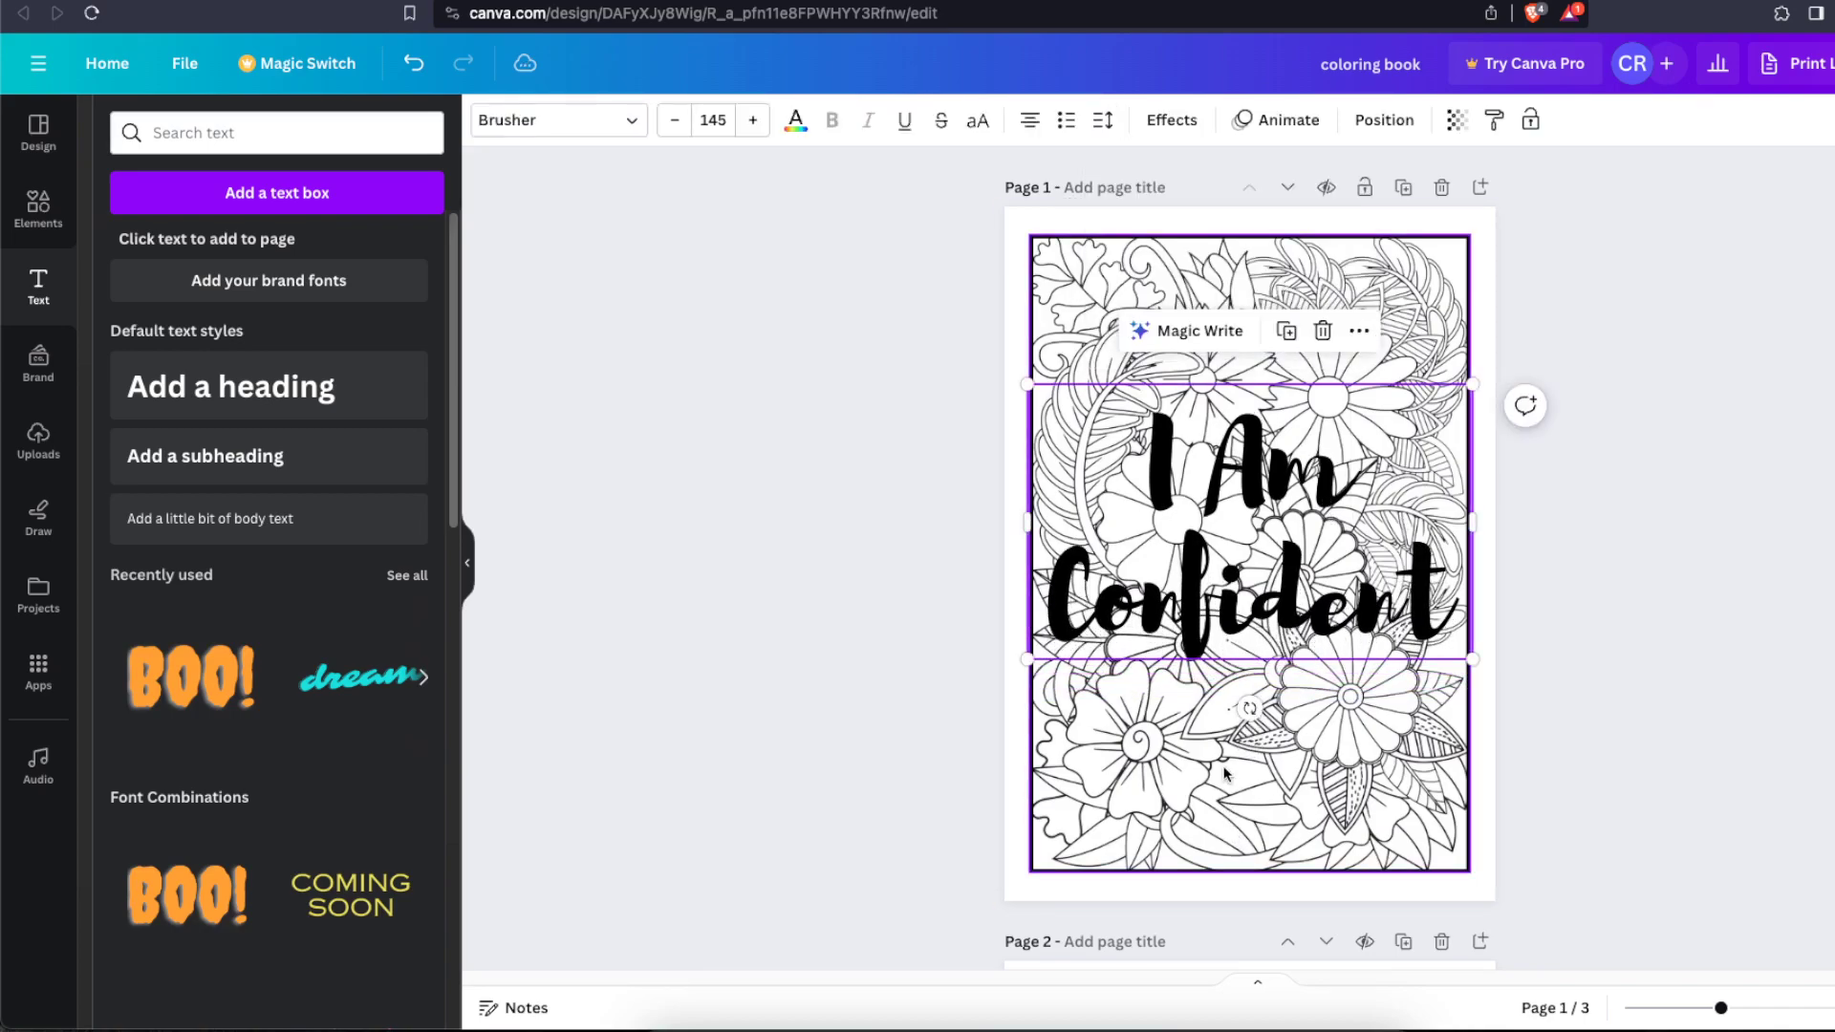
{"action": "left_click_drag", "start_coordinate": [1249, 708], "coordinate": [1206, 703]}
{"action": "left_click_drag", "start_coordinate": [1320, 616], "coordinate": [1335, 634]}
Step: Apply a black Outline effect to the "I Am Confident" text and make its fill white
{"action": "left_click", "coordinate": [1176, 121]}
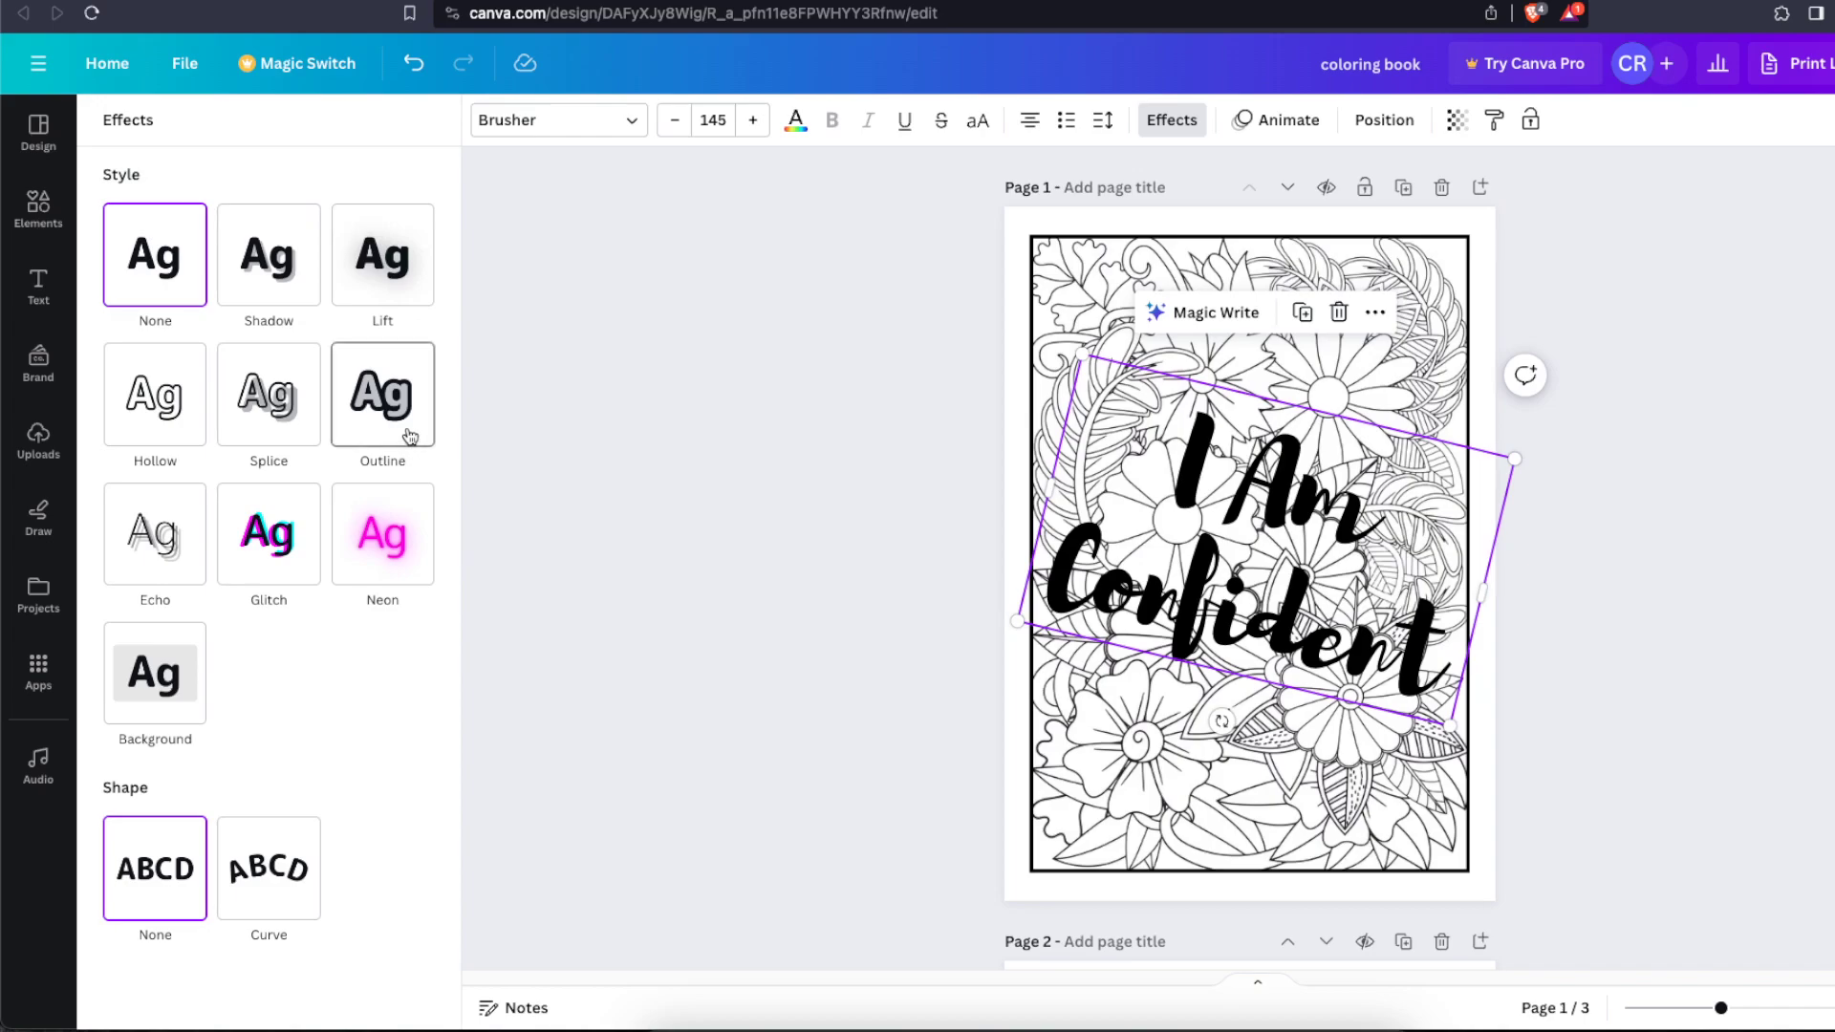
{"action": "left_click", "coordinate": [410, 437]}
{"action": "left_click", "coordinate": [399, 558]}
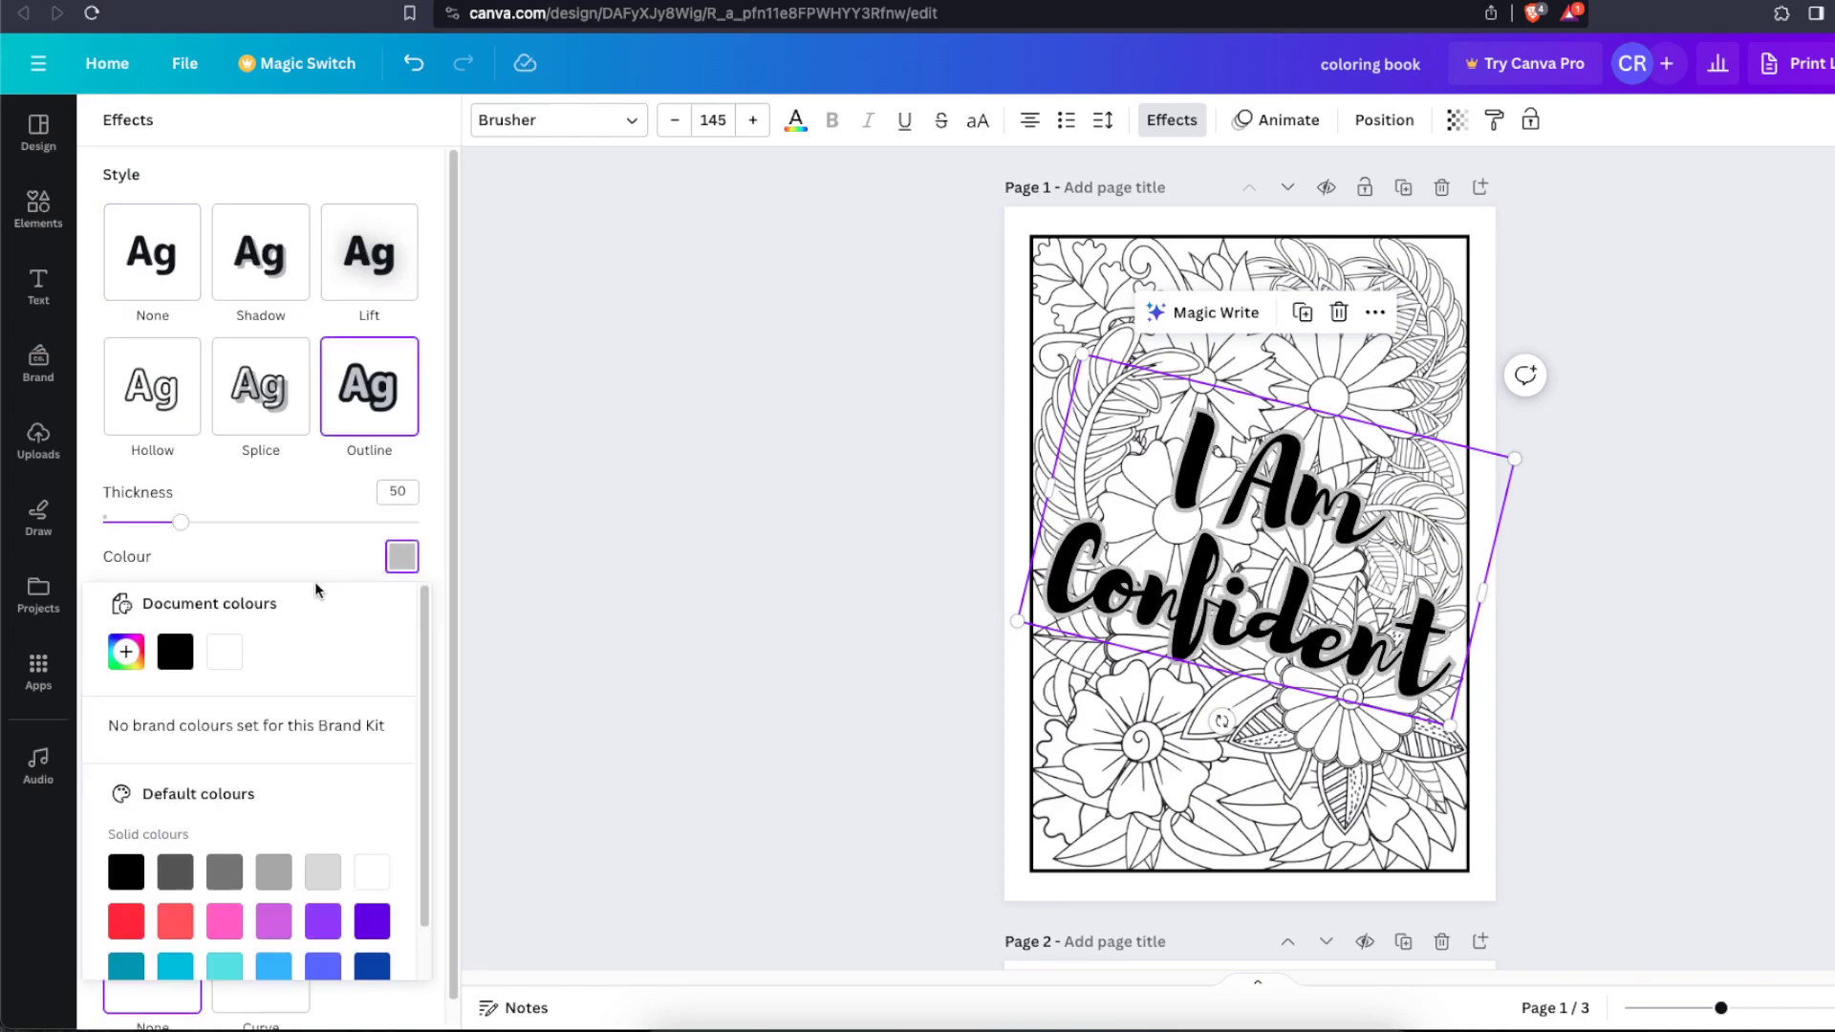
{"action": "left_click", "coordinate": [182, 652]}
{"action": "left_click", "coordinate": [795, 120]}
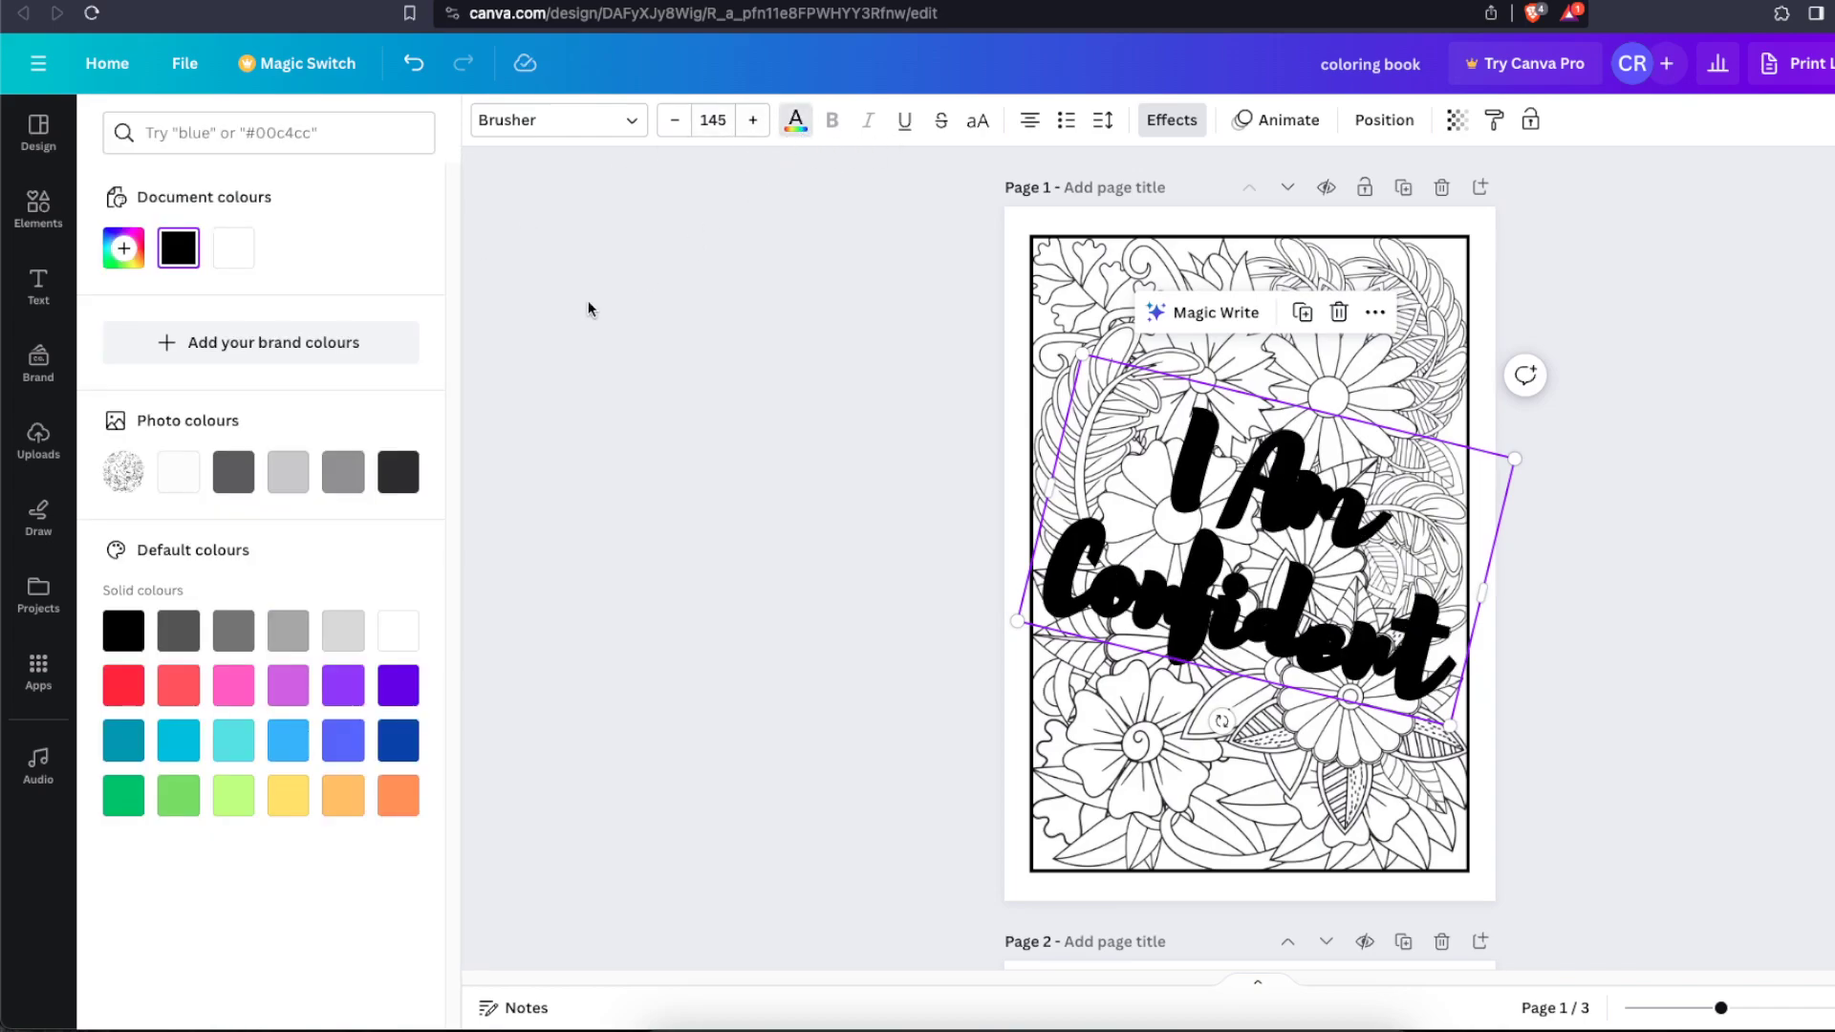
{"action": "left_click", "coordinate": [399, 632]}
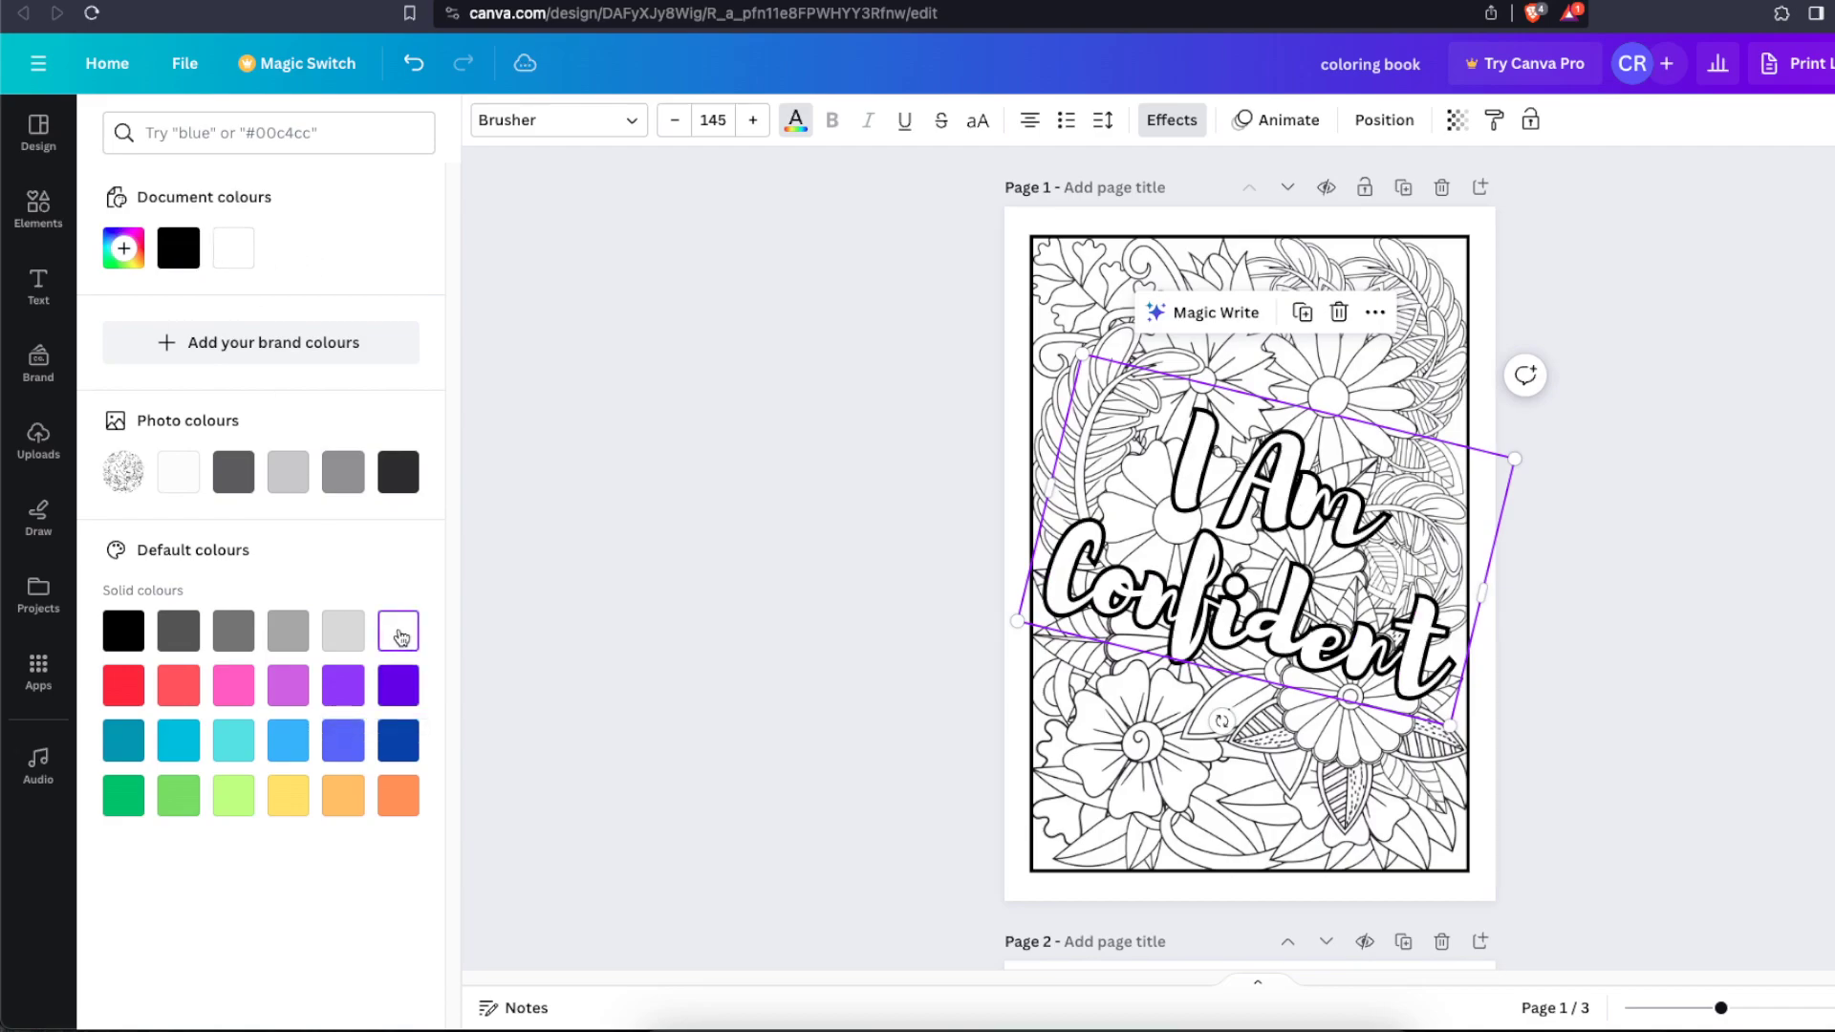
{"action": "left_click", "coordinate": [734, 609]}
Step: Scale the tilted "I Am Confident" text down to size 128 and center it within the framed flower image
{"action": "left_click", "coordinate": [1378, 632]}
{"action": "mouse_move", "coordinate": [1452, 707]}
{"action": "left_mouse_down"}
{"action": "mouse_move", "coordinate": [1454, 726]}
{"action": "mouse_move", "coordinate": [1430, 696]}
{"action": "left_mouse_up"}
{"action": "left_click_drag", "start_coordinate": [1356, 583], "coordinate": [1384, 602]}
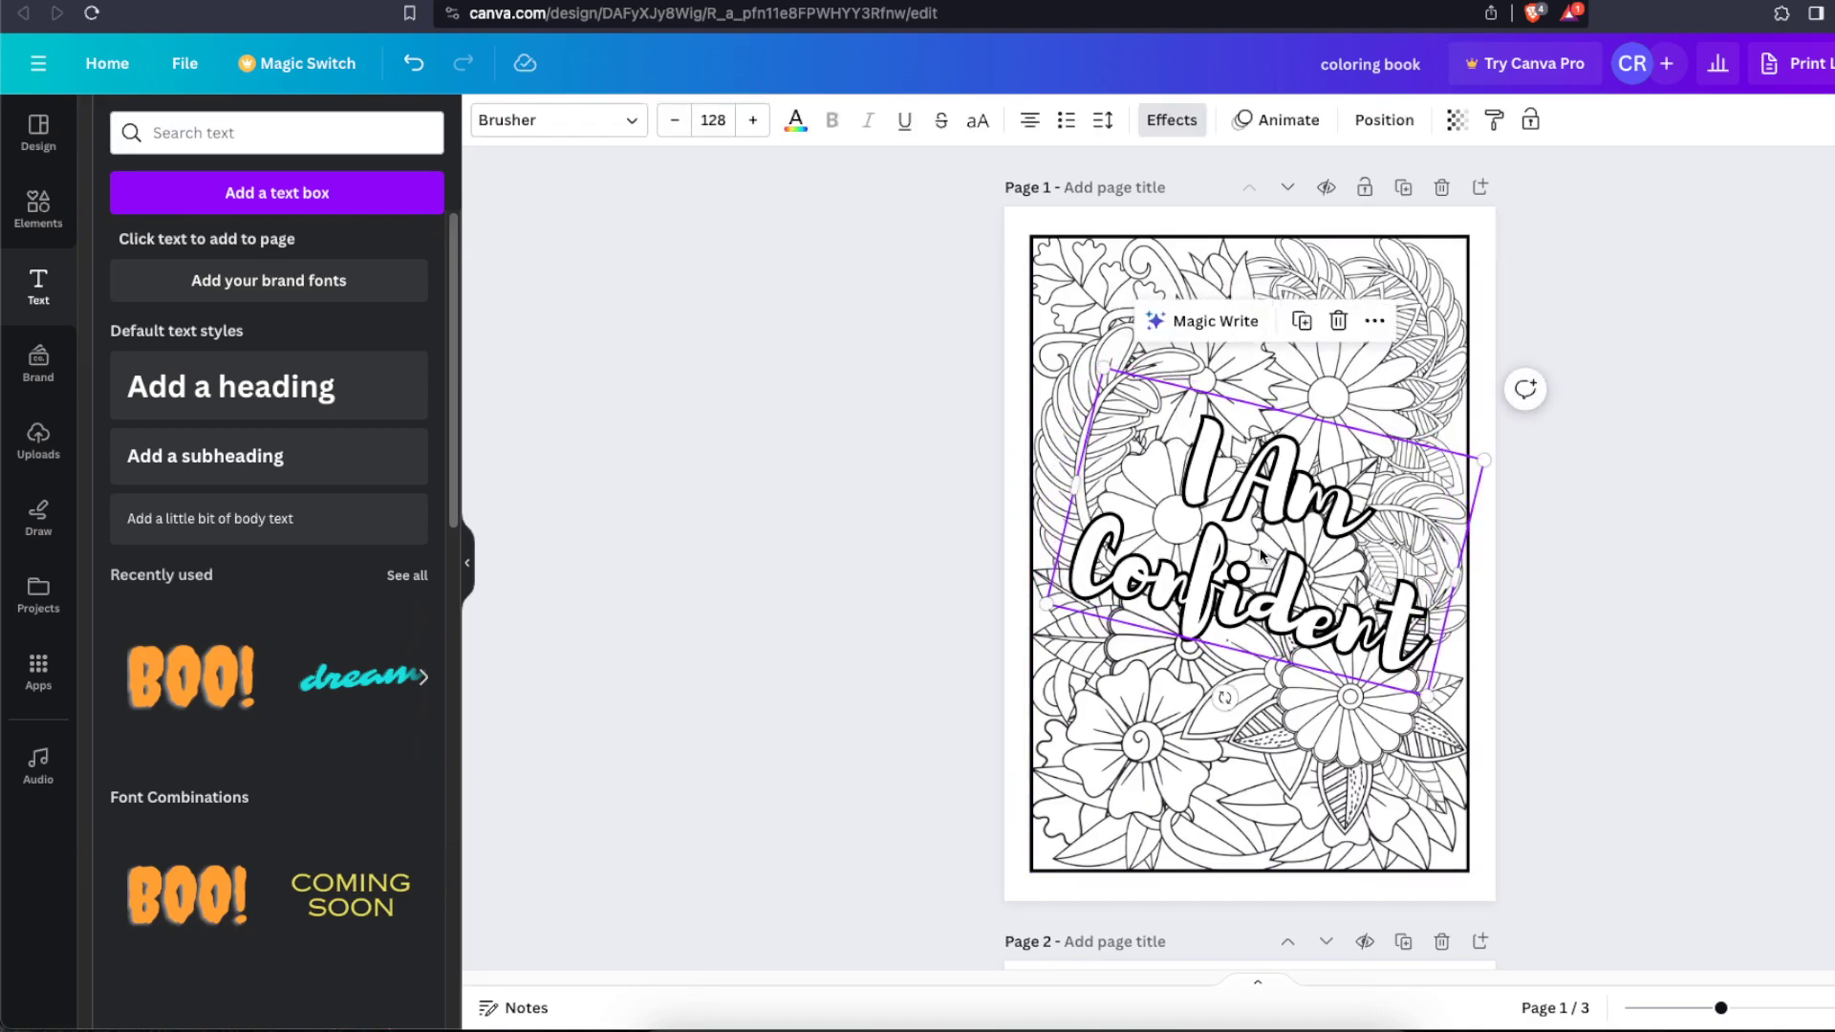
{"action": "left_click", "coordinate": [1748, 616]}
{"action": "left_click_drag", "start_coordinate": [1387, 602], "coordinate": [1380, 593]}
{"action": "left_click", "coordinate": [1581, 599]}
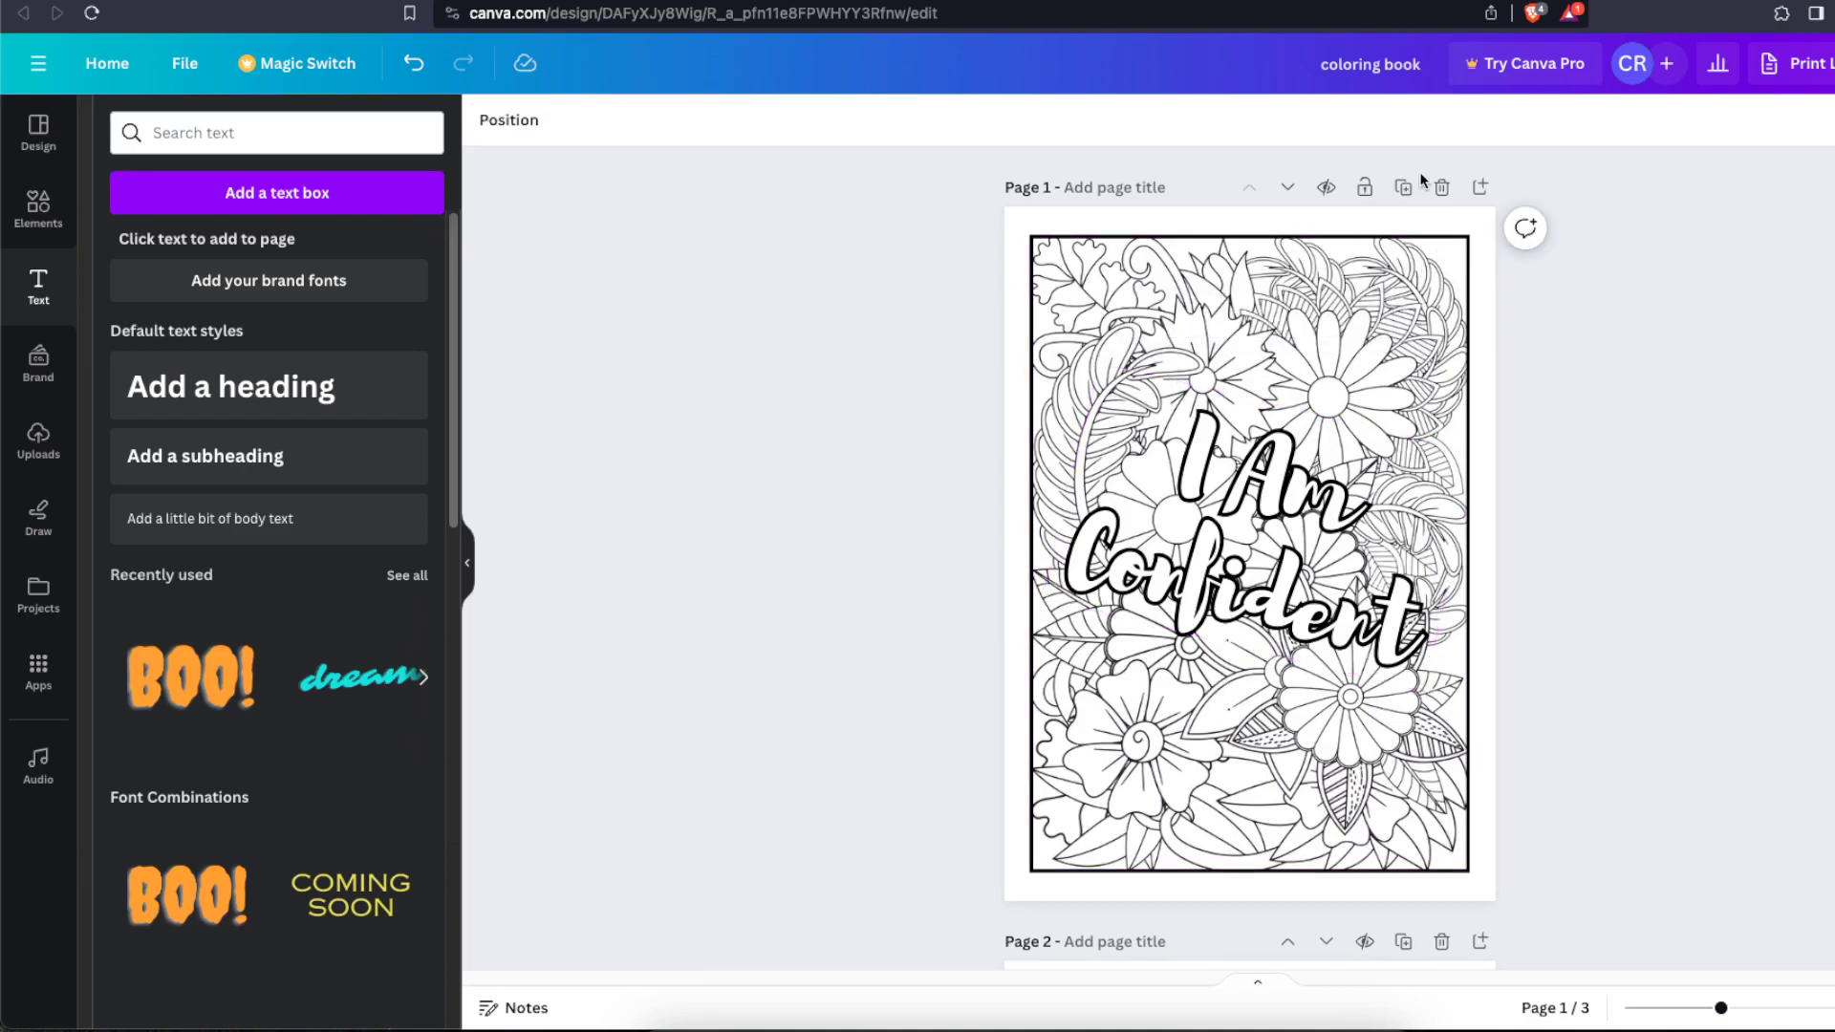
Step: Reduce the border weight of the flower image on page 1 to 5
{"action": "left_click", "coordinate": [1396, 310]}
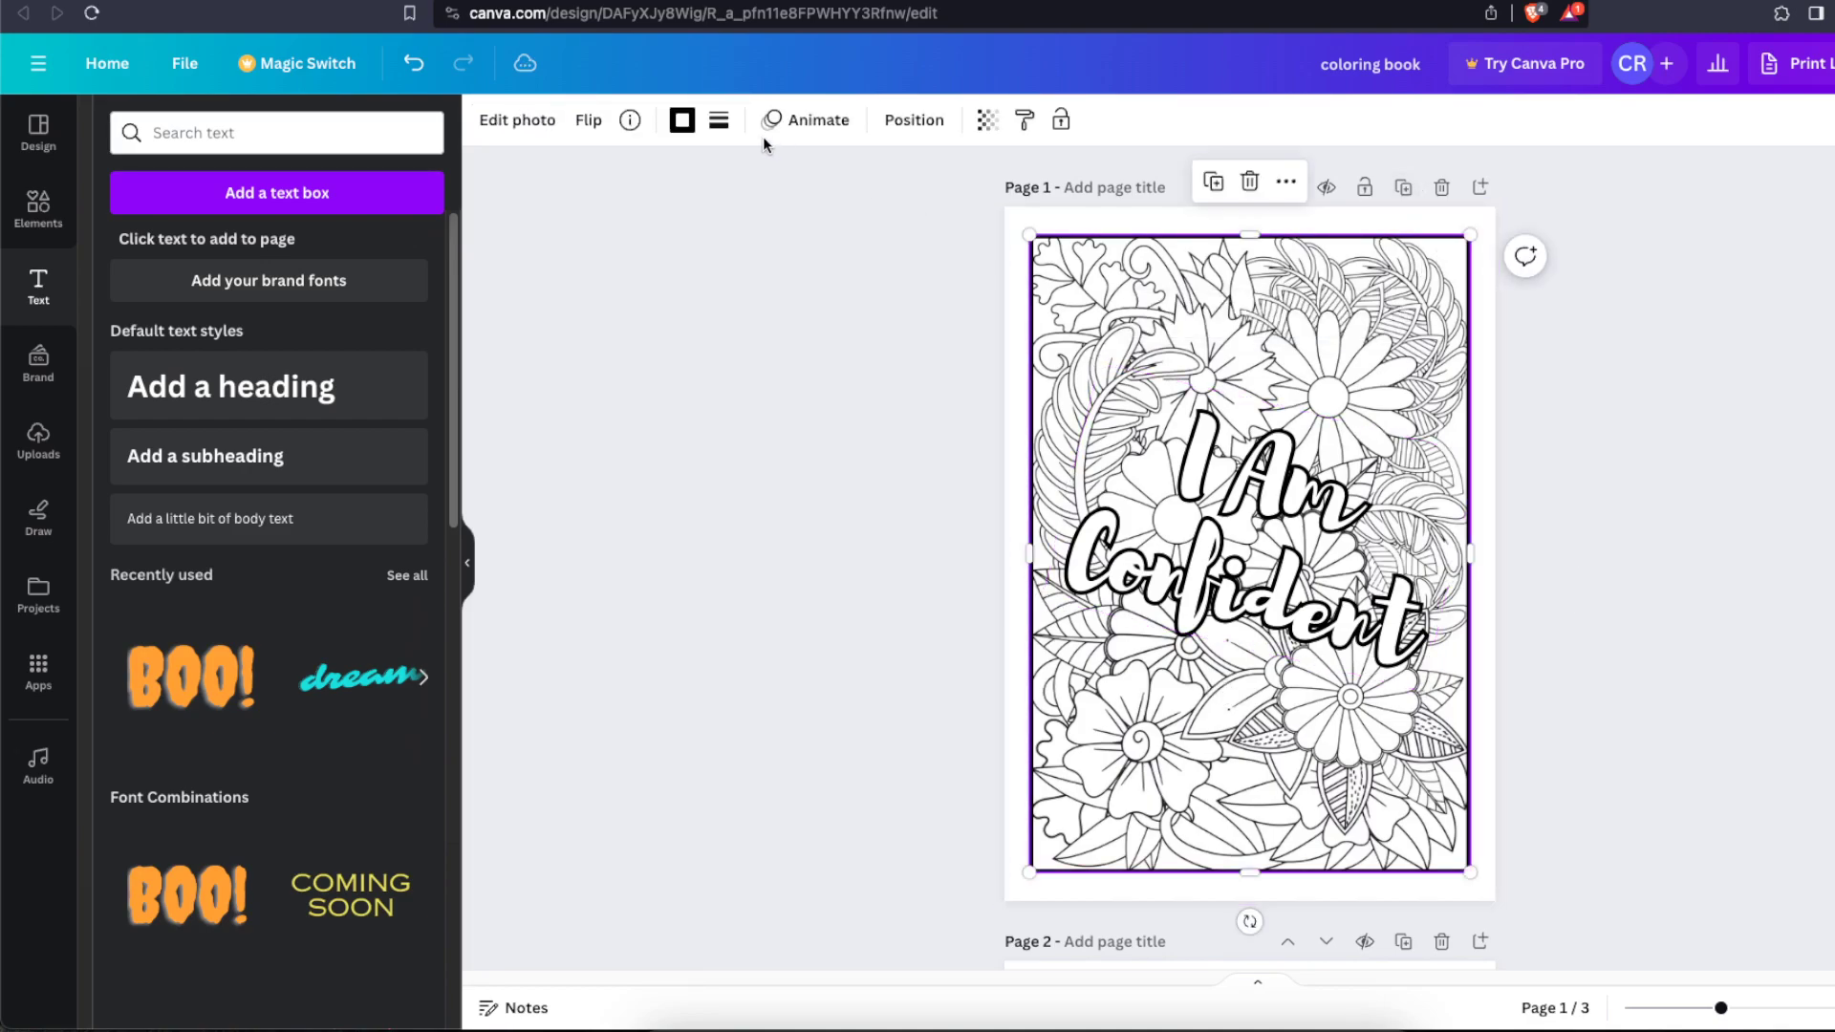
{"action": "left_click", "coordinate": [718, 119]}
{"action": "left_click_drag", "start_coordinate": [744, 261], "coordinate": [738, 263]}
{"action": "left_click", "coordinate": [828, 486]}
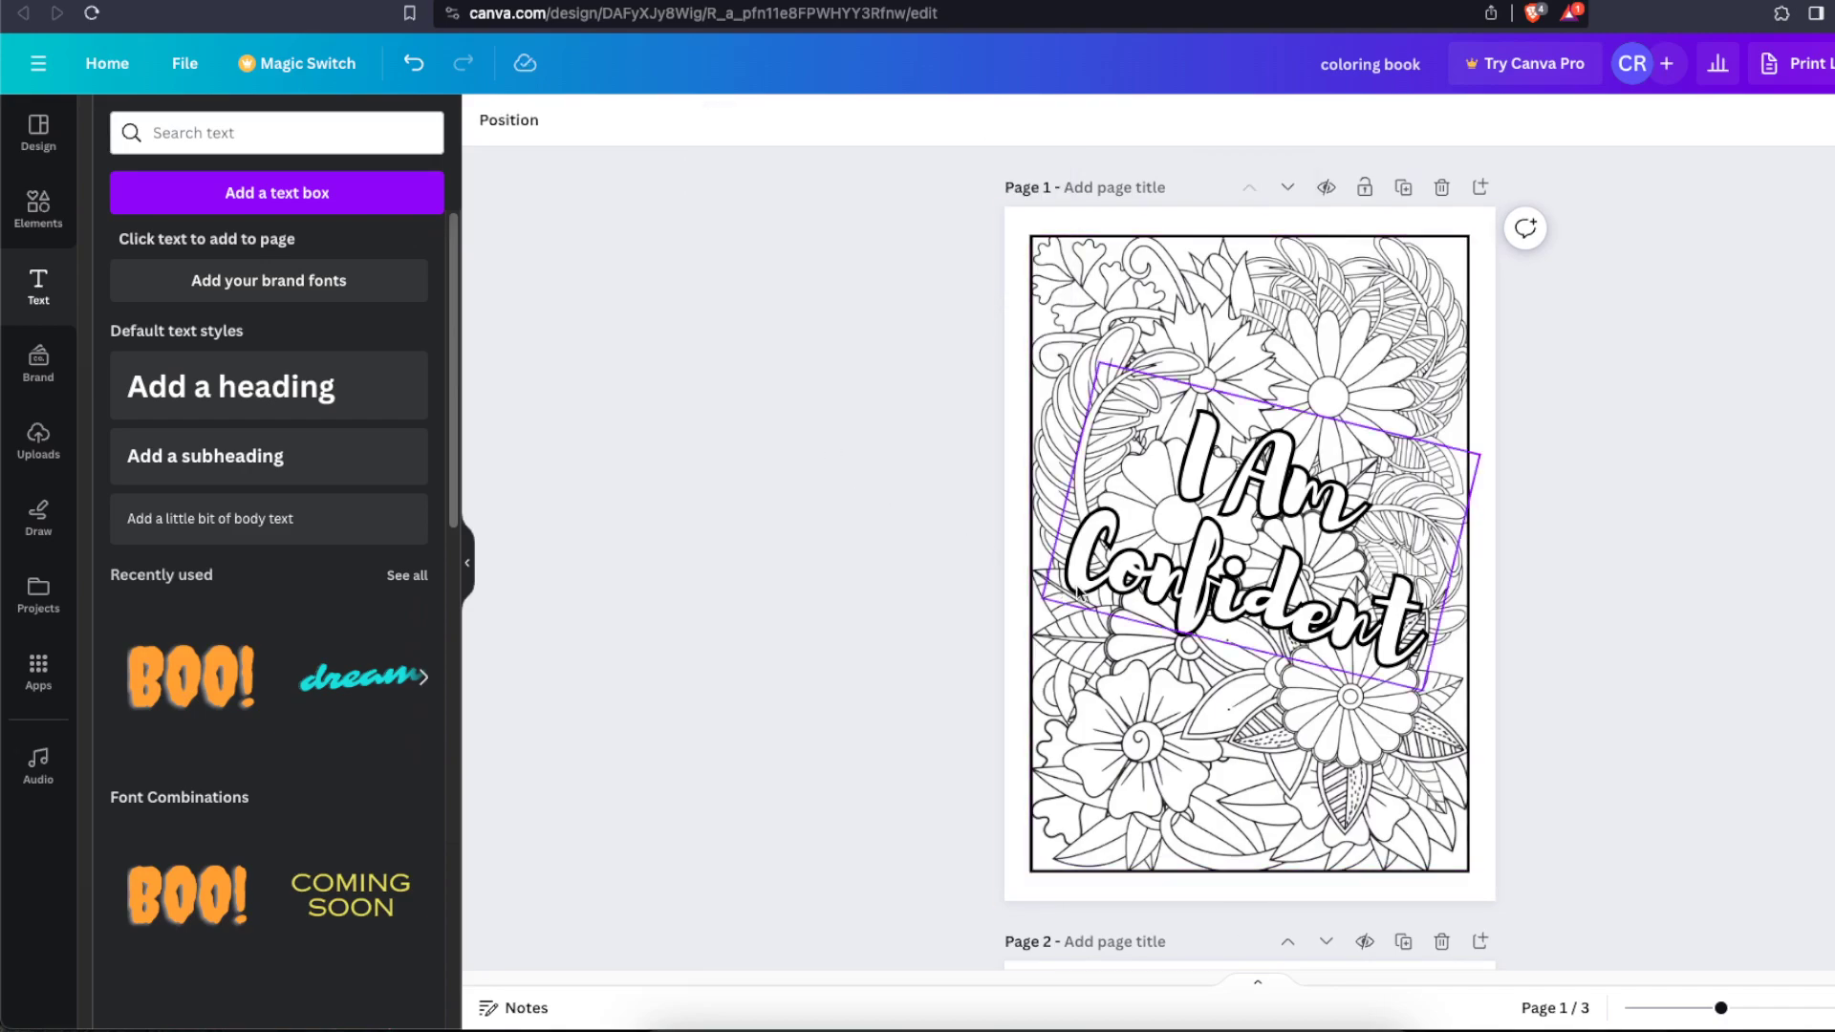
Step: Increase the outline thickness of the "I Am Confident" text to 61
{"action": "left_click", "coordinate": [1380, 527]}
{"action": "left_click", "coordinate": [1171, 119]}
{"action": "mouse_move", "coordinate": [186, 527]}
{"action": "left_mouse_down"}
{"action": "mouse_move", "coordinate": [217, 526]}
{"action": "mouse_move", "coordinate": [198, 528]}
{"action": "left_mouse_up"}
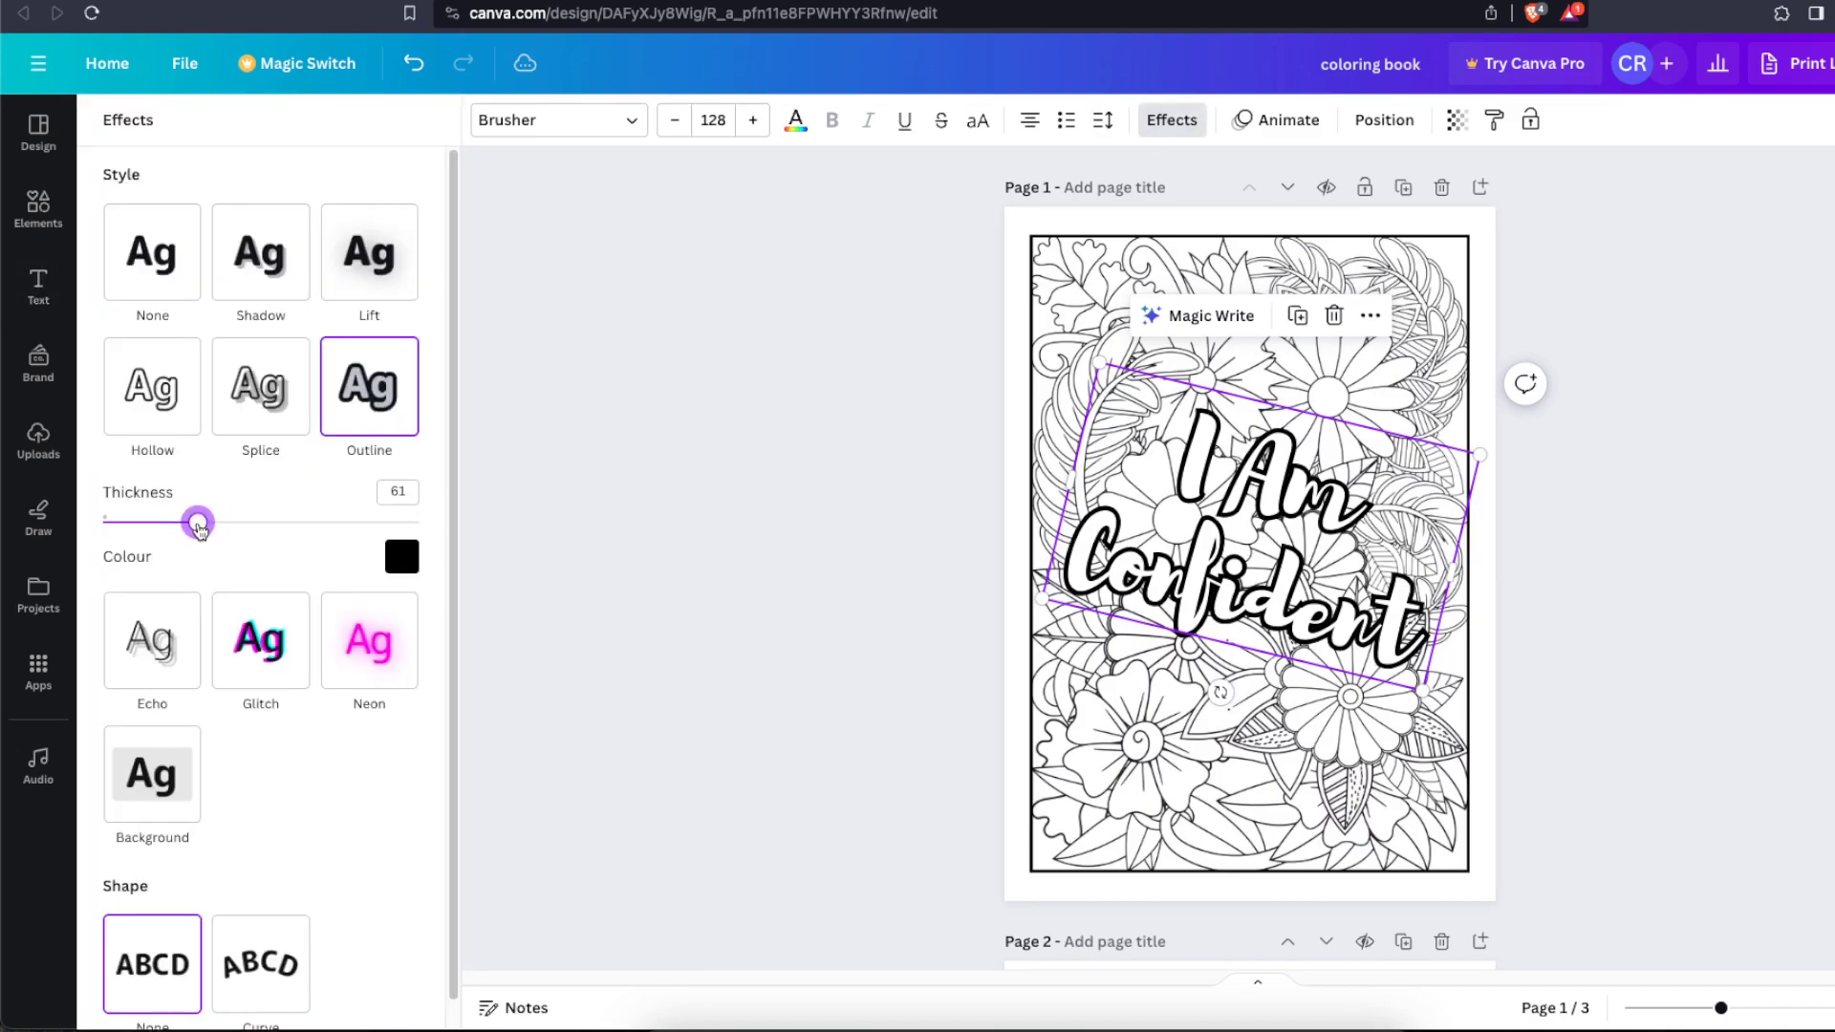
Step: Set the border weight of the flower image on page 1 to 8
{"action": "left_click", "coordinate": [1022, 330]}
{"action": "left_click", "coordinate": [718, 121]}
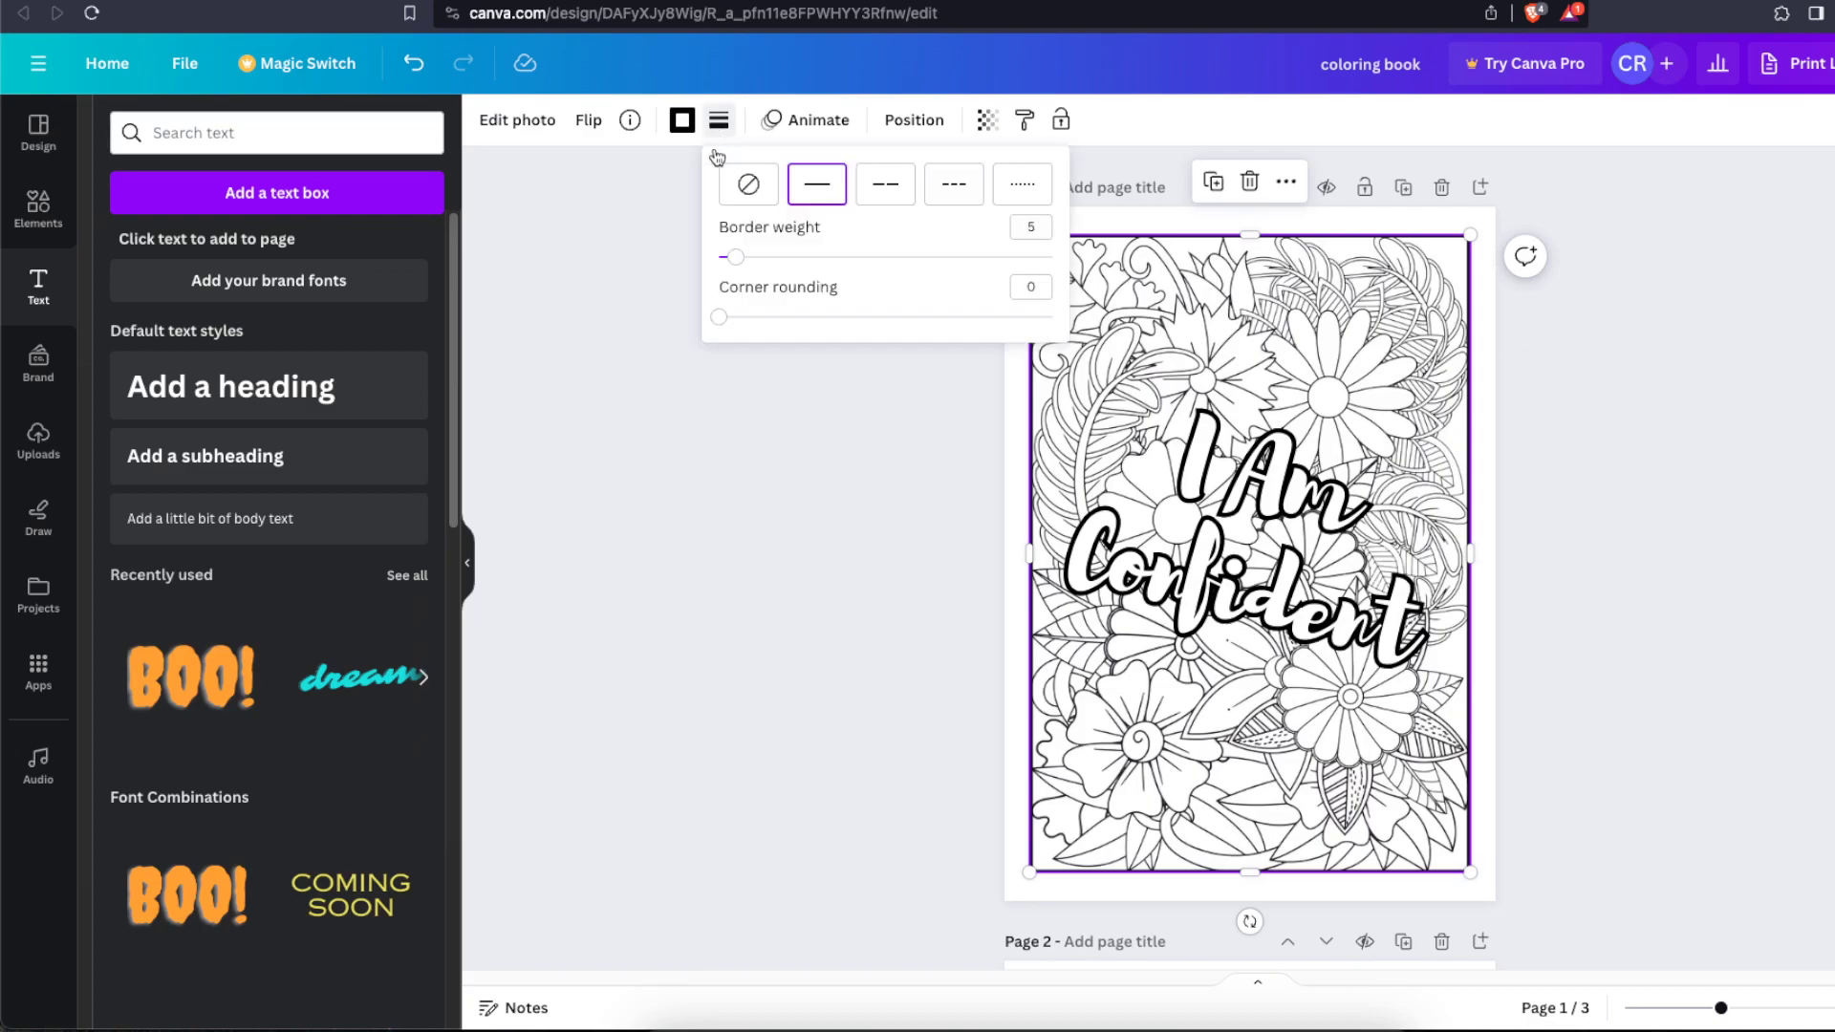
{"action": "left_click_drag", "start_coordinate": [735, 256], "coordinate": [749, 255]}
{"action": "left_click", "coordinate": [777, 472]}
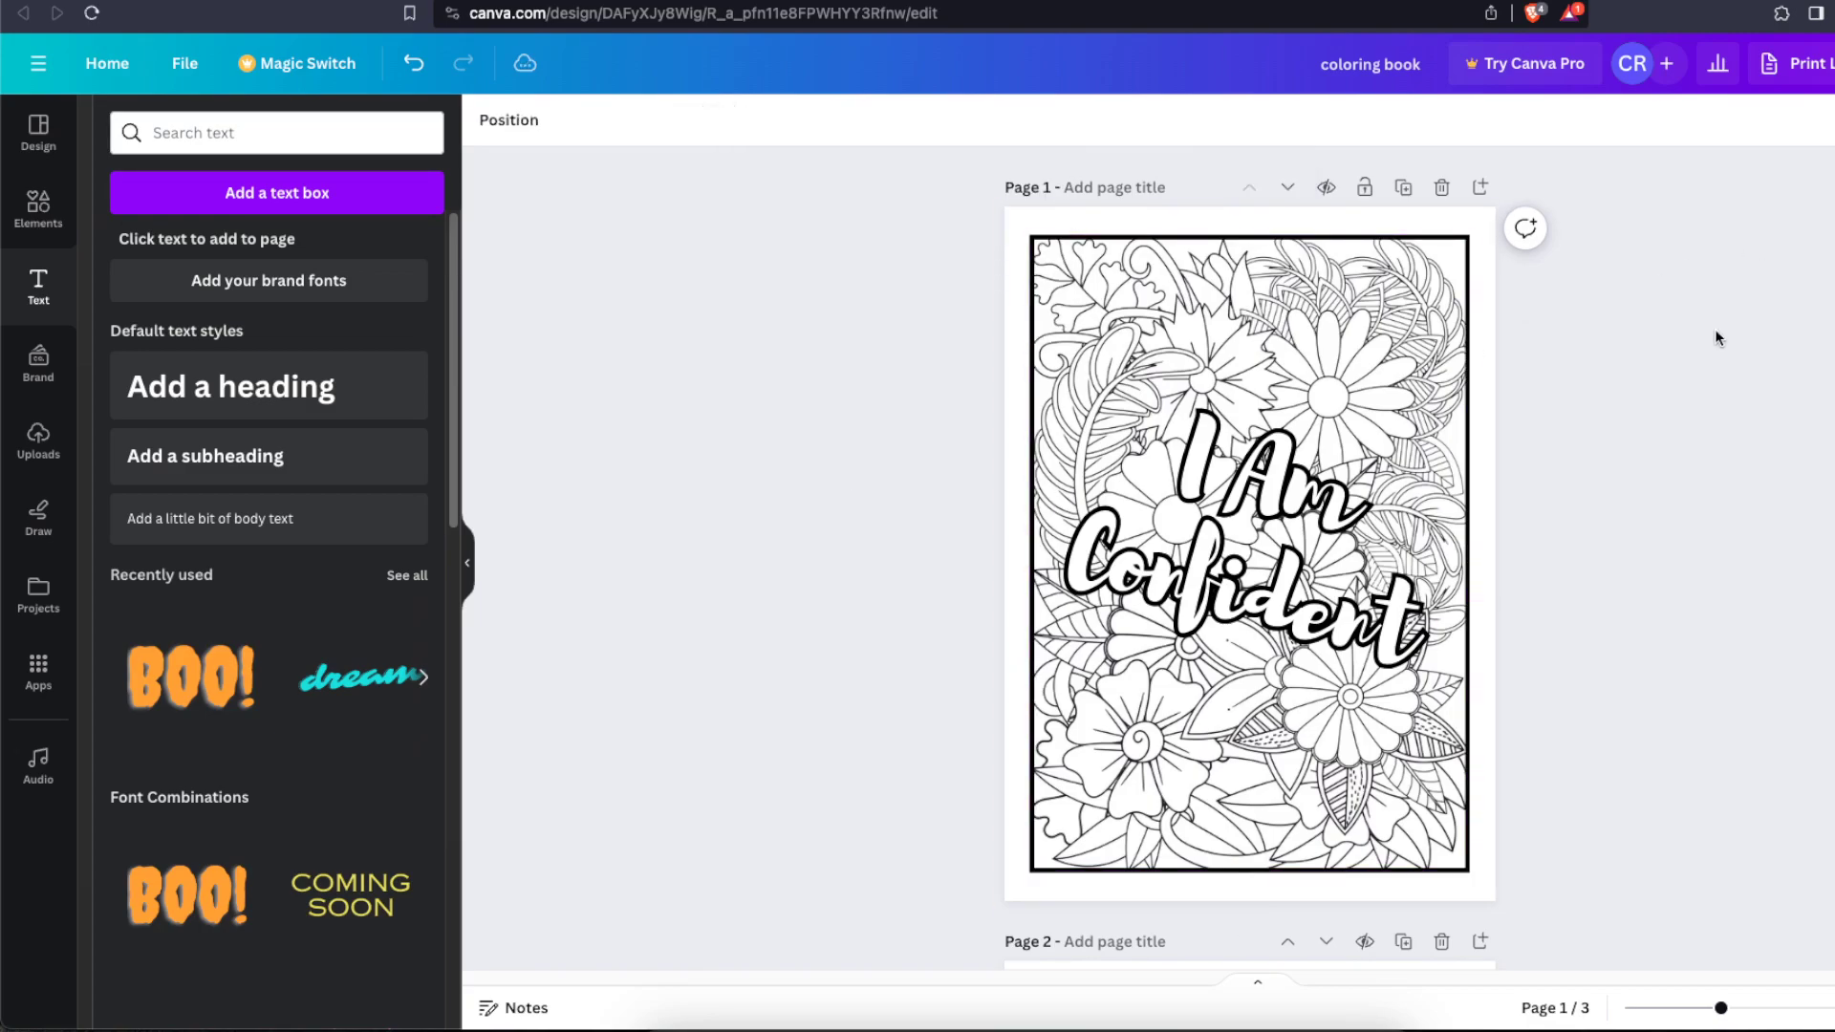
Step: Duplicate page 1 and remove the border from the flower image on the copy
{"action": "left_click", "coordinate": [1404, 189]}
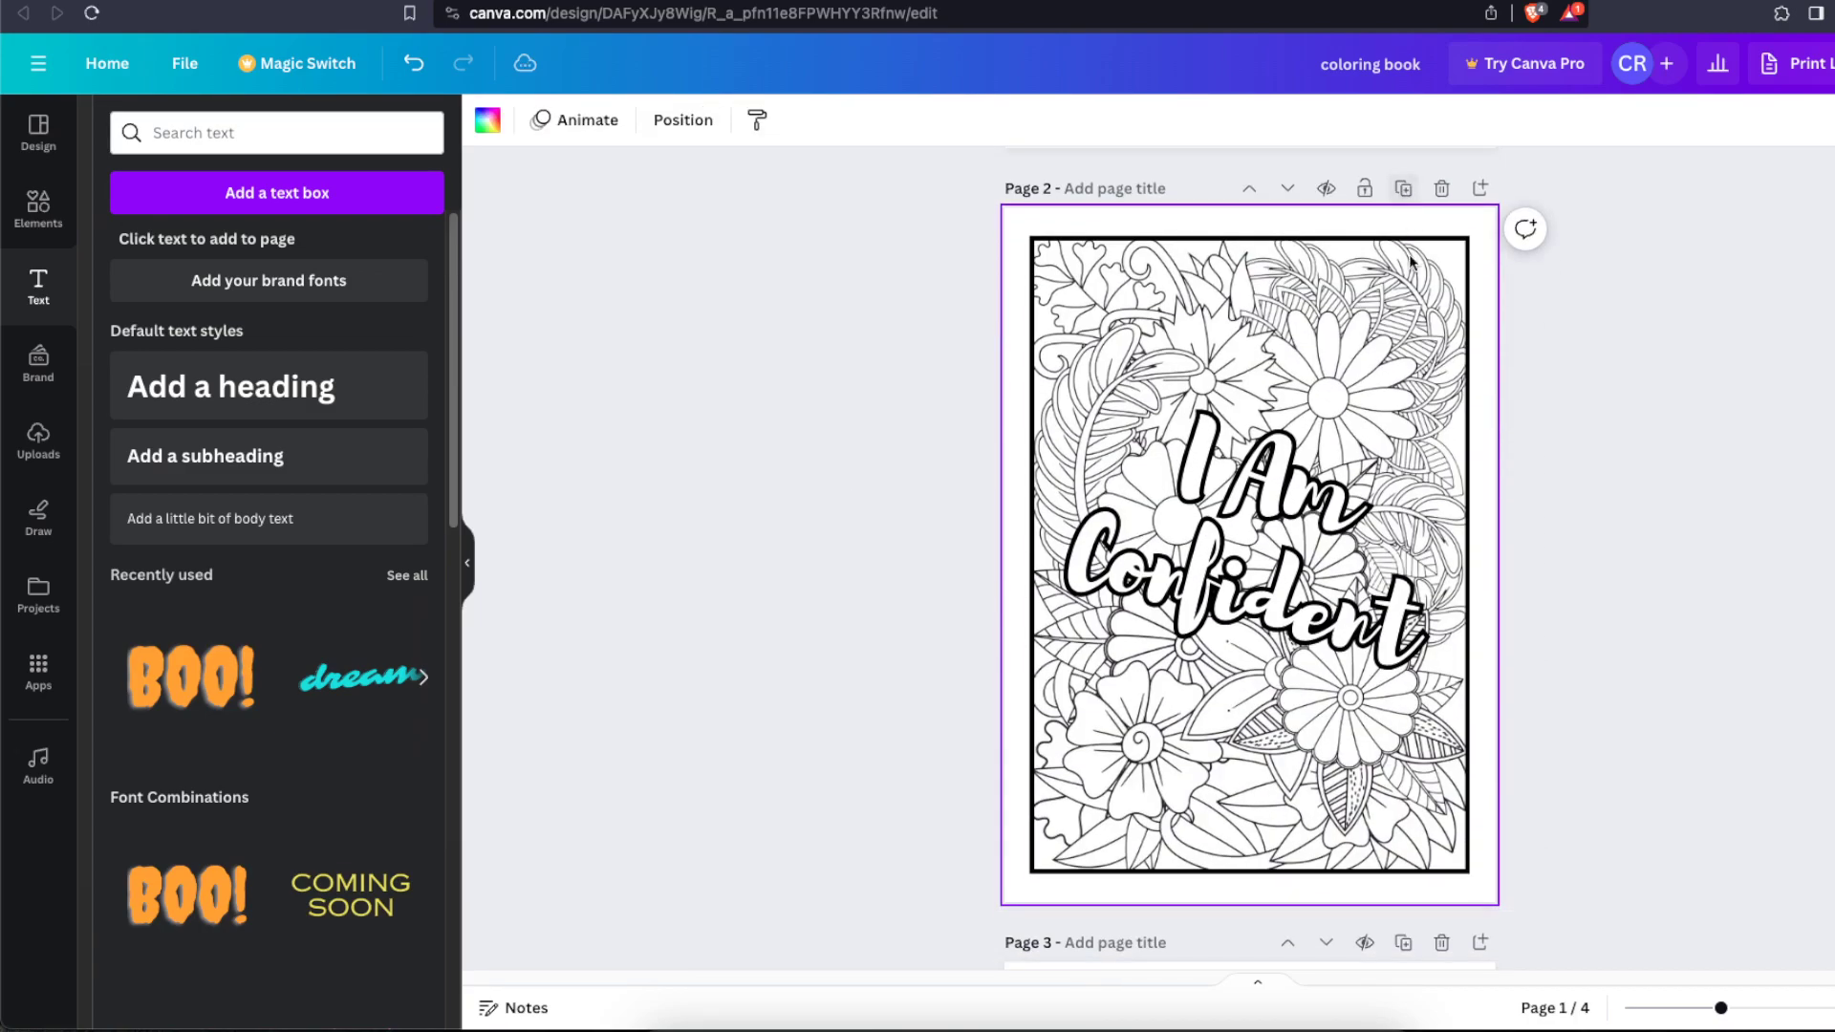
{"action": "left_click", "coordinate": [1381, 392]}
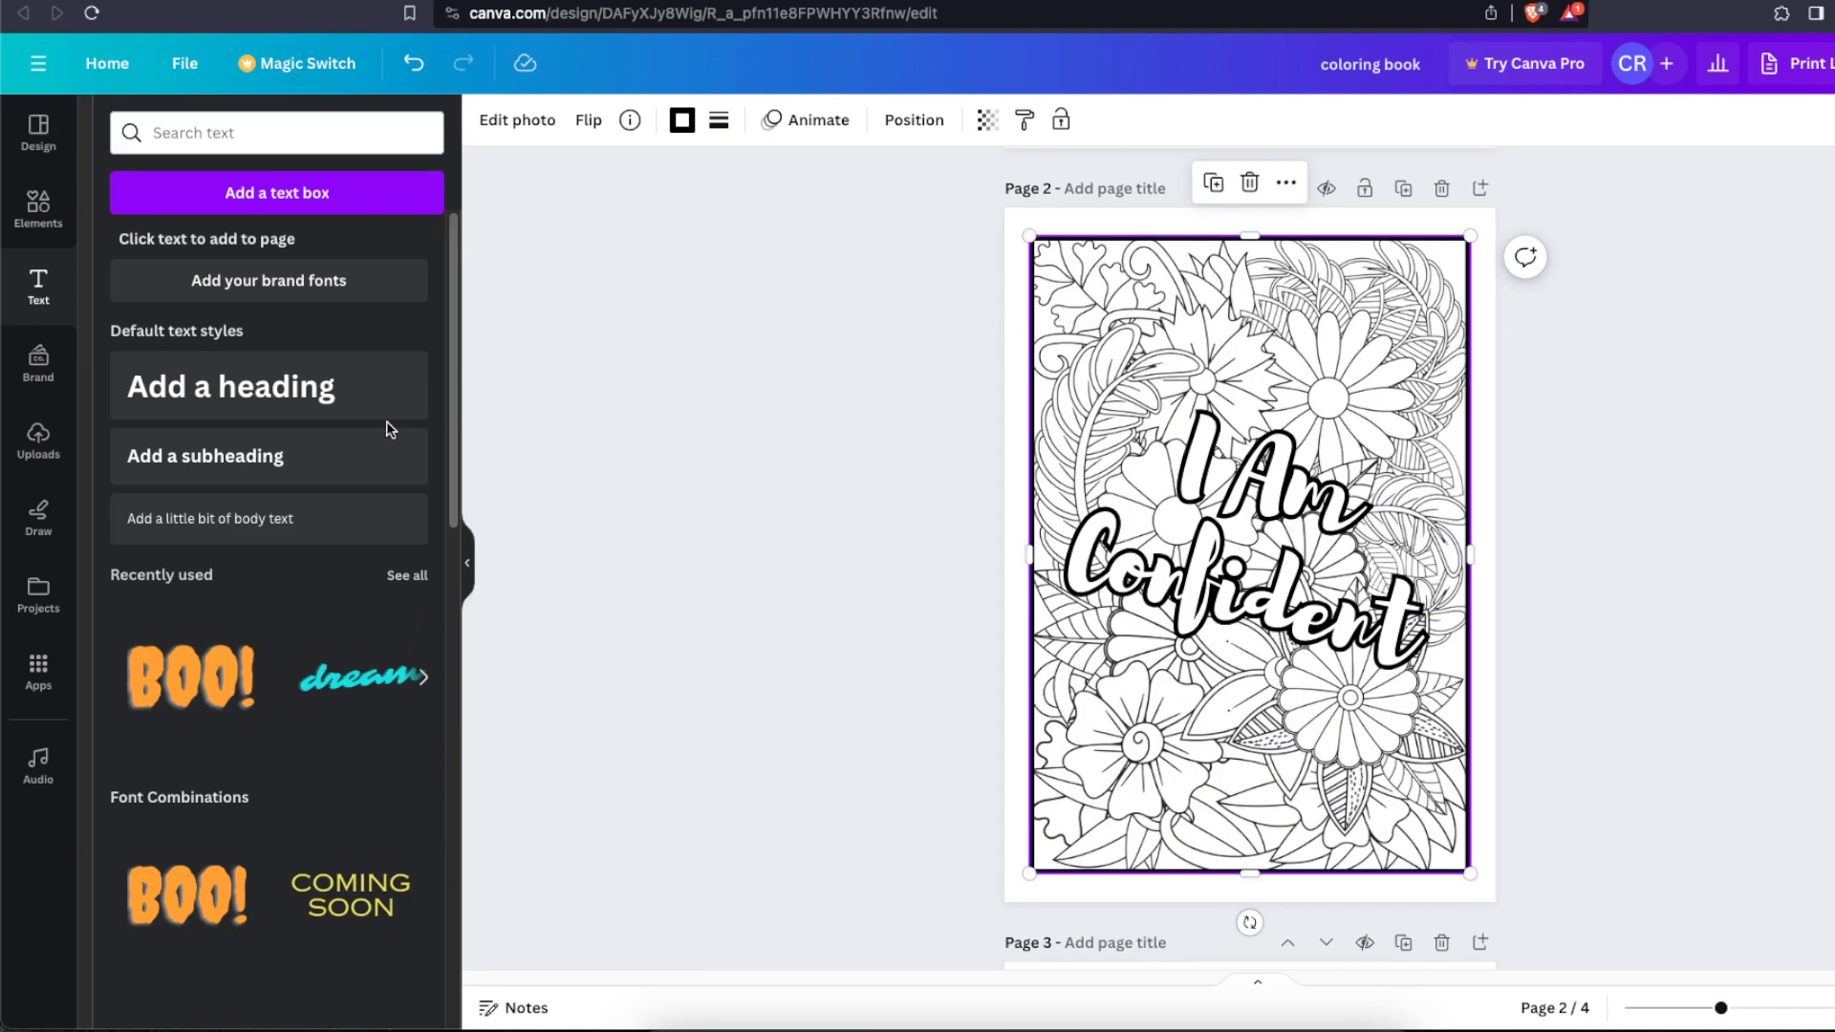
{"action": "left_click", "coordinate": [719, 120]}
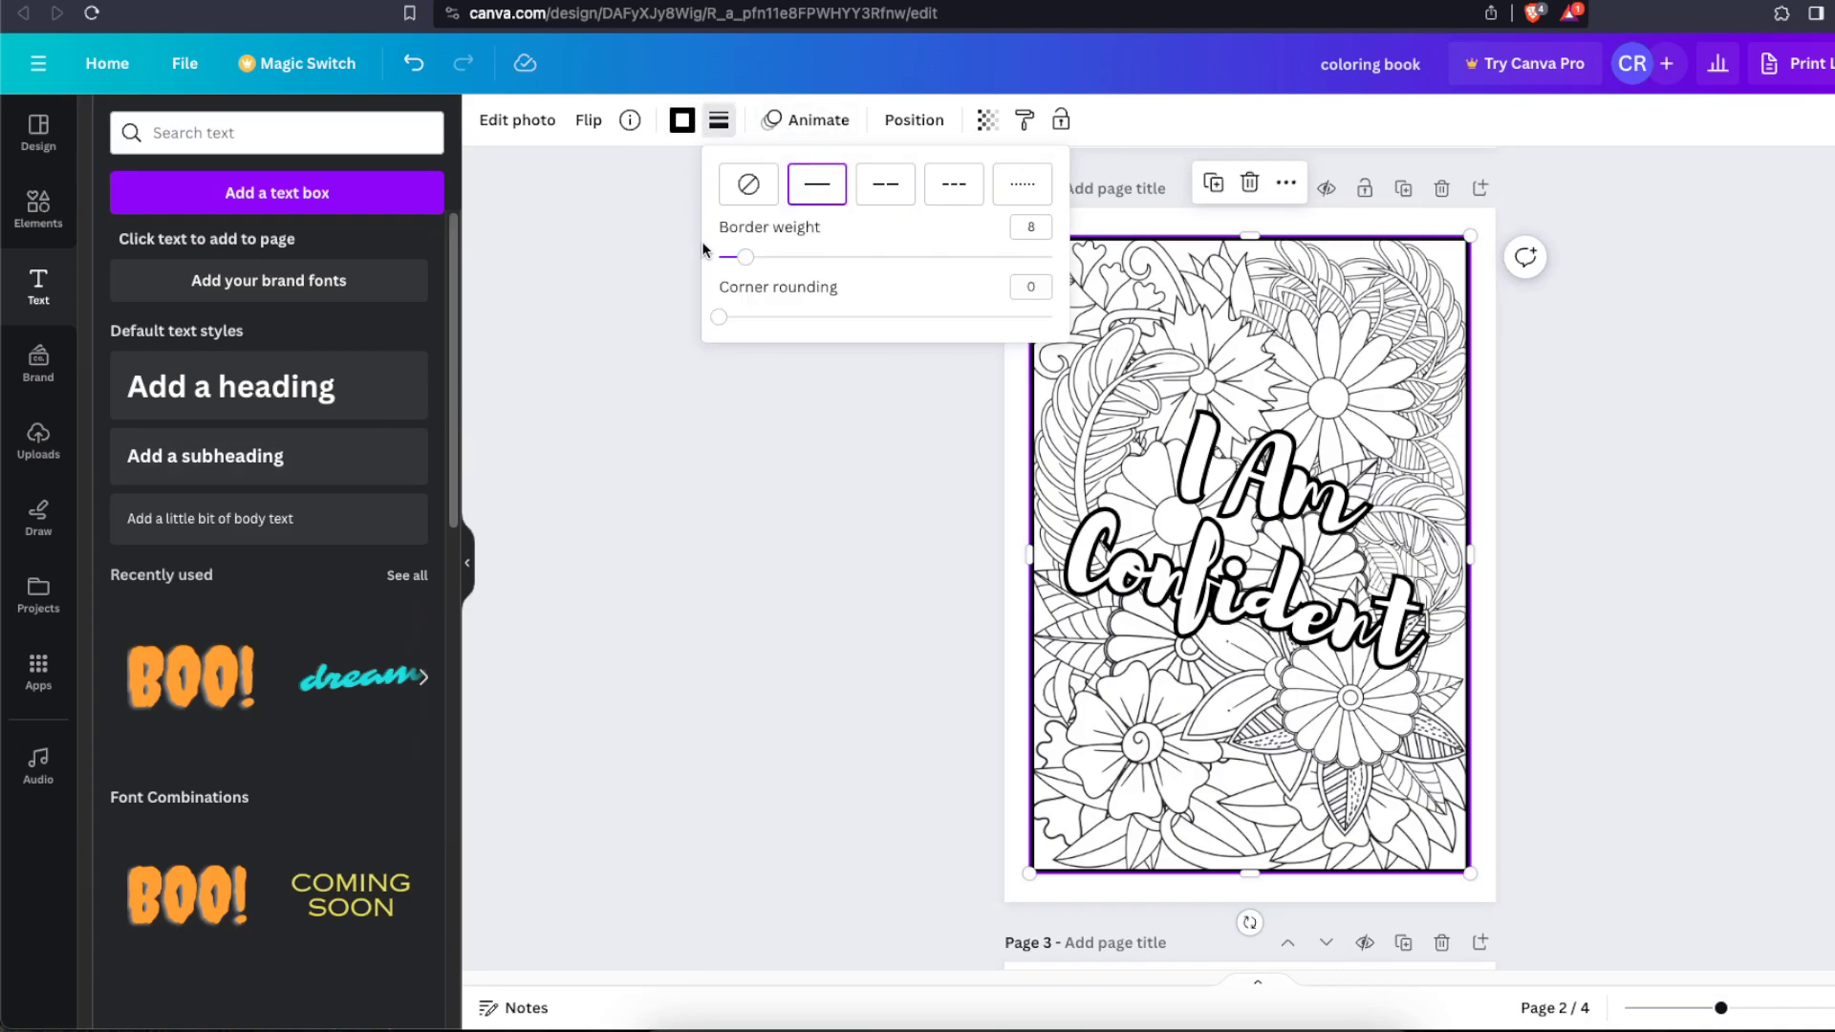
{"action": "left_click_drag", "start_coordinate": [741, 256], "coordinate": [700, 272]}
{"action": "left_click", "coordinate": [635, 462]}
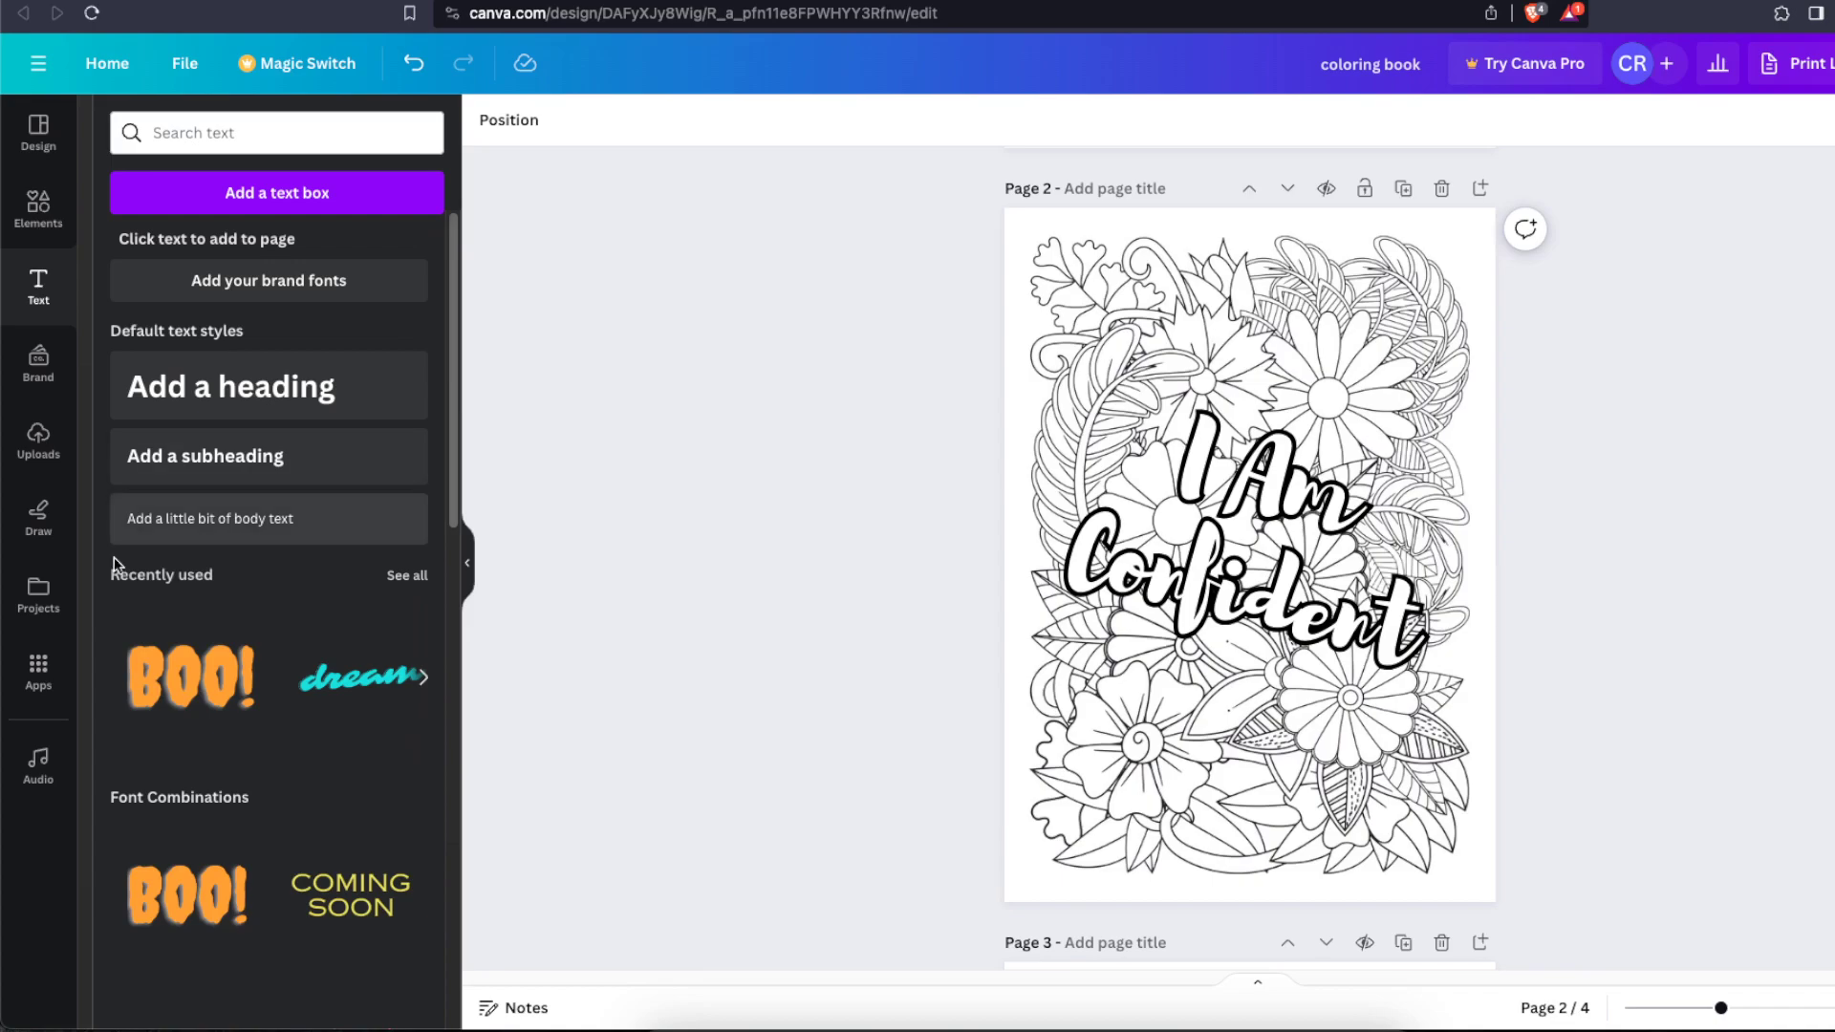
Step: Replace the flower image on page 2 with a different uploaded flower coloring page behind the text
{"action": "left_click", "coordinate": [38, 435]}
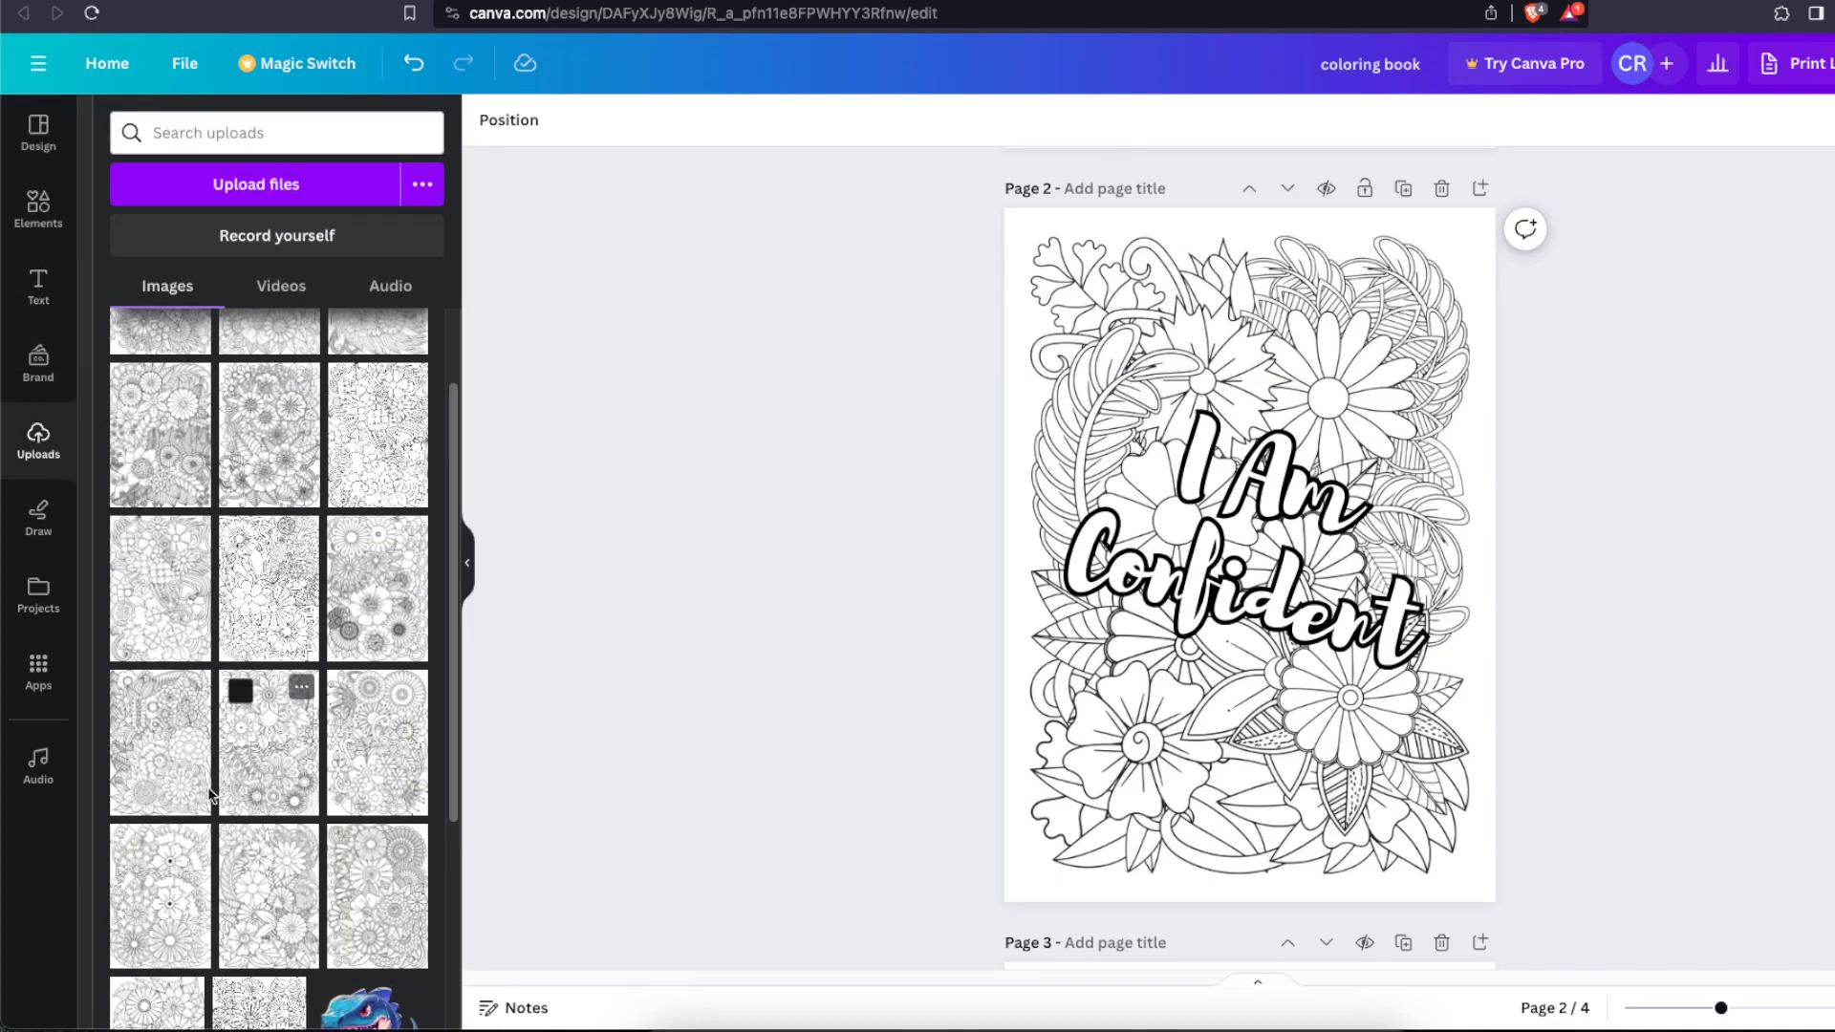
{"action": "left_click_drag", "start_coordinate": [158, 807], "coordinate": [1223, 489]}
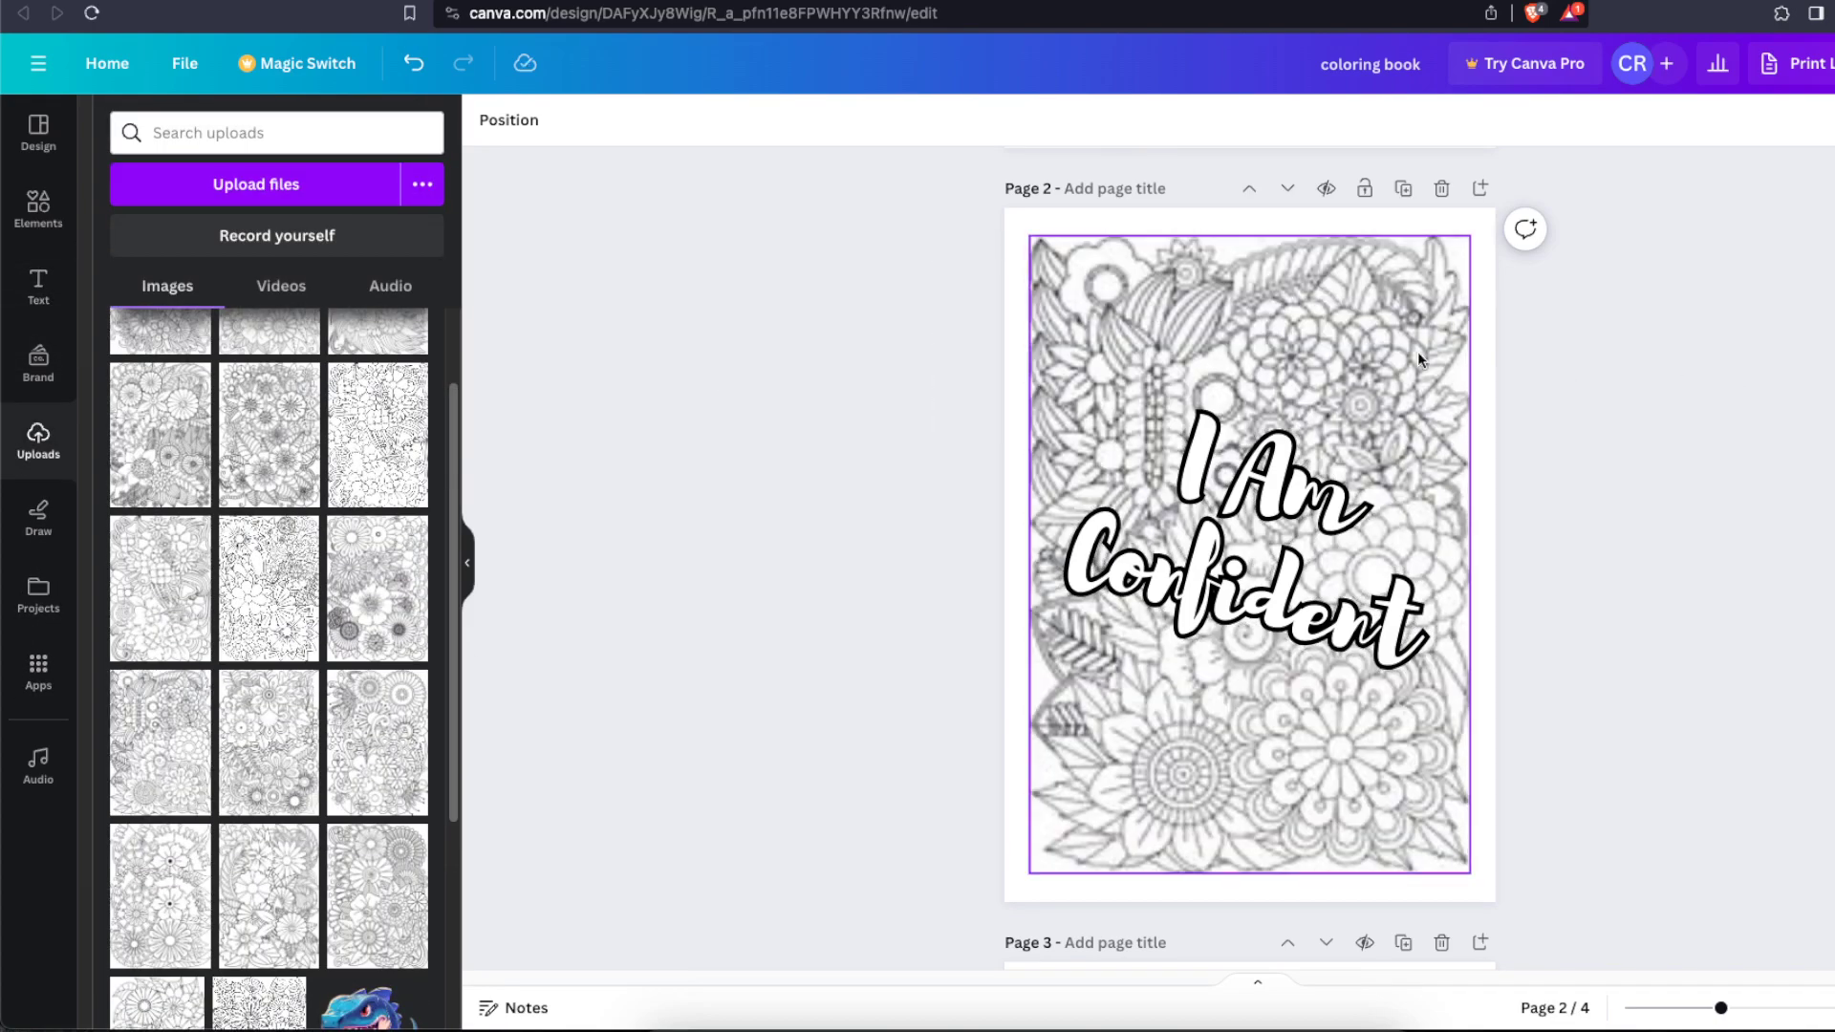
Step: Check the border weight of page 1's image and give page 2's flower image a matching solid black border of weight 8
{"action": "left_click", "coordinate": [1315, 313]}
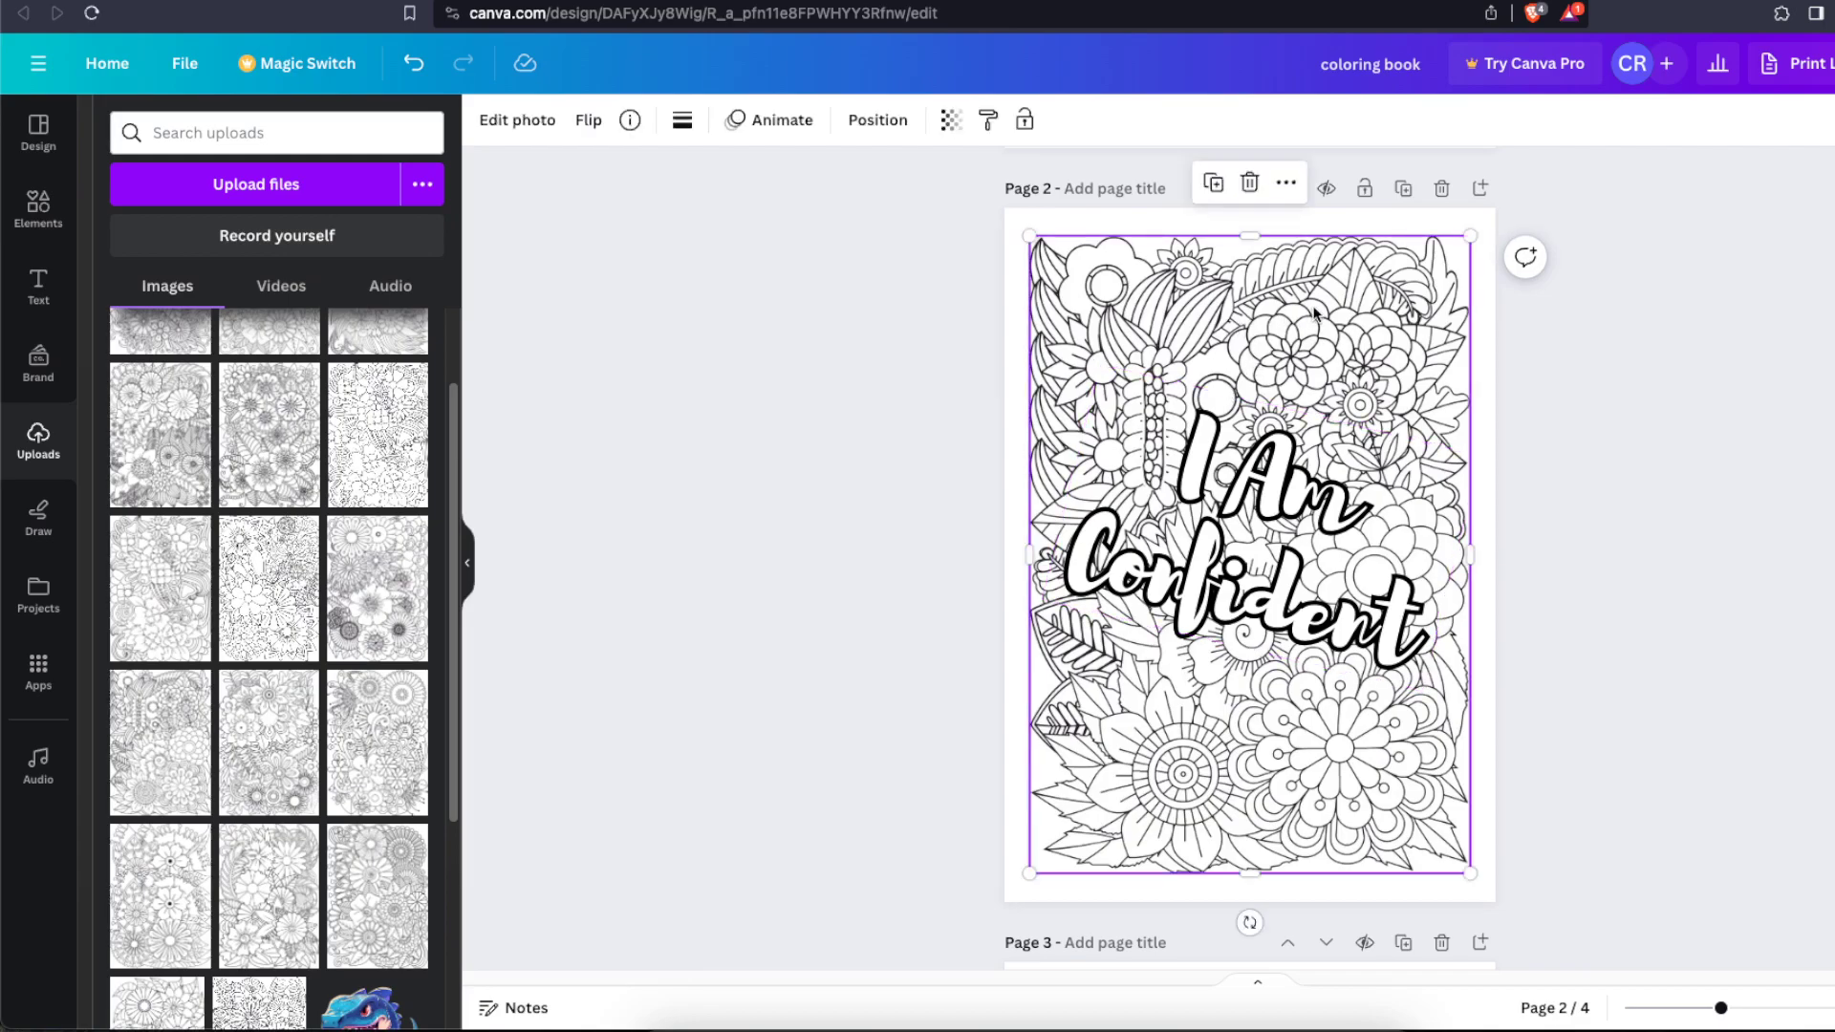
{"action": "left_click", "coordinate": [697, 122]}
{"action": "scroll", "coordinate": [991, 379], "scroll_direction": "up", "scroll_amount": 6}
{"action": "left_click", "coordinate": [1095, 430]}
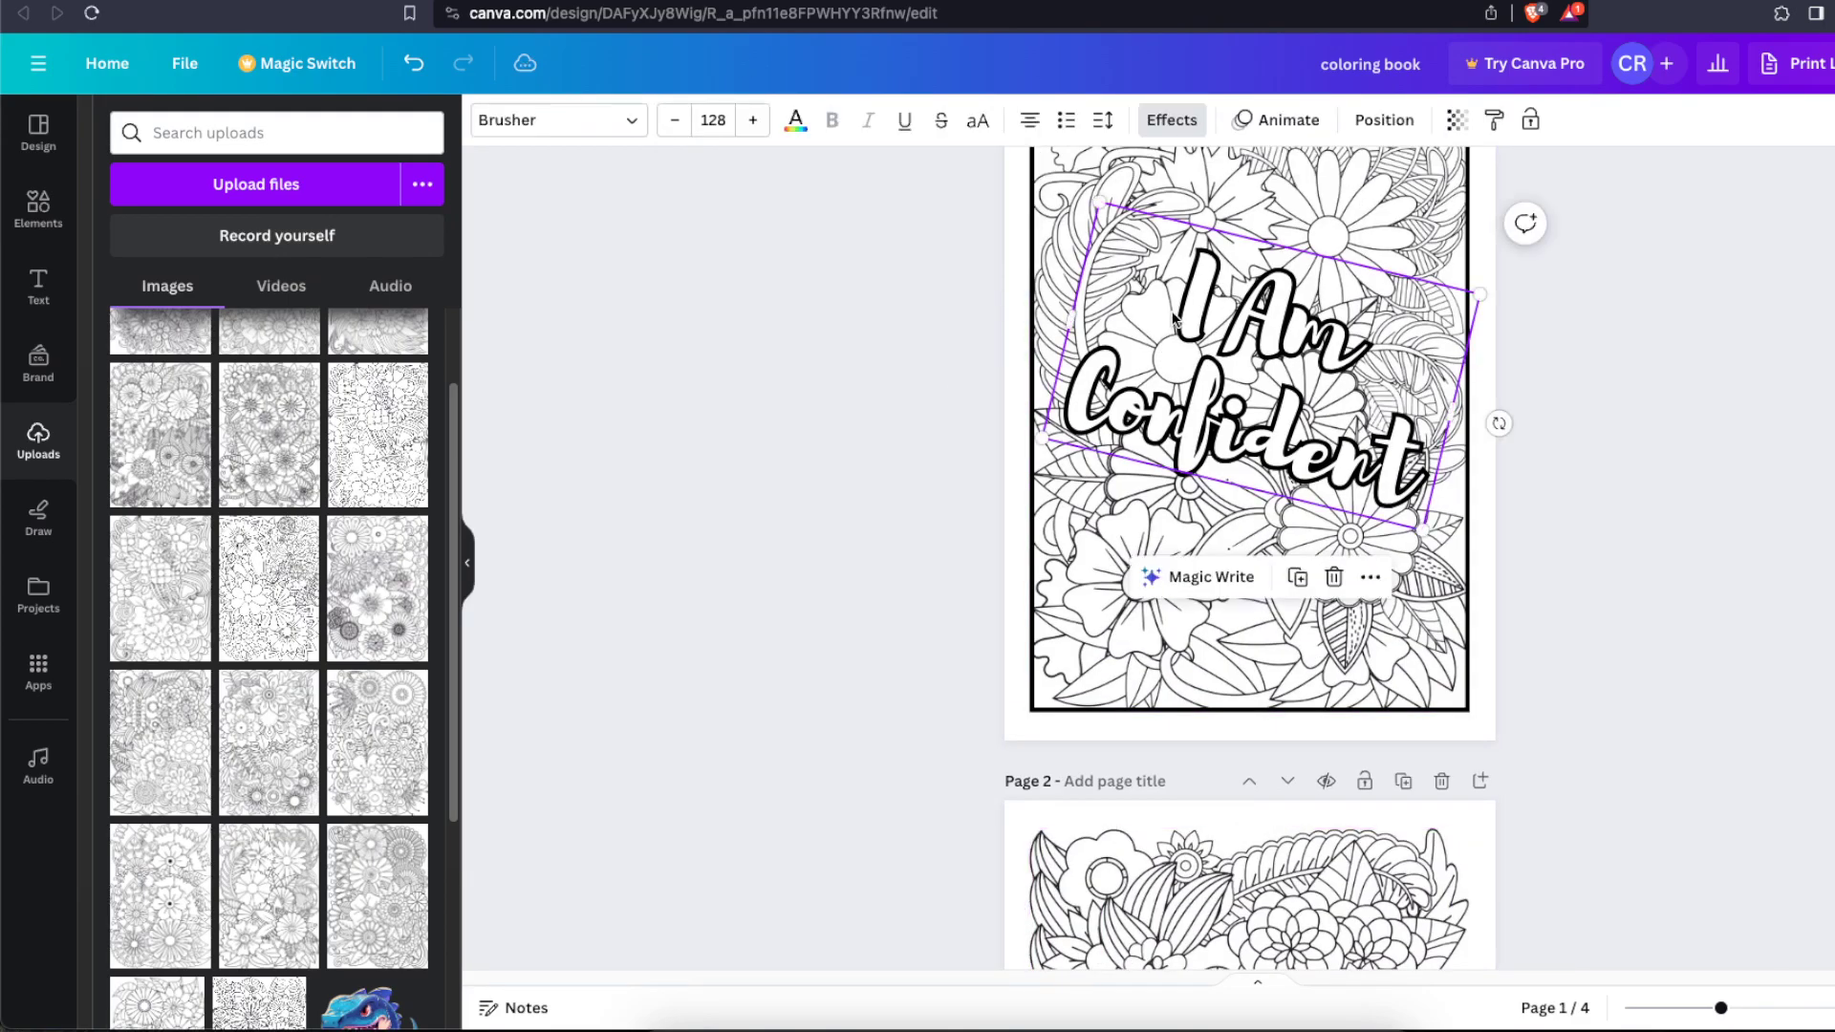
{"action": "left_click", "coordinate": [1091, 541]}
{"action": "left_click", "coordinate": [719, 120]}
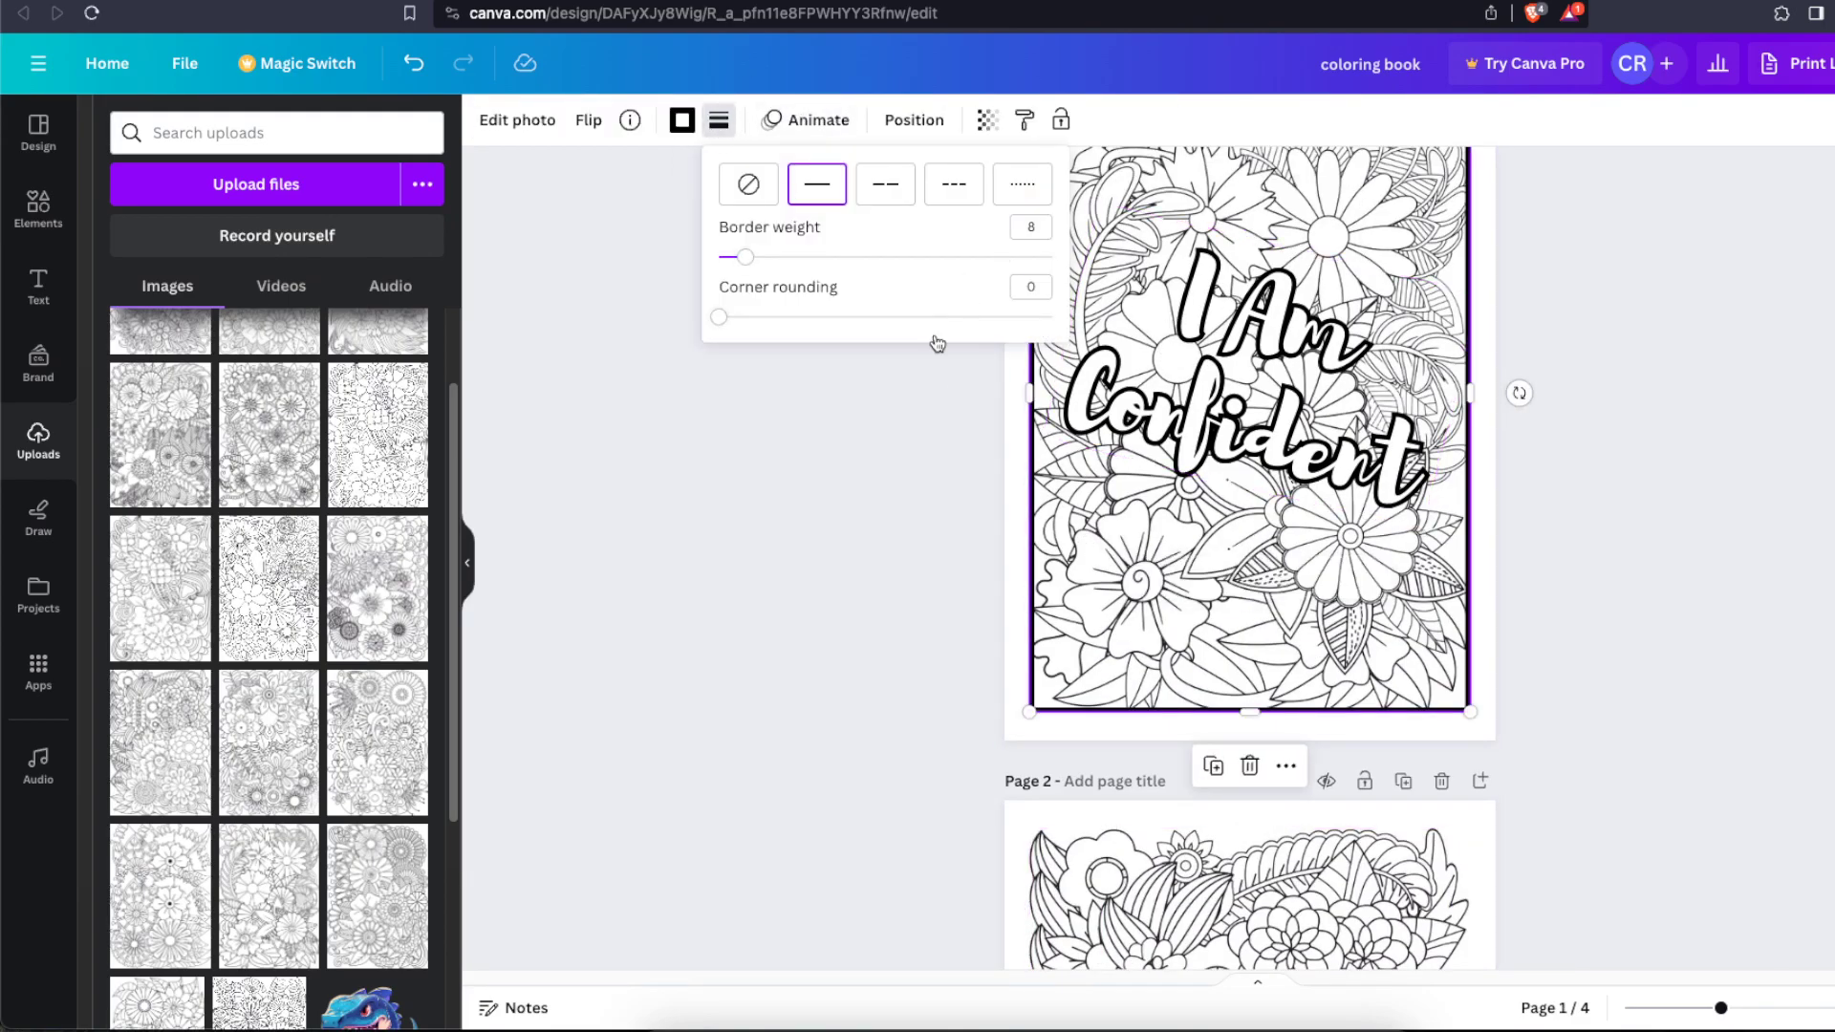
{"action": "scroll", "coordinate": [903, 480], "scroll_direction": "down", "scroll_amount": 4}
{"action": "left_click", "coordinate": [1120, 481]}
{"action": "left_click", "coordinate": [682, 120]}
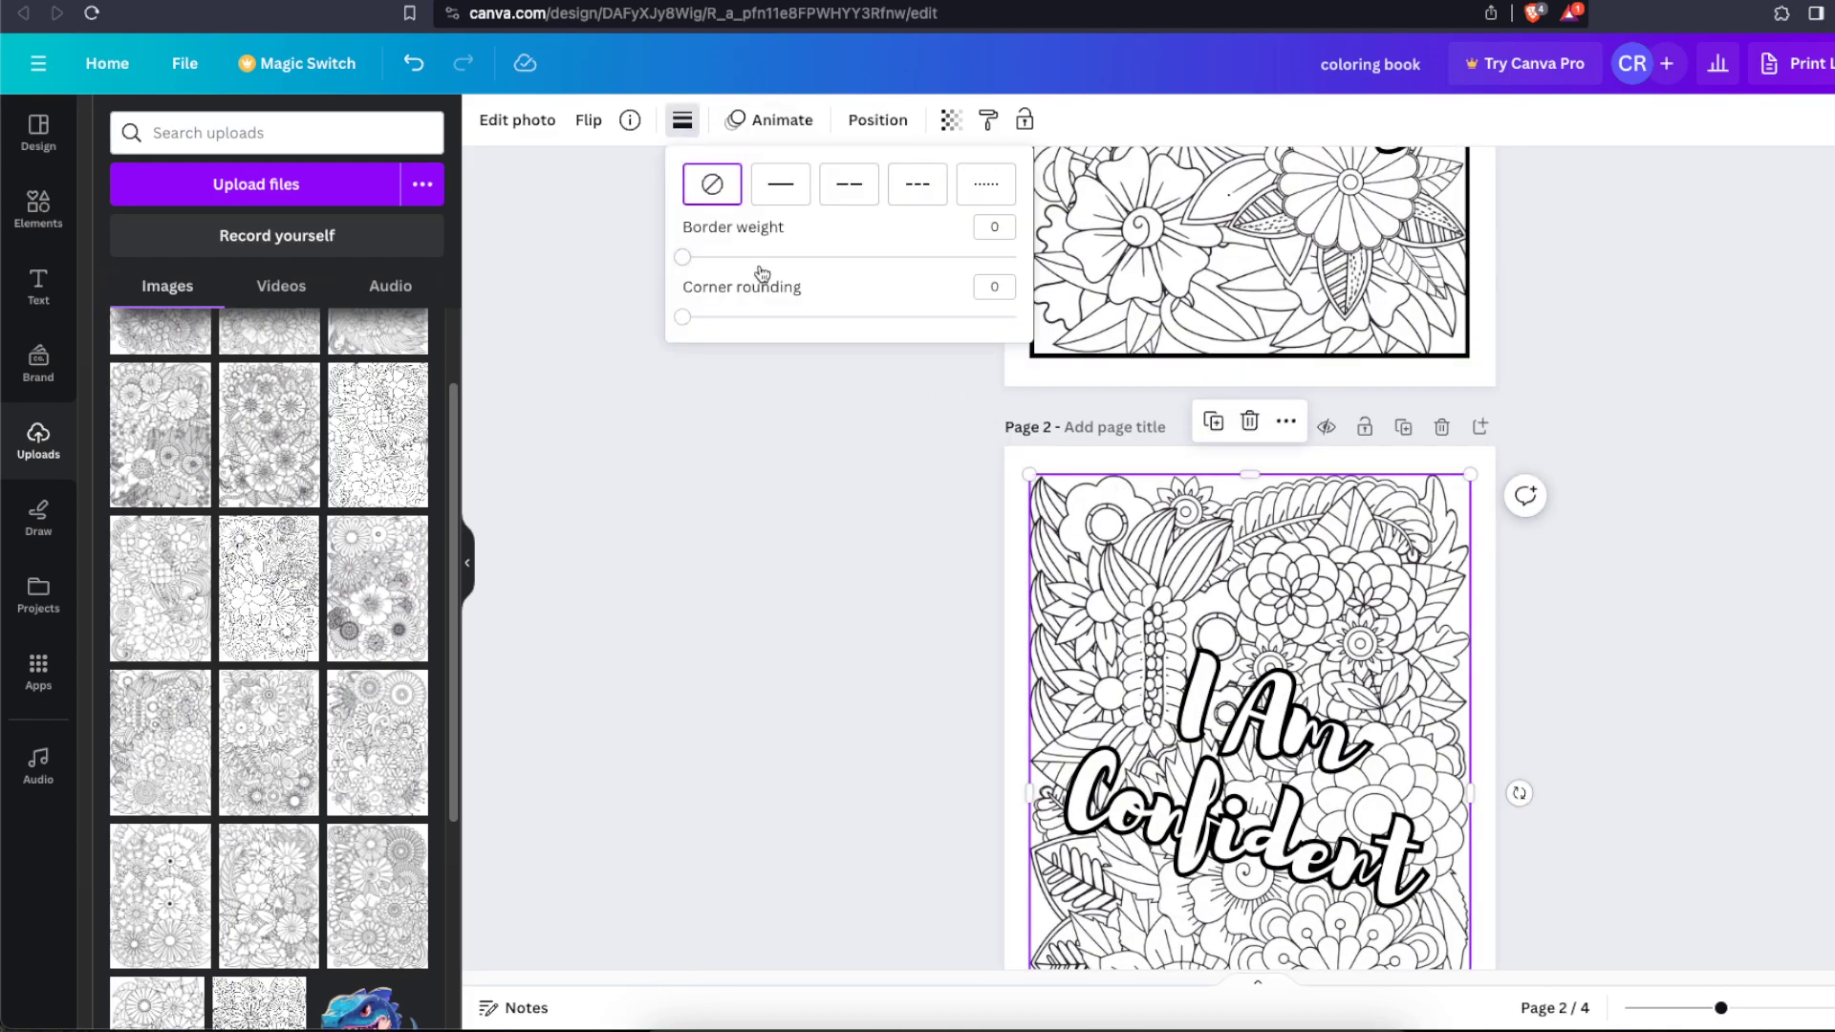
{"action": "left_click_drag", "start_coordinate": [689, 259], "coordinate": [709, 256]}
{"action": "left_click", "coordinate": [896, 543]}
{"action": "left_click", "coordinate": [923, 531]}
Step: Look up another phrase in the Google positive affirmations results and change the text on page 2 to "I Am Full Of Joy"
{"action": "scroll", "coordinate": [923, 532], "scroll_direction": "down", "scroll_amount": 3}
{"action": "left_click", "coordinate": [1202, 529]}
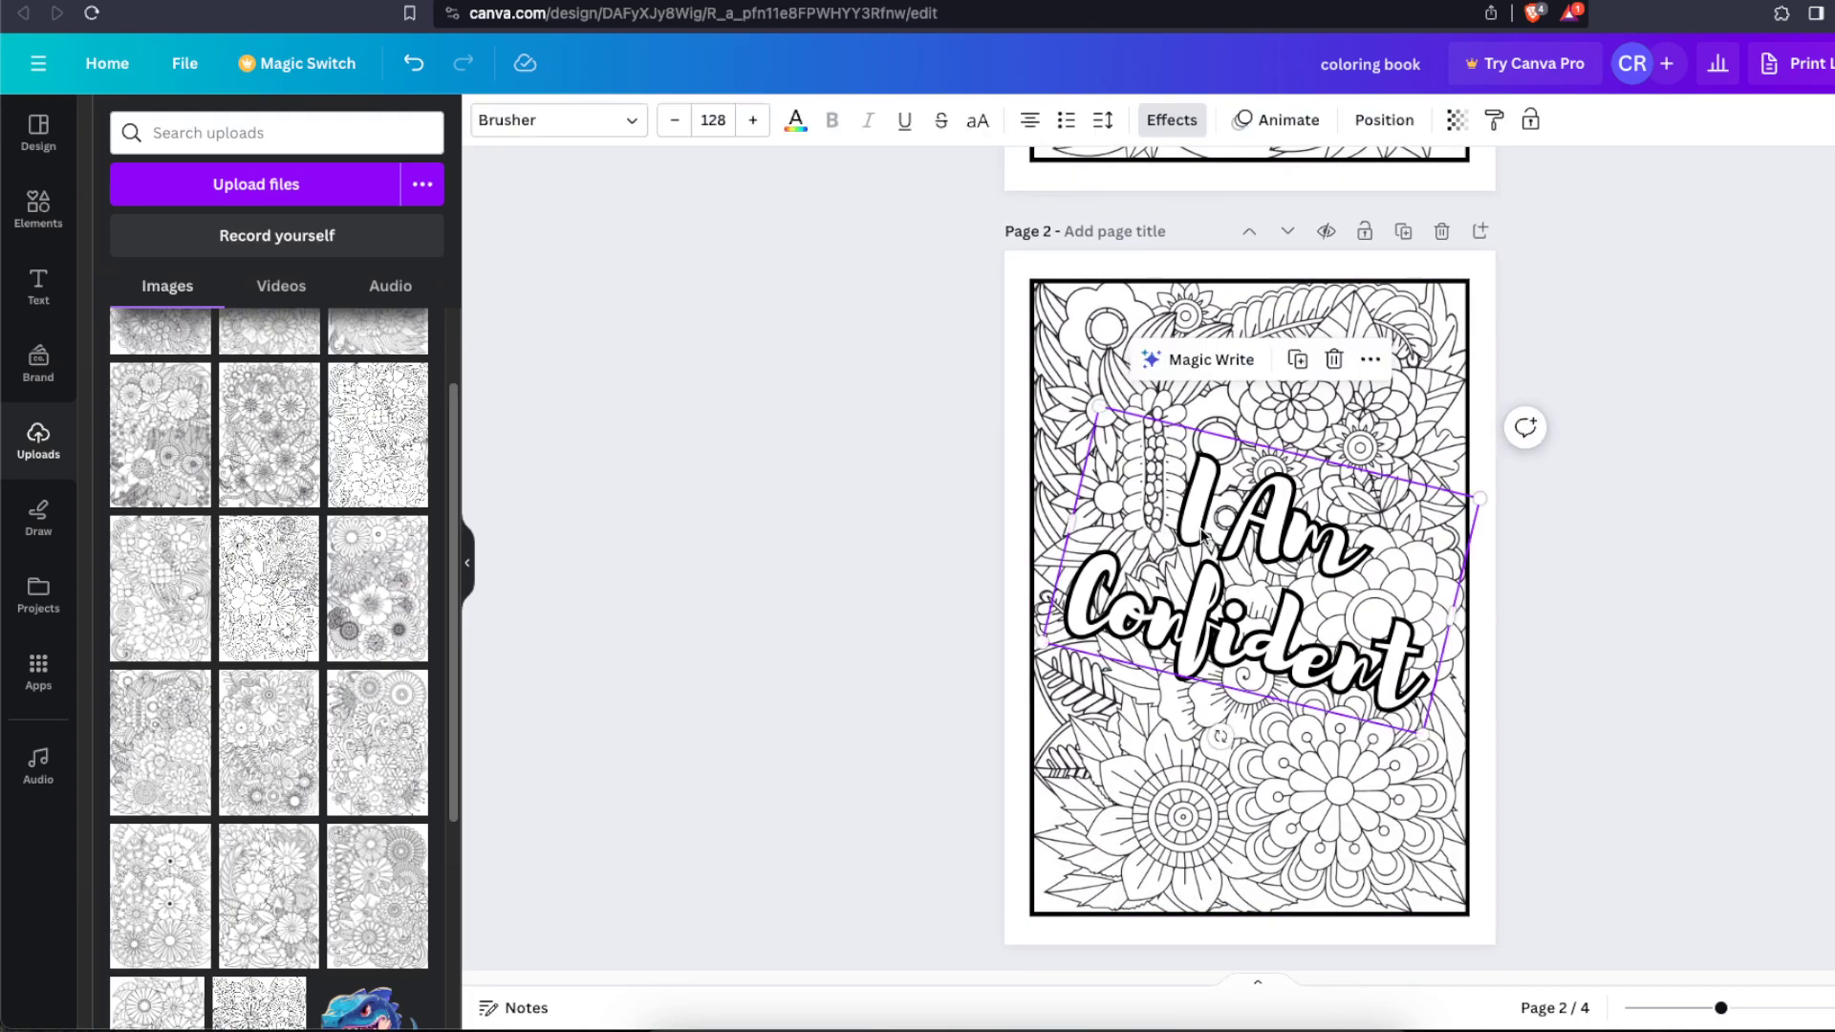
{"action": "left_click", "coordinate": [1334, 532]}
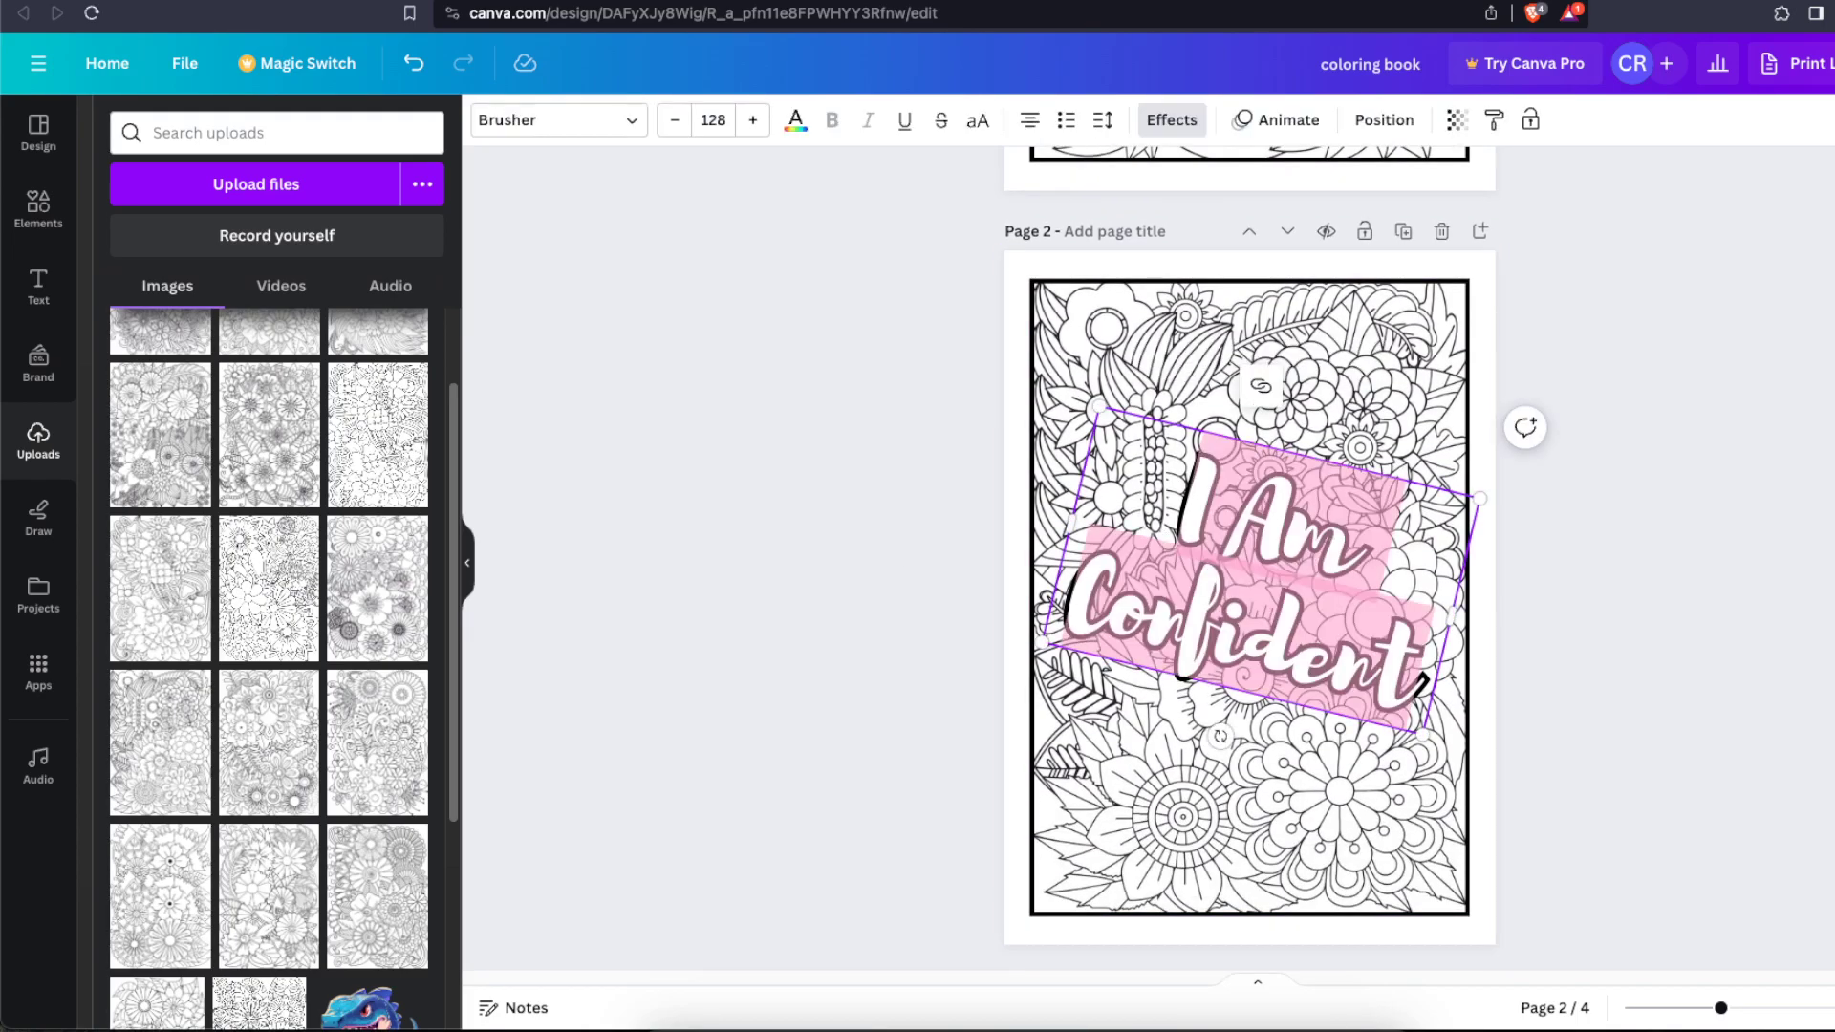
{"action": "left_click", "coordinate": [959, 2]}
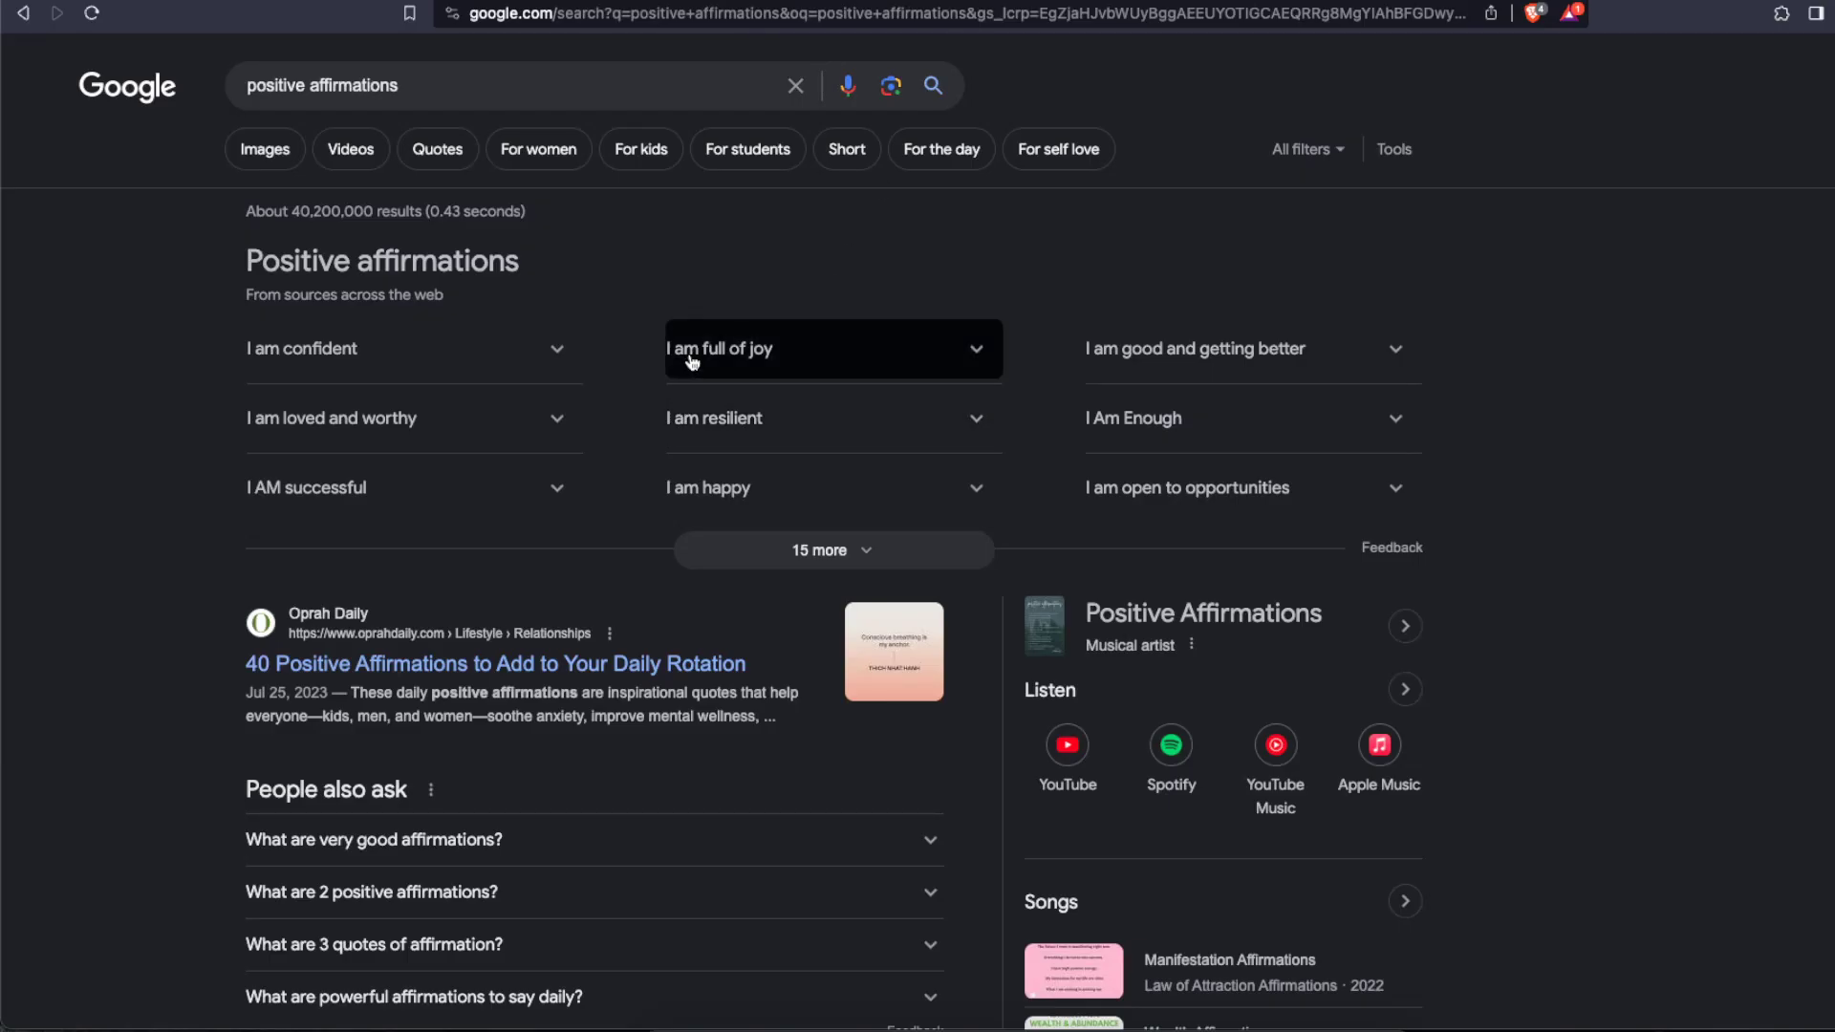
{"action": "left_click", "coordinate": [822, 1]}
{"action": "triple_click", "coordinate": [1282, 619]}
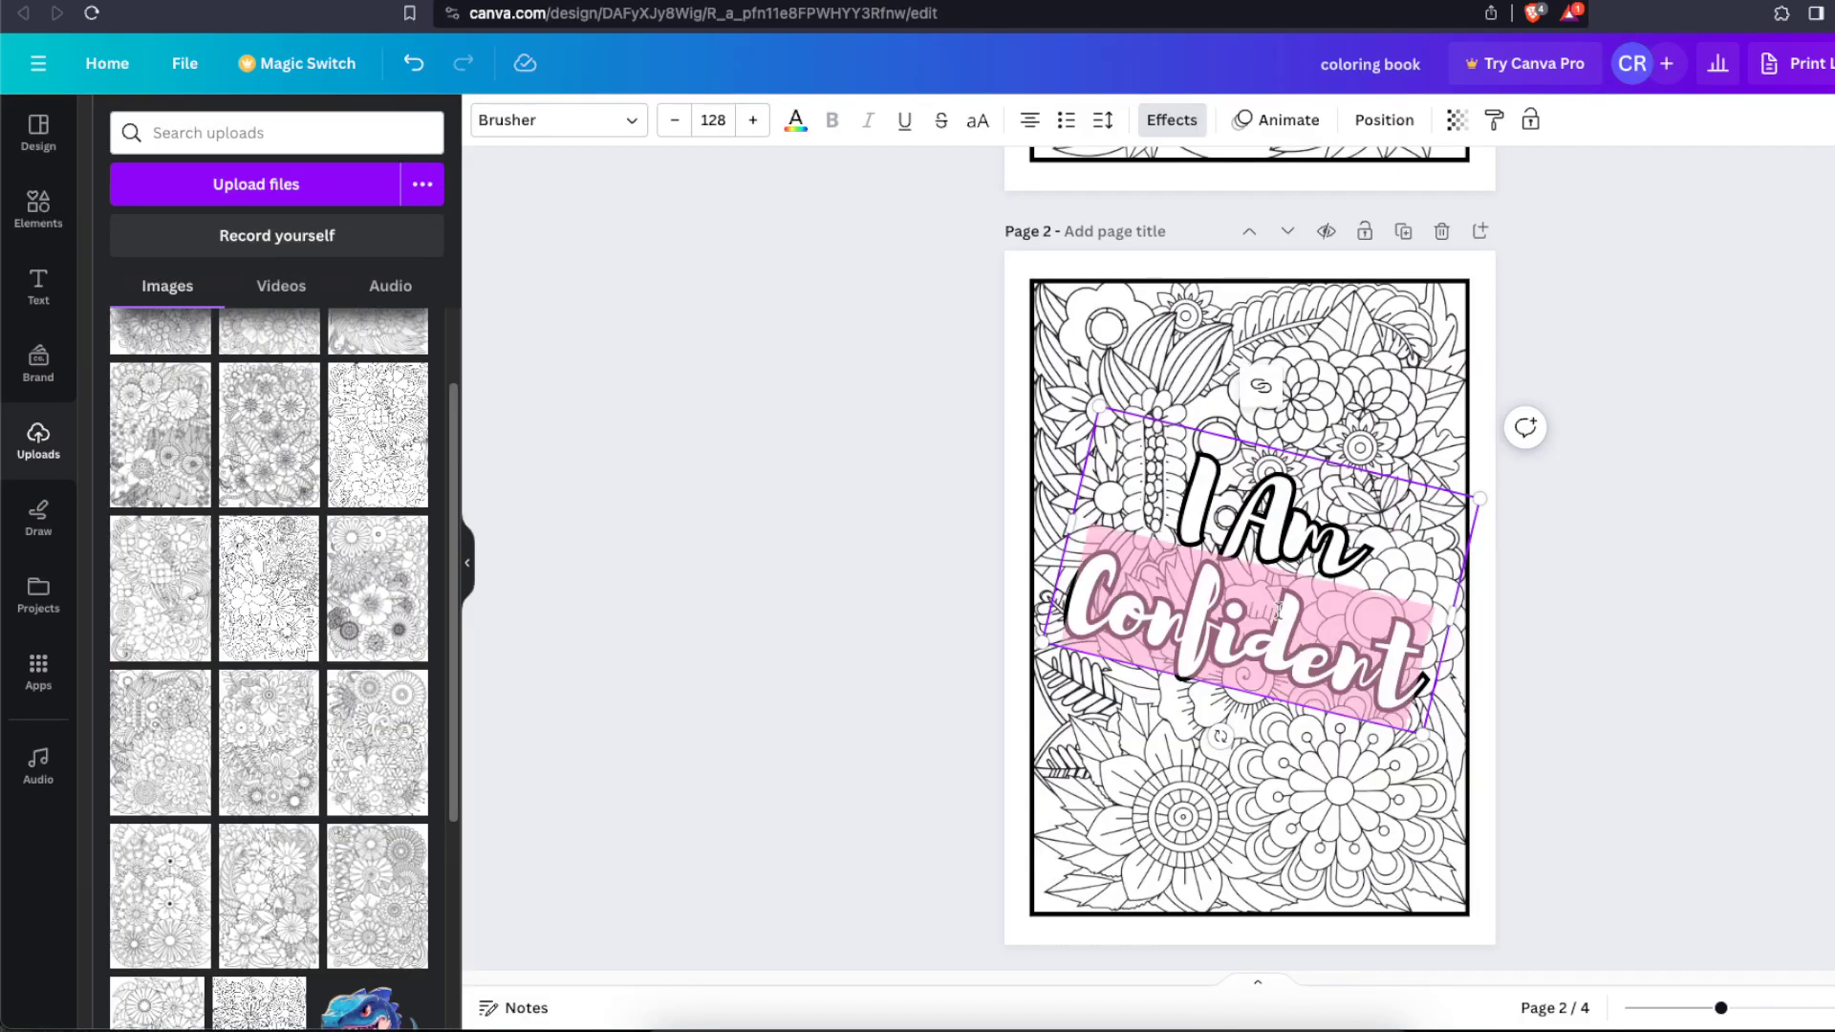
{"action": "left_click_drag", "start_coordinate": [1429, 674], "coordinate": [1083, 587]}
{"action": "type", "text": "Fu"}
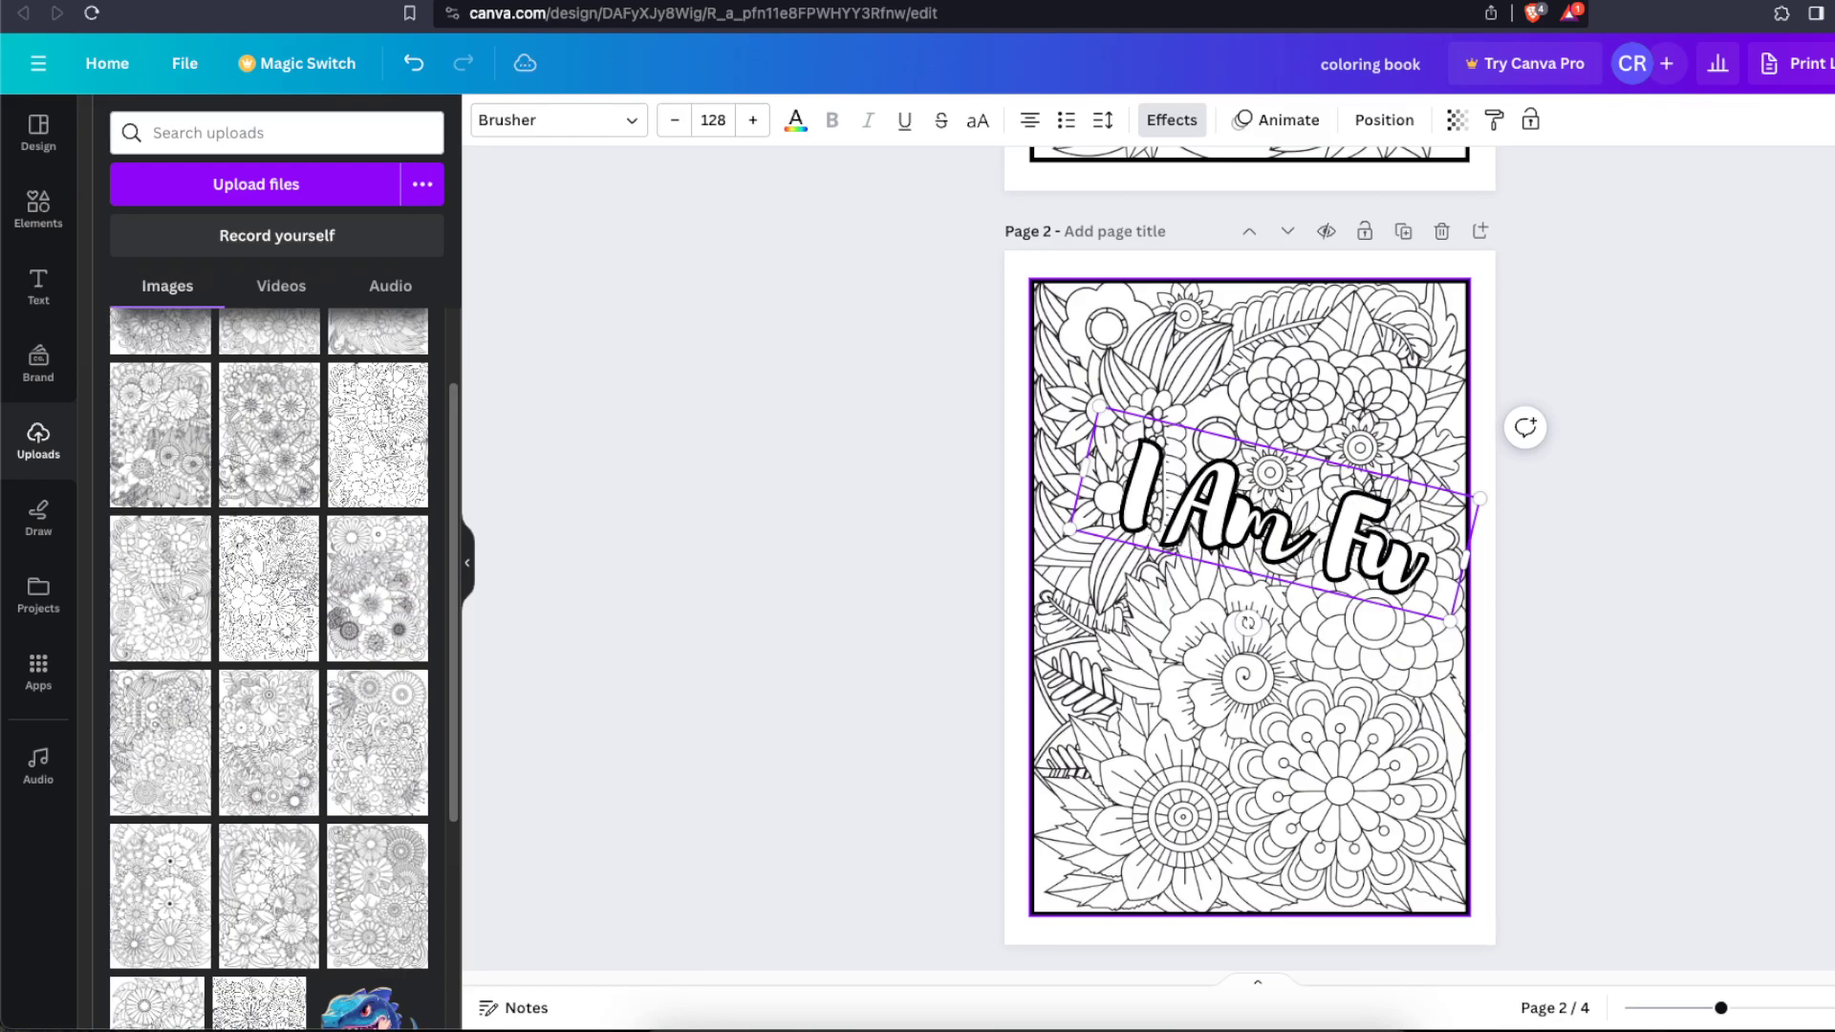
{"action": "type", "text": "ll Of Jo"}
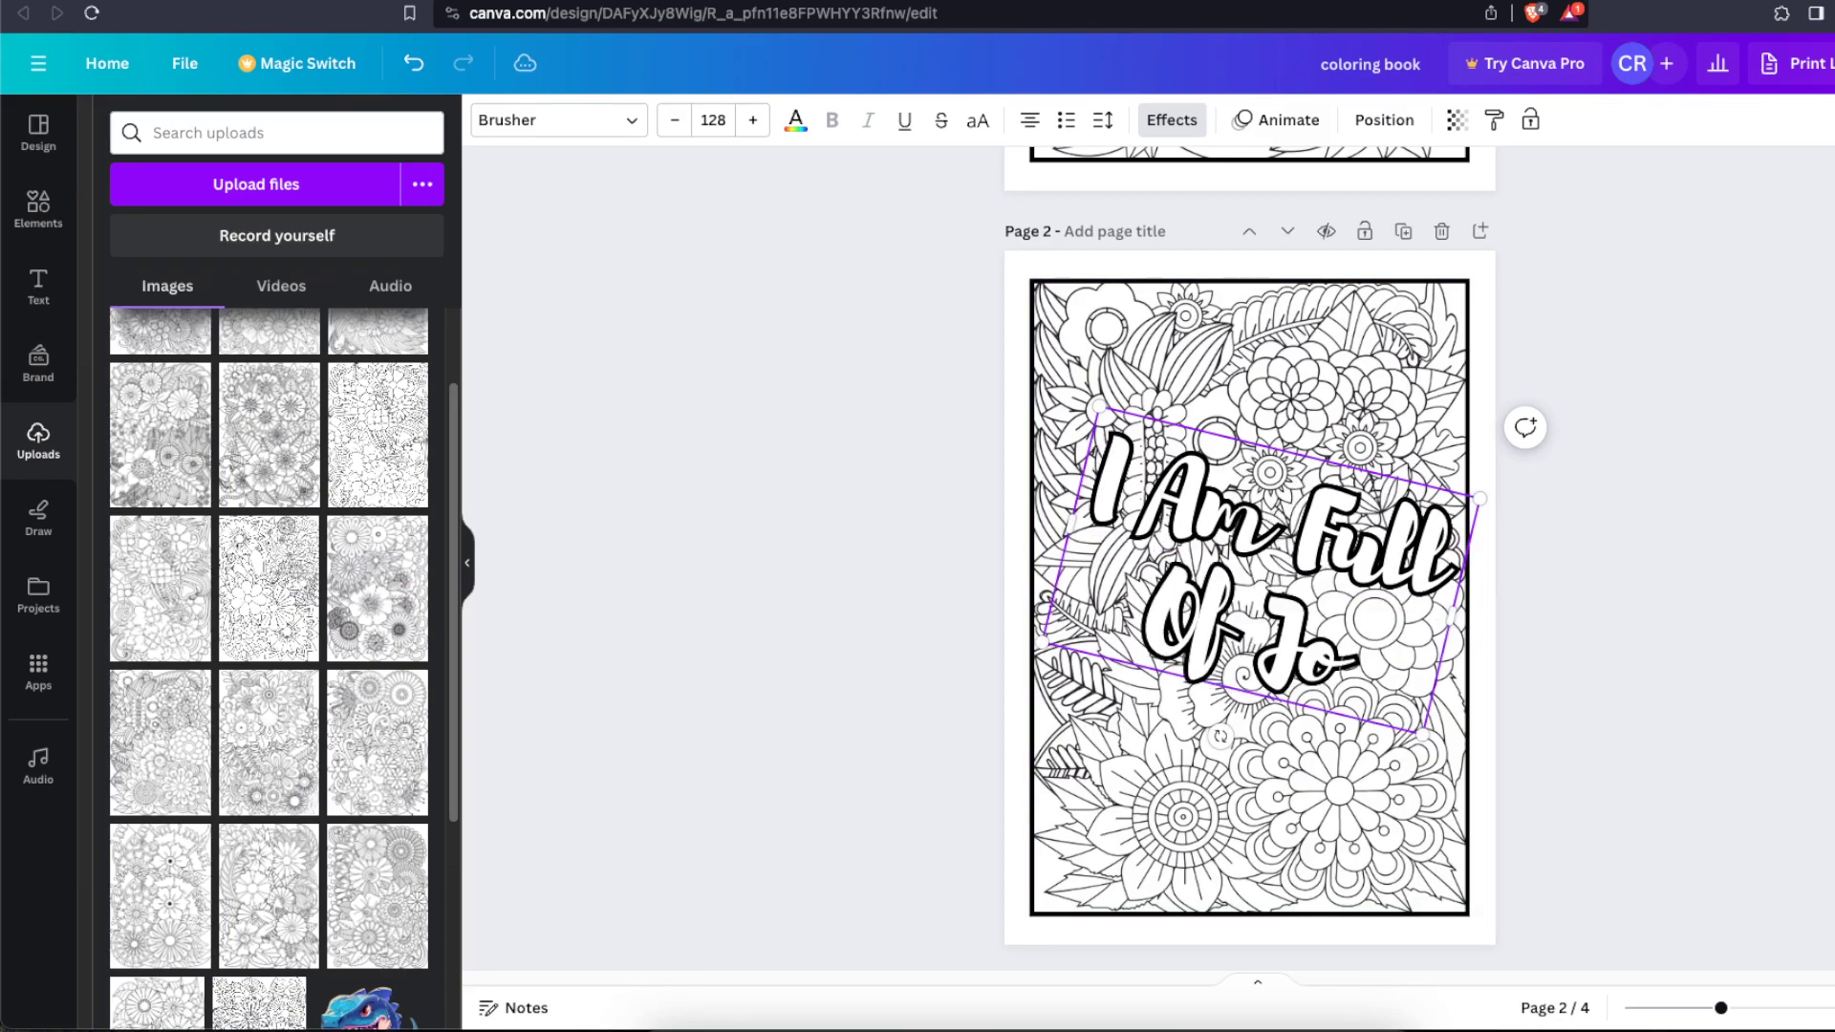
{"action": "type", "text": "y"}
{"action": "left_click", "coordinate": [1704, 616]}
Step: Rotate the "I Am Full Of Joy" text counterclockwise so it slants upward, and center it over page 2's flower image
{"action": "scroll", "coordinate": [1705, 615], "scroll_direction": "up", "scroll_amount": 5}
{"action": "scroll", "coordinate": [1702, 615], "scroll_direction": "down", "scroll_amount": 3}
{"action": "scroll", "coordinate": [1704, 623], "scroll_direction": "down", "scroll_amount": 3}
{"action": "left_click", "coordinate": [1382, 604]}
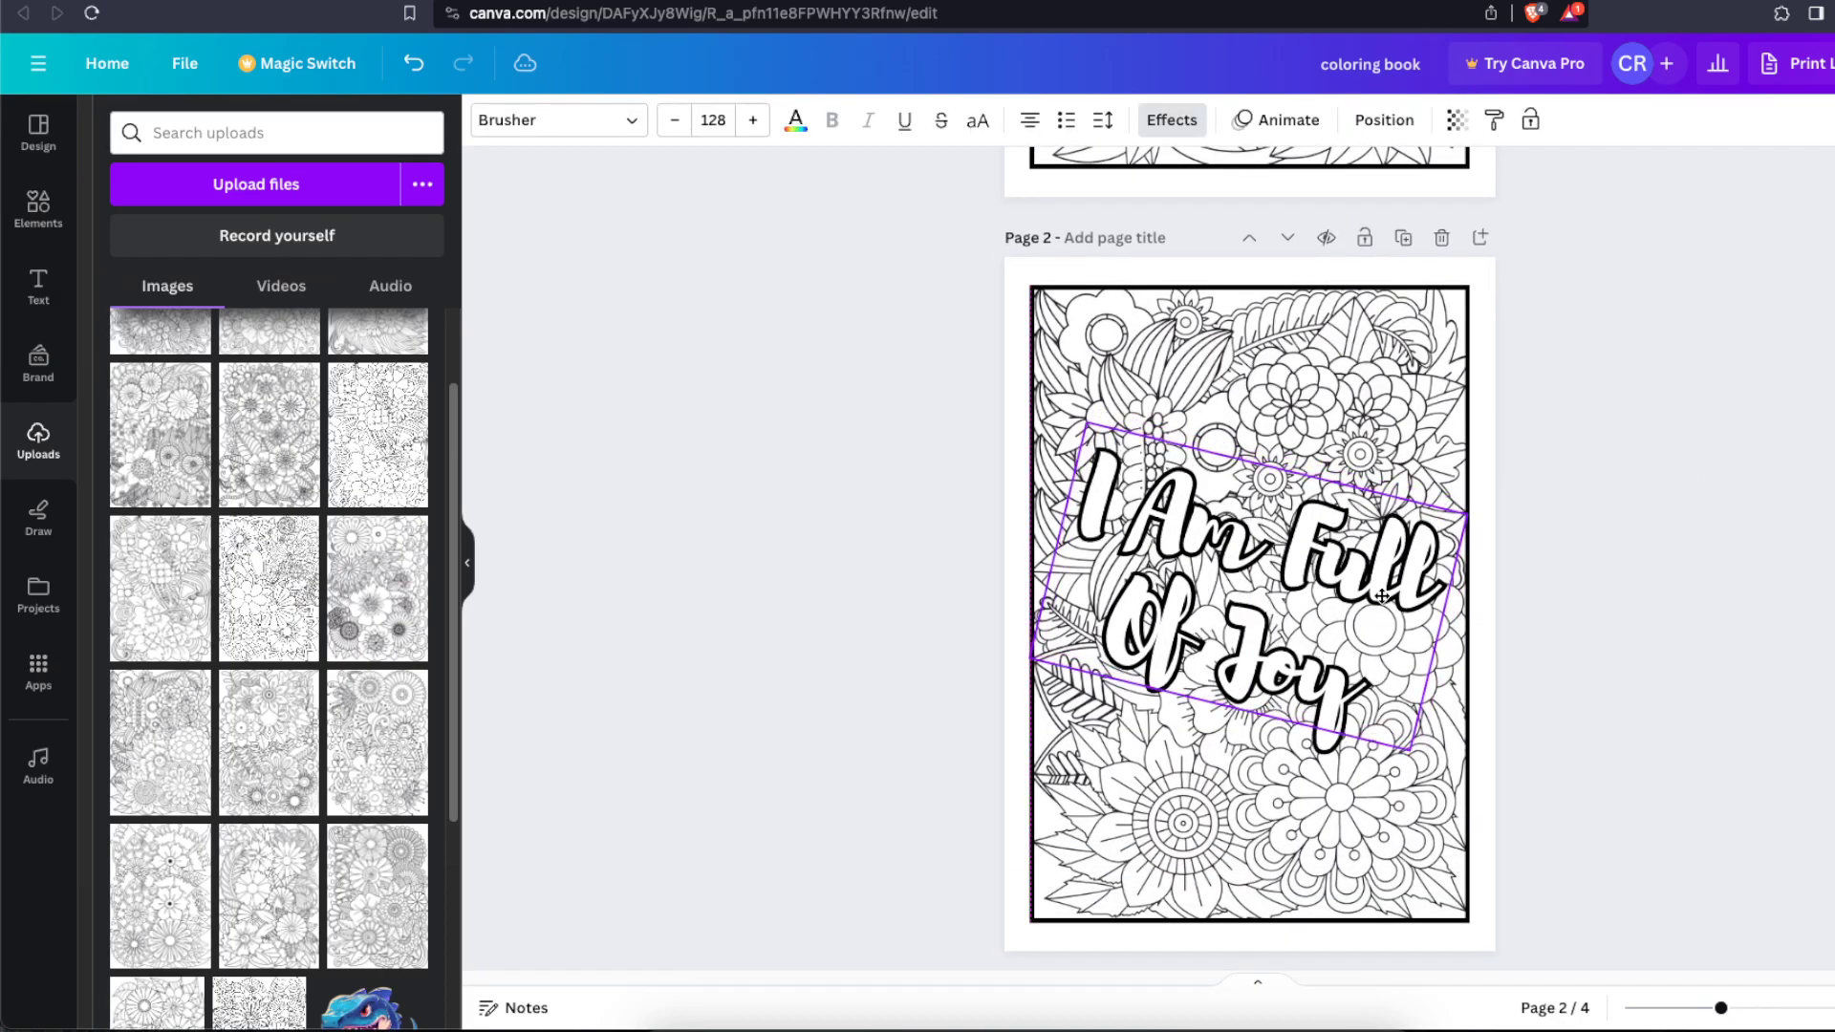
{"action": "left_click_drag", "start_coordinate": [1208, 761], "coordinate": [1304, 757]}
{"action": "left_click_drag", "start_coordinate": [1392, 564], "coordinate": [1401, 573]}
{"action": "left_click", "coordinate": [1665, 598]}
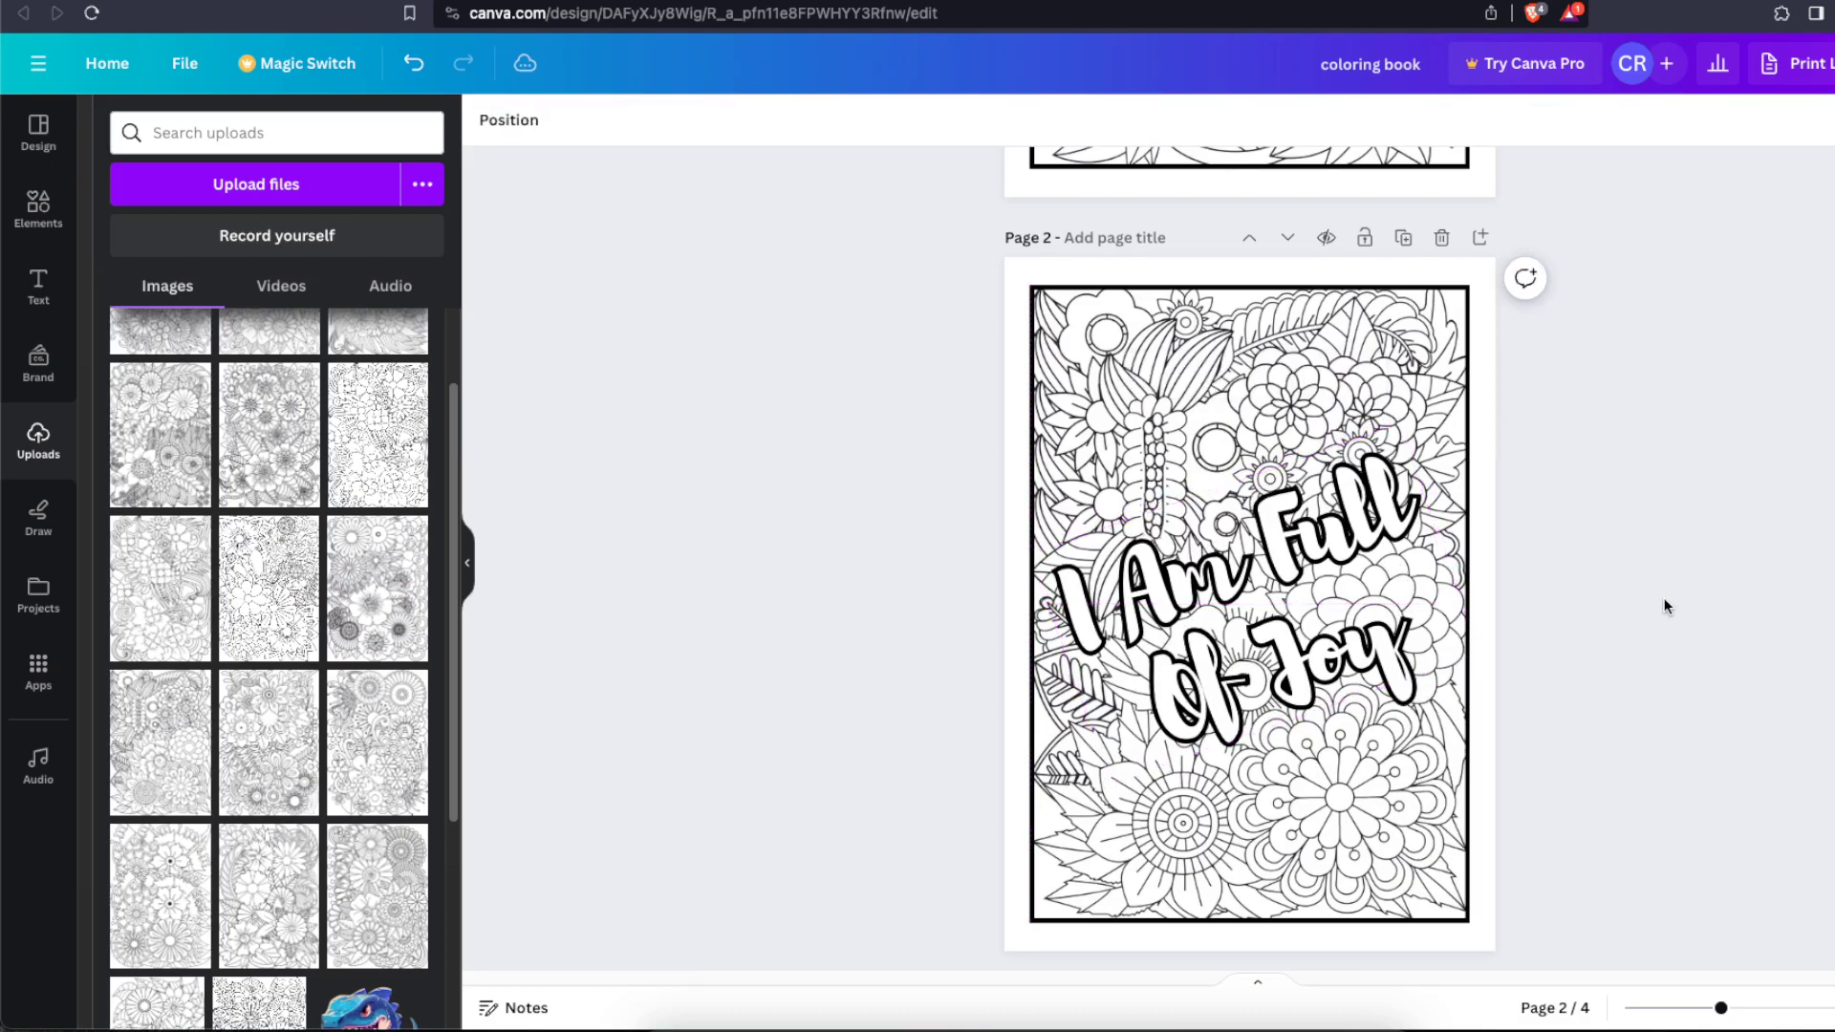
{"action": "scroll", "coordinate": [1665, 598], "scroll_direction": "up", "scroll_amount": 8}
{"action": "scroll", "coordinate": [1664, 598], "scroll_direction": "down", "scroll_amount": 8}
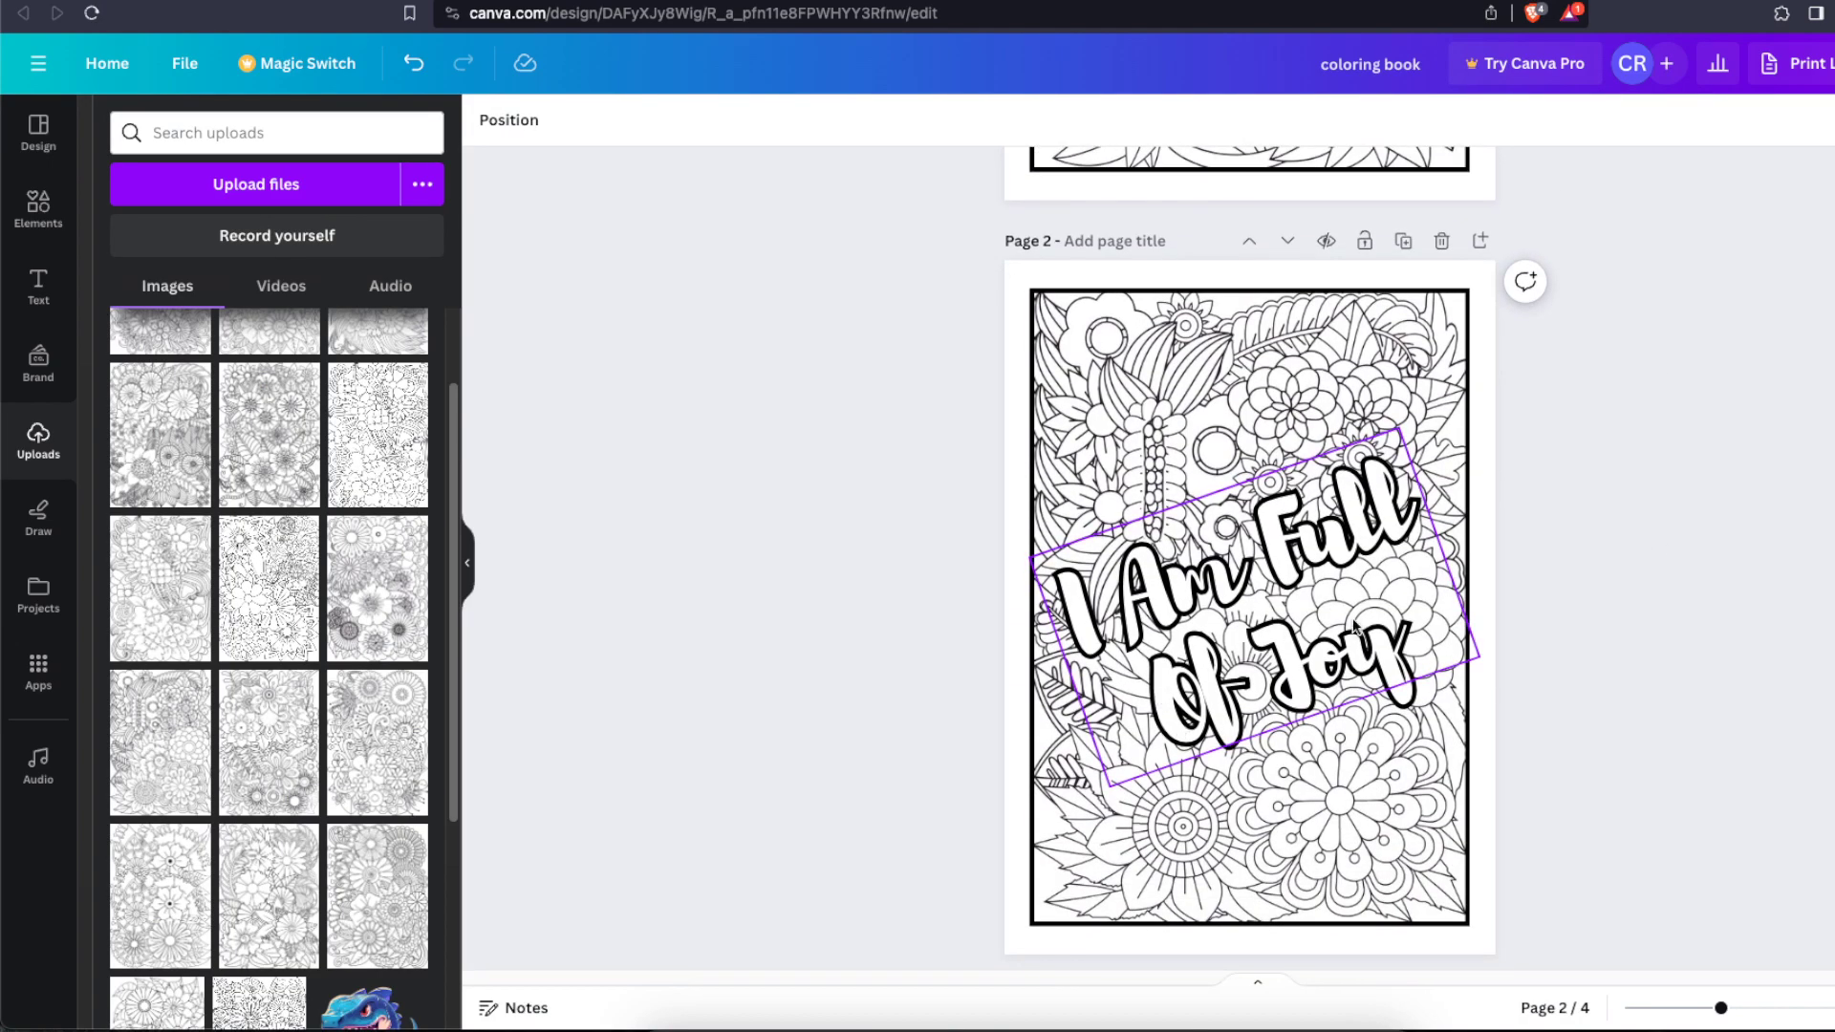
Step: Insert a blank page directly after the "I Am Confident" page
{"action": "scroll", "coordinate": [1720, 455], "scroll_direction": "up", "scroll_amount": 5}
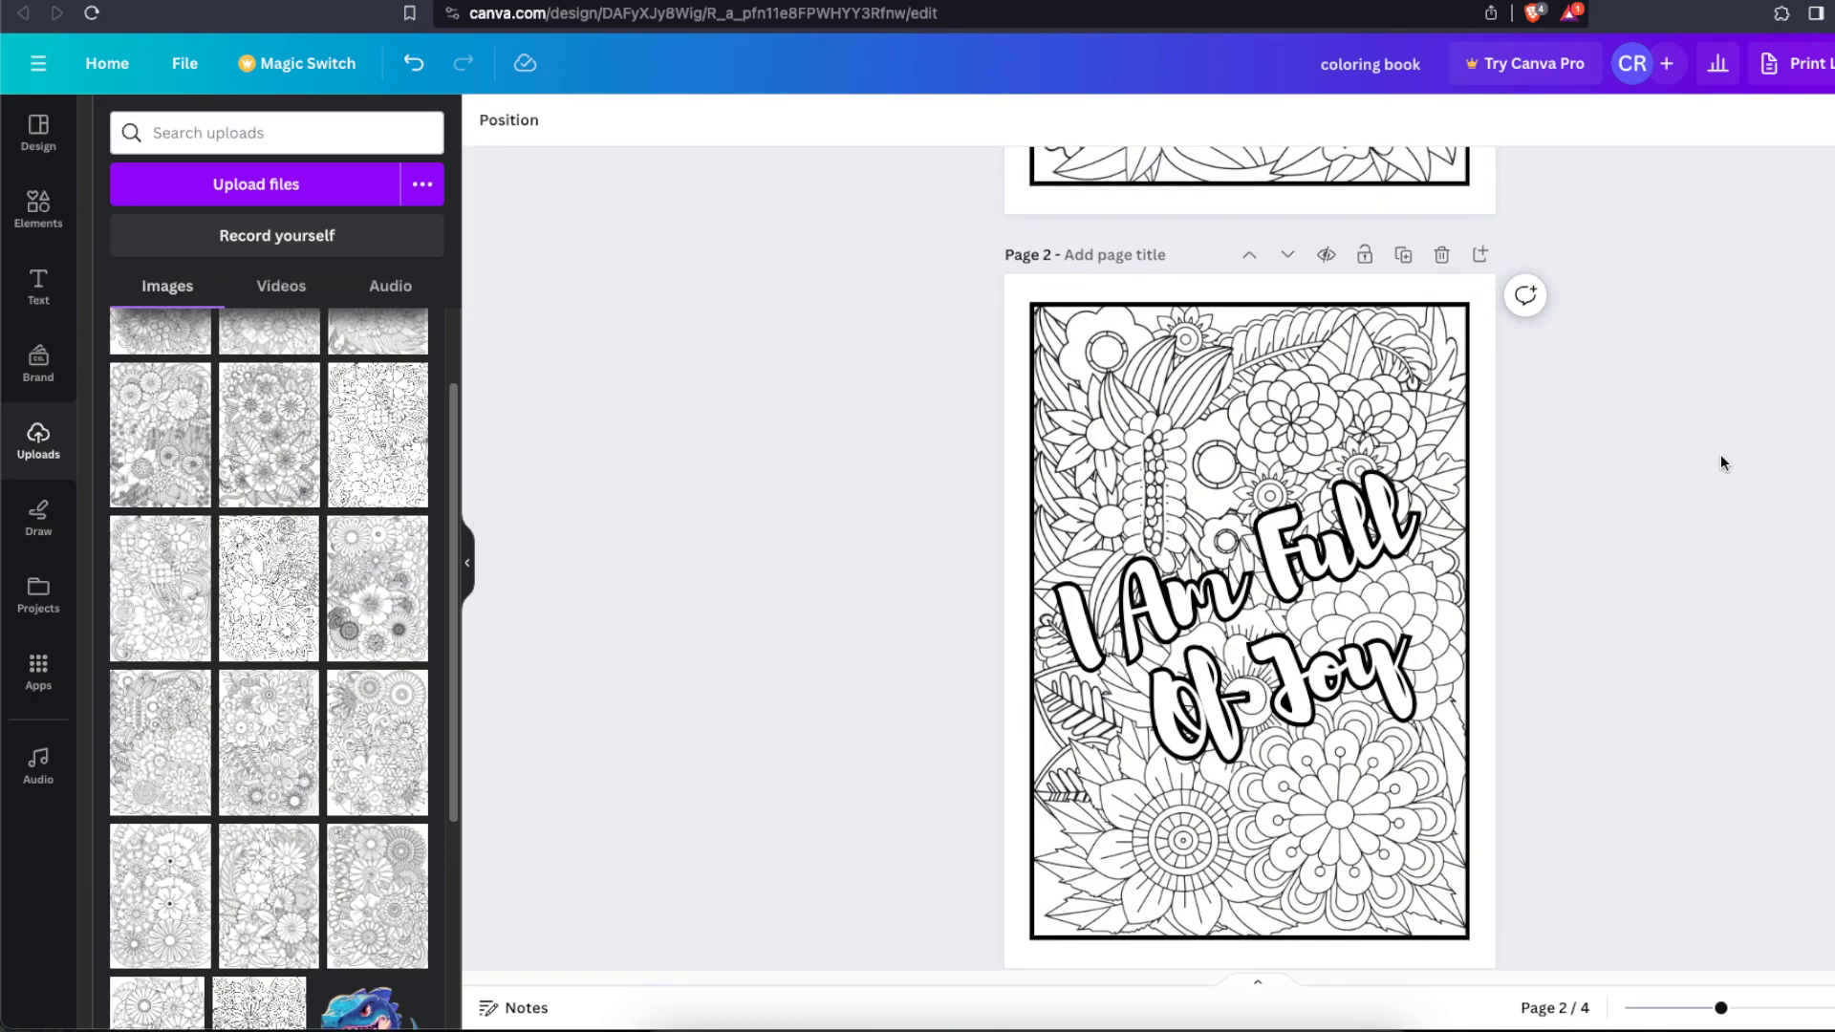
{"action": "scroll", "coordinate": [1563, 533], "scroll_direction": "up", "scroll_amount": 3}
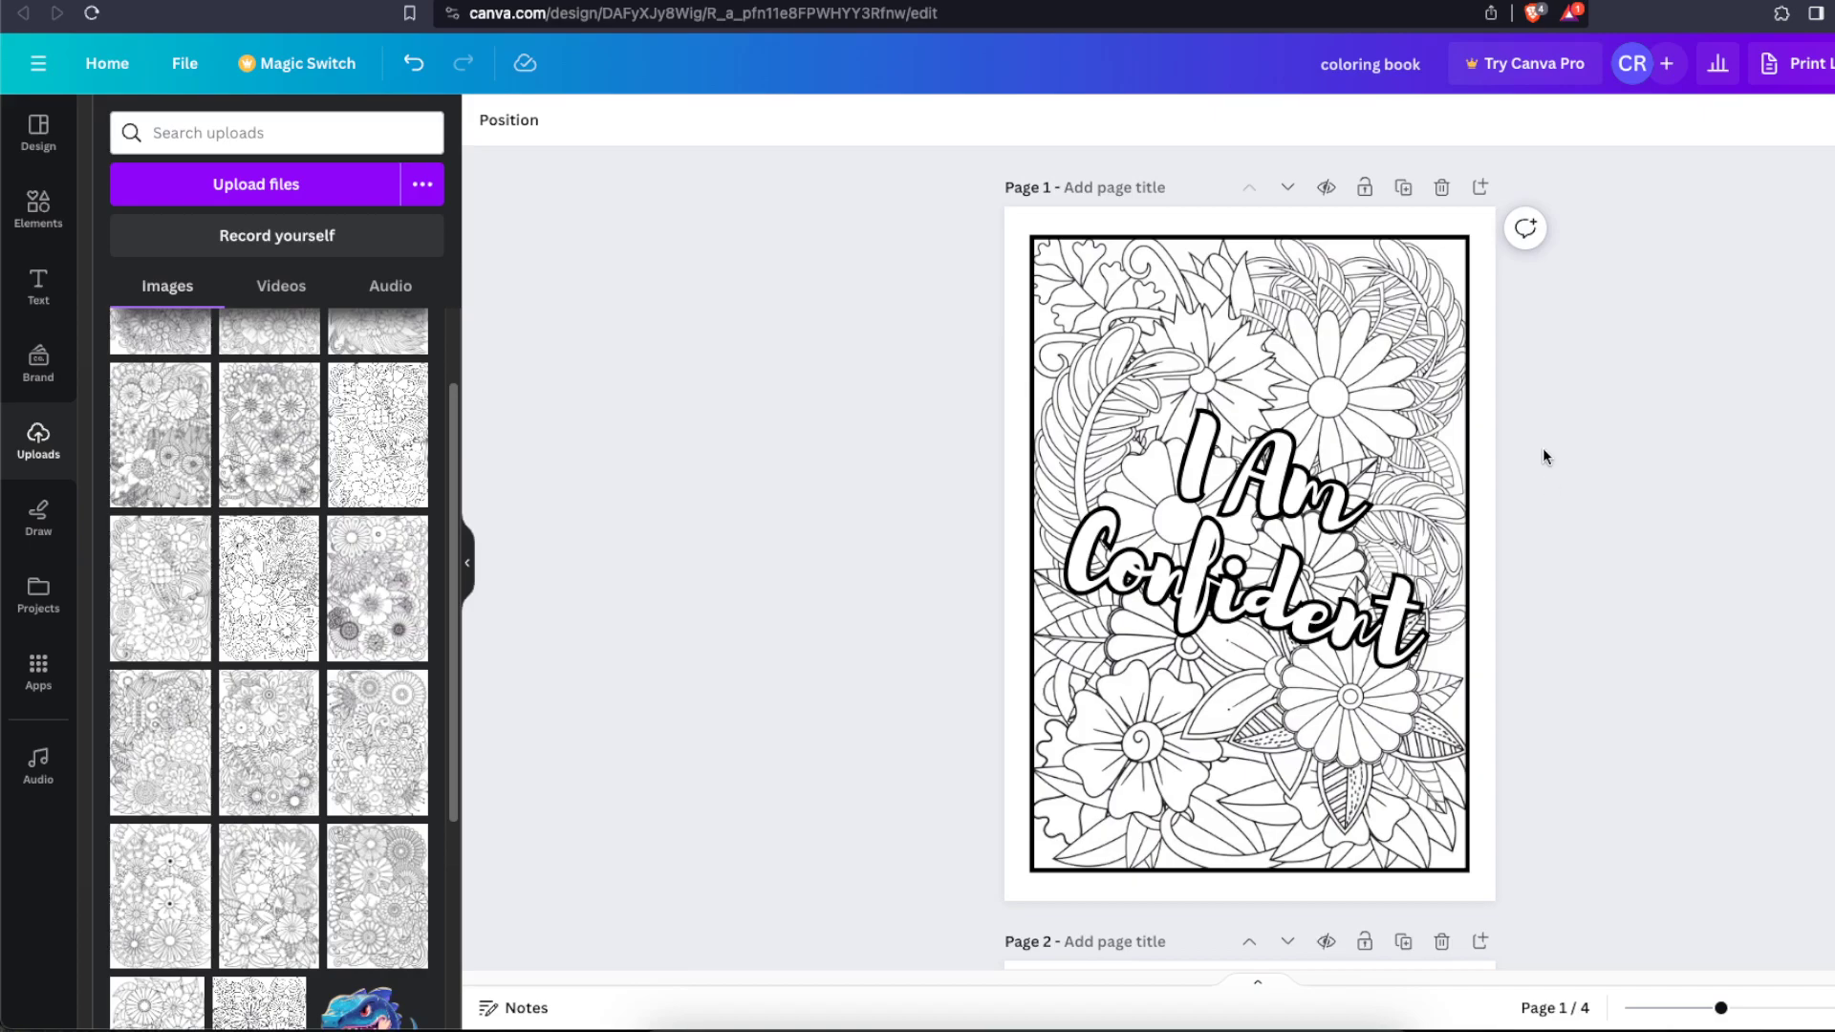
{"action": "left_click", "coordinate": [1833, 63]}
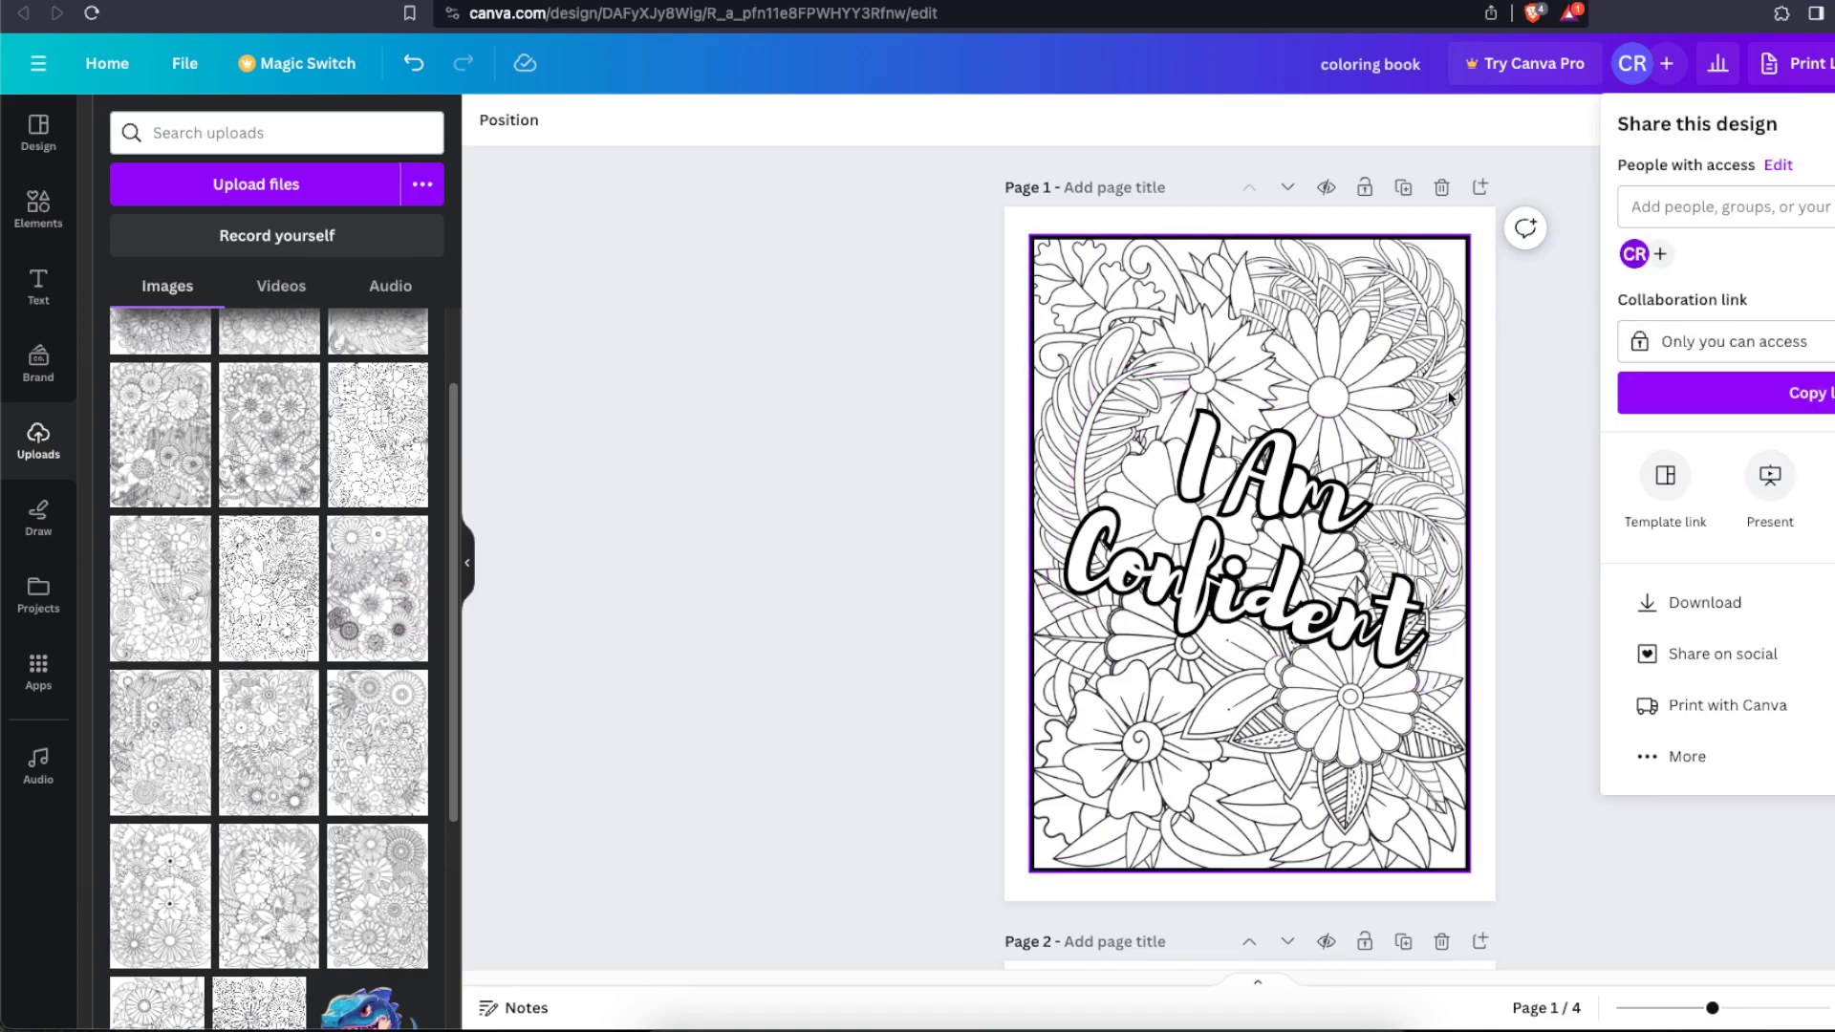
{"action": "left_click", "coordinate": [1529, 388]}
{"action": "scroll", "coordinate": [1531, 389], "scroll_direction": "down", "scroll_amount": 5}
{"action": "scroll", "coordinate": [1531, 389], "scroll_direction": "up", "scroll_amount": 5}
{"action": "left_click", "coordinate": [1481, 184]}
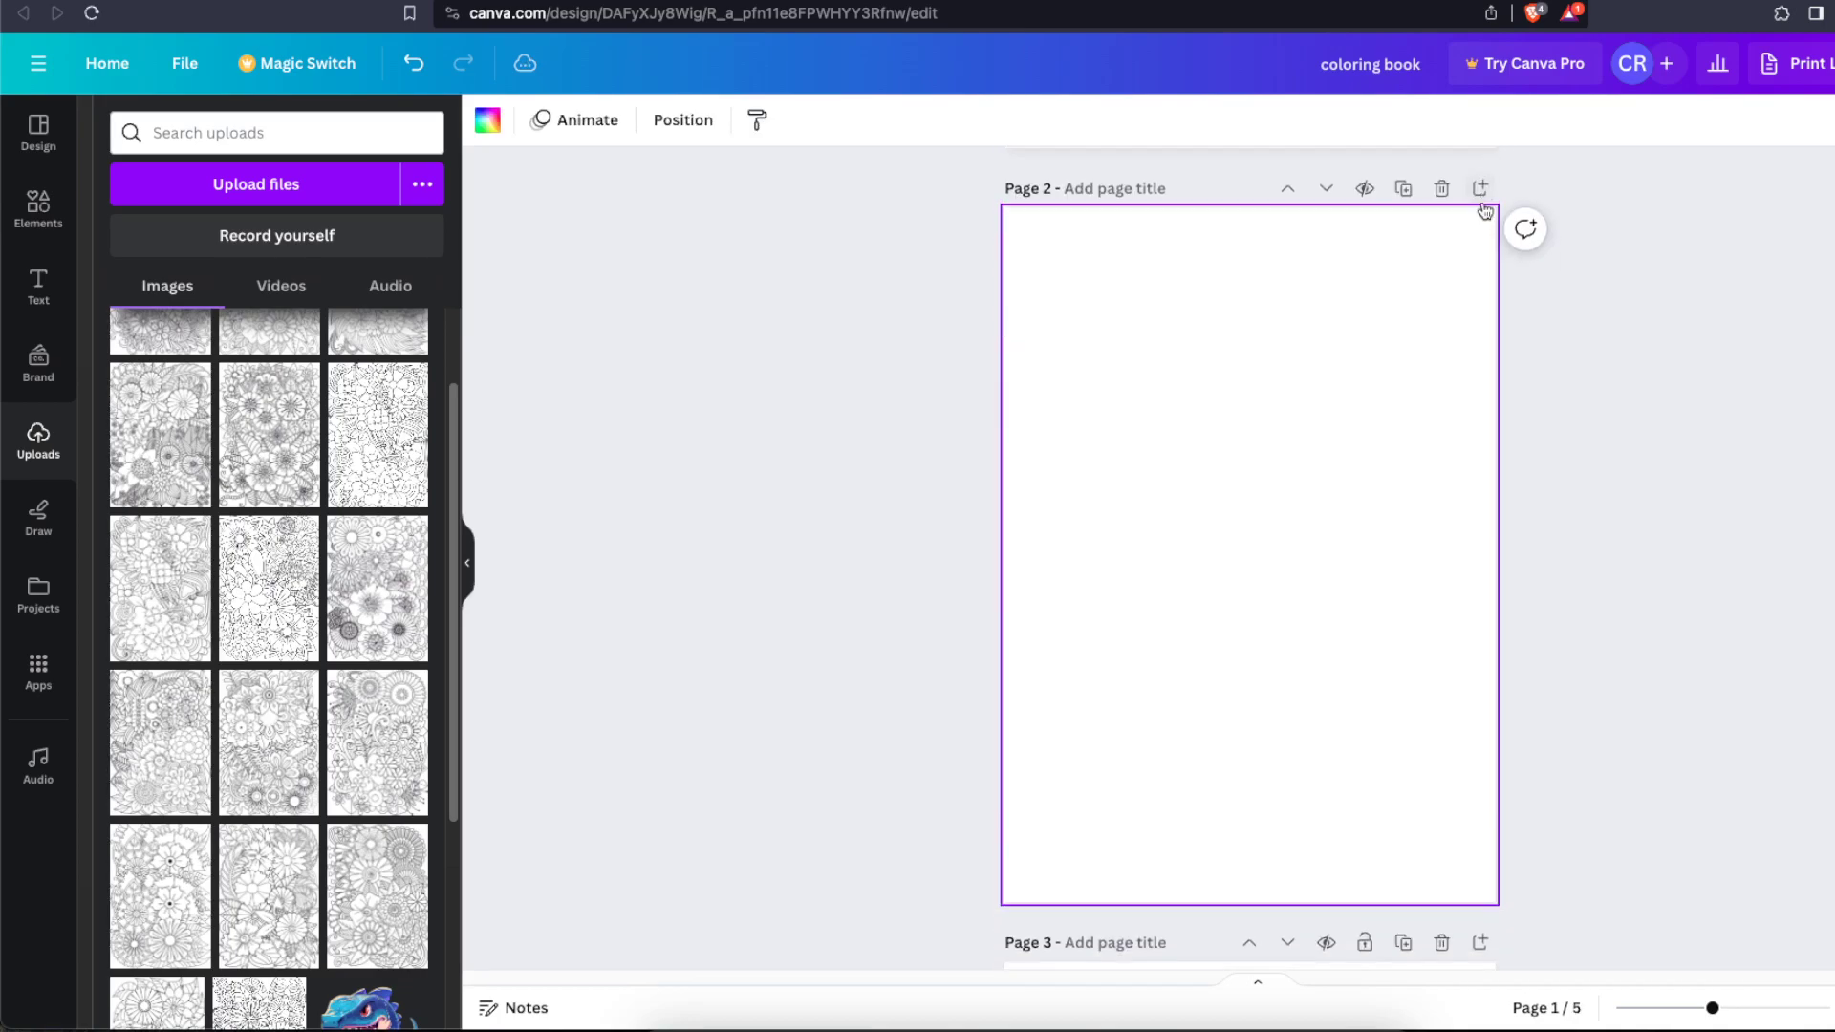
Step: Insert a blank page directly after the "I Am Full Of Joy" page
{"action": "scroll", "coordinate": [1263, 591], "scroll_direction": "up", "scroll_amount": 5}
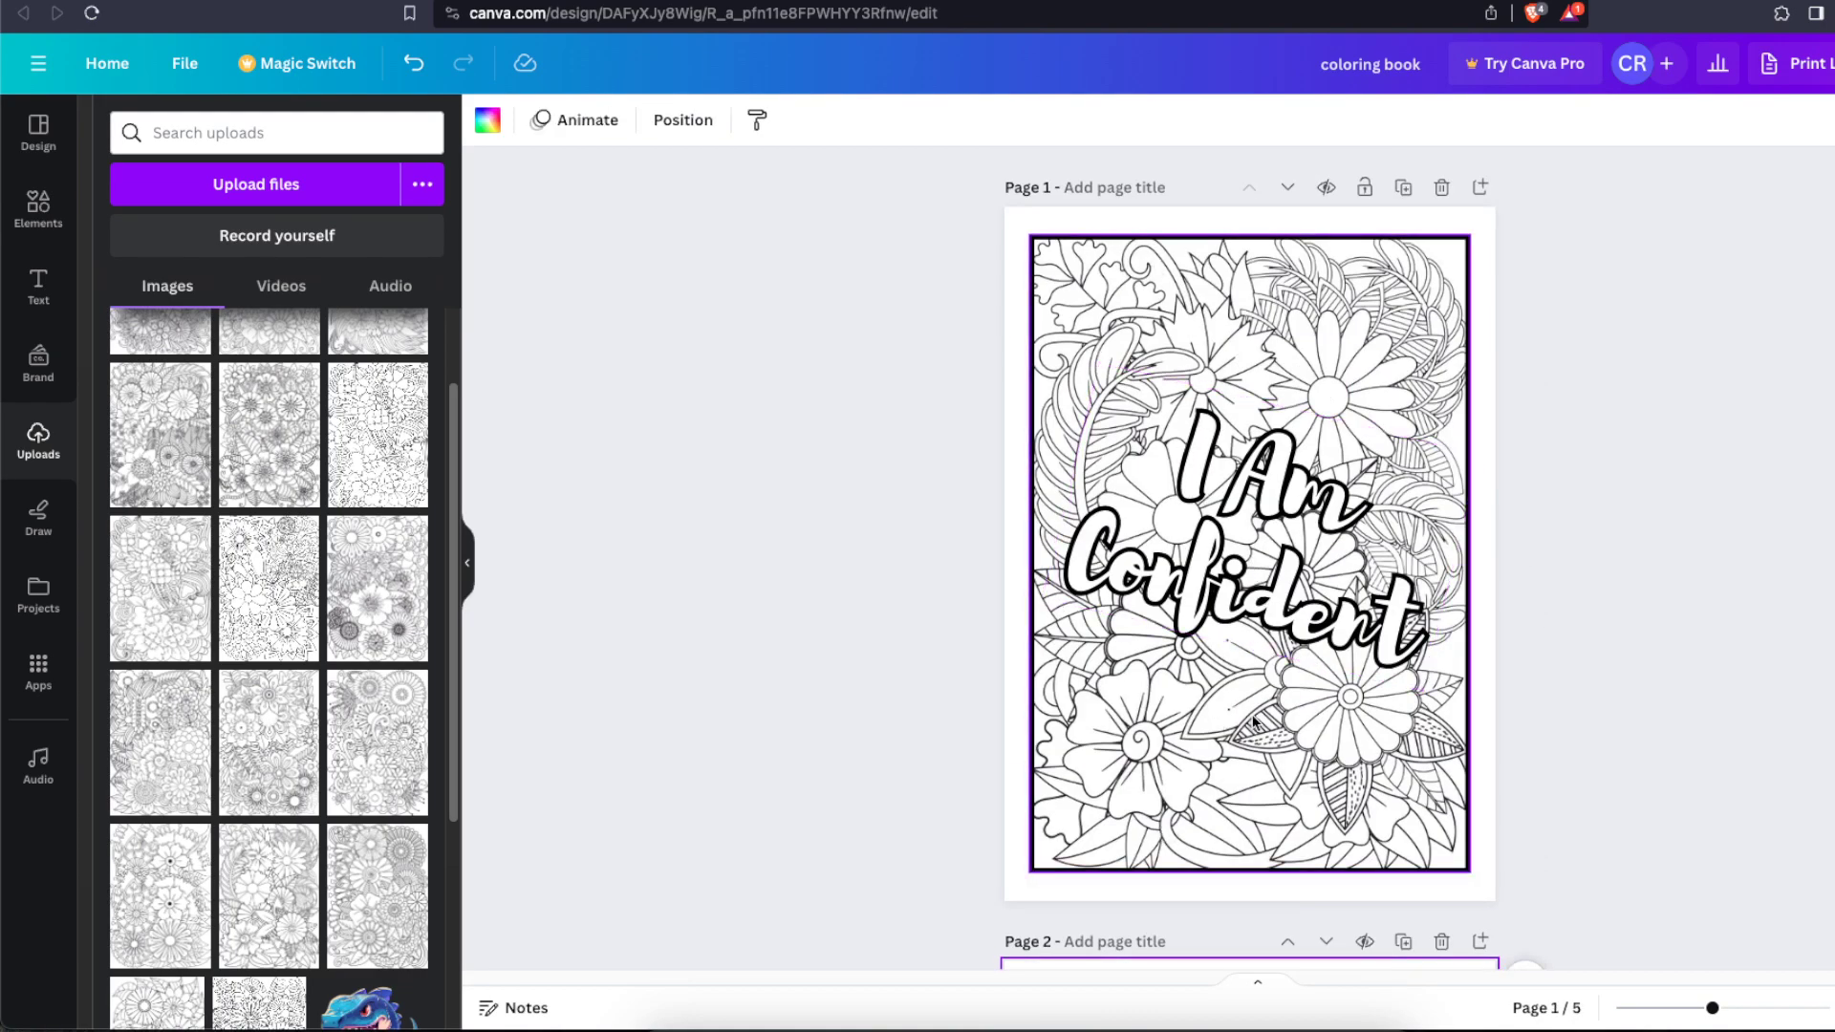
{"action": "scroll", "coordinate": [1281, 678], "scroll_direction": "down", "scroll_amount": 8}
{"action": "left_click", "coordinate": [1480, 527]}
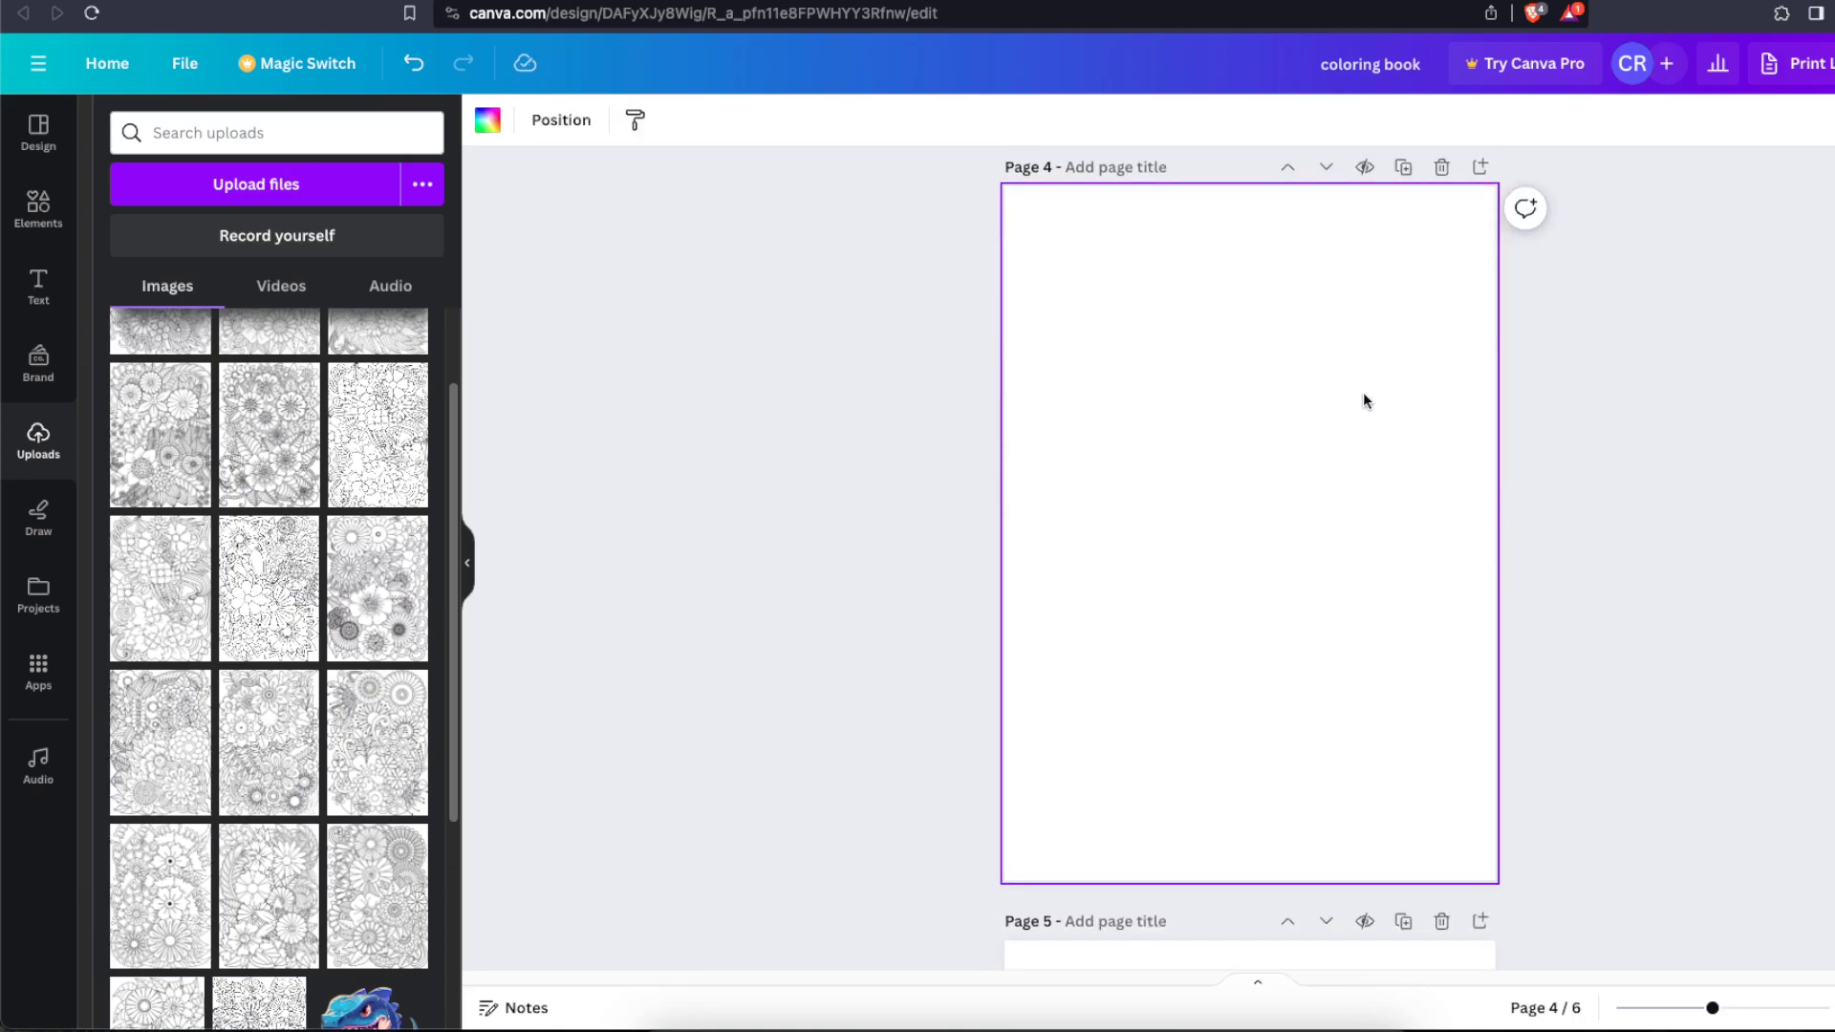
{"action": "scroll", "coordinate": [1355, 369], "scroll_direction": "up", "scroll_amount": 4}
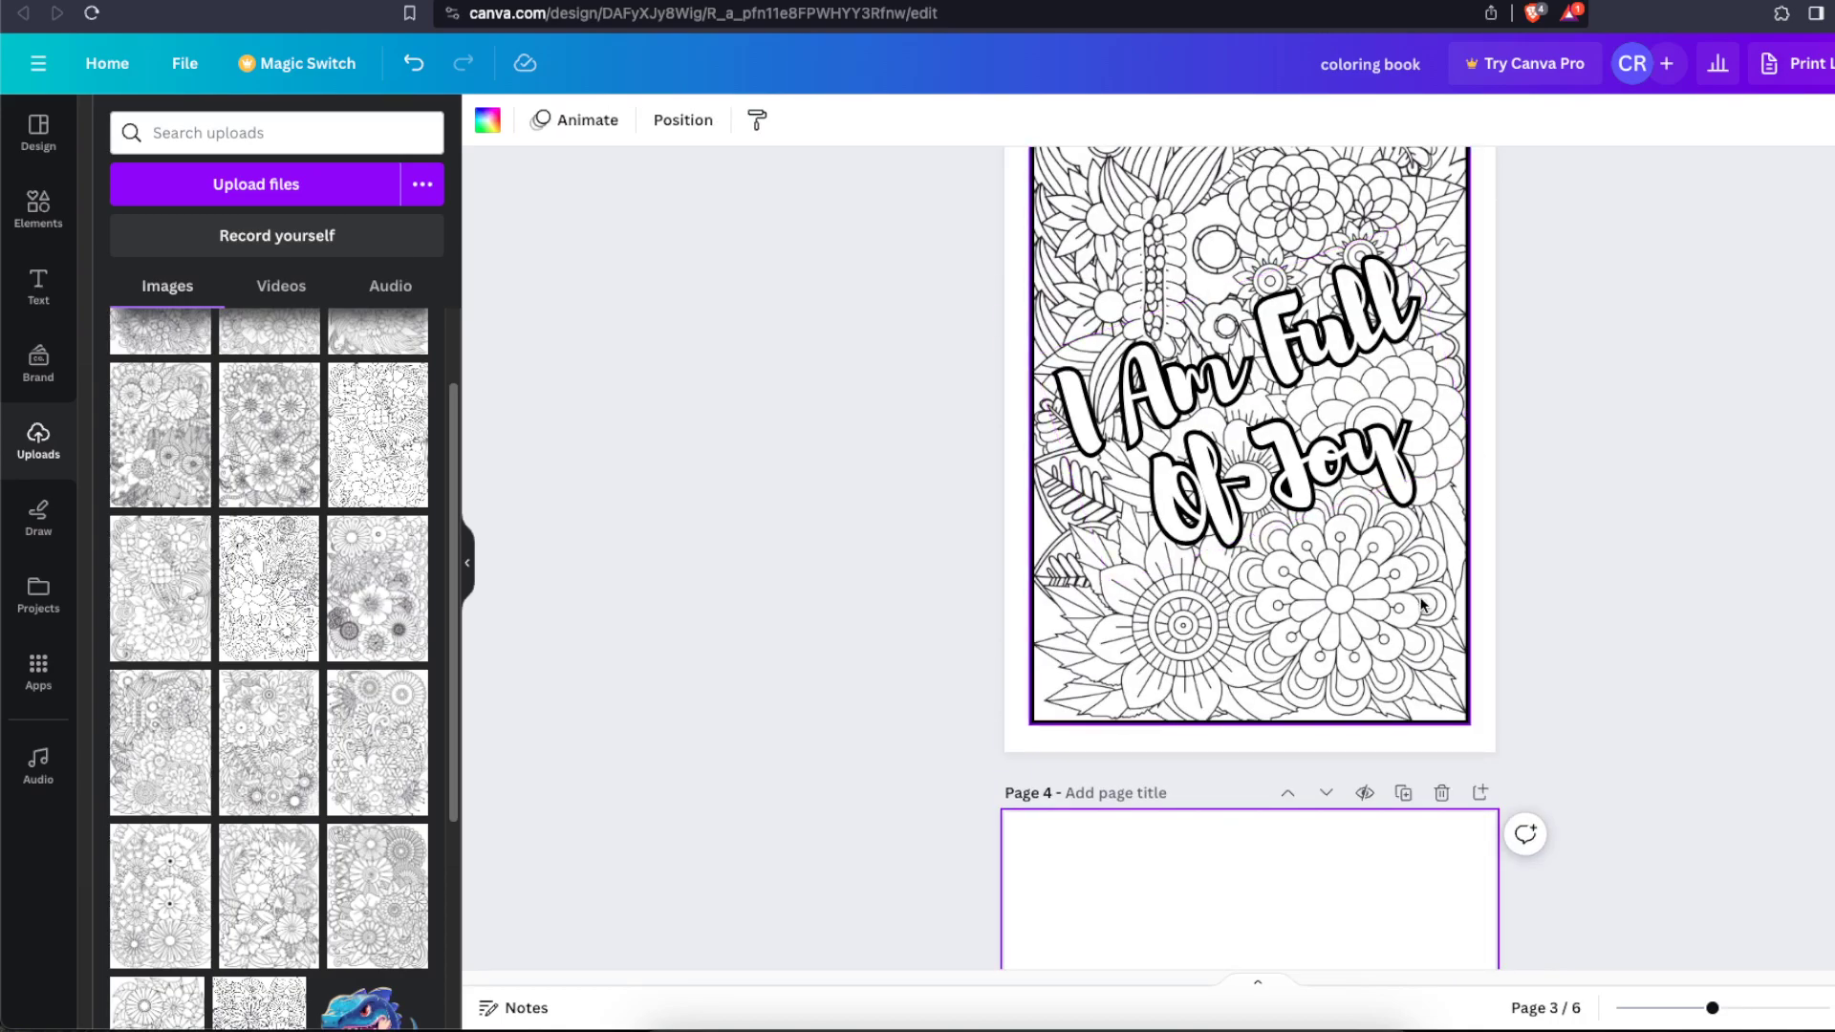
{"action": "scroll", "coordinate": [1421, 605], "scroll_direction": "up", "scroll_amount": 1}
{"action": "scroll", "coordinate": [1423, 600], "scroll_direction": "down", "scroll_amount": 5}
Step: Set the download options to PDF Print with the RGB colour profile for all pages, and close them without downloading
{"action": "scroll", "coordinate": [1423, 600], "scroll_direction": "up", "scroll_amount": 15}
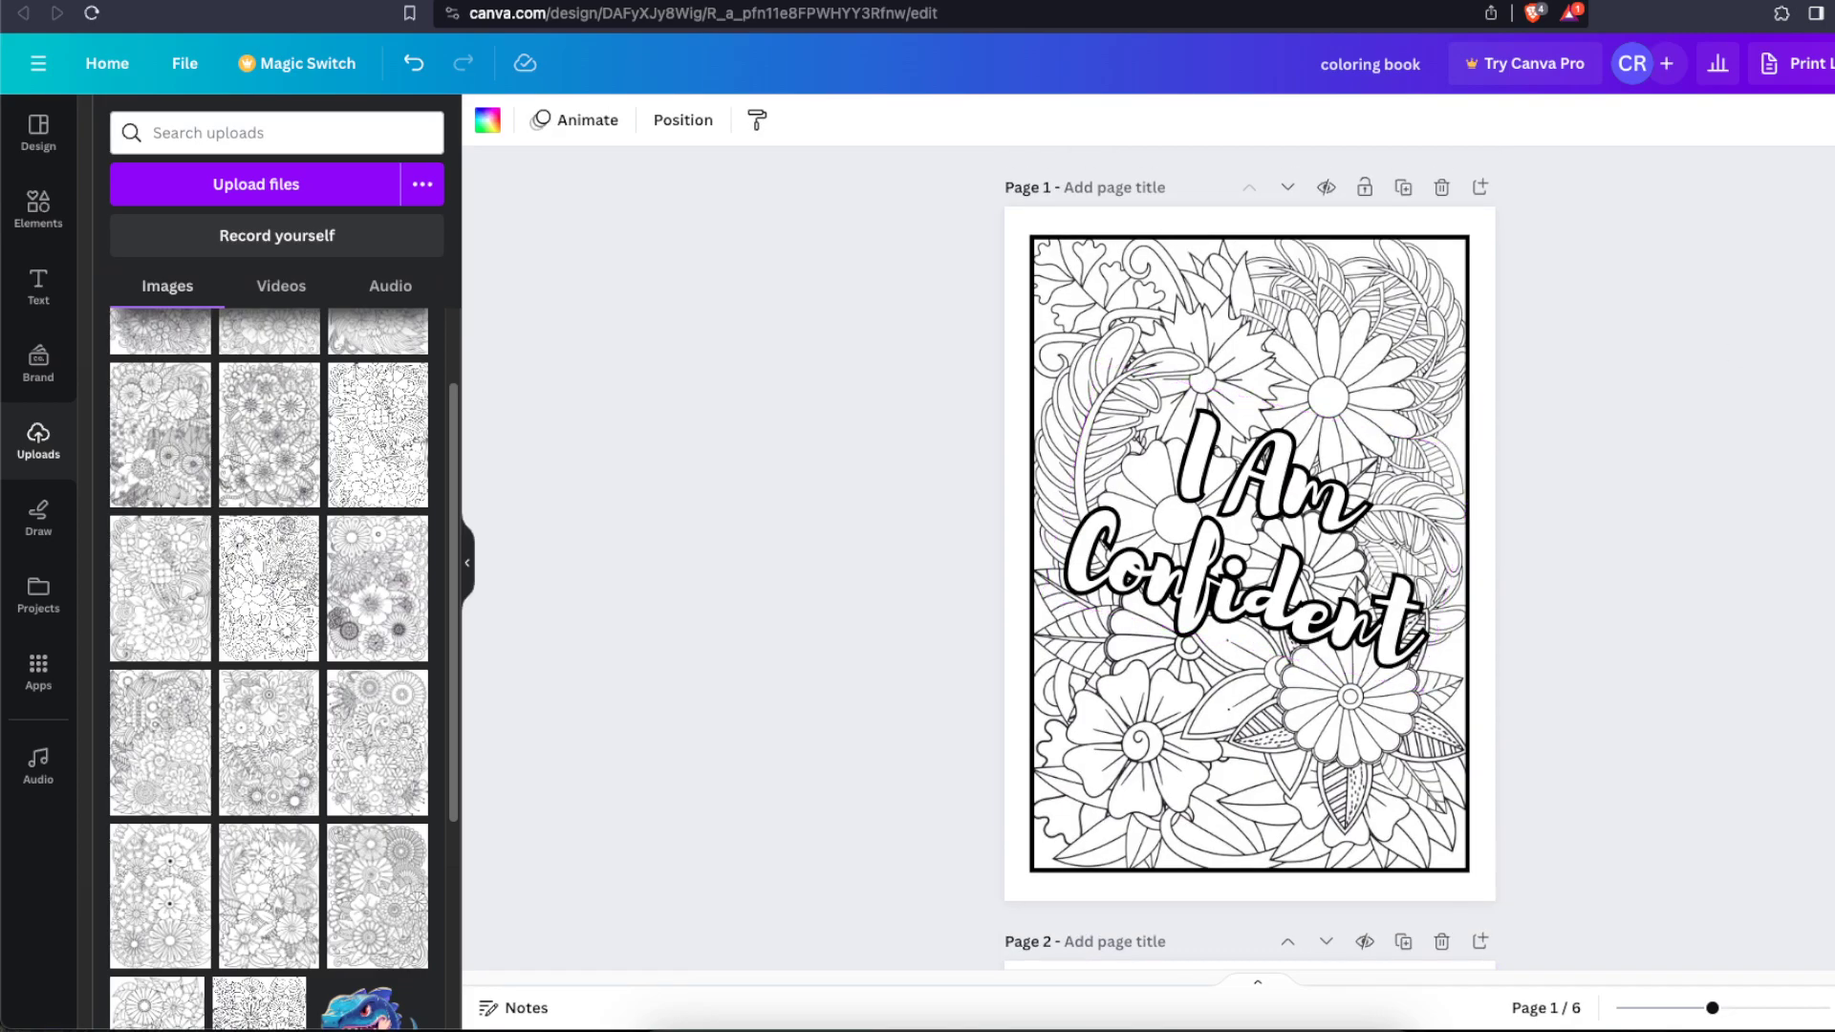
{"action": "left_click", "coordinate": [1666, 605]}
{"action": "left_click", "coordinate": [1682, 213]}
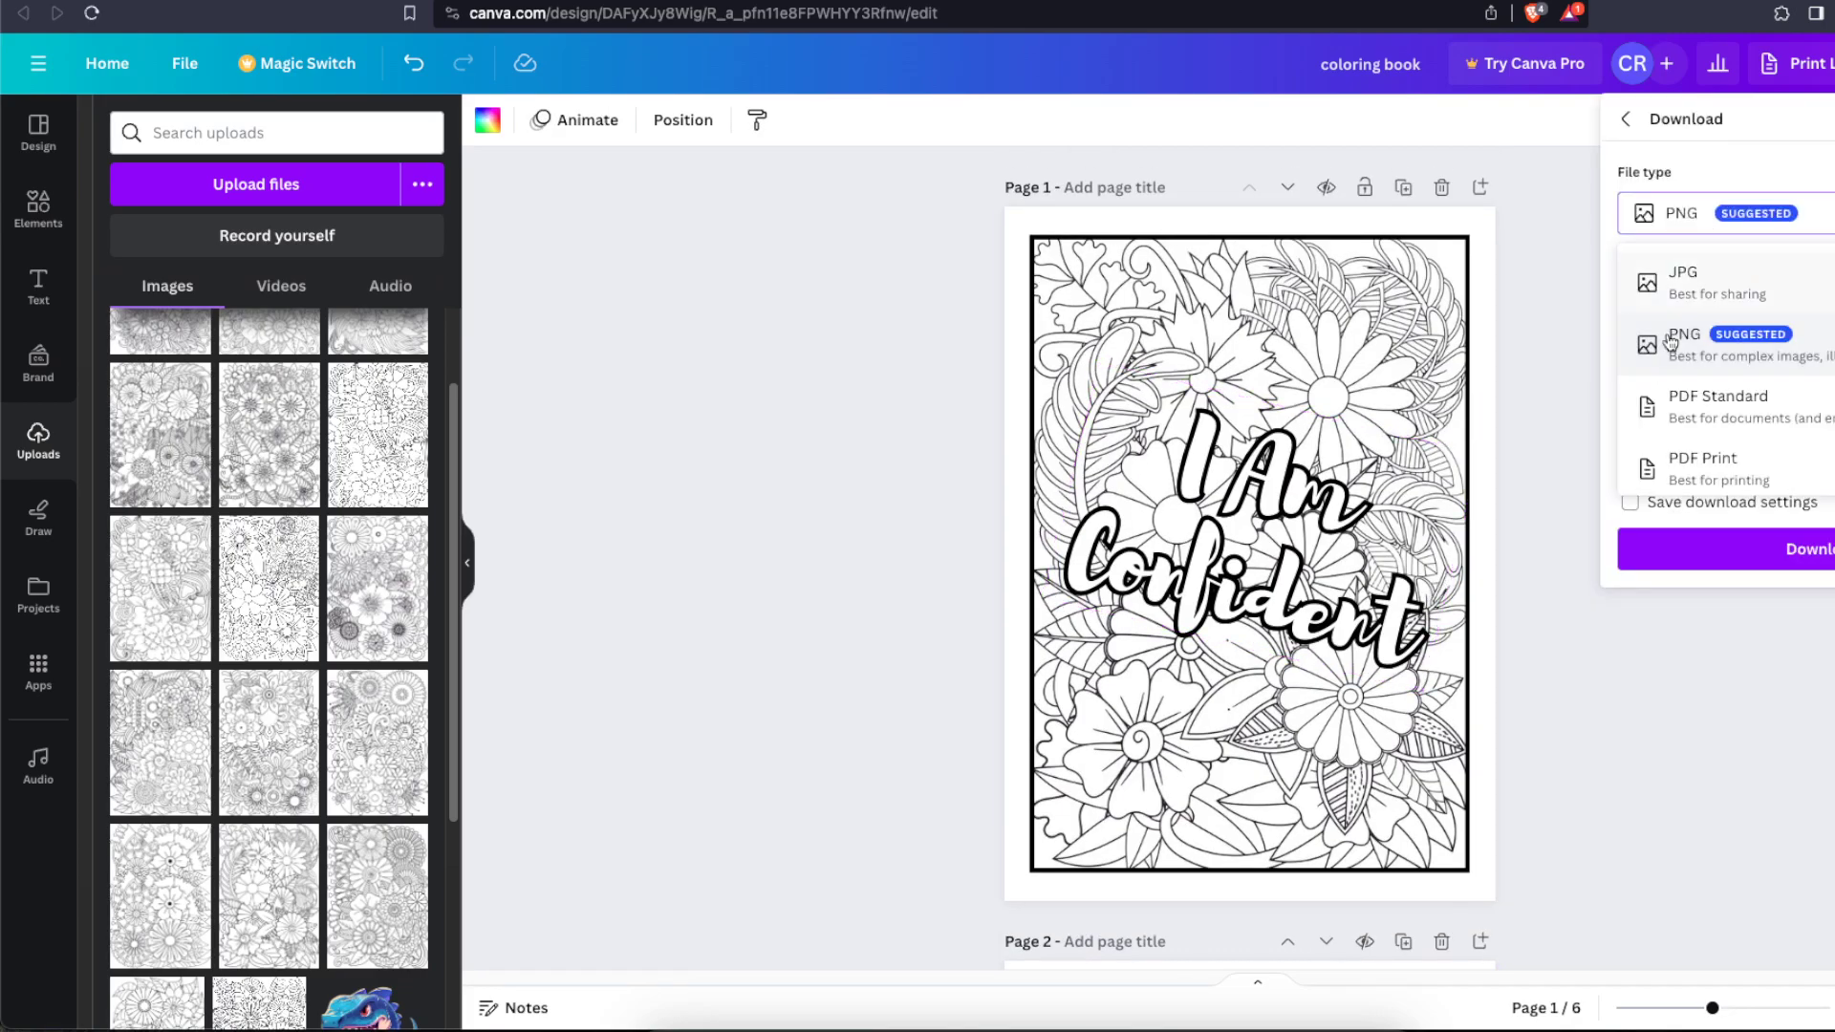
{"action": "left_click", "coordinate": [1677, 468]}
{"action": "left_click", "coordinate": [1682, 481]}
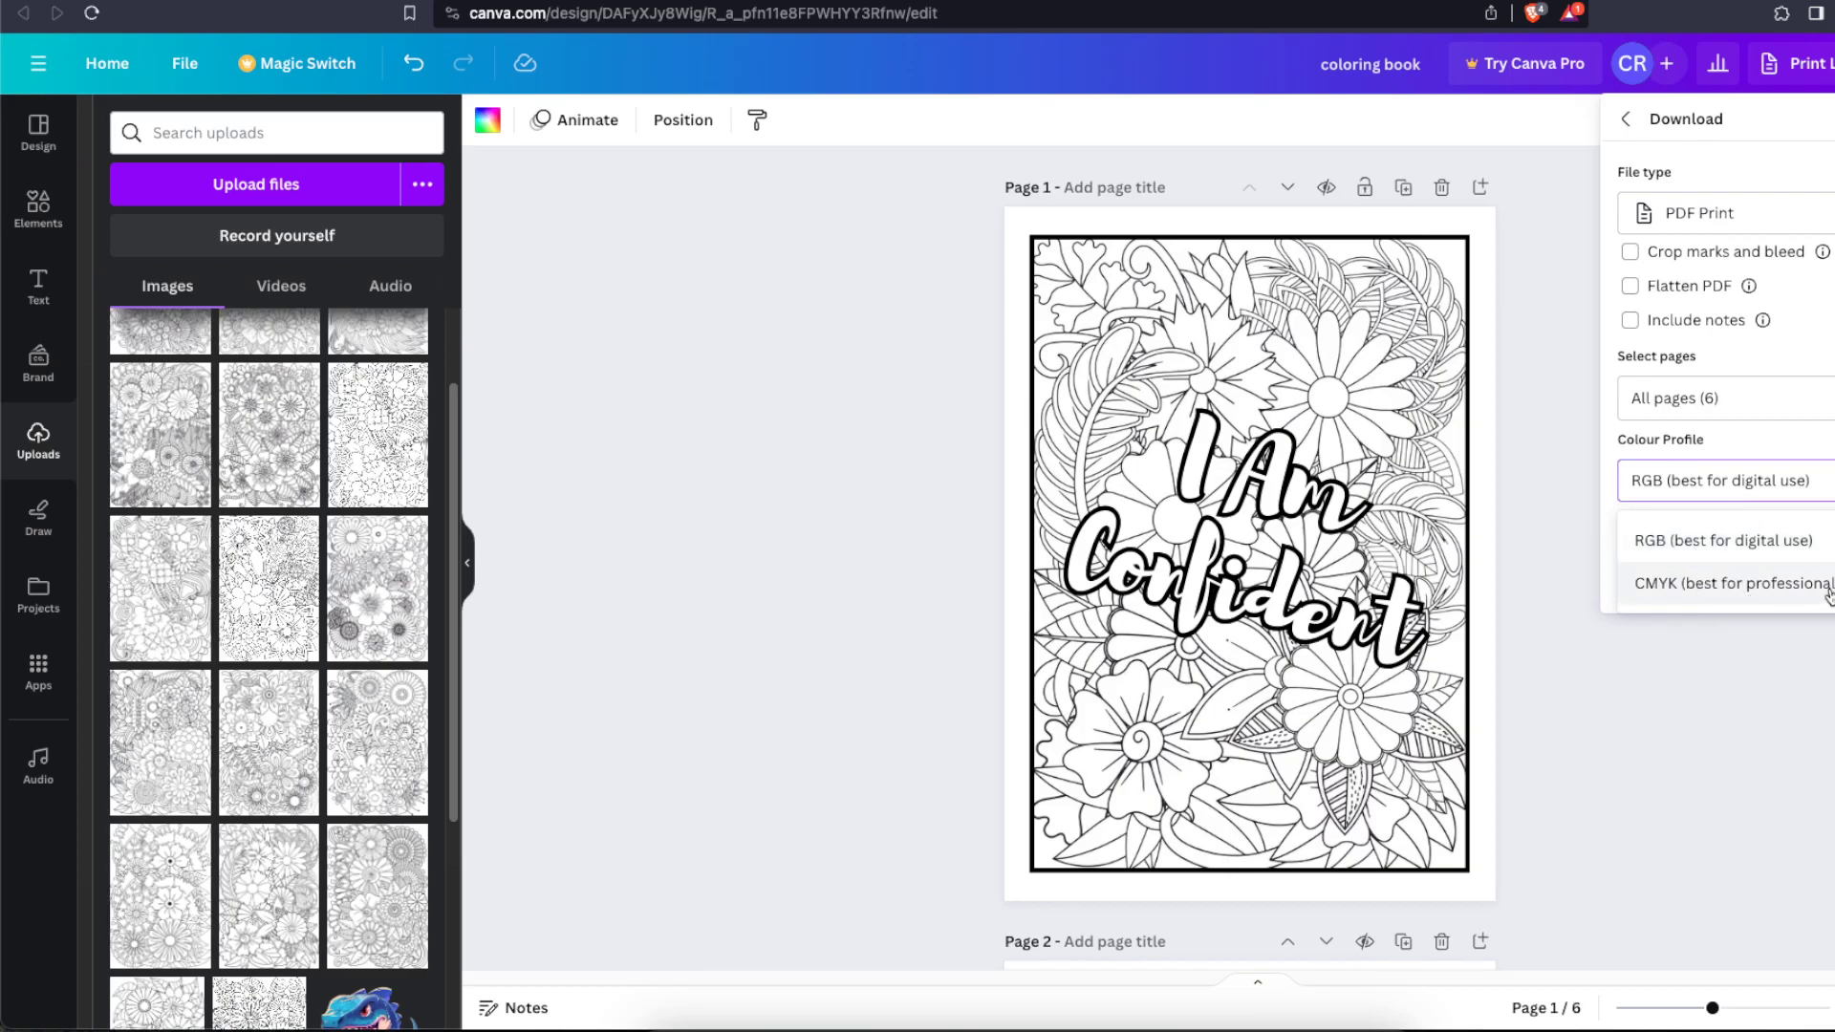
{"action": "left_click", "coordinate": [1763, 540]}
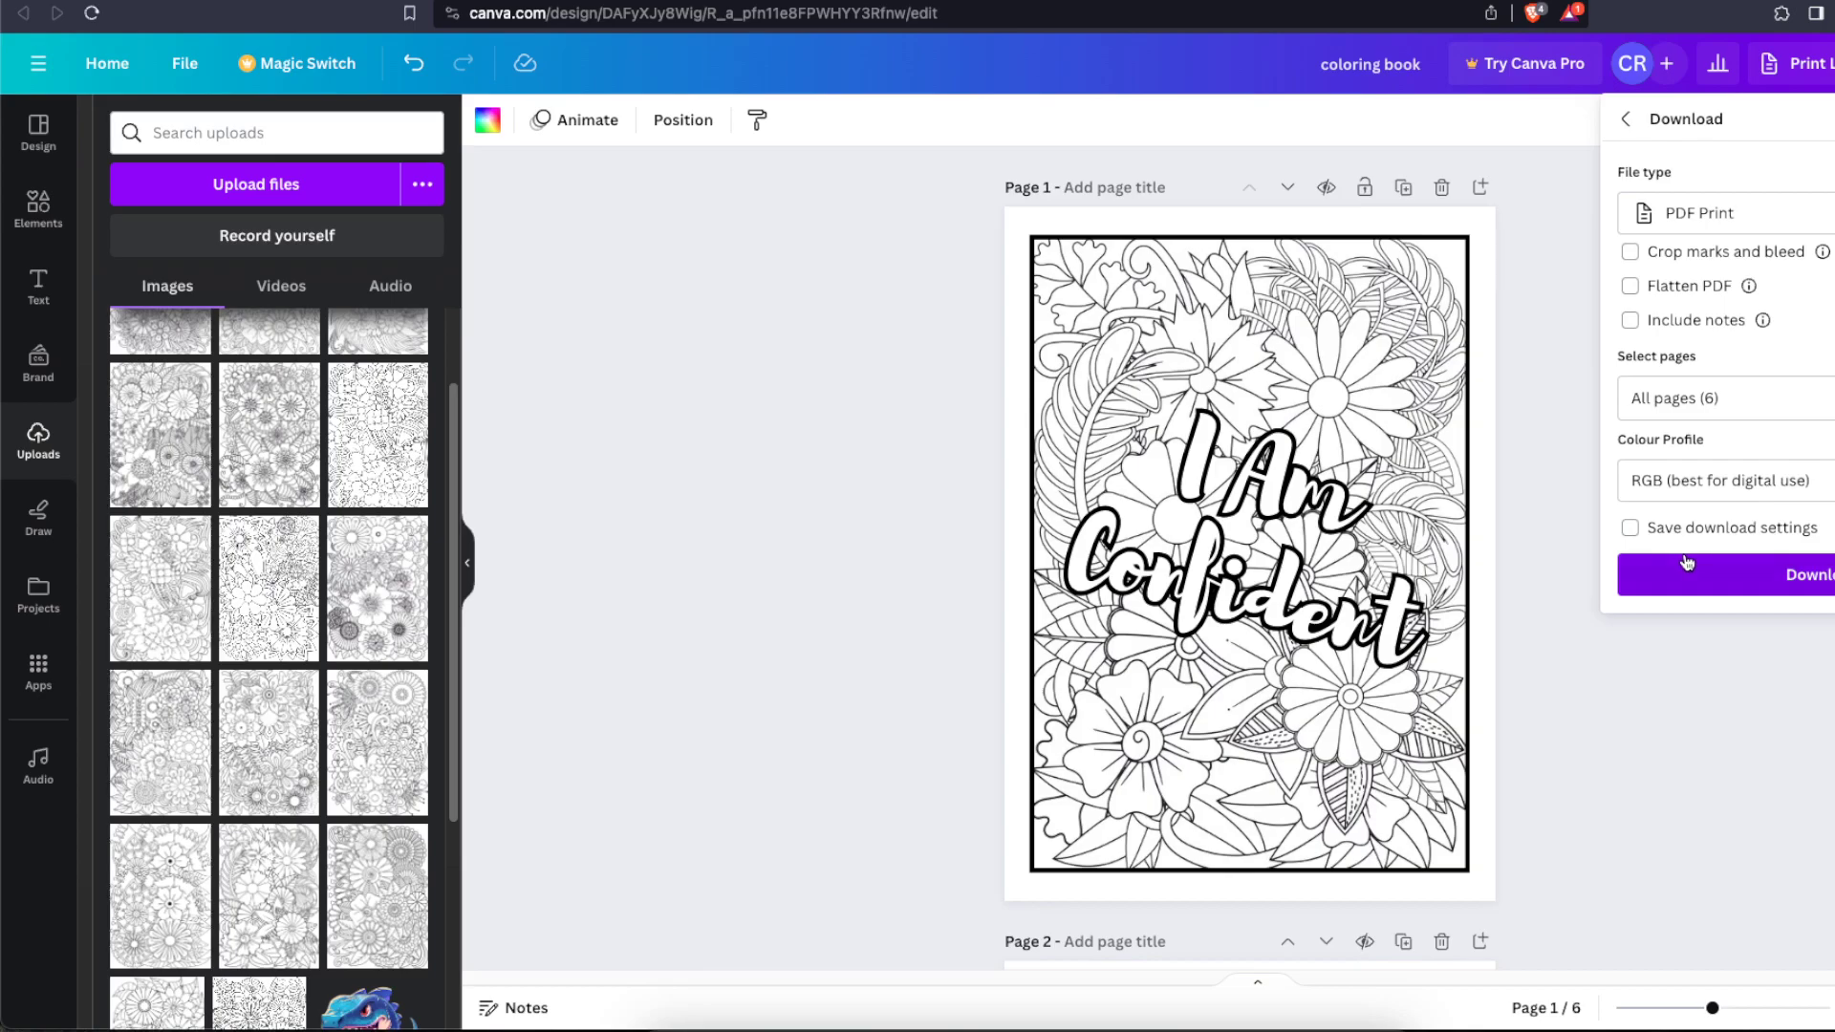
{"action": "left_click", "coordinate": [875, 319]}
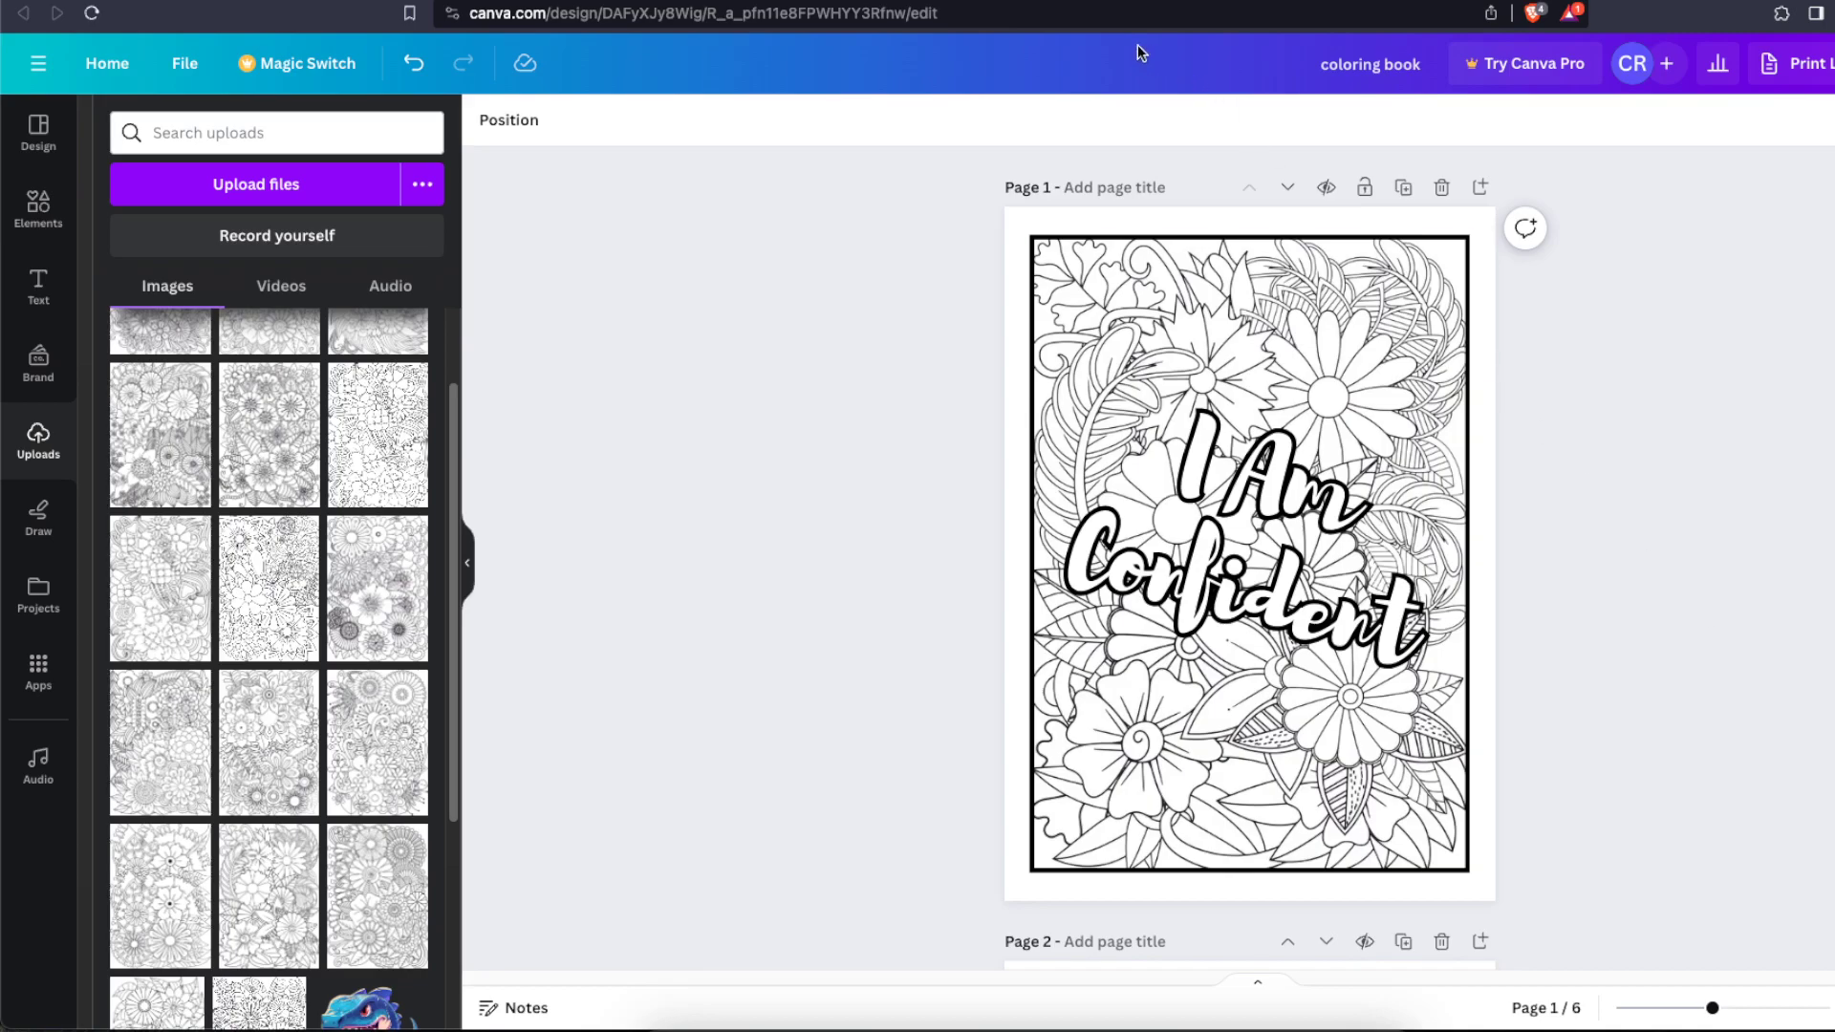
Step: Switch to Creative Fabrica, search for "mandala flower coloring cover" and browse the results
{"action": "left_click", "coordinate": [791, 2]}
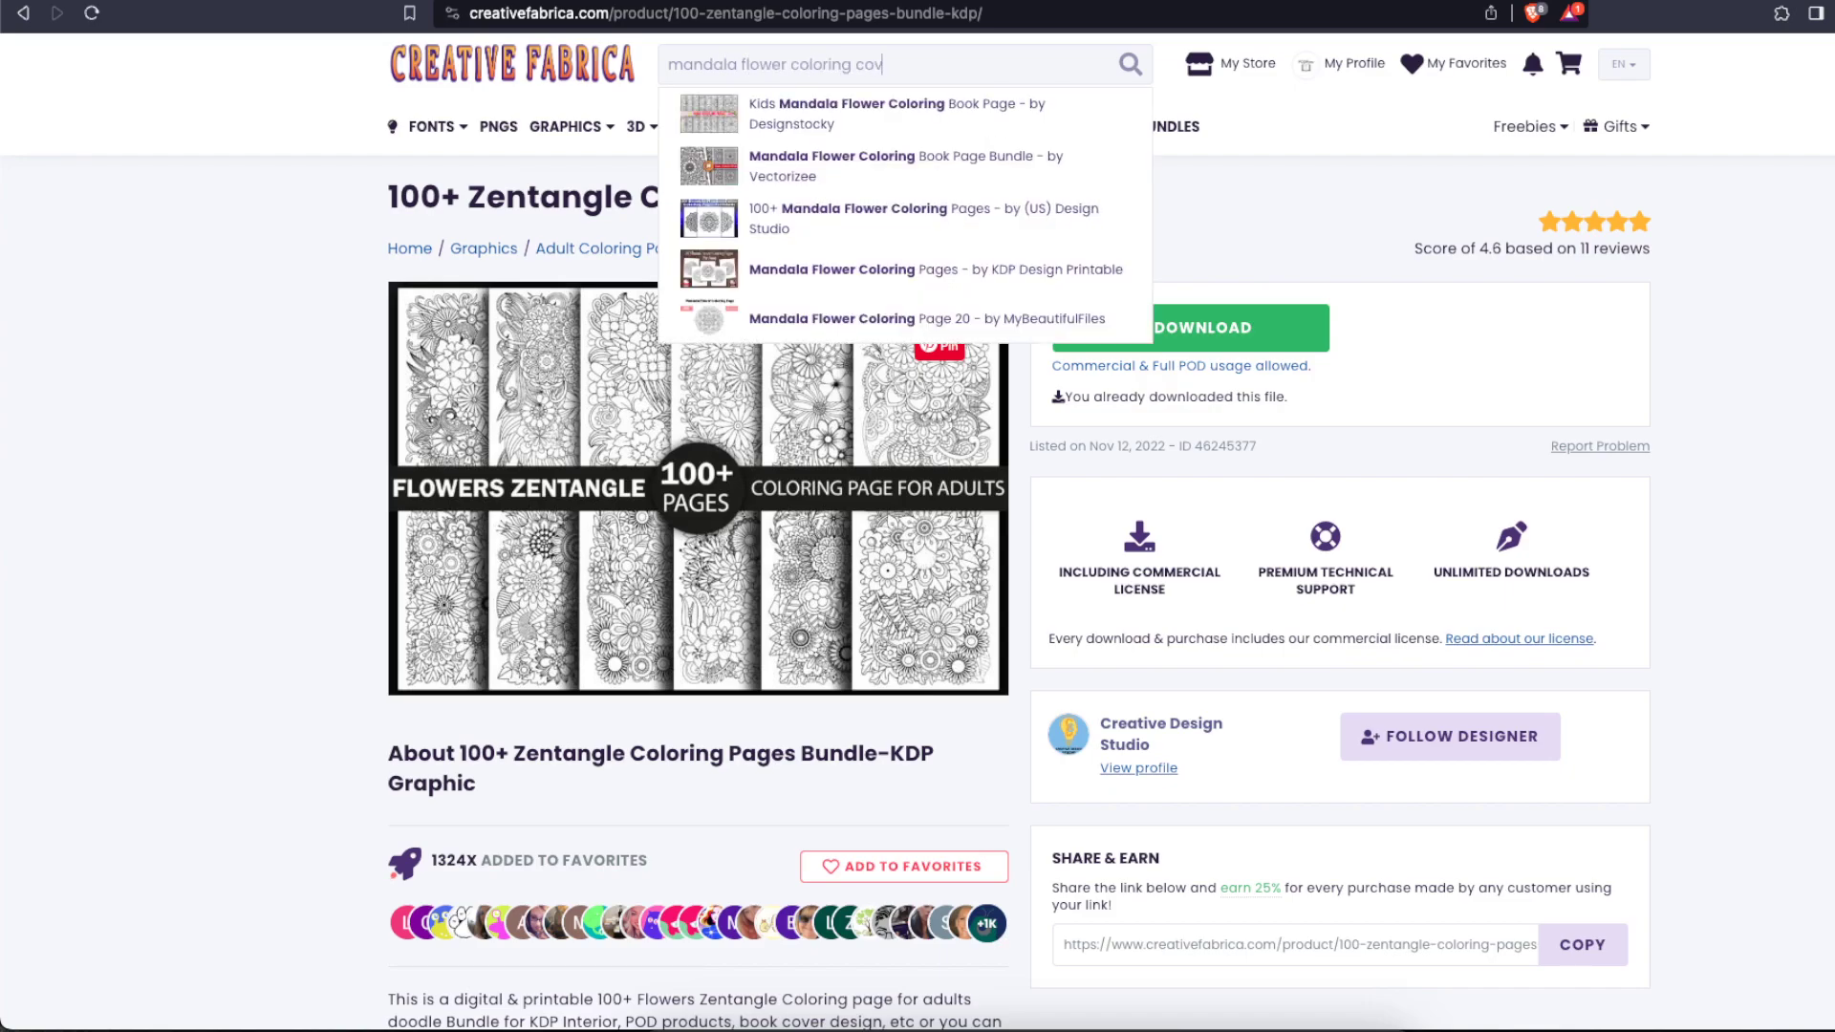
{"action": "type", "text": "er"}
{"action": "key", "text": "Return"}
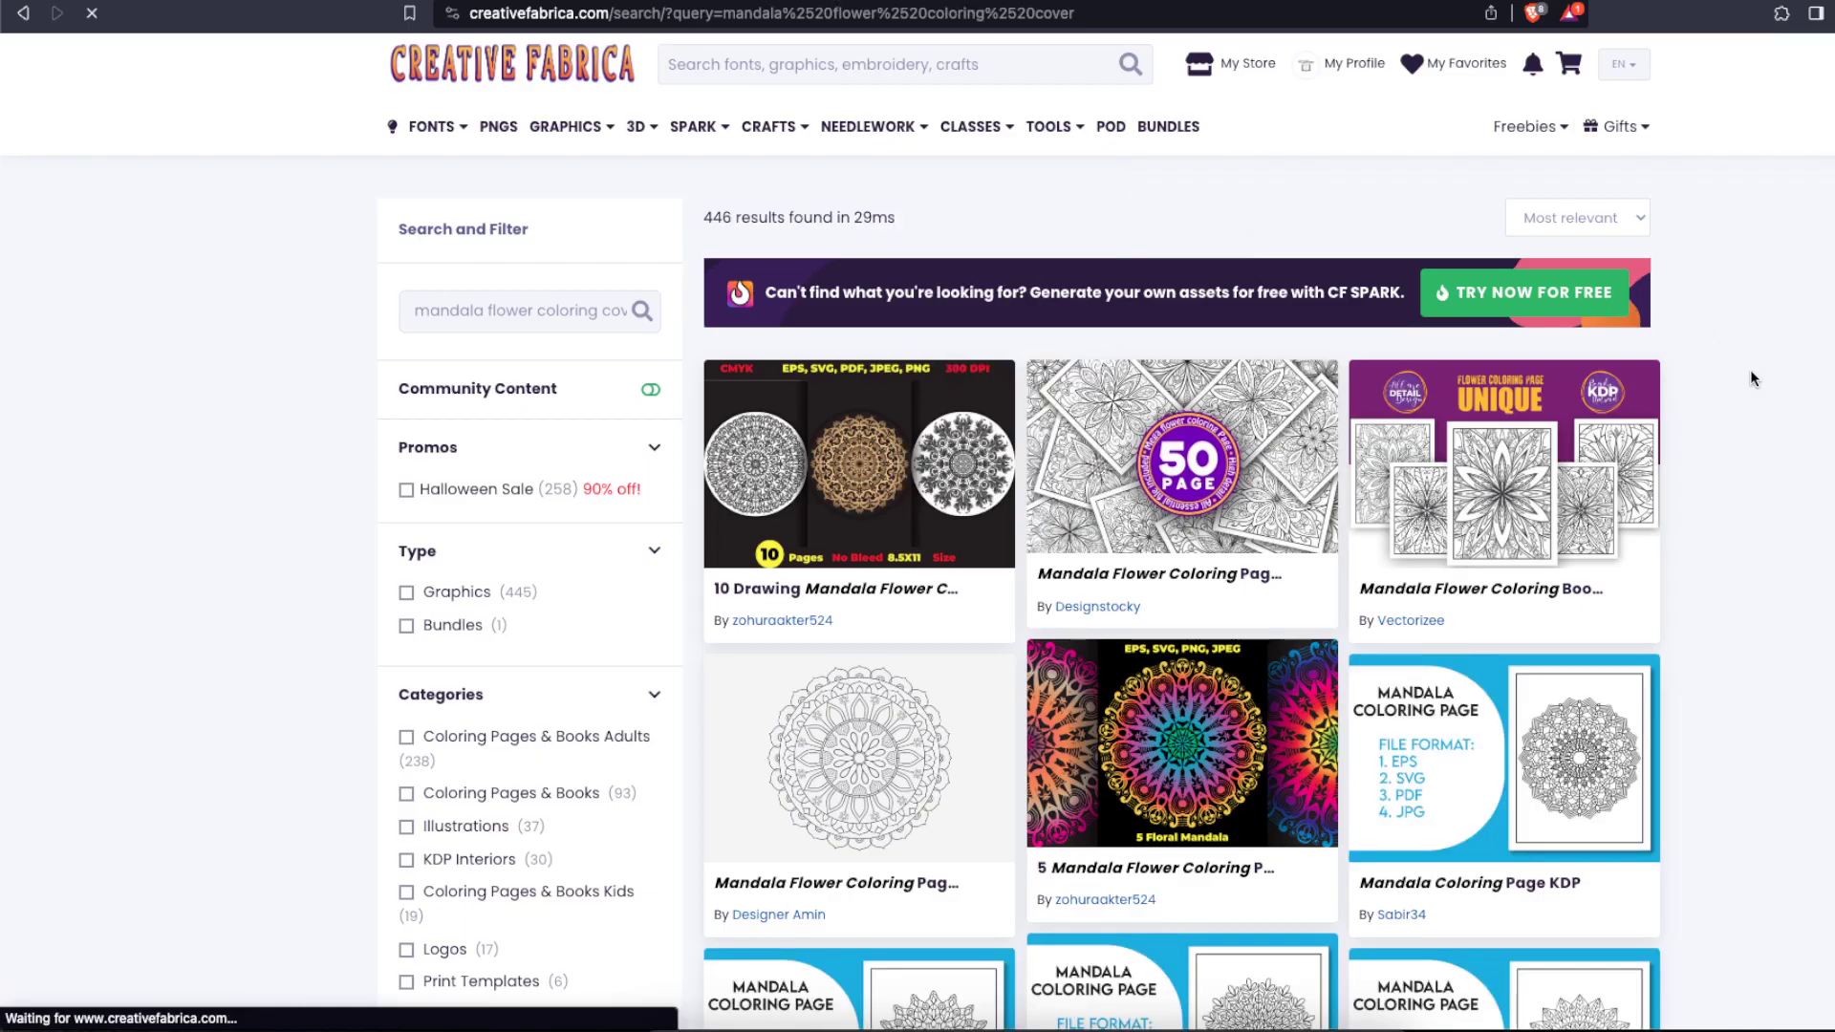
{"action": "scroll", "coordinate": [1750, 369], "scroll_direction": "down", "scroll_amount": 20}
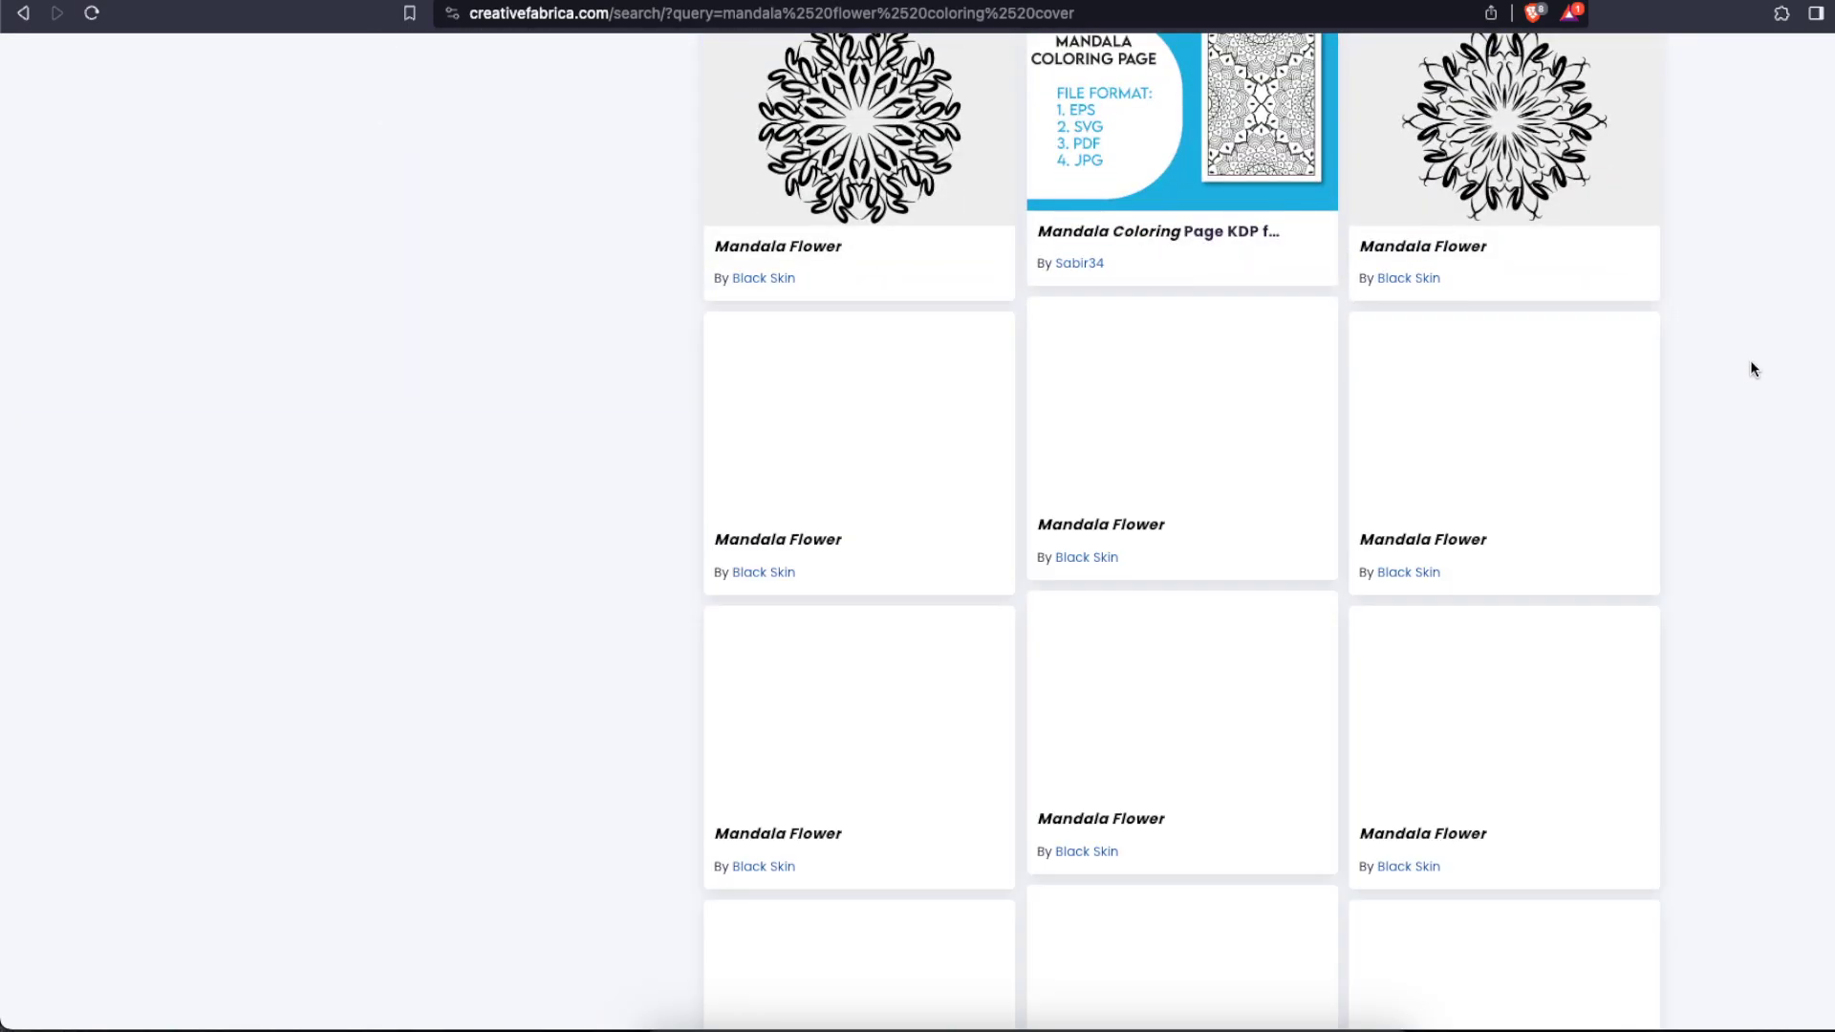
{"action": "scroll", "coordinate": [1751, 369], "scroll_direction": "down", "scroll_amount": 5}
{"action": "scroll", "coordinate": [1751, 368], "scroll_direction": "up", "scroll_amount": 20}
{"action": "scroll", "coordinate": [854, 207], "scroll_direction": "up", "scroll_amount": 3}
Step: Search Creative Fabrica for "coloring book cover" and browse the results for a suitable cover design
{"action": "left_click", "coordinate": [716, 67]}
{"action": "type", "text": "colo"}
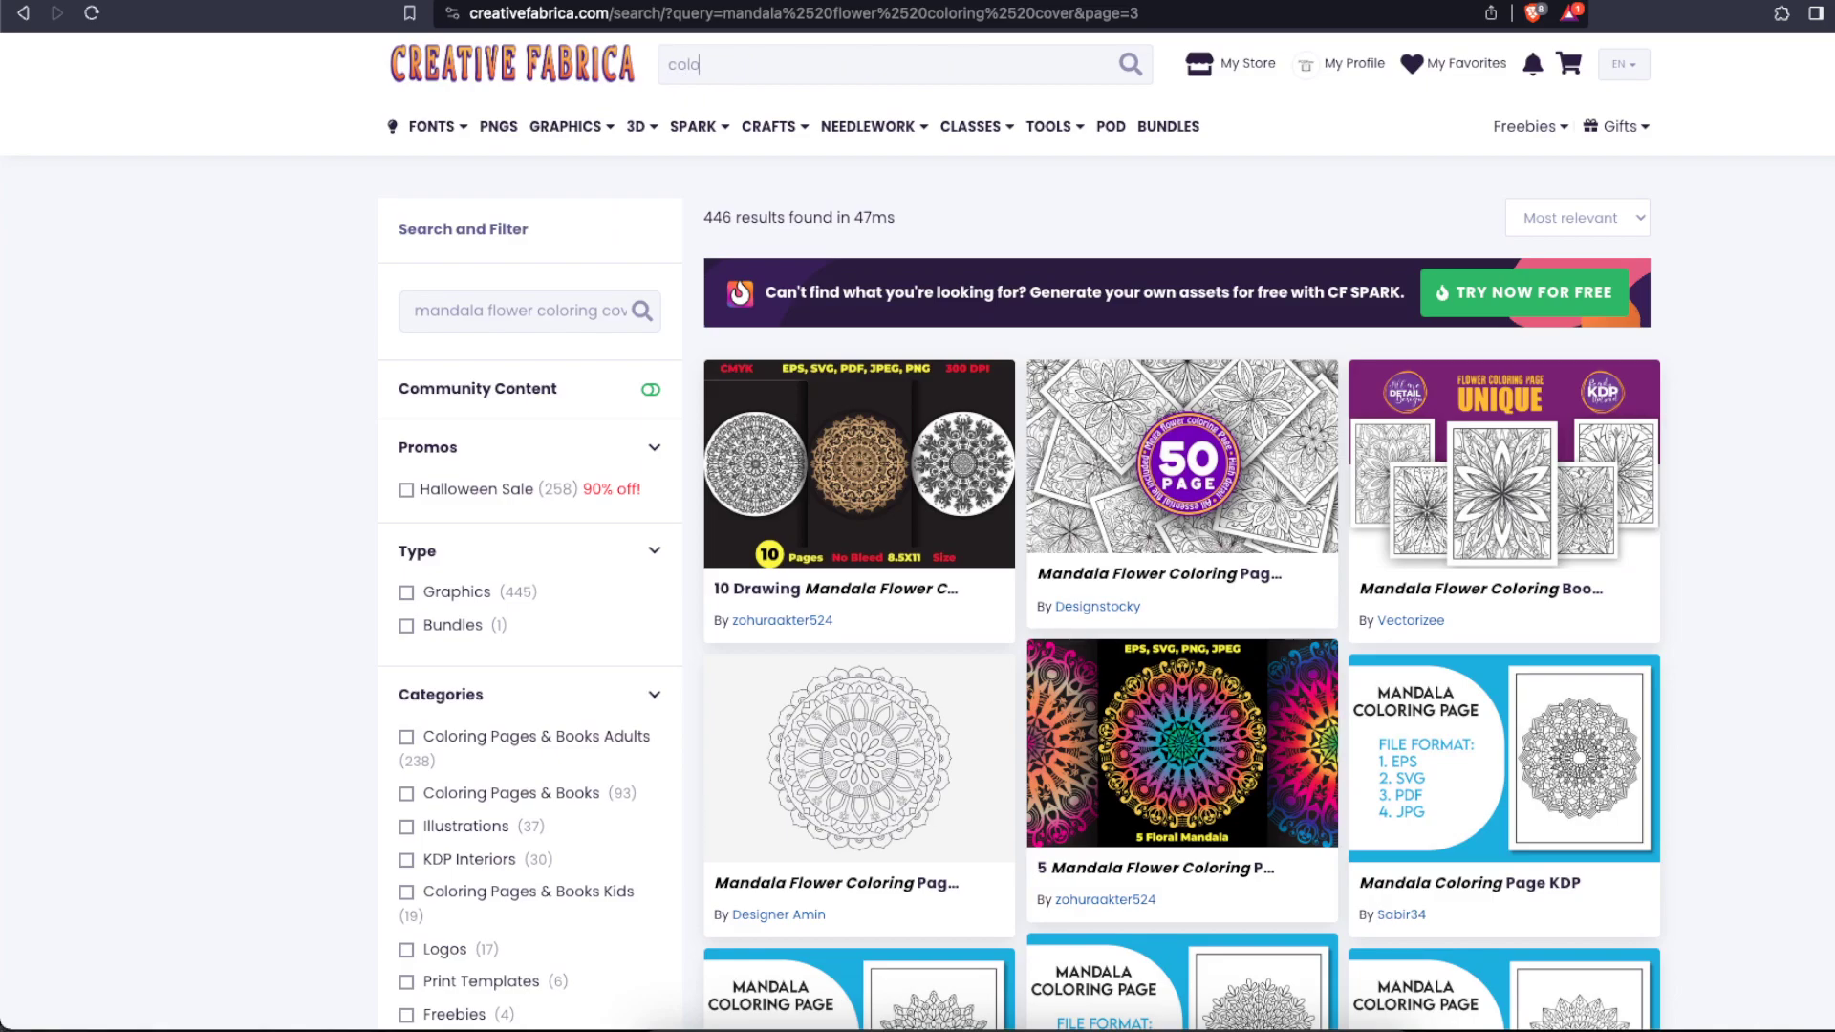
{"action": "type", "text": "ring book cover"}
{"action": "key", "text": "Return"}
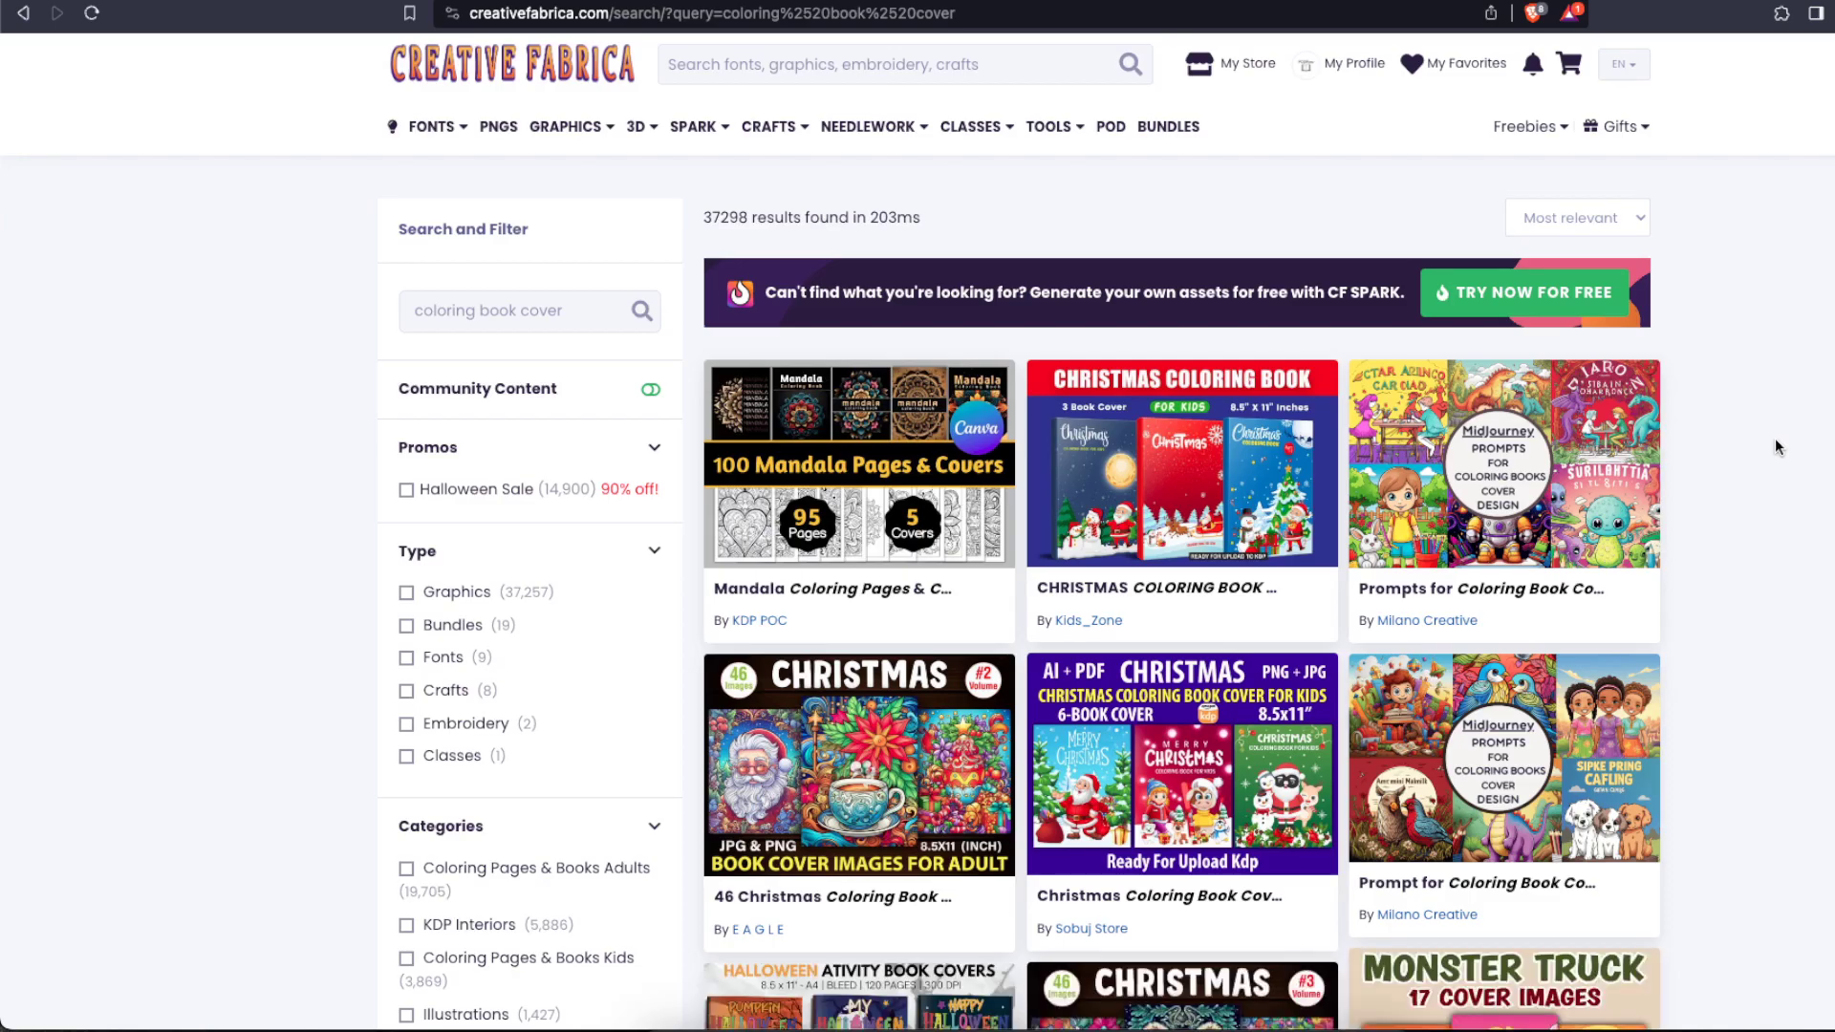
{"action": "scroll", "coordinate": [1774, 446], "scroll_direction": "down", "scroll_amount": 5}
{"action": "scroll", "coordinate": [1774, 438], "scroll_direction": "down", "scroll_amount": 4}
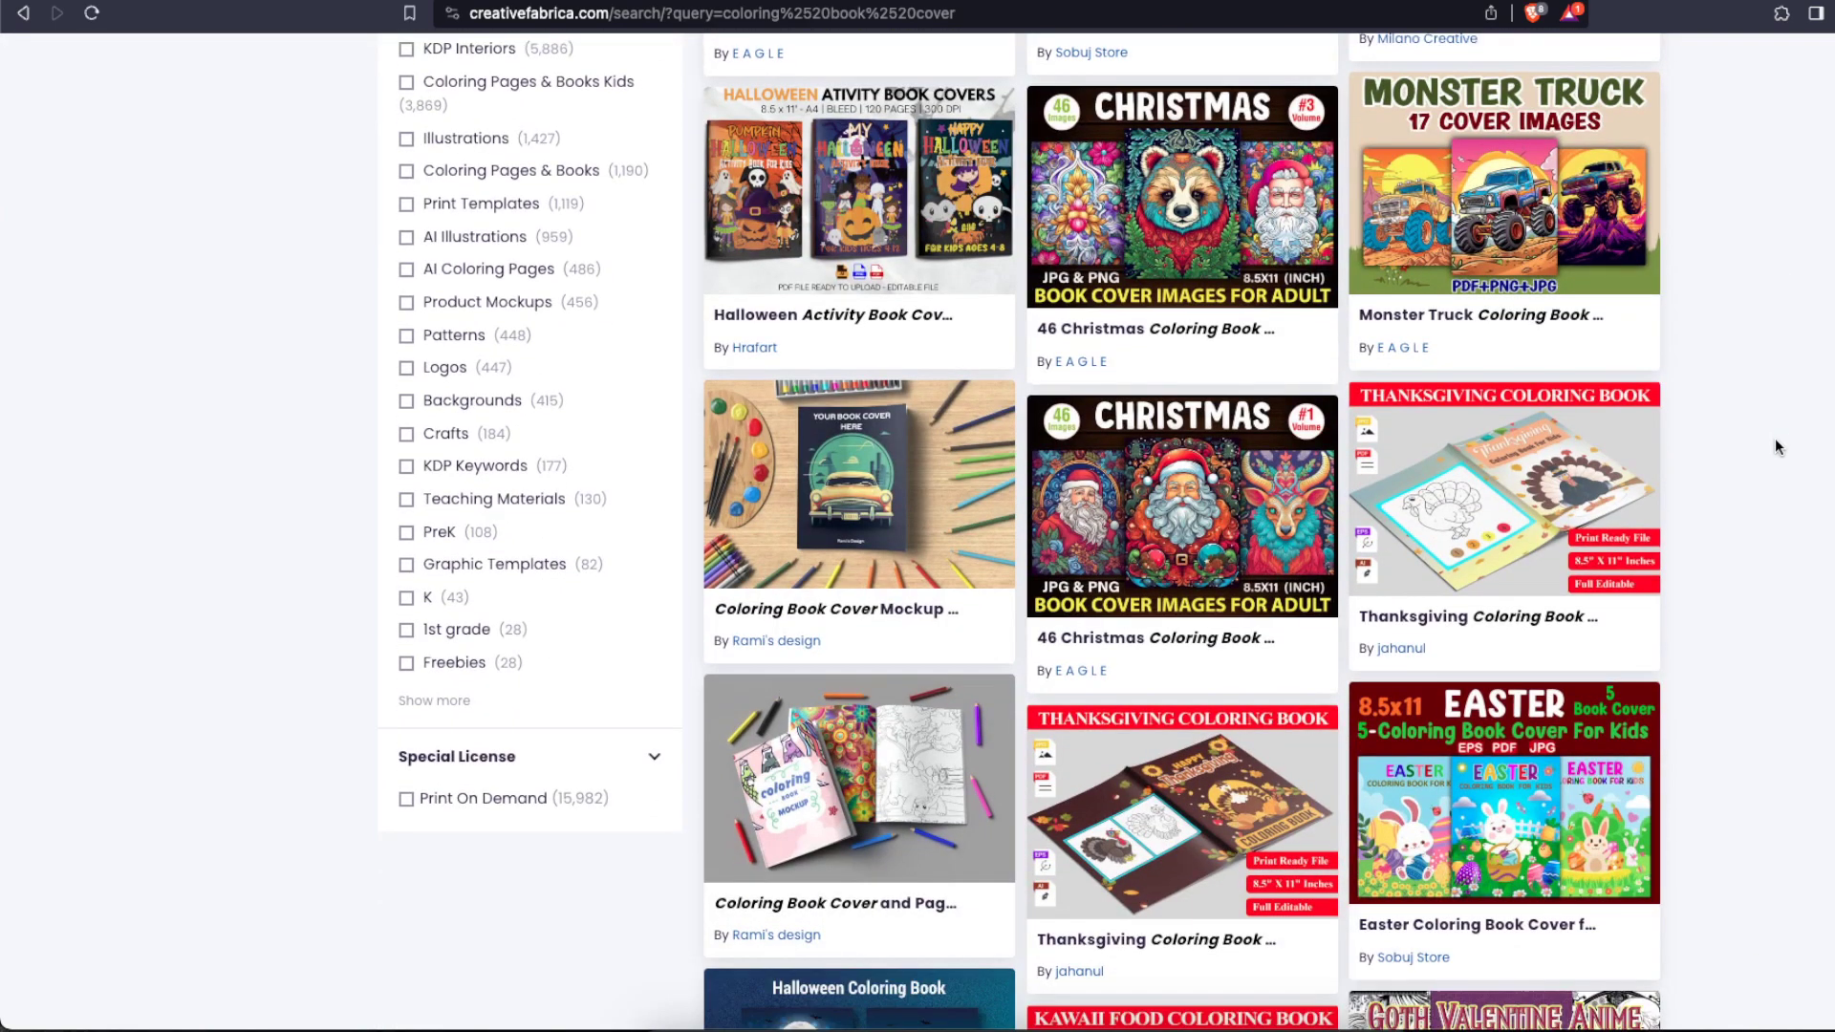
{"action": "scroll", "coordinate": [1775, 438], "scroll_direction": "up", "scroll_amount": 5}
{"action": "scroll", "coordinate": [1775, 437], "scroll_direction": "down", "scroll_amount": 13}
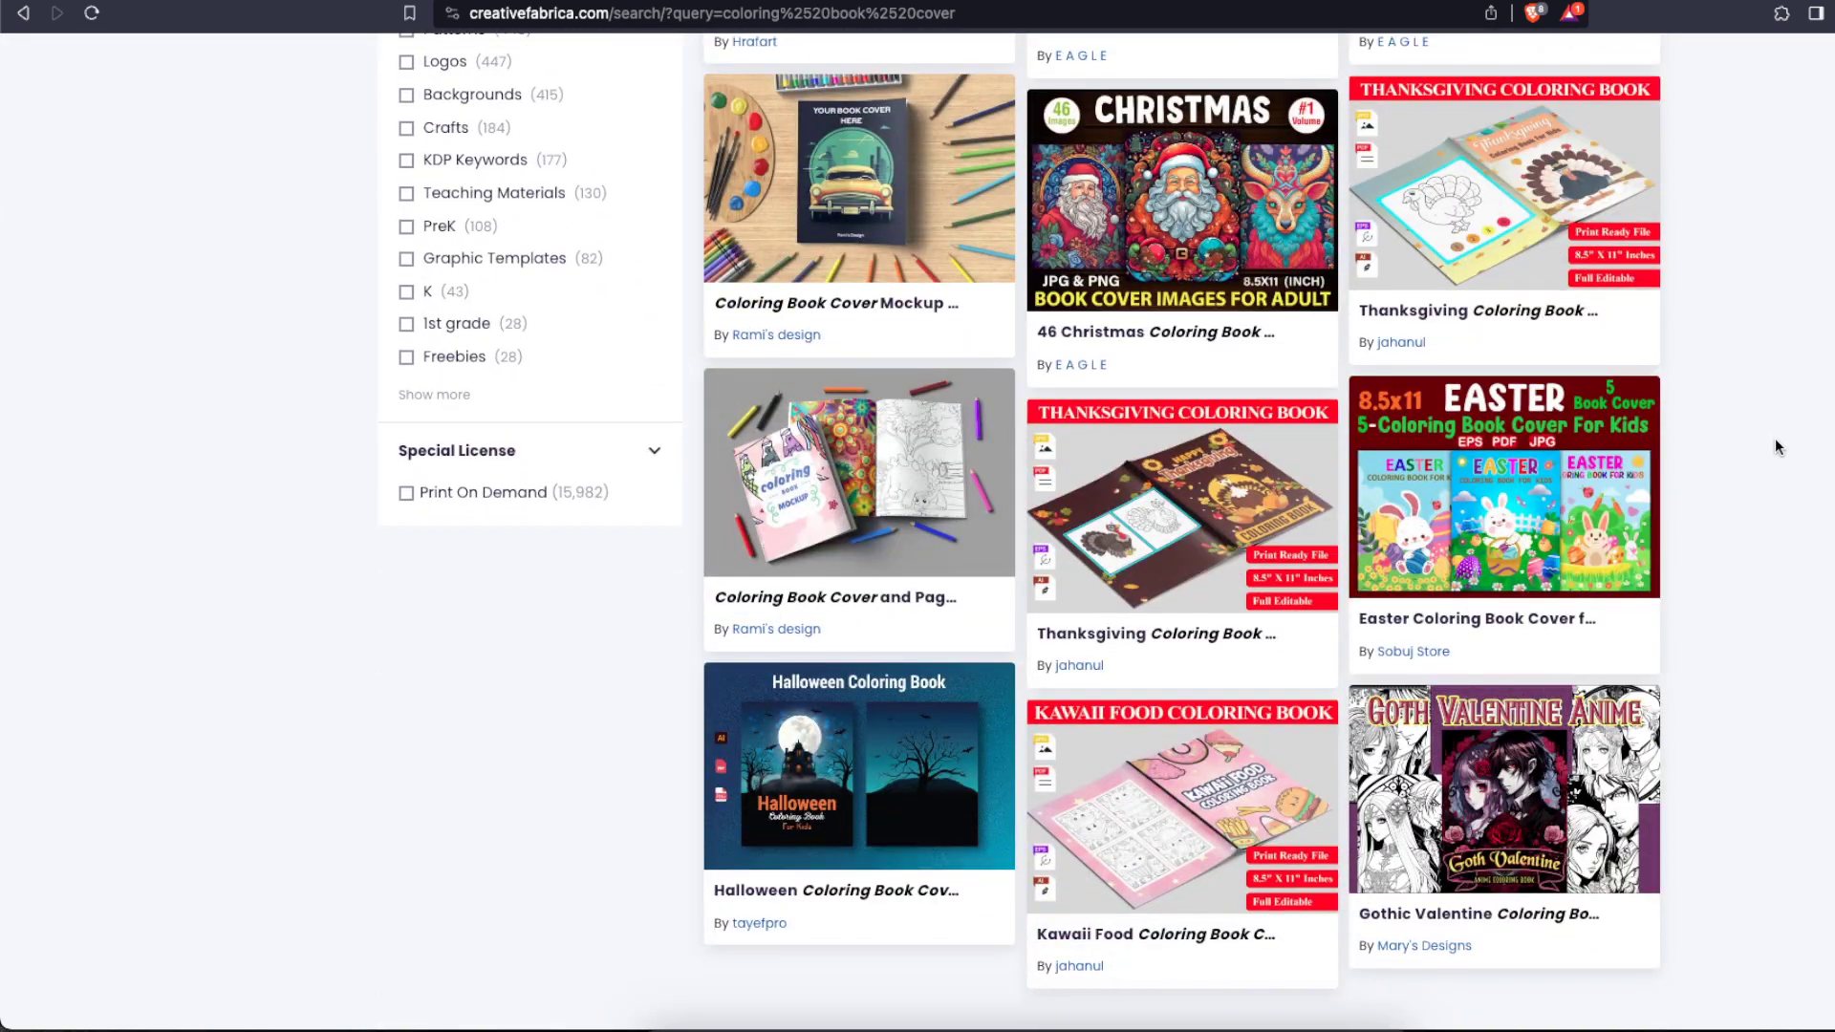
{"action": "scroll", "coordinate": [1775, 447], "scroll_direction": "down", "scroll_amount": 5}
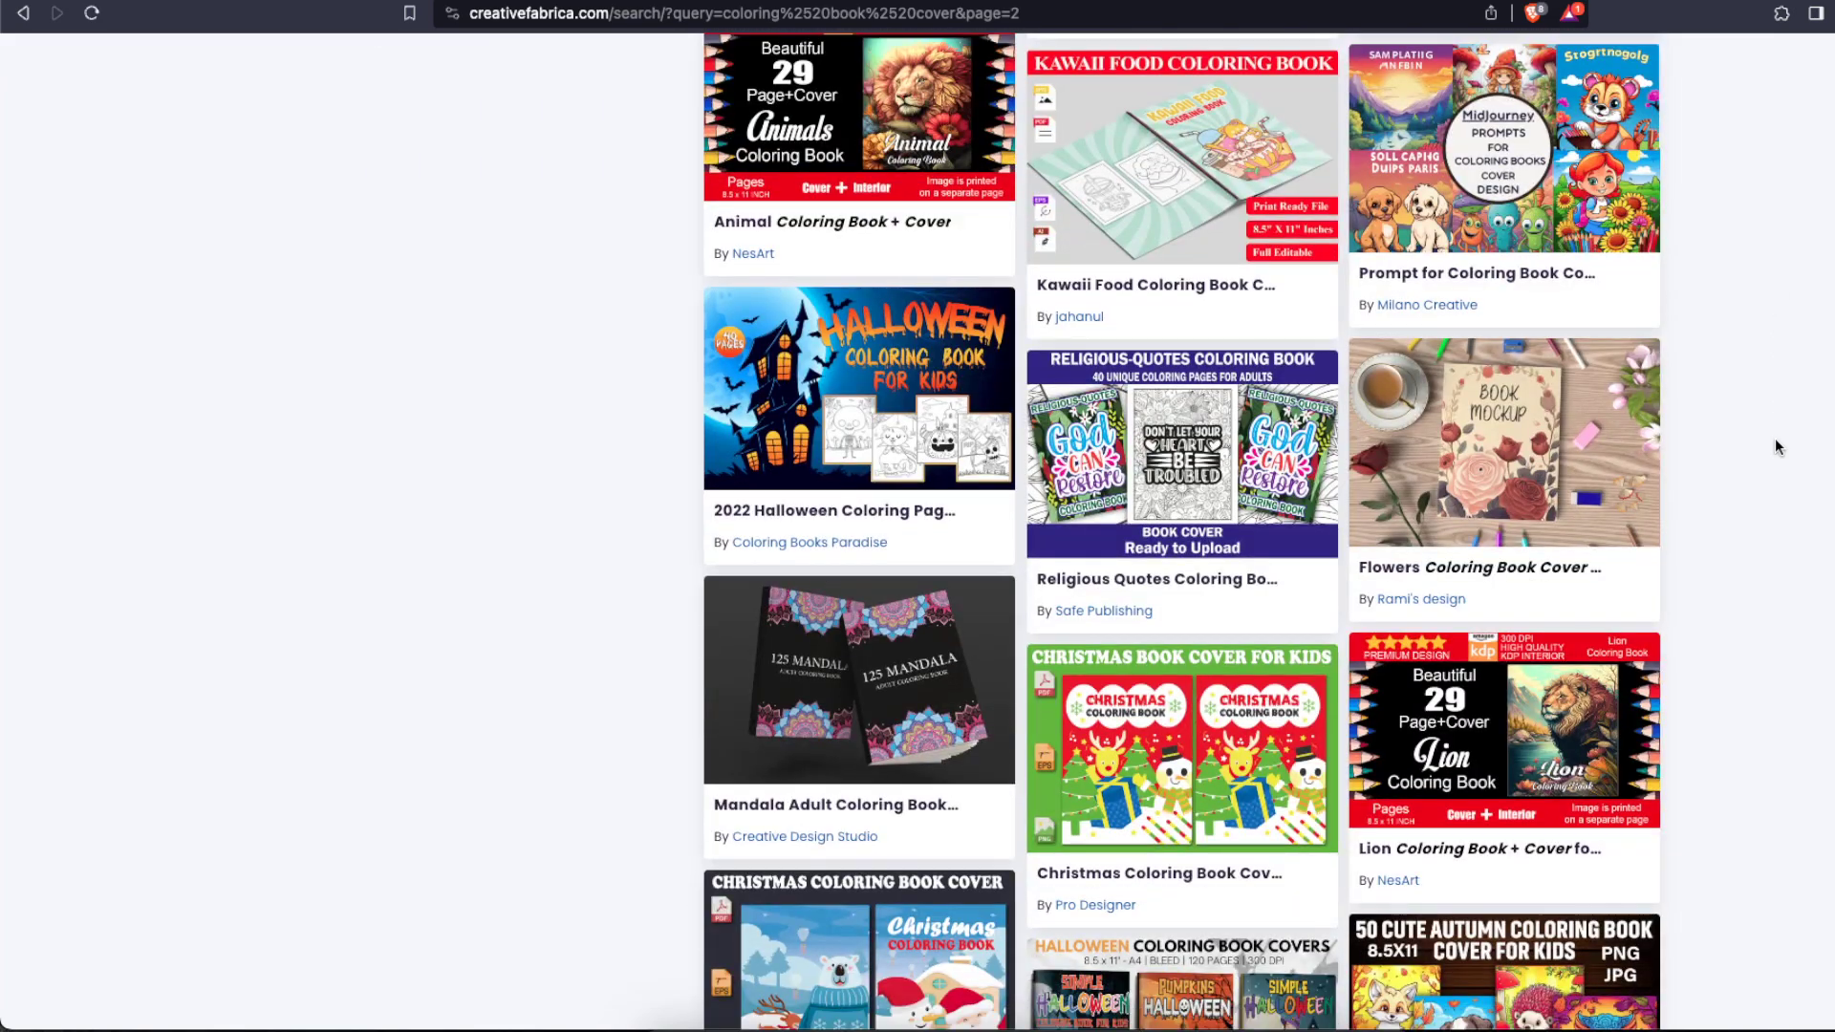
Step: Search for "flower coloring pages" and download the "200 Stress Relief Flower Coloring Pages" bundle that includes 20 book covers
{"action": "scroll", "coordinate": [1775, 446], "scroll_direction": "down", "scroll_amount": 3}
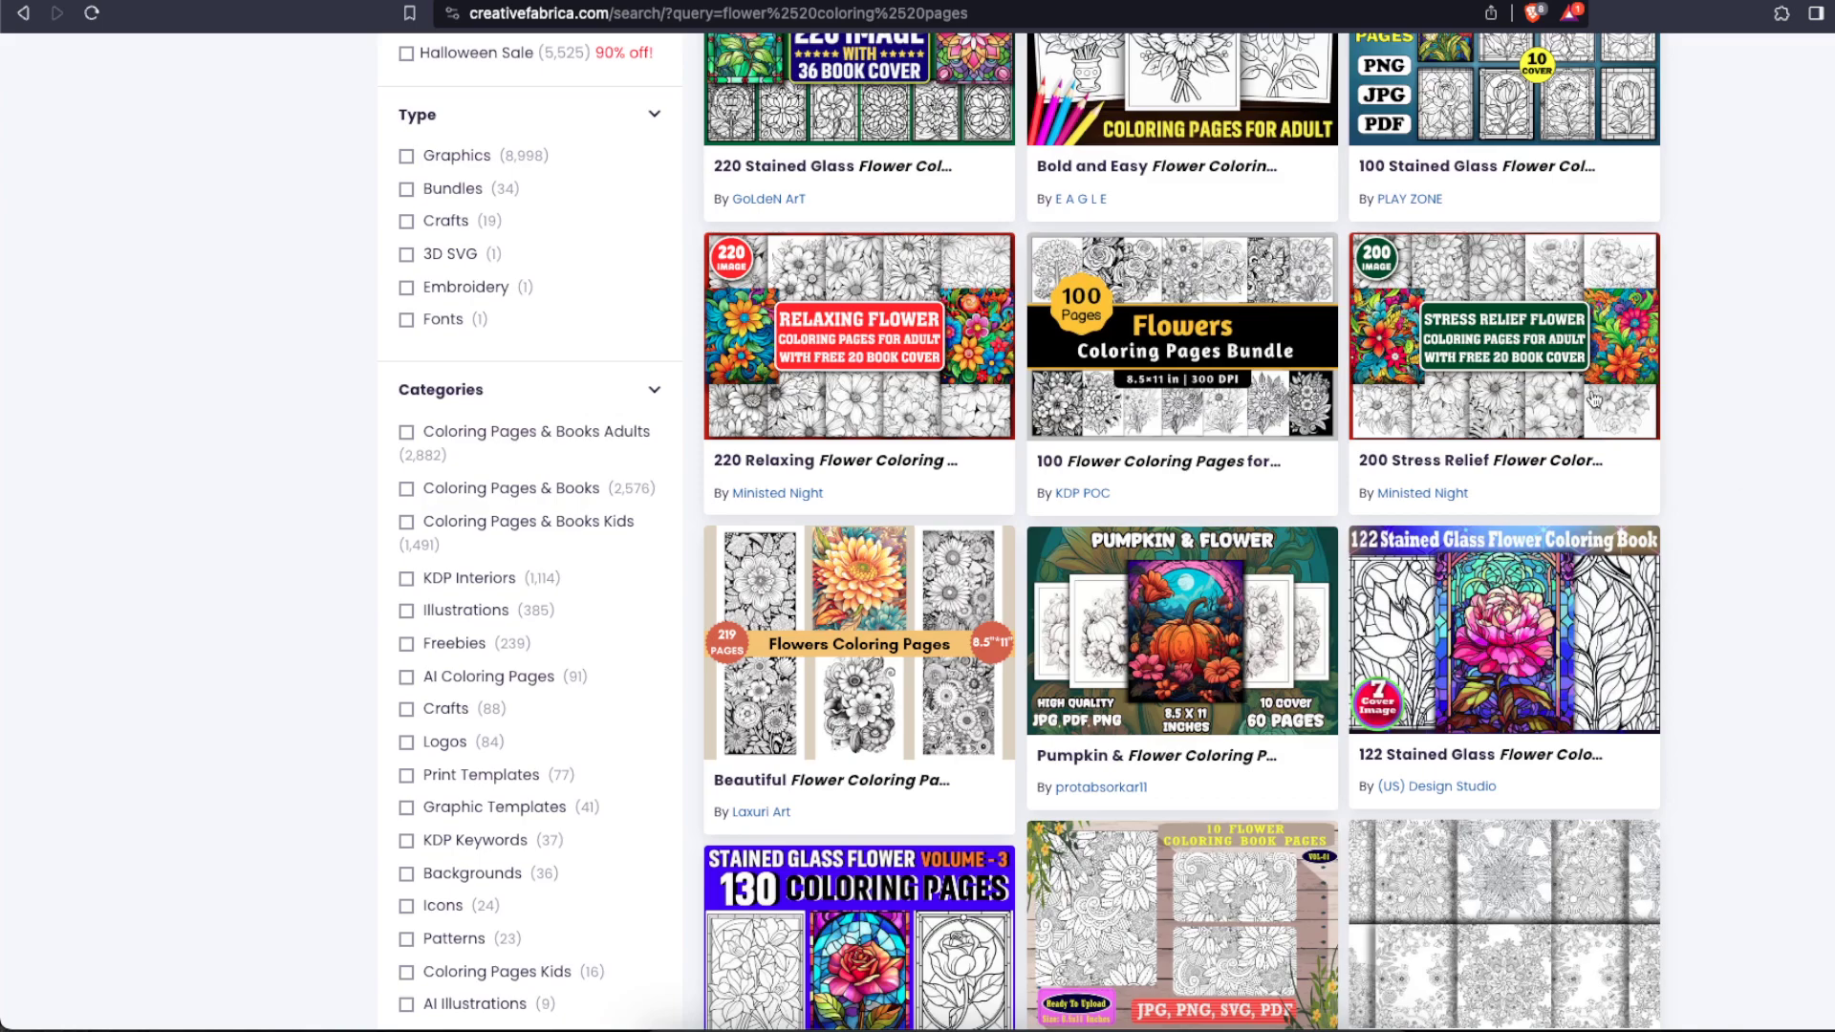
{"action": "left_click", "coordinate": [1587, 393]}
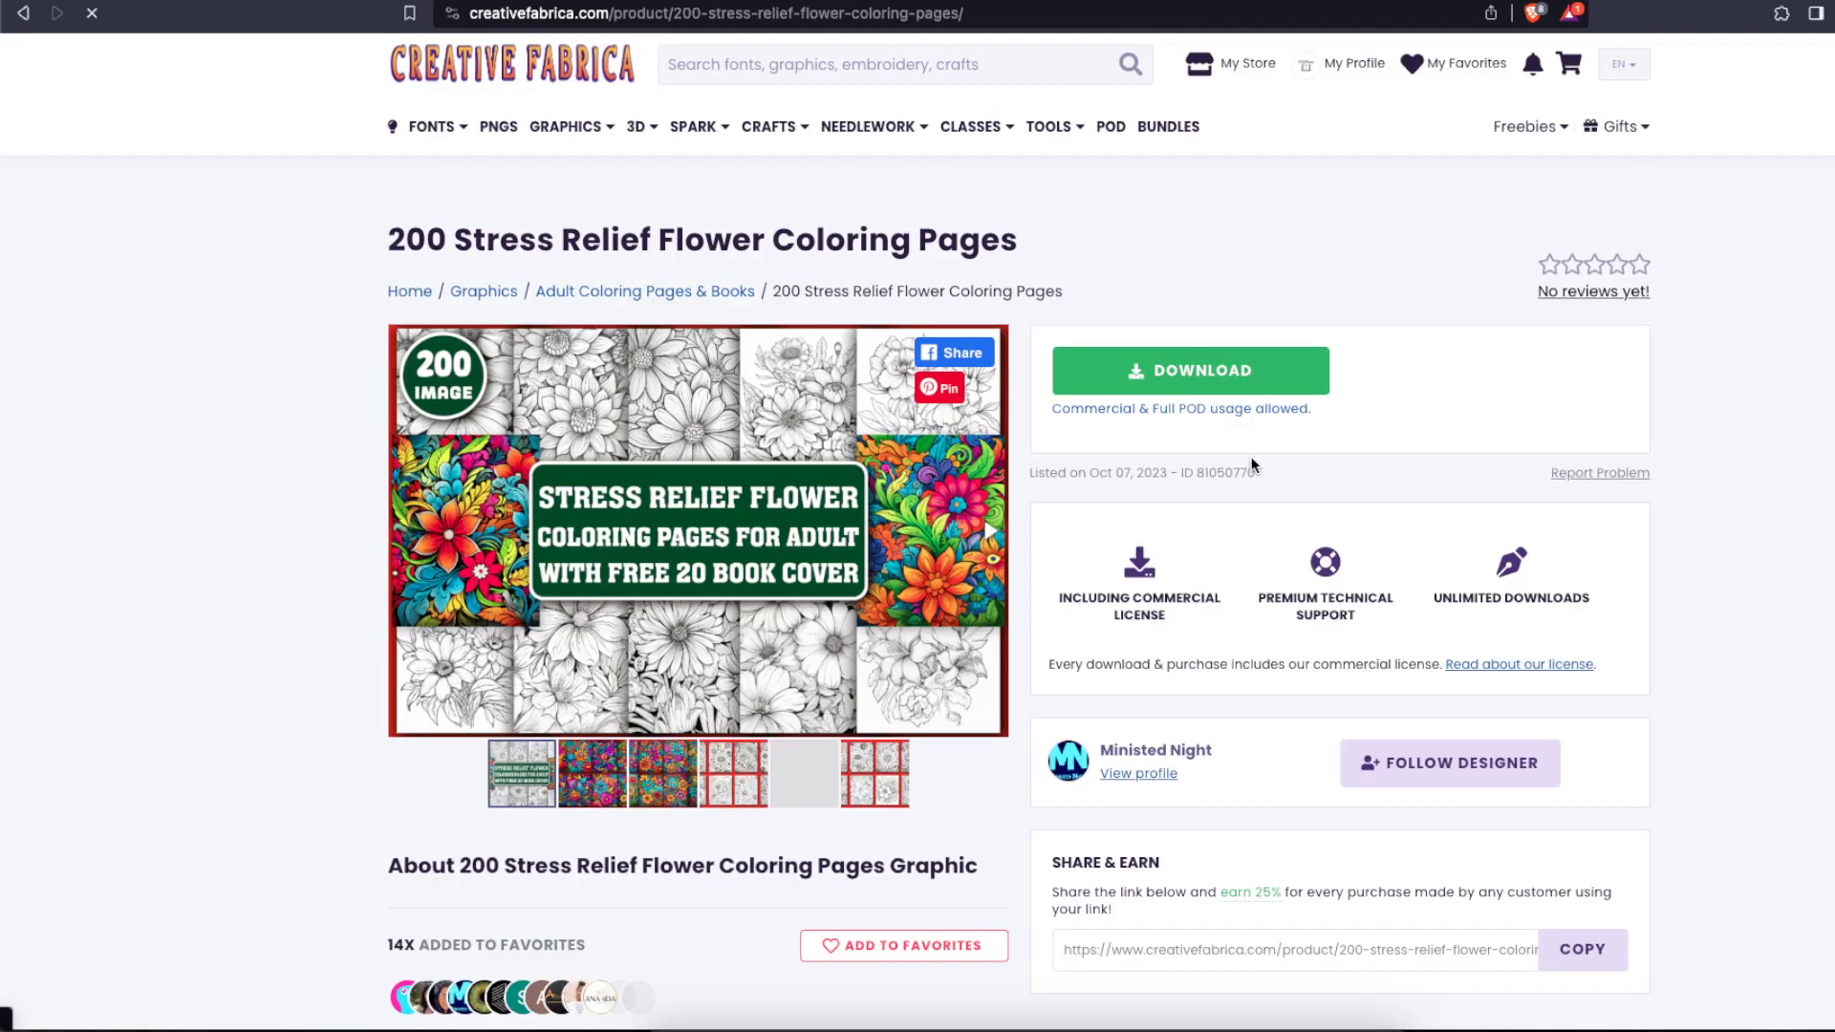
{"action": "left_click", "coordinate": [1226, 390]}
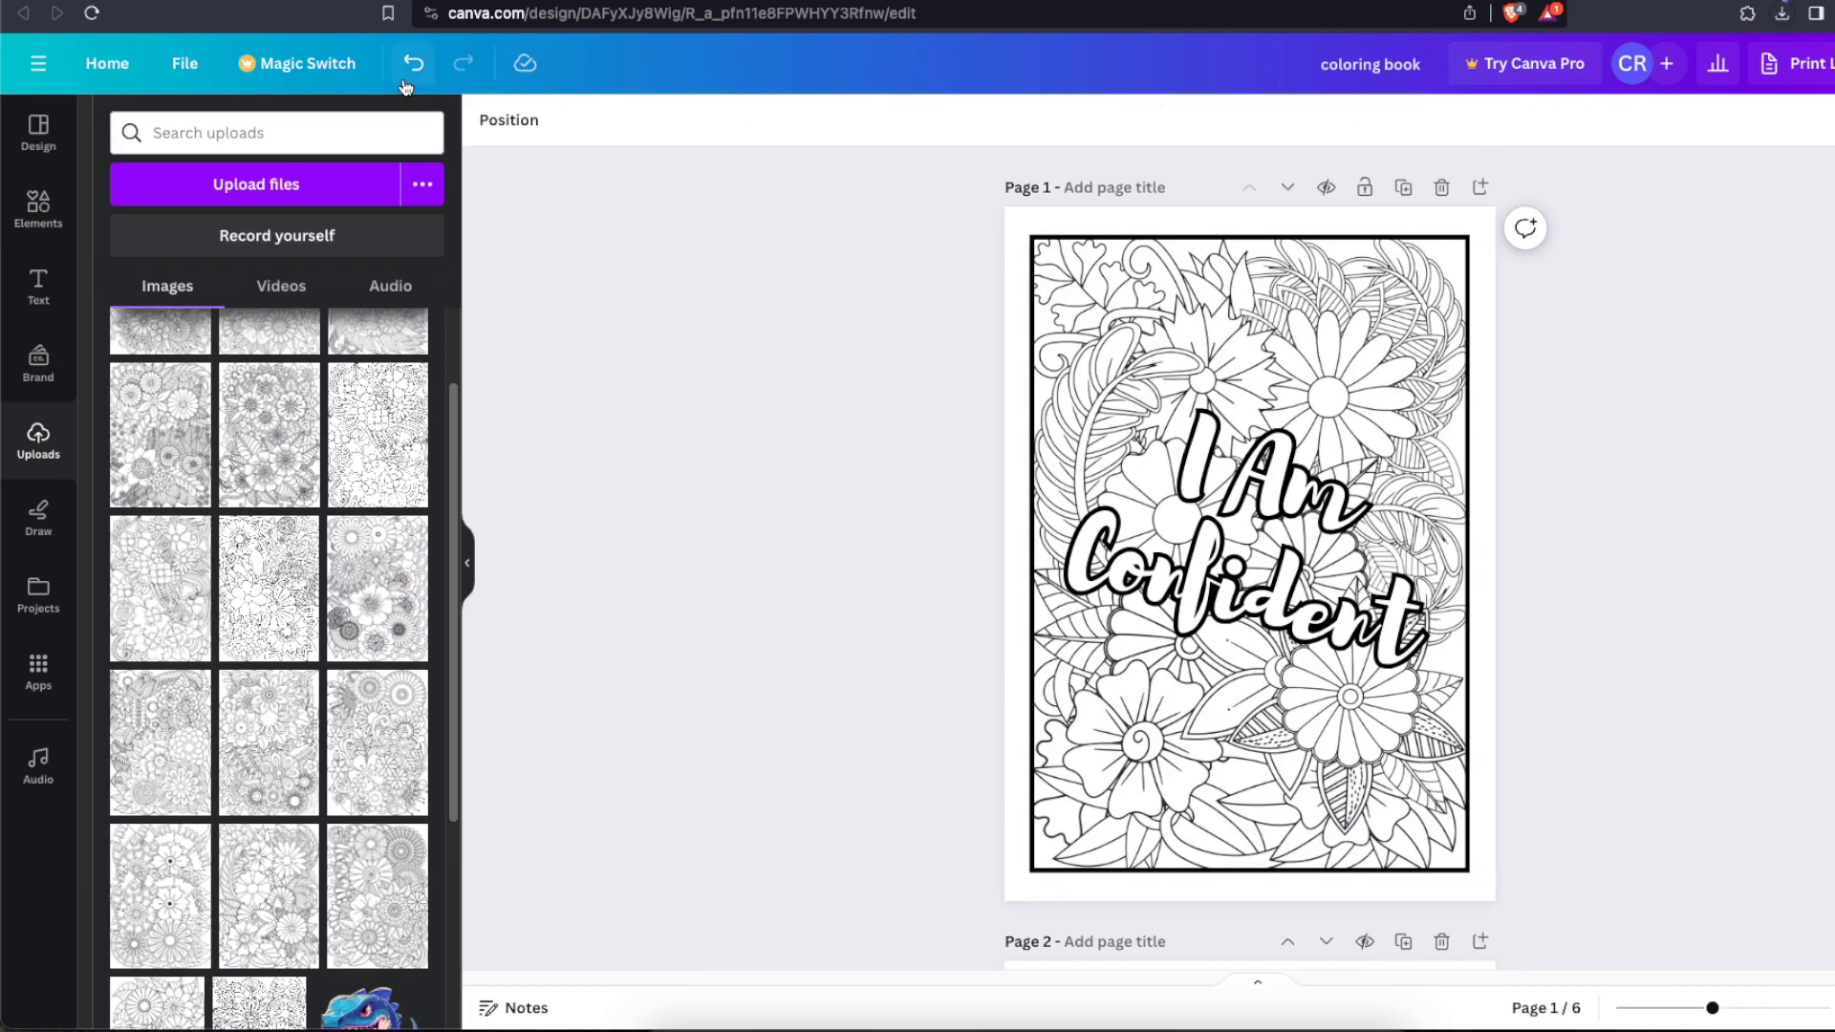
Step: Switch from Canva to the Inches to Pixels Converter website and examine its PPI and inch fields
{"action": "left_click", "coordinate": [185, 64]}
{"action": "left_click", "coordinate": [612, 252]}
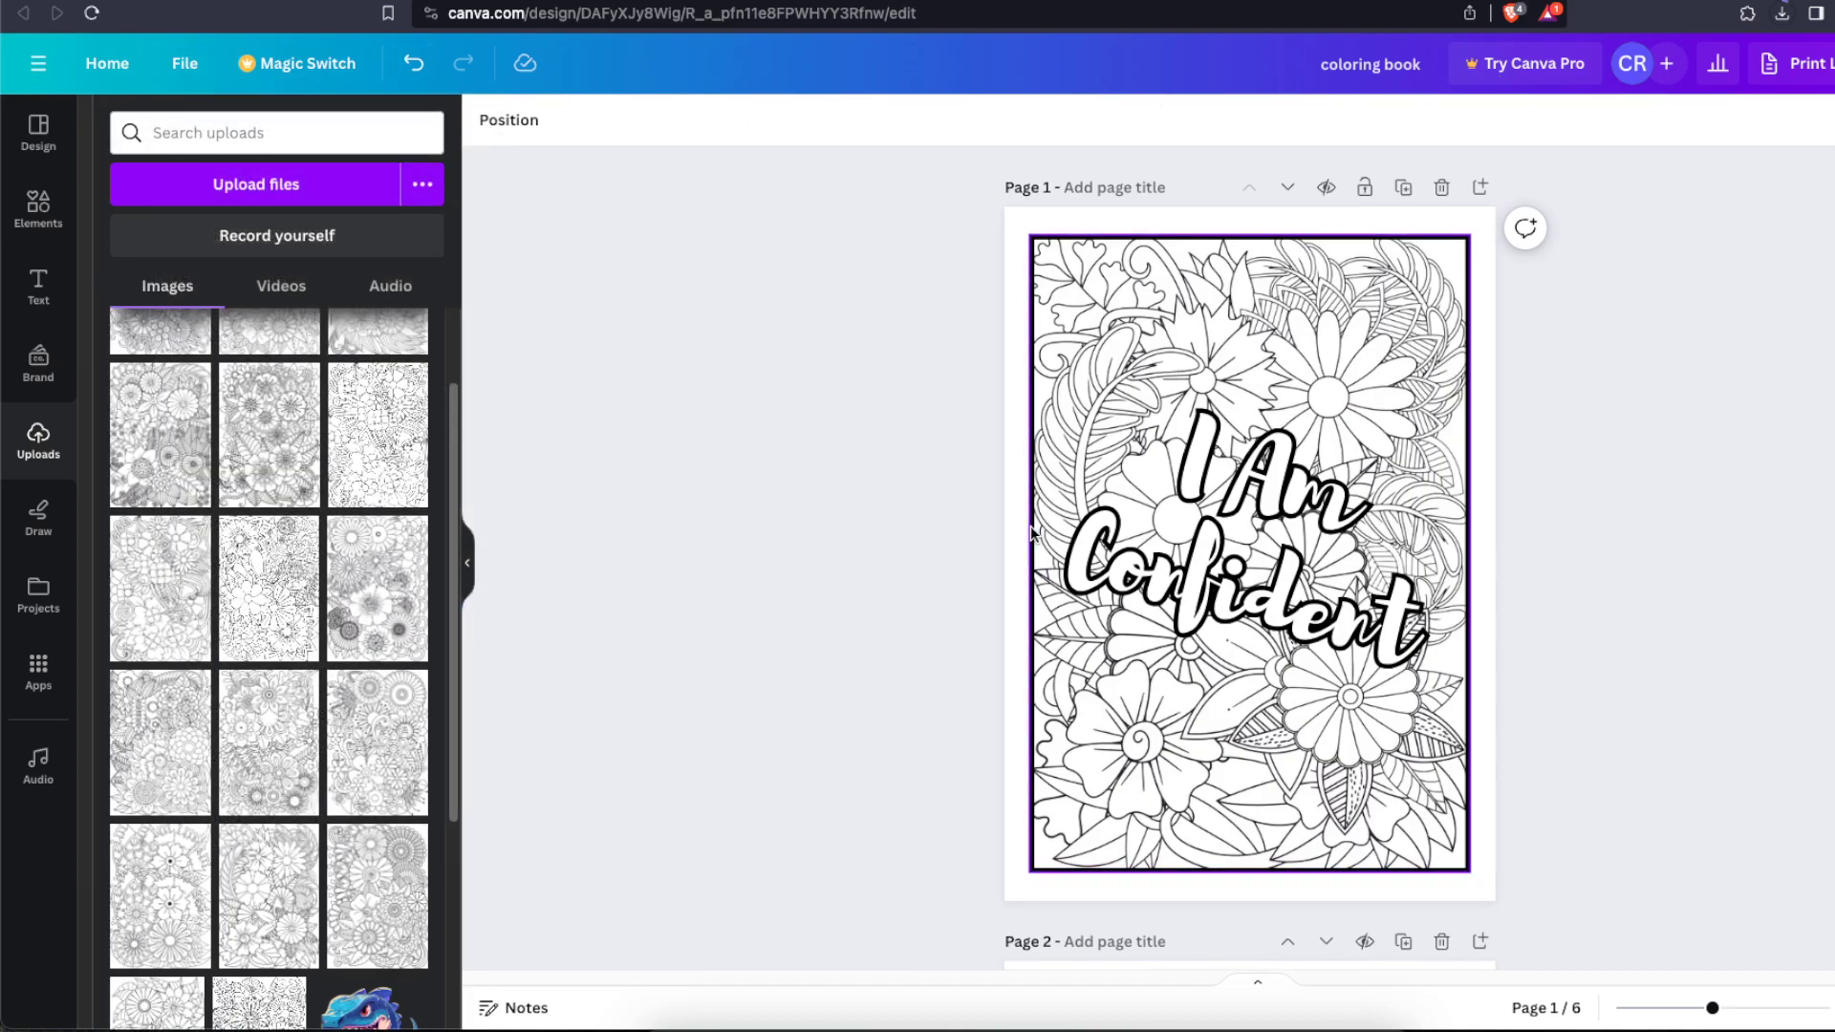
{"action": "left_click", "coordinate": [1365, 0]}
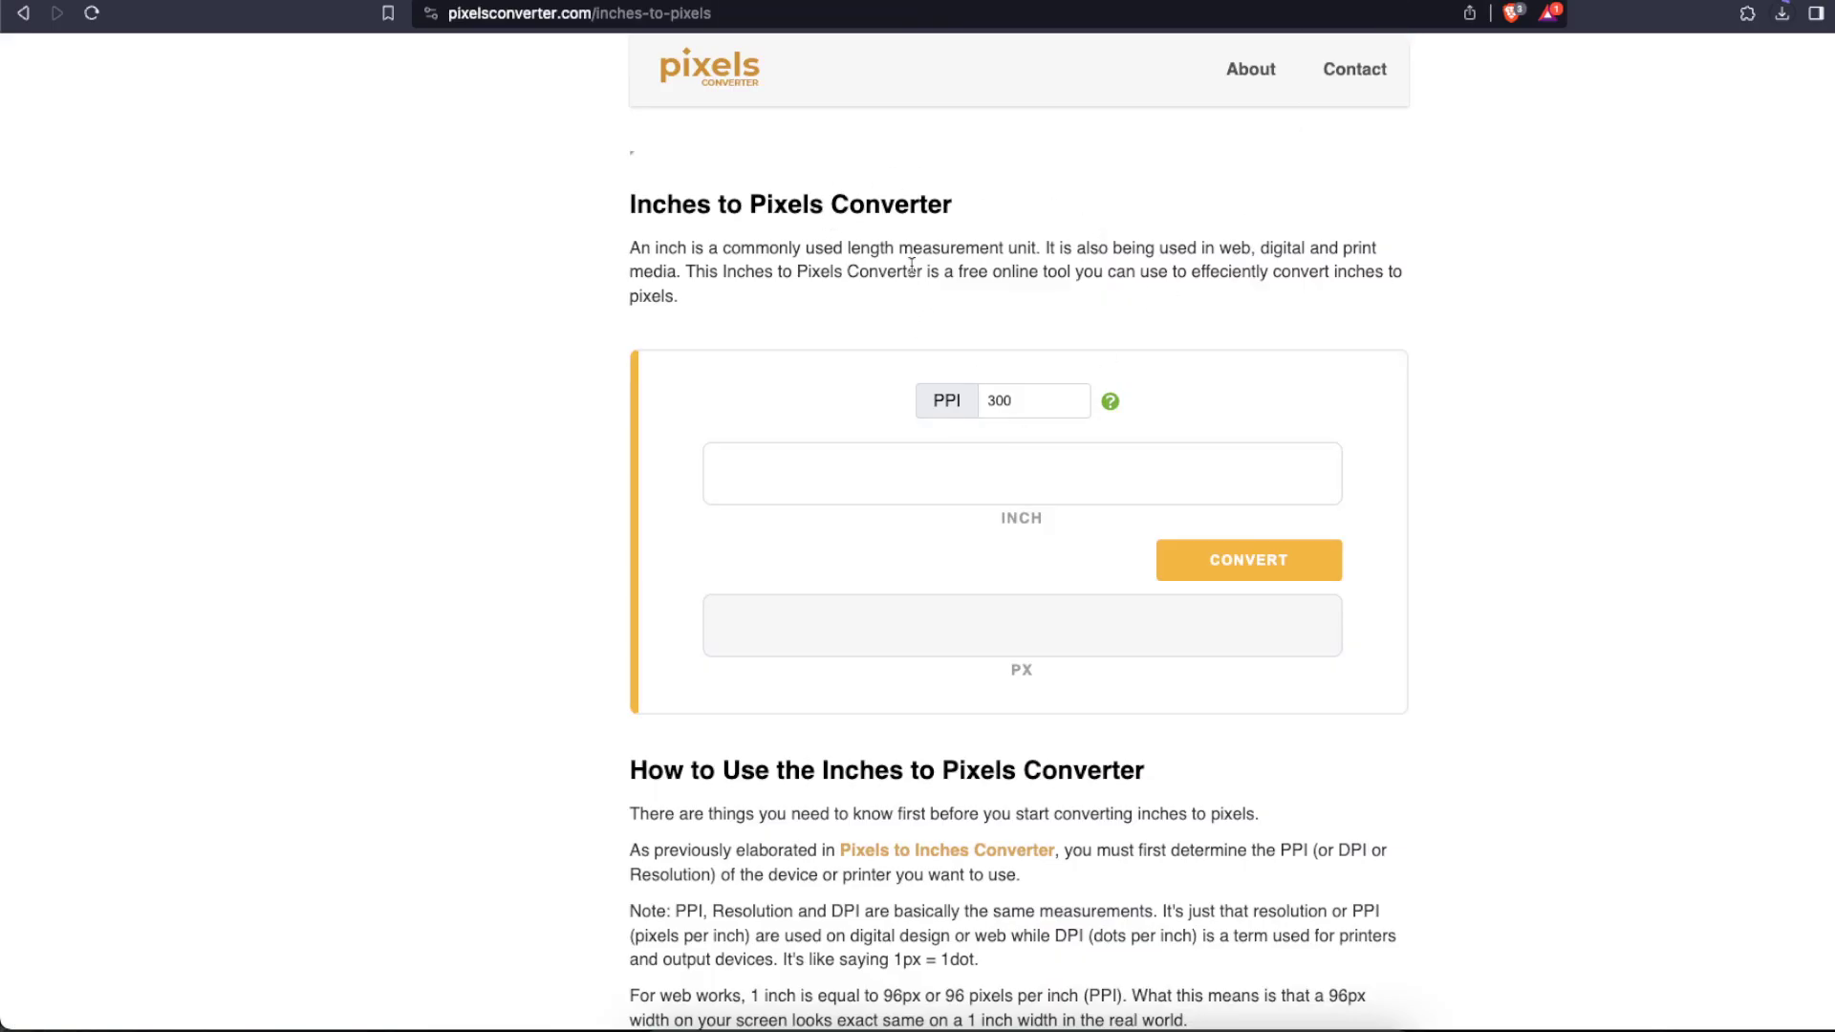
{"action": "triple_click", "coordinate": [1037, 294]}
{"action": "left_click", "coordinate": [1037, 294]}
{"action": "left_click", "coordinate": [1004, 477]}
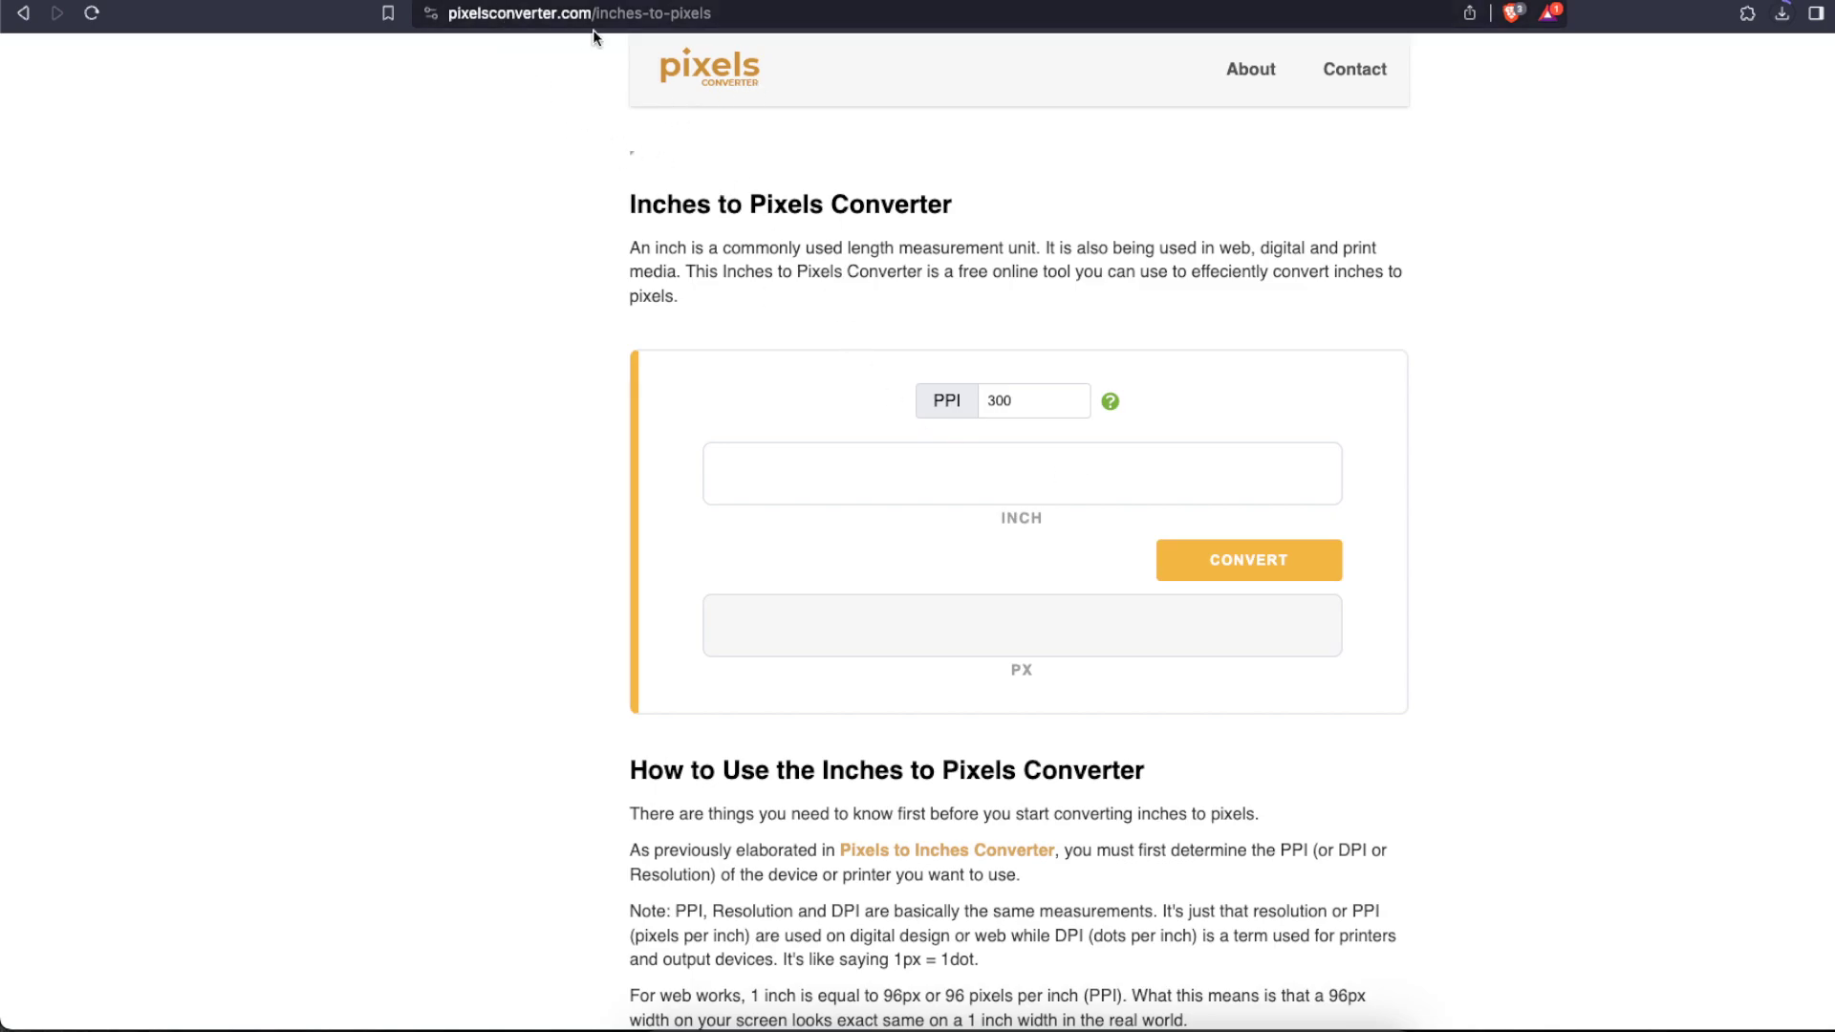
{"action": "left_click_drag", "start_coordinate": [1025, 404], "coordinate": [976, 392]}
{"action": "left_click", "coordinate": [1050, 475]}
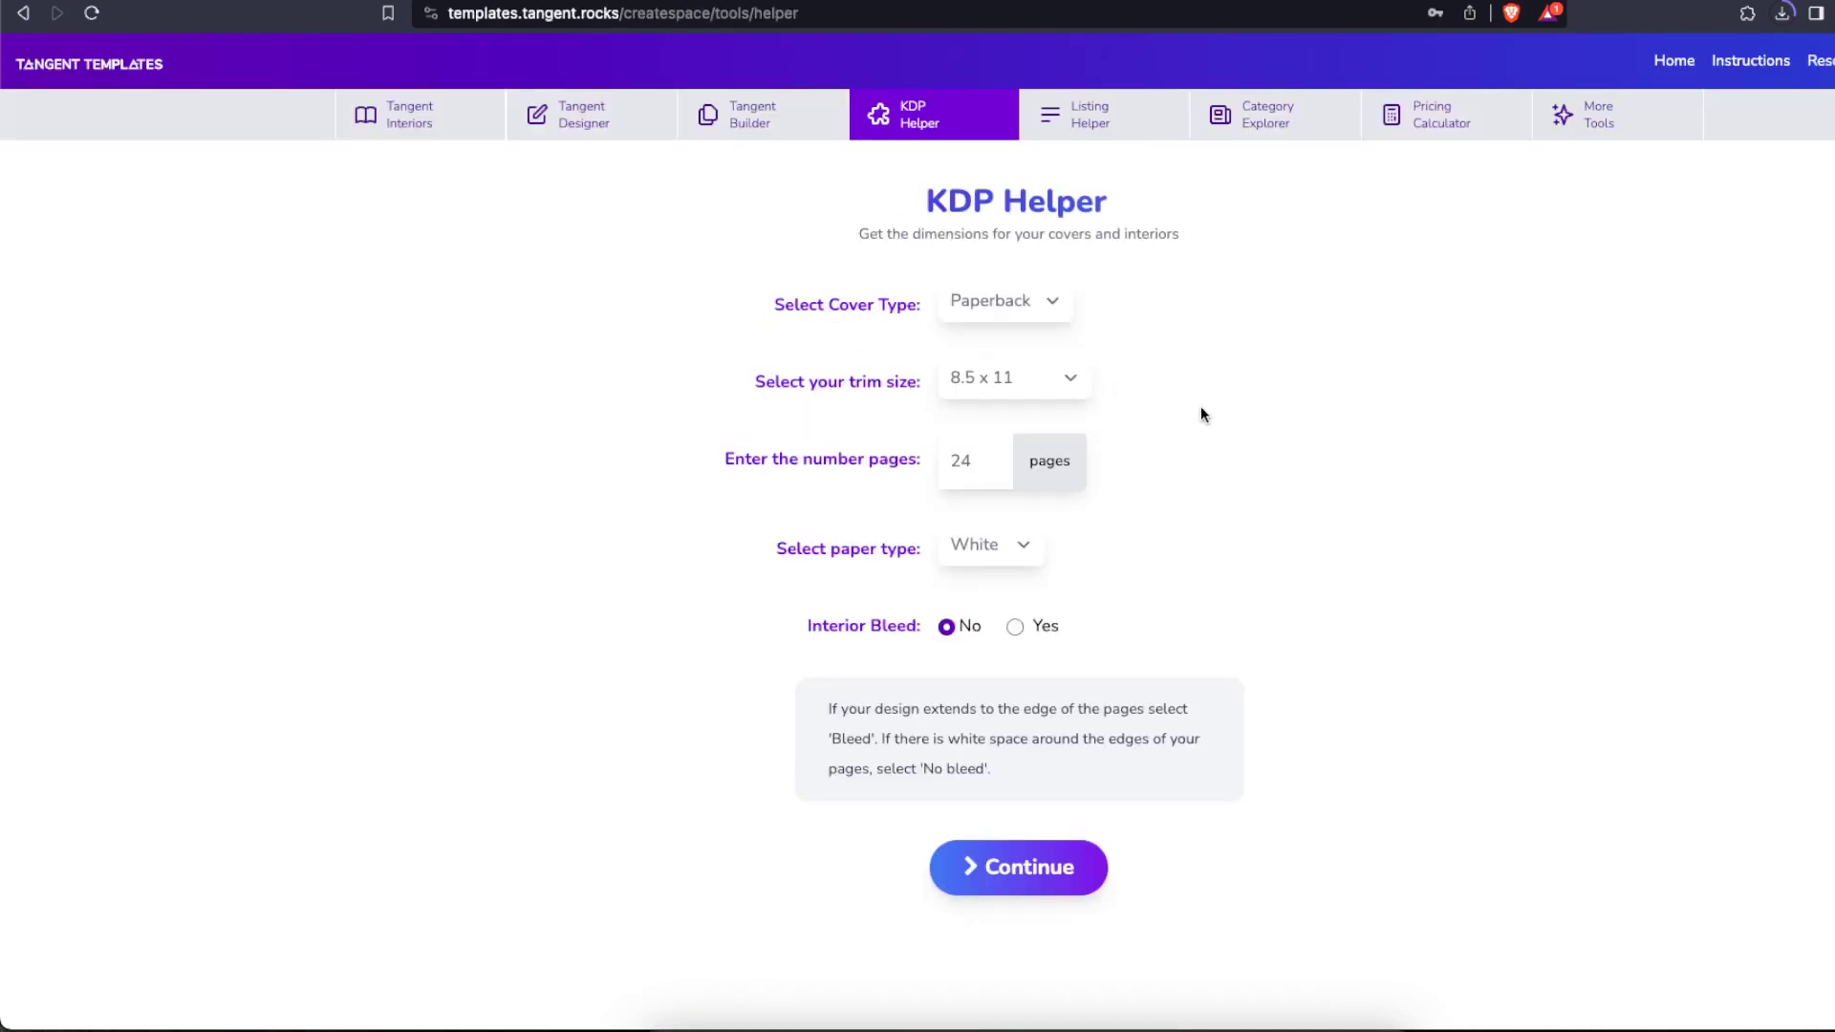
Step: In Tangent Templates' KDP Helper, calculate the dimensions for an 8.5 x 11 paperback with 100 pages and examine the half cover size
{"action": "double_click", "coordinate": [953, 472]}
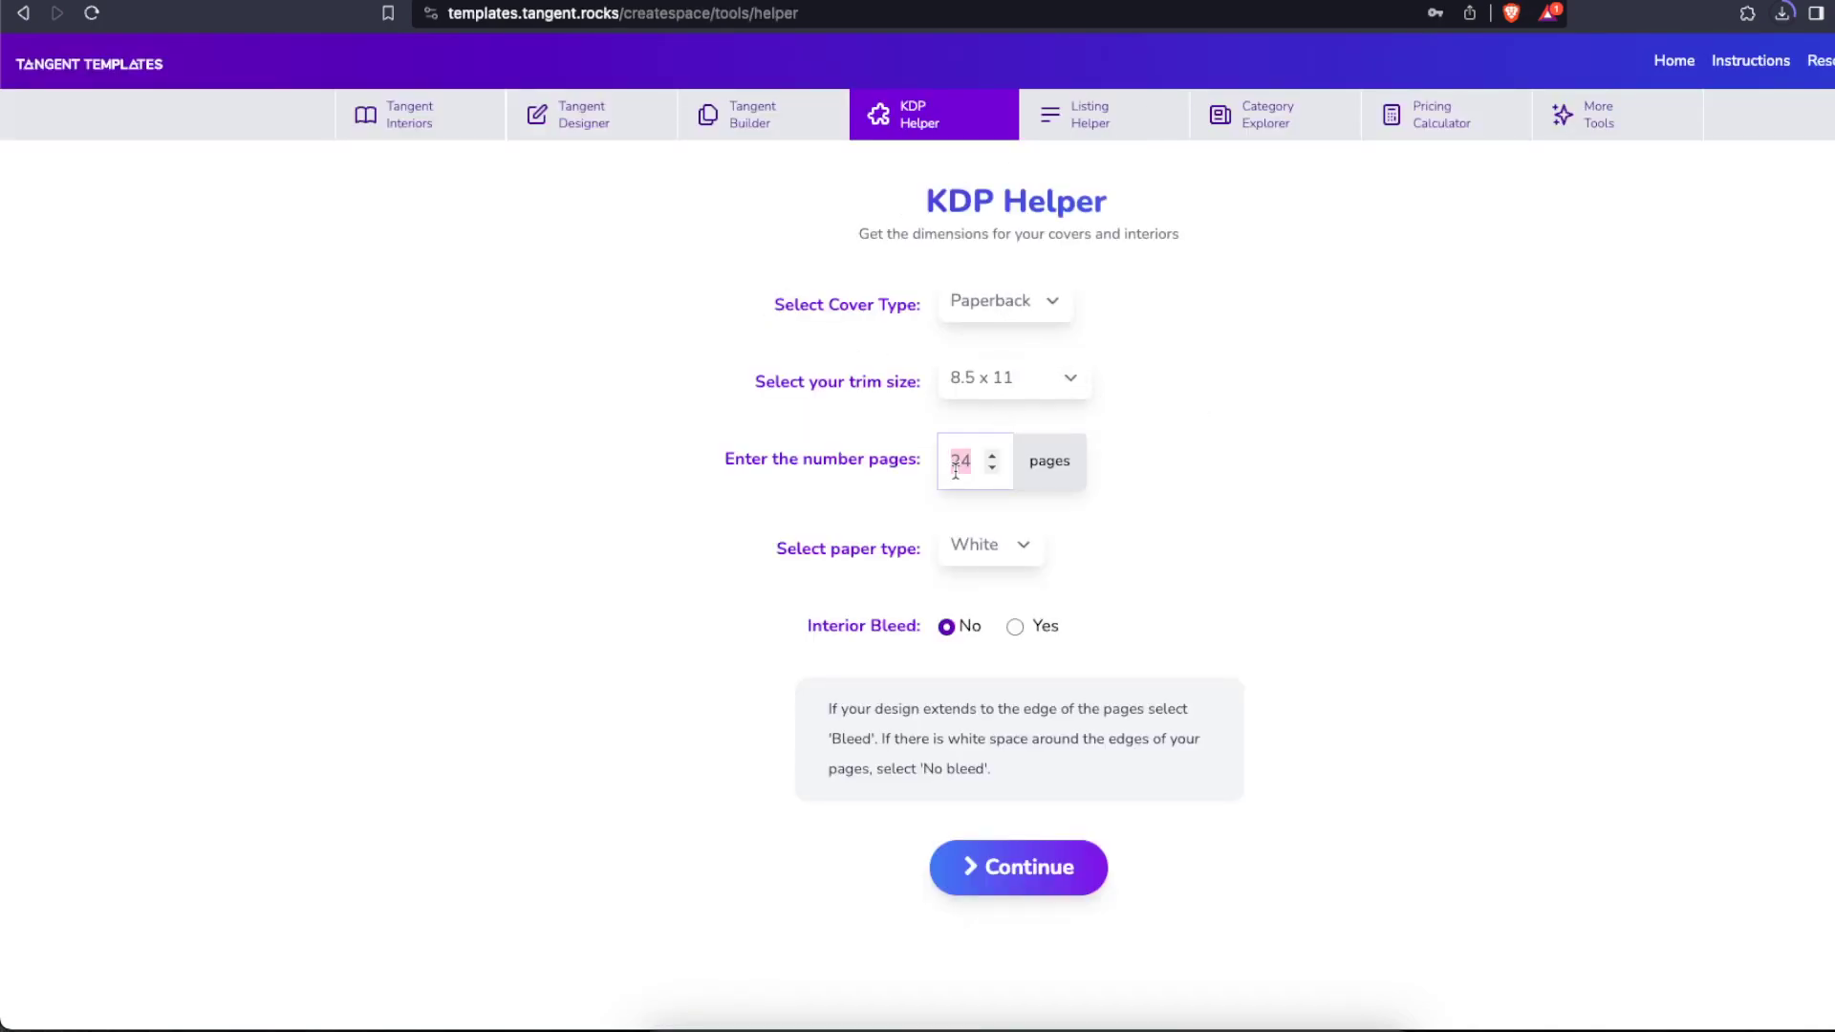
{"action": "type", "text": "100"}
{"action": "left_click", "coordinate": [1158, 560]}
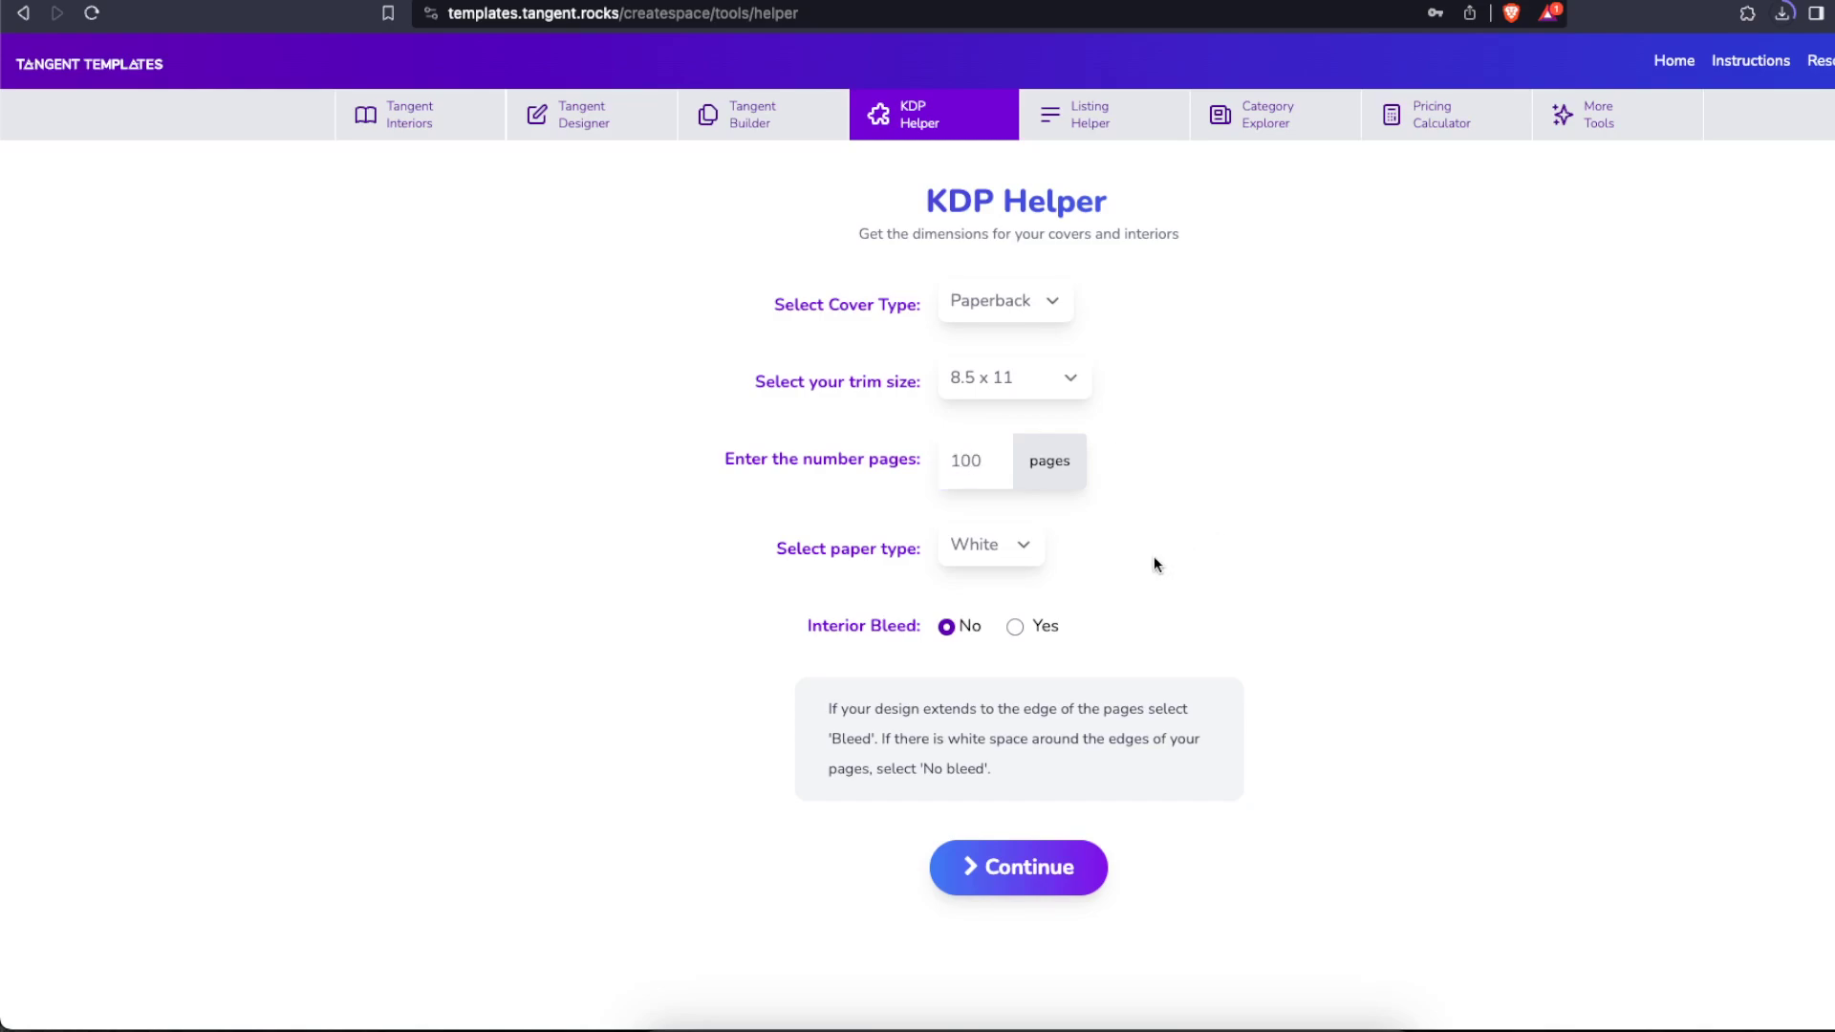
{"action": "left_click", "coordinate": [995, 886]}
{"action": "scroll", "coordinate": [1112, 693], "scroll_direction": "down", "scroll_amount": 9}
{"action": "scroll", "coordinate": [1113, 692], "scroll_direction": "down", "scroll_amount": 15}
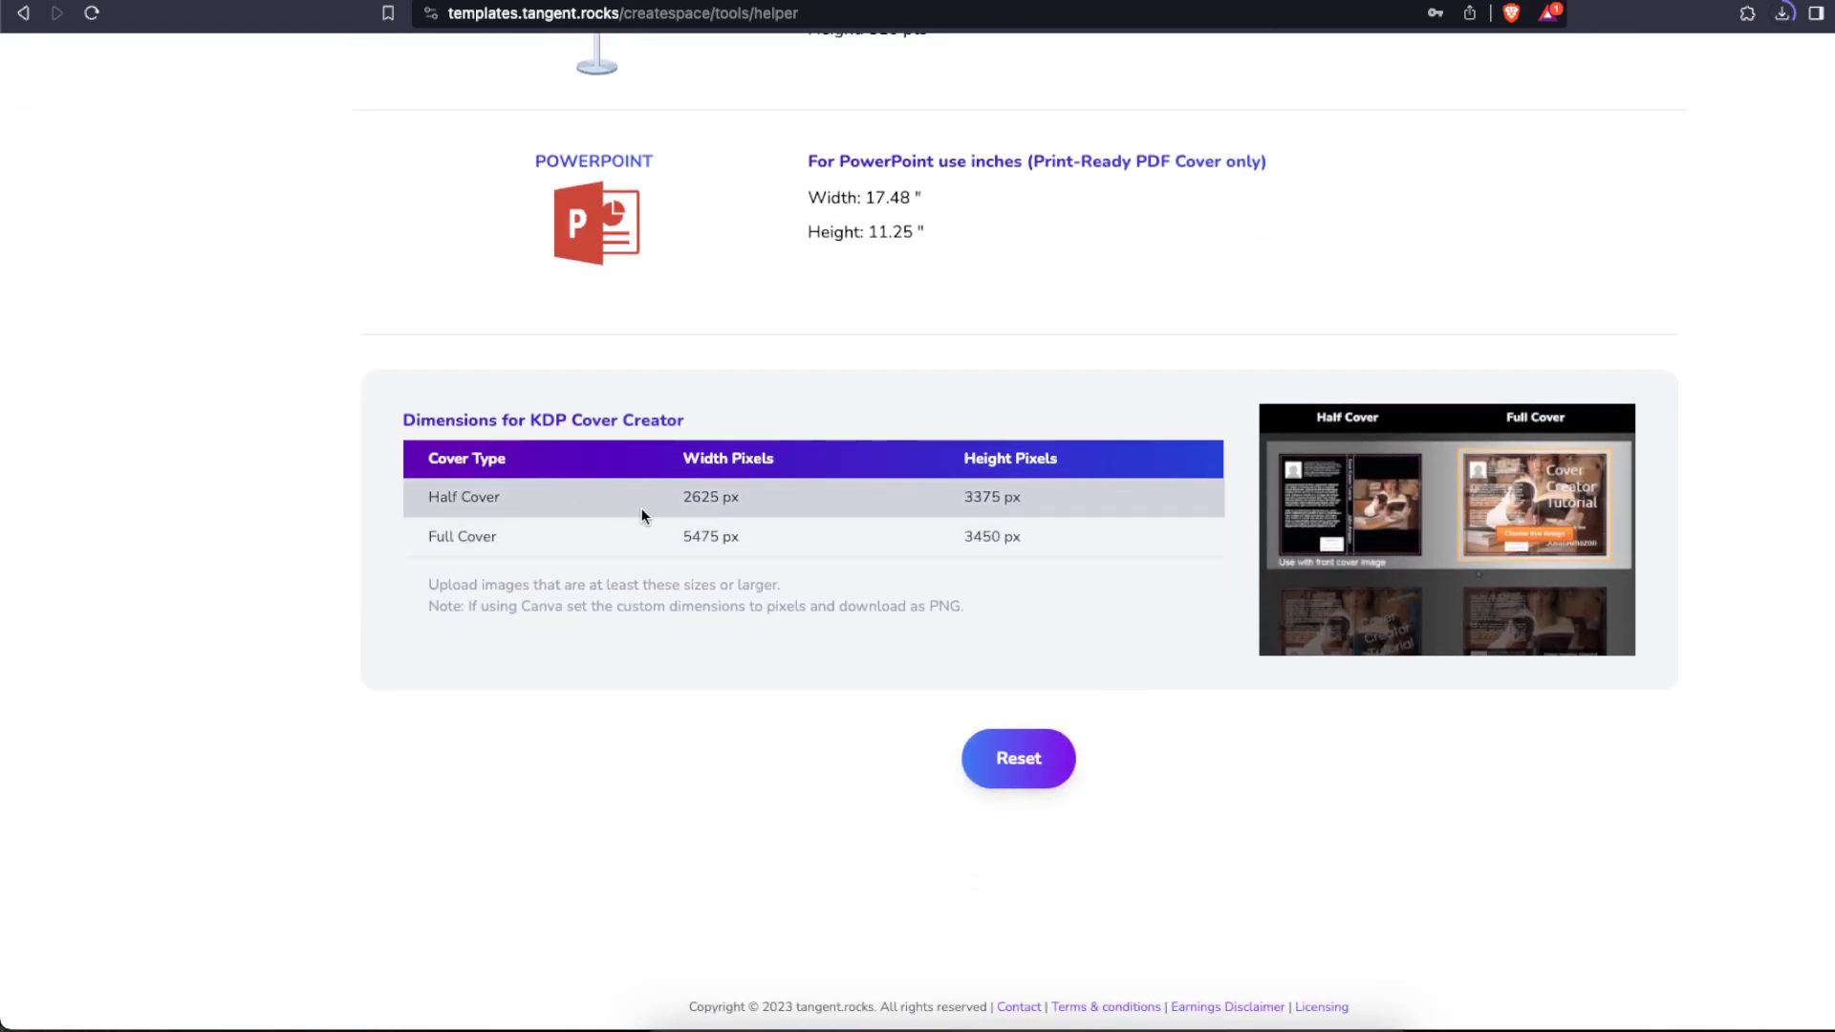
{"action": "scroll", "coordinate": [682, 550], "scroll_direction": "up", "scroll_amount": 1}
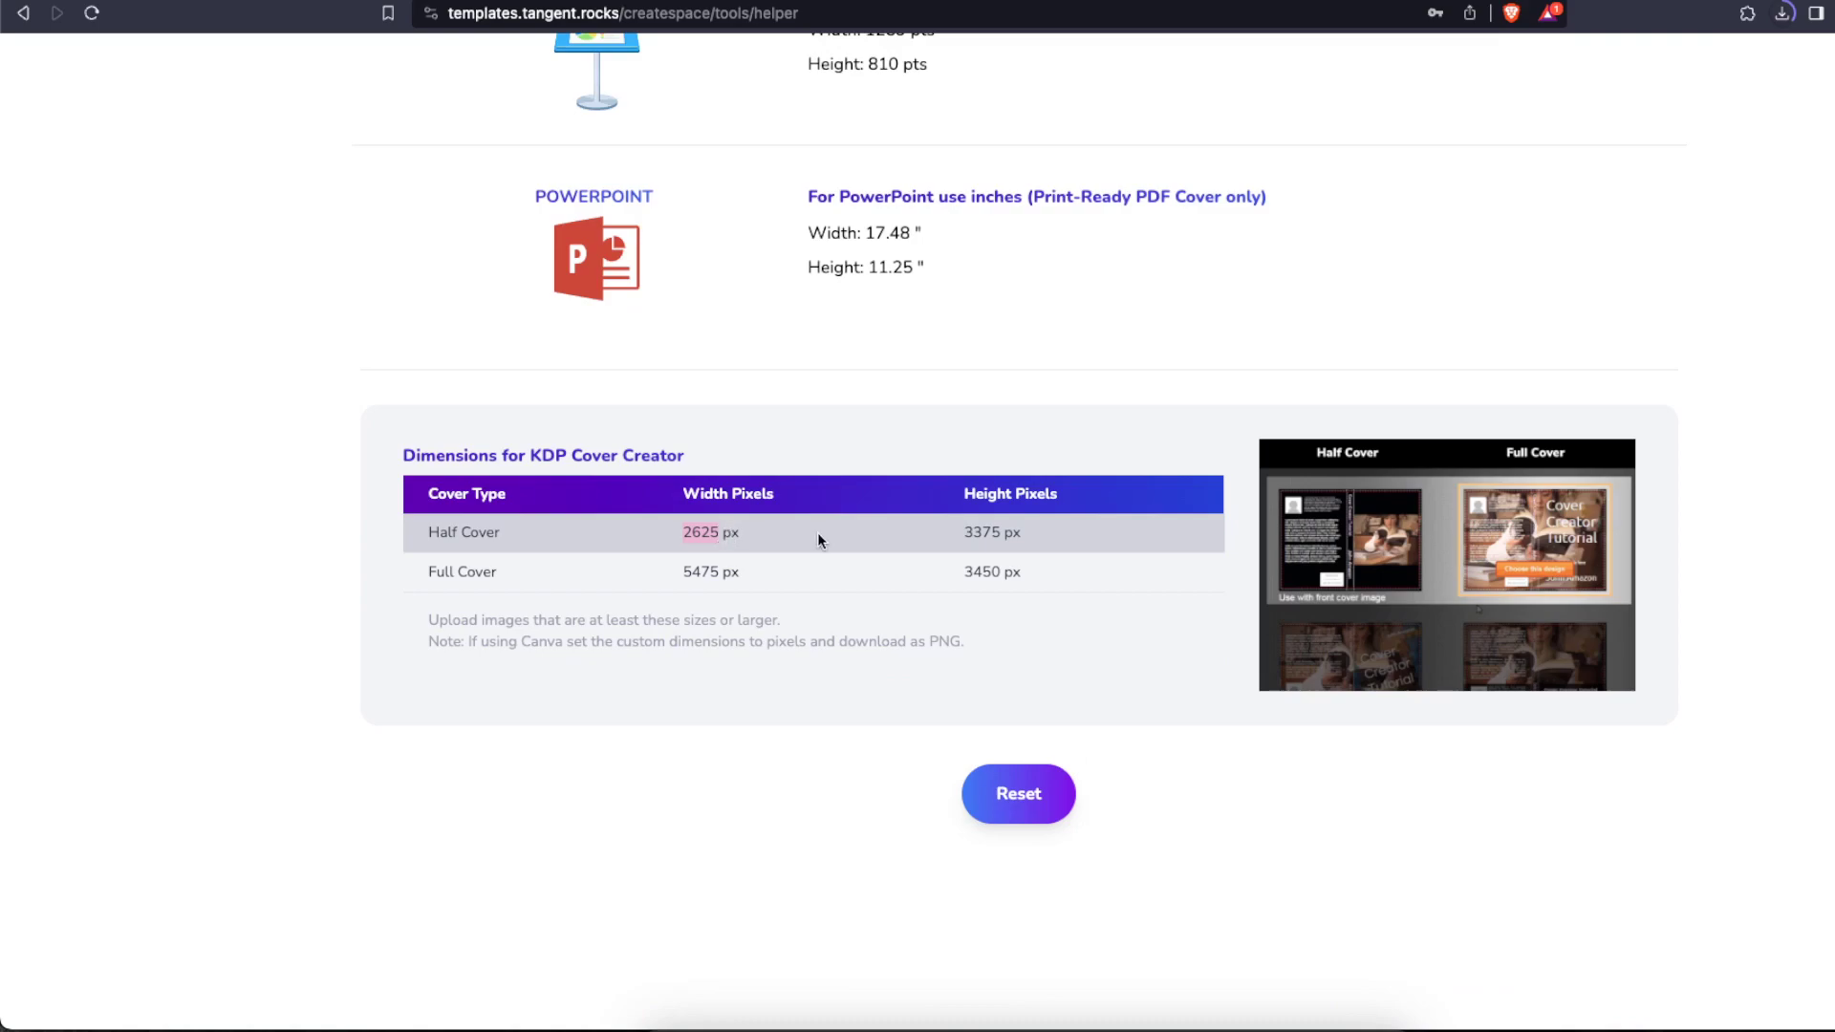
{"action": "scroll", "coordinate": [1004, 532], "scroll_direction": "up", "scroll_amount": 3}
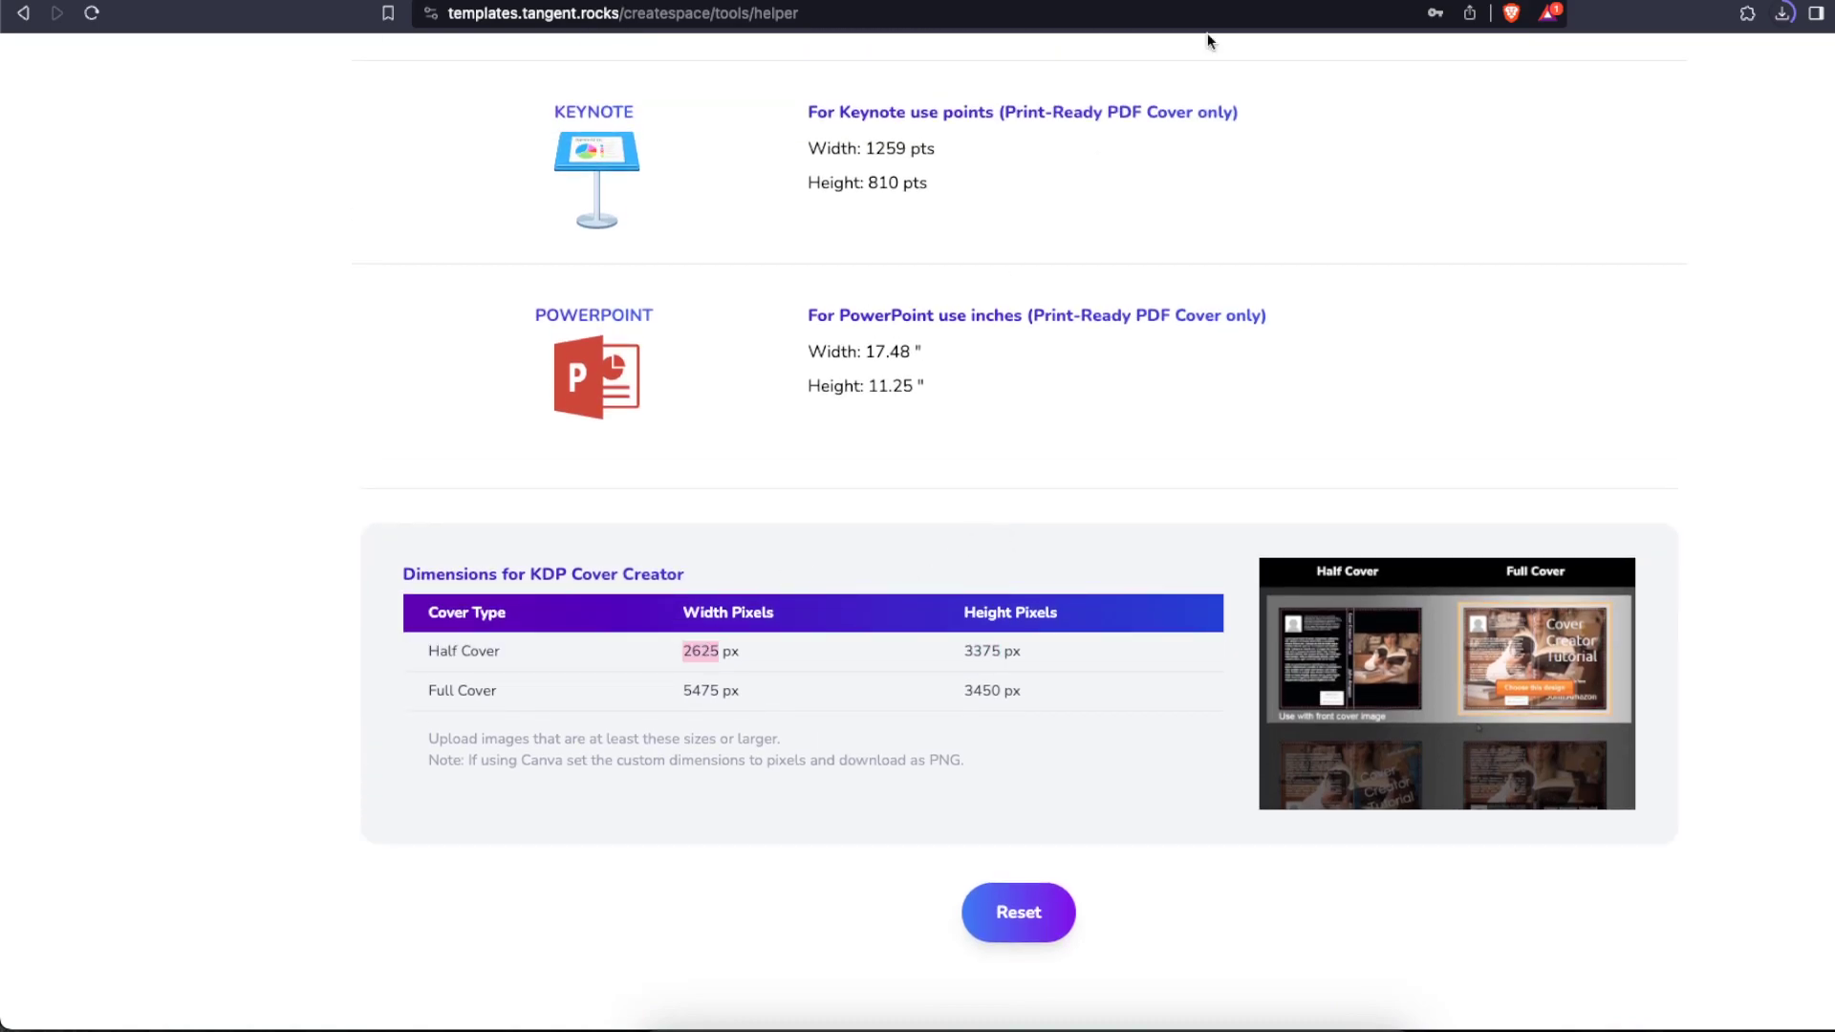
Step: Convert 8.5 inches to pixels at 300 PPI in the Inches to Pixels Converter and compare it with KDP Helper's half cover width
{"action": "left_click", "coordinate": [956, 0]}
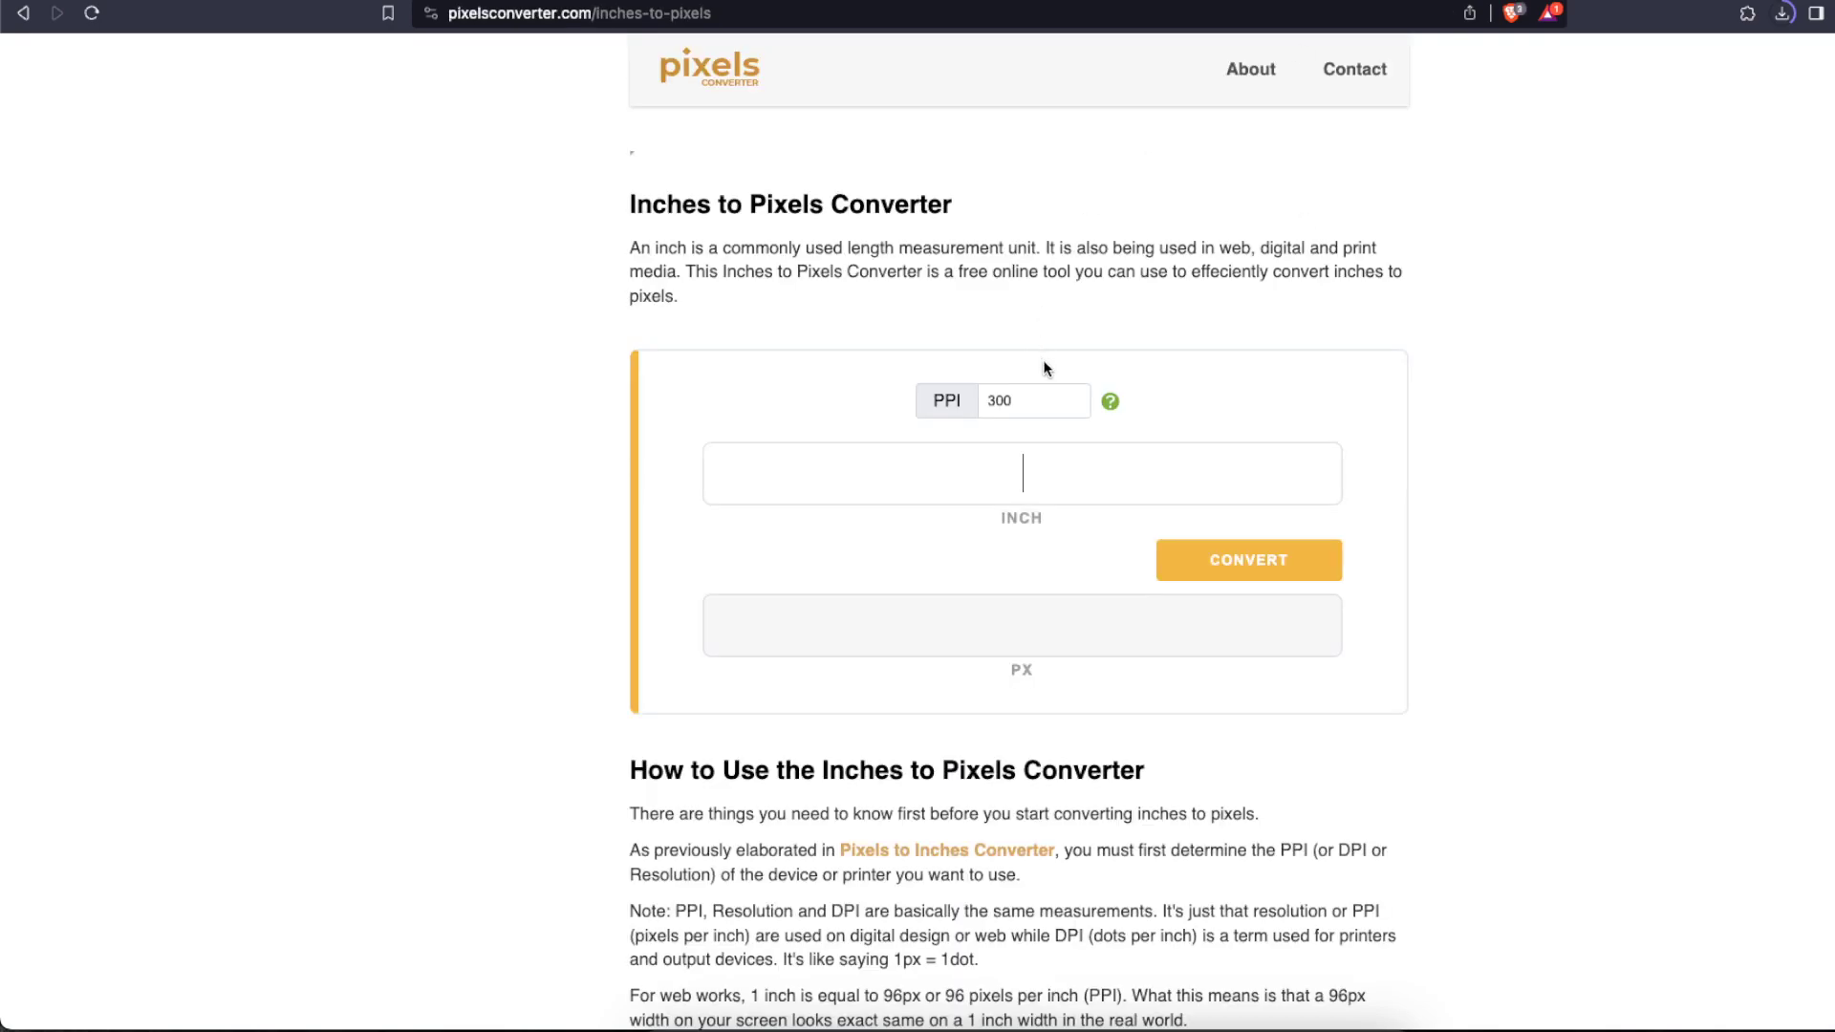
{"action": "type", "text": "8.5"}
{"action": "left_click", "coordinate": [1233, 563]}
{"action": "left_click", "coordinate": [1735, 0]}
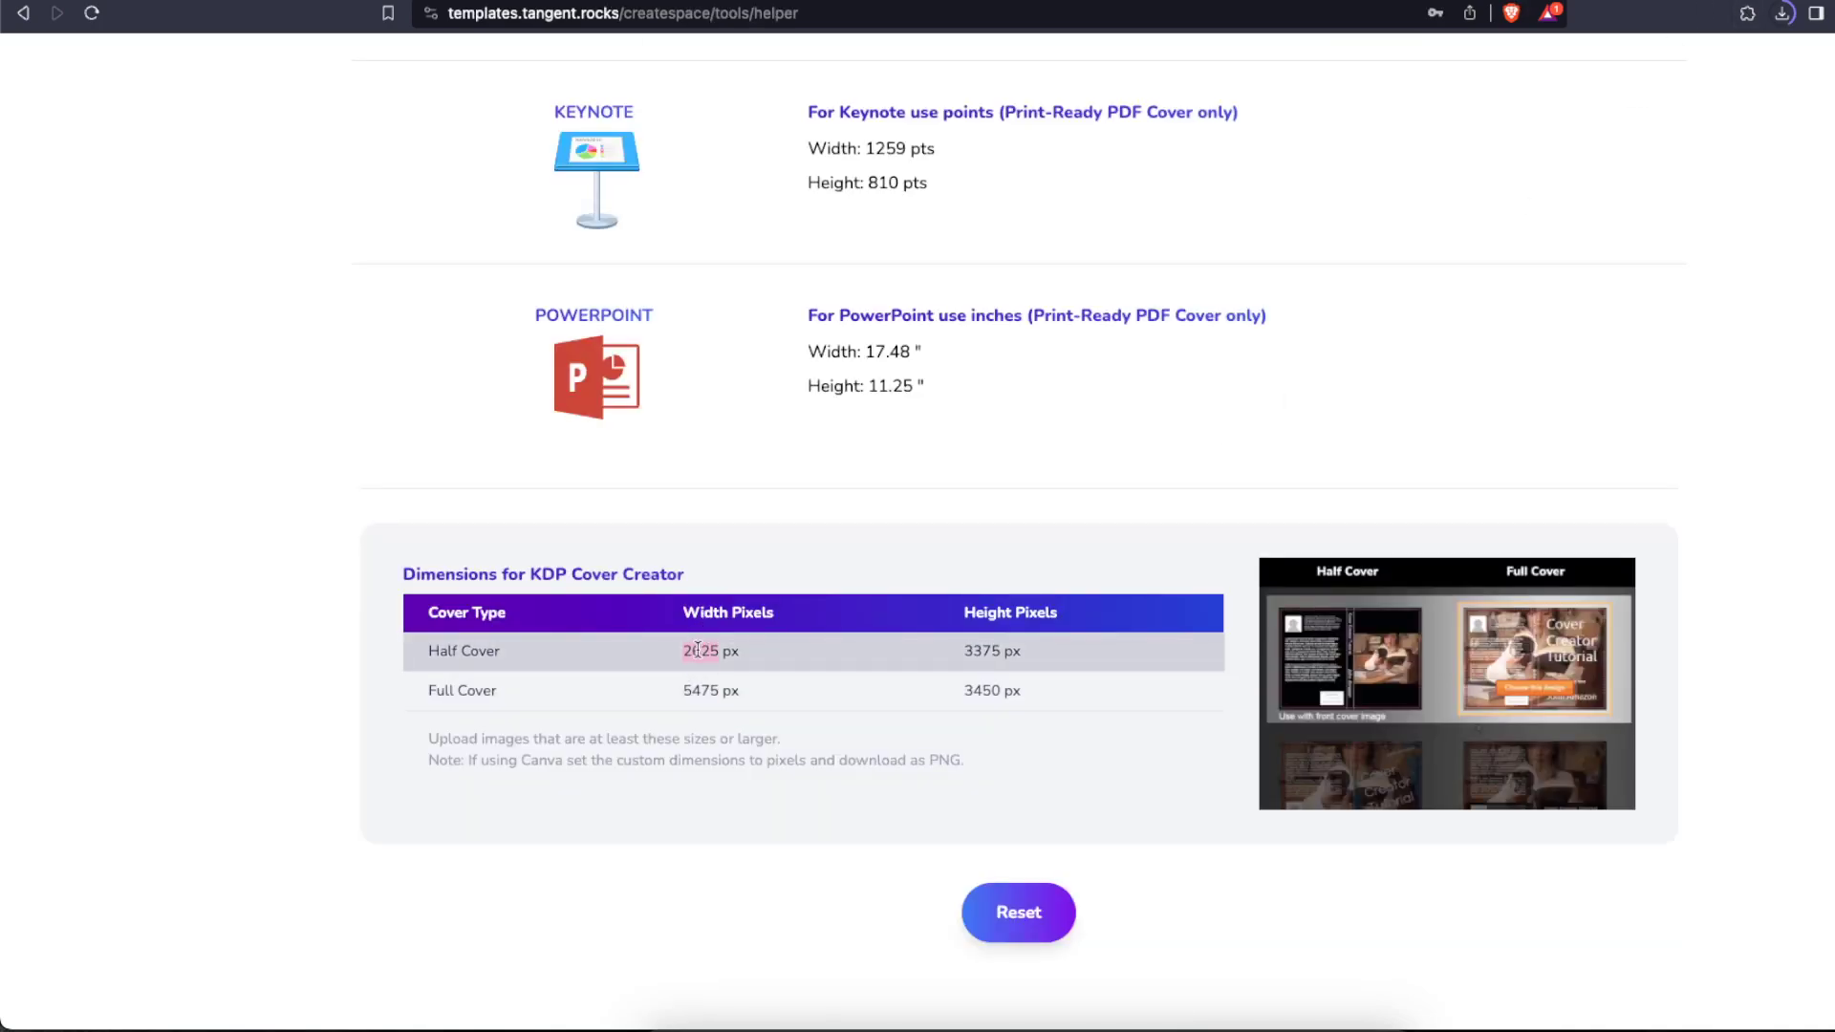
Step: Switch to Canva's home page and set the custom design's unit to pixels and its width to 2625
{"action": "left_click", "coordinate": [612, 0]}
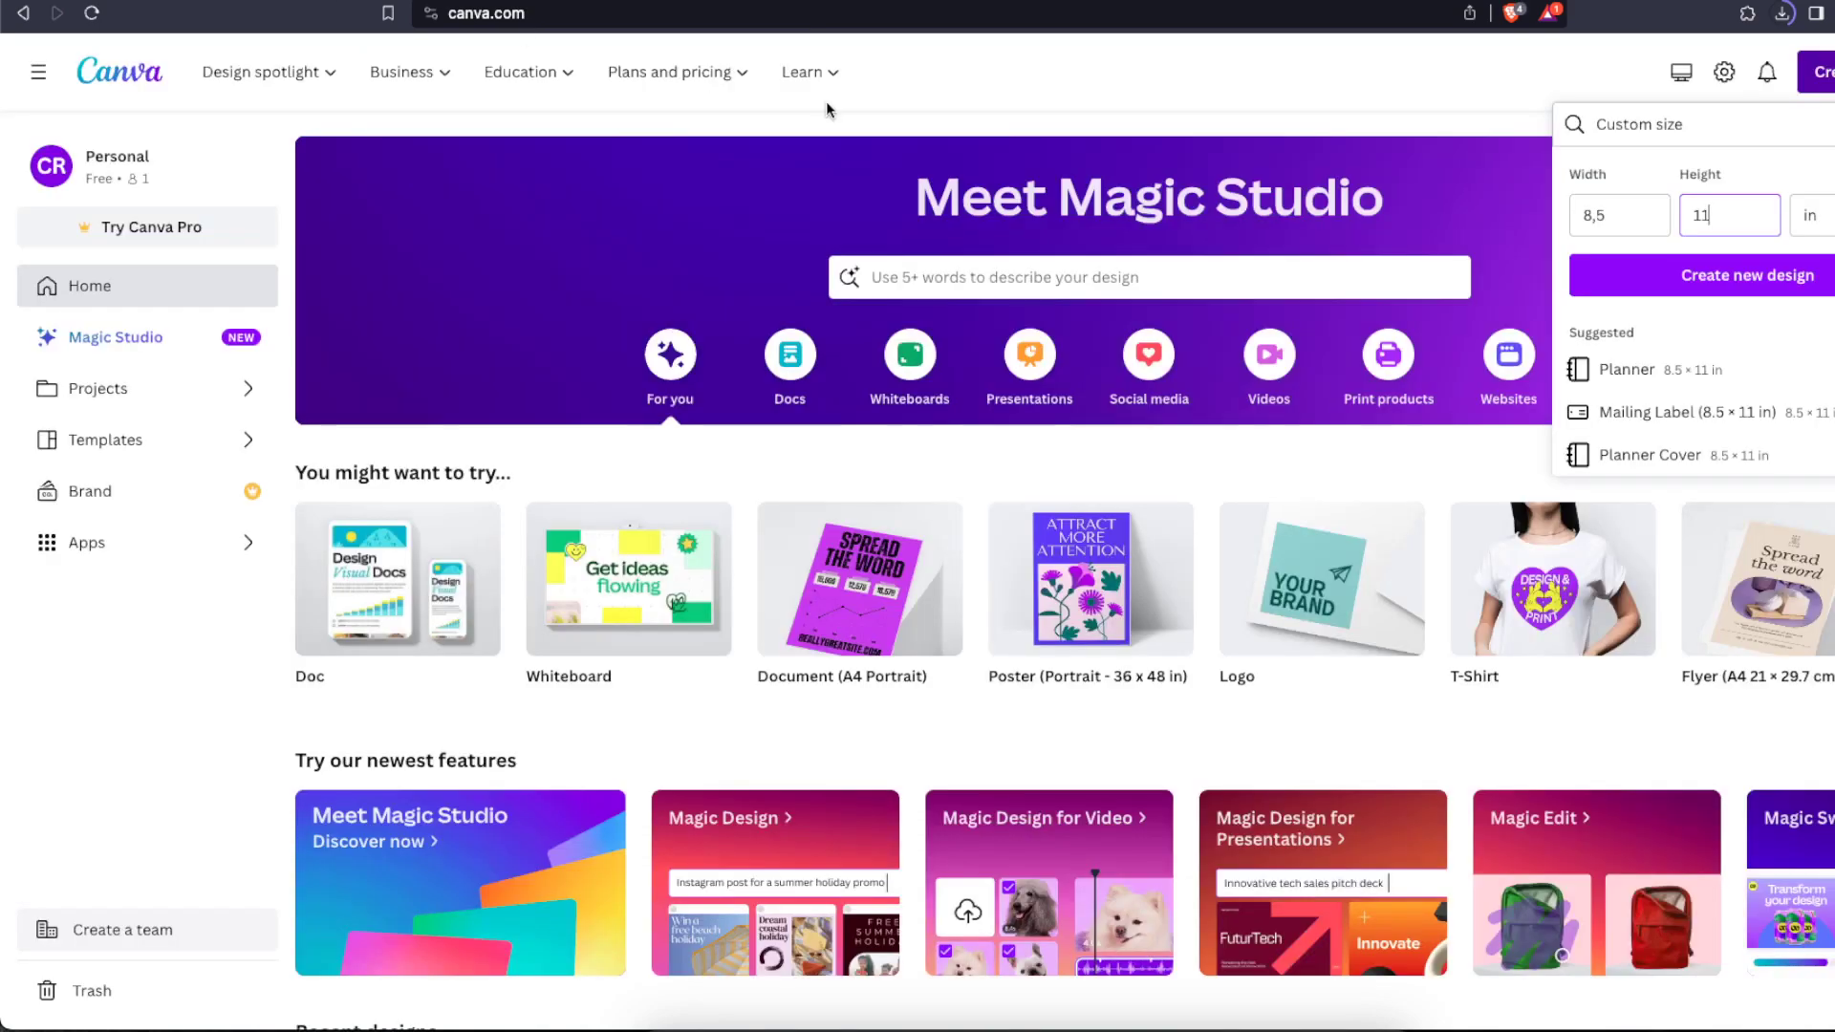
{"action": "left_click", "coordinate": [1829, 223]}
{"action": "left_click", "coordinate": [1815, 314]}
{"action": "left_click", "coordinate": [1810, 216]}
{"action": "left_click", "coordinate": [1810, 268]}
{"action": "double_click", "coordinate": [1650, 220]}
{"action": "type", "text": "2625"}
Step: Copy the half cover height from KDP Helper, enter 3375 px as the custom design's height in Canva, and create the design
{"action": "left_click", "coordinate": [1650, 0]}
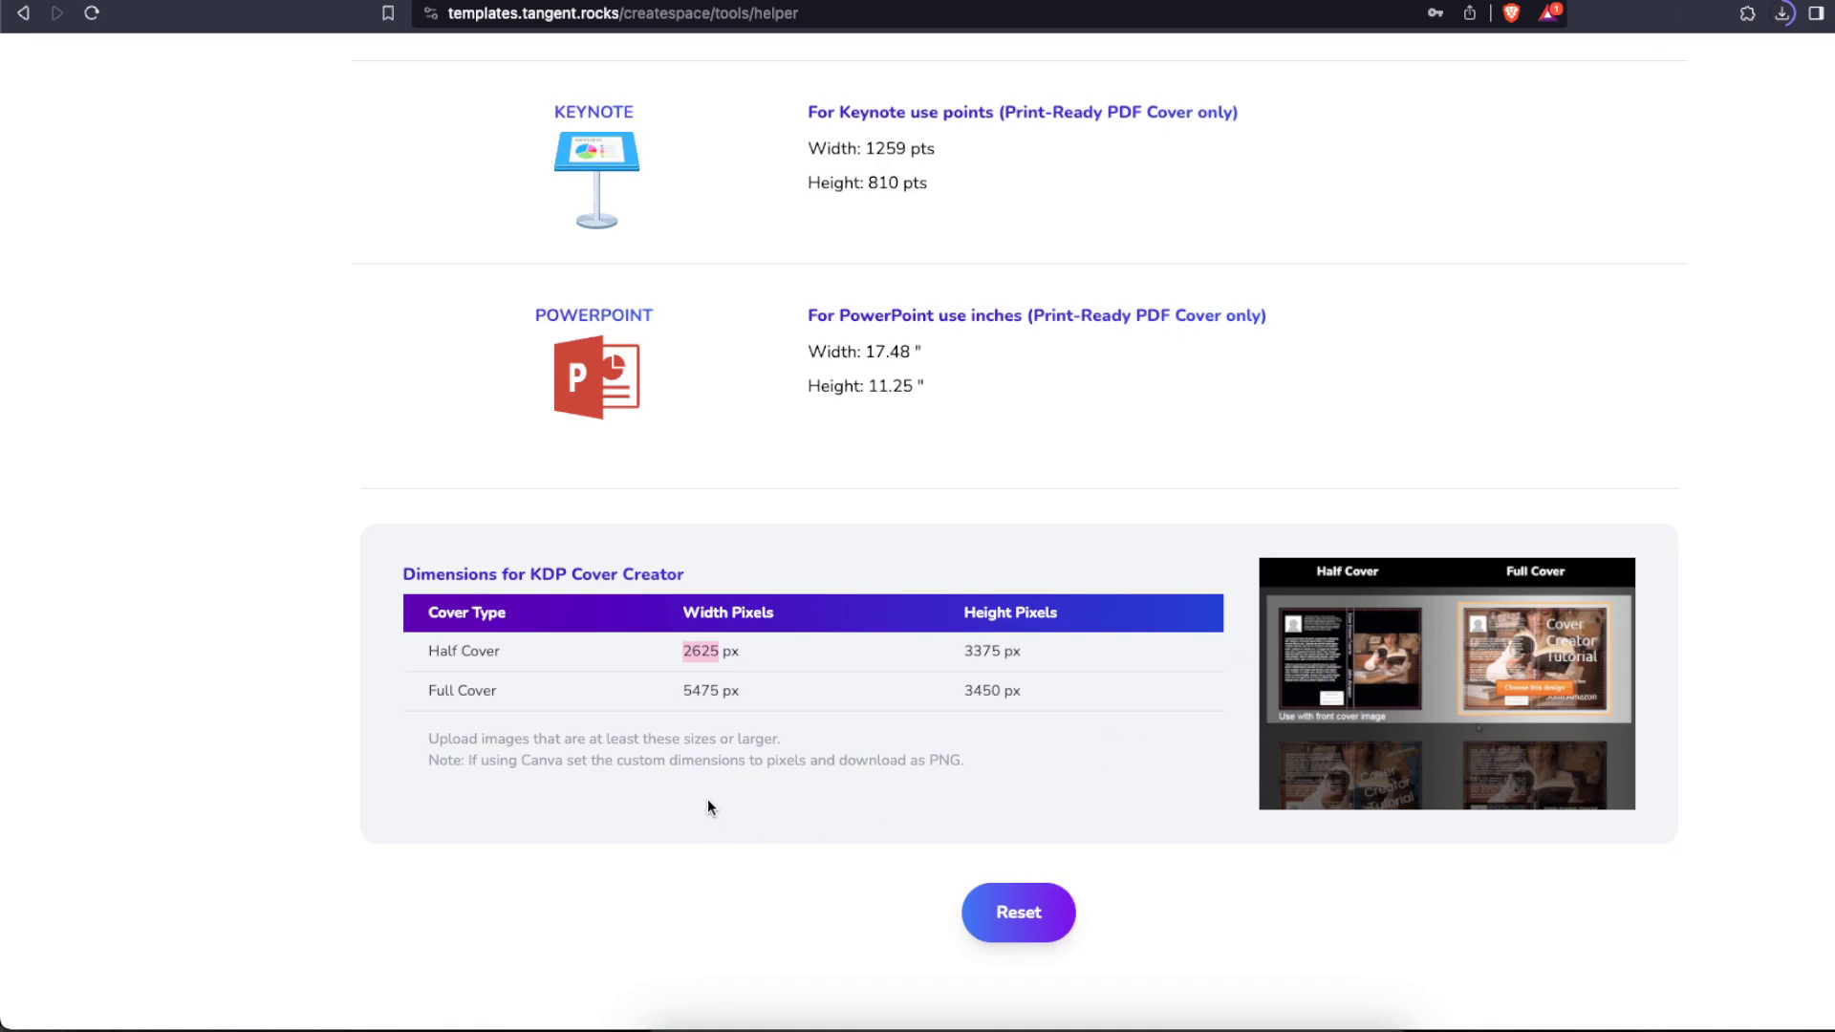
{"action": "double_click", "coordinate": [983, 652]}
{"action": "key", "text": "ctrl+c"}
{"action": "left_click", "coordinate": [417, 2]}
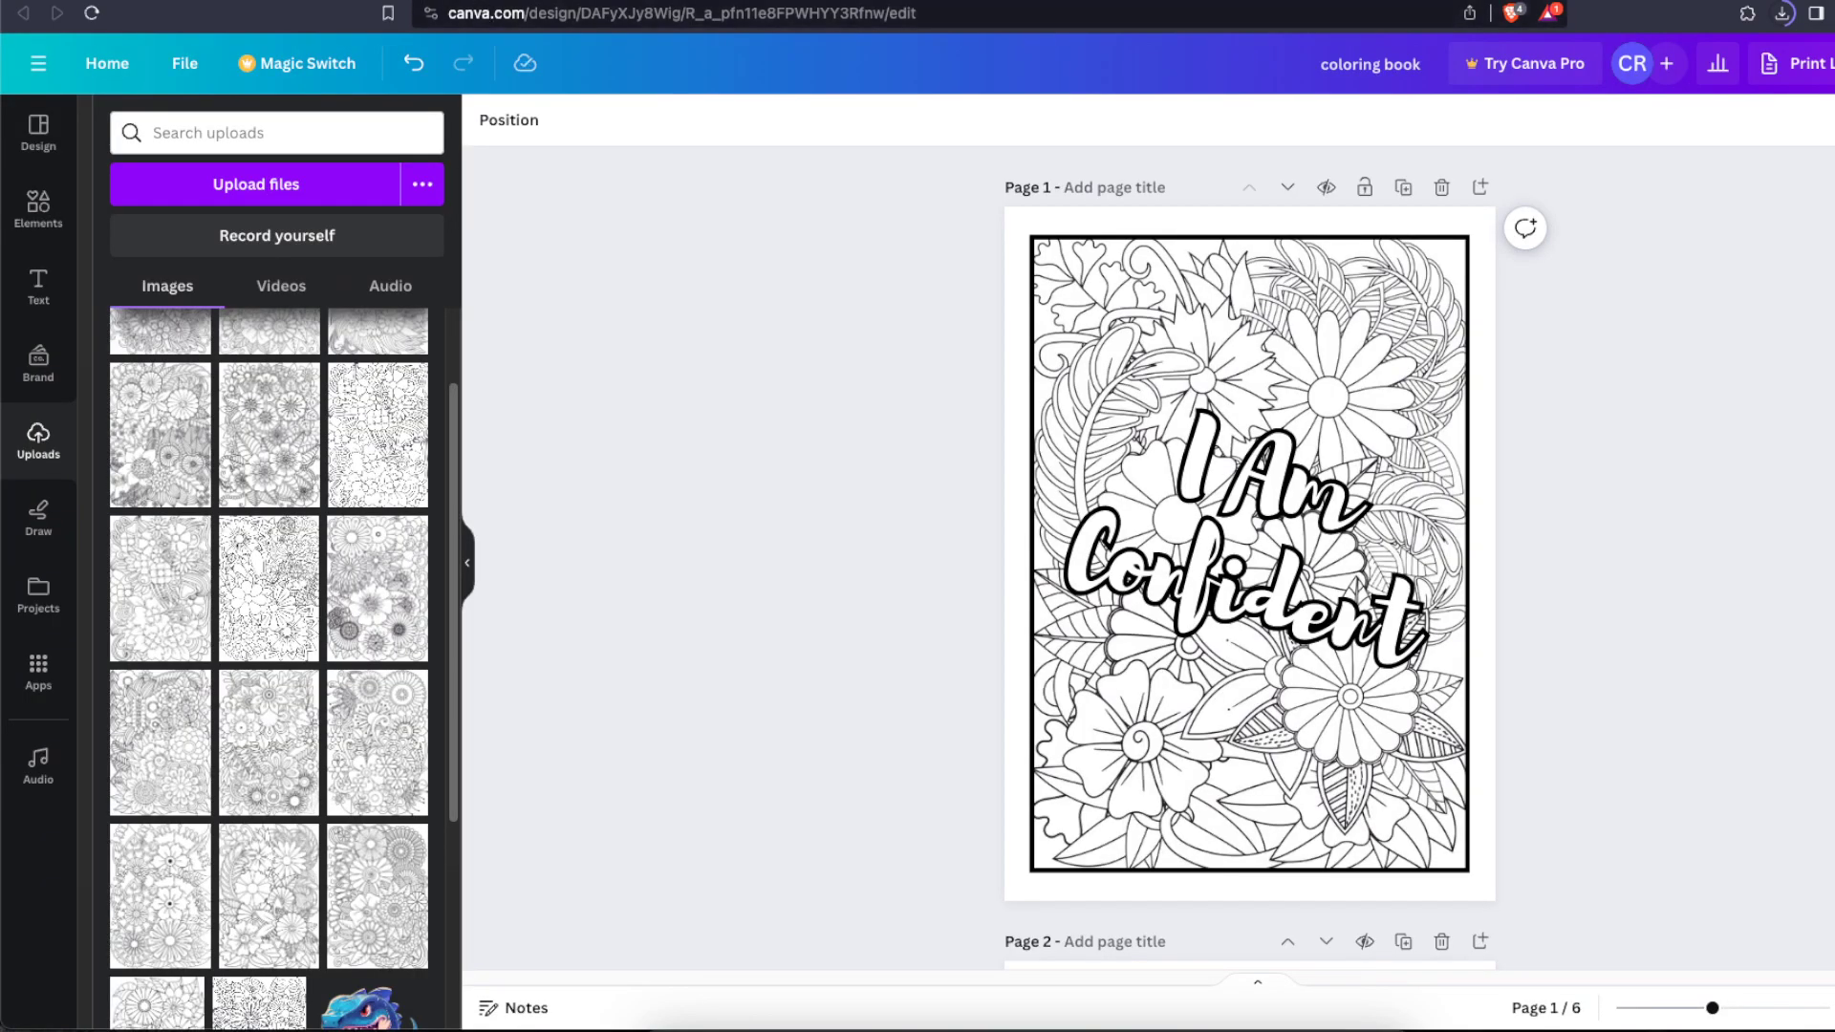
{"action": "left_click", "coordinate": [497, 2]}
{"action": "double_click", "coordinate": [1711, 215]}
{"action": "key", "text": "ctrl+v"}
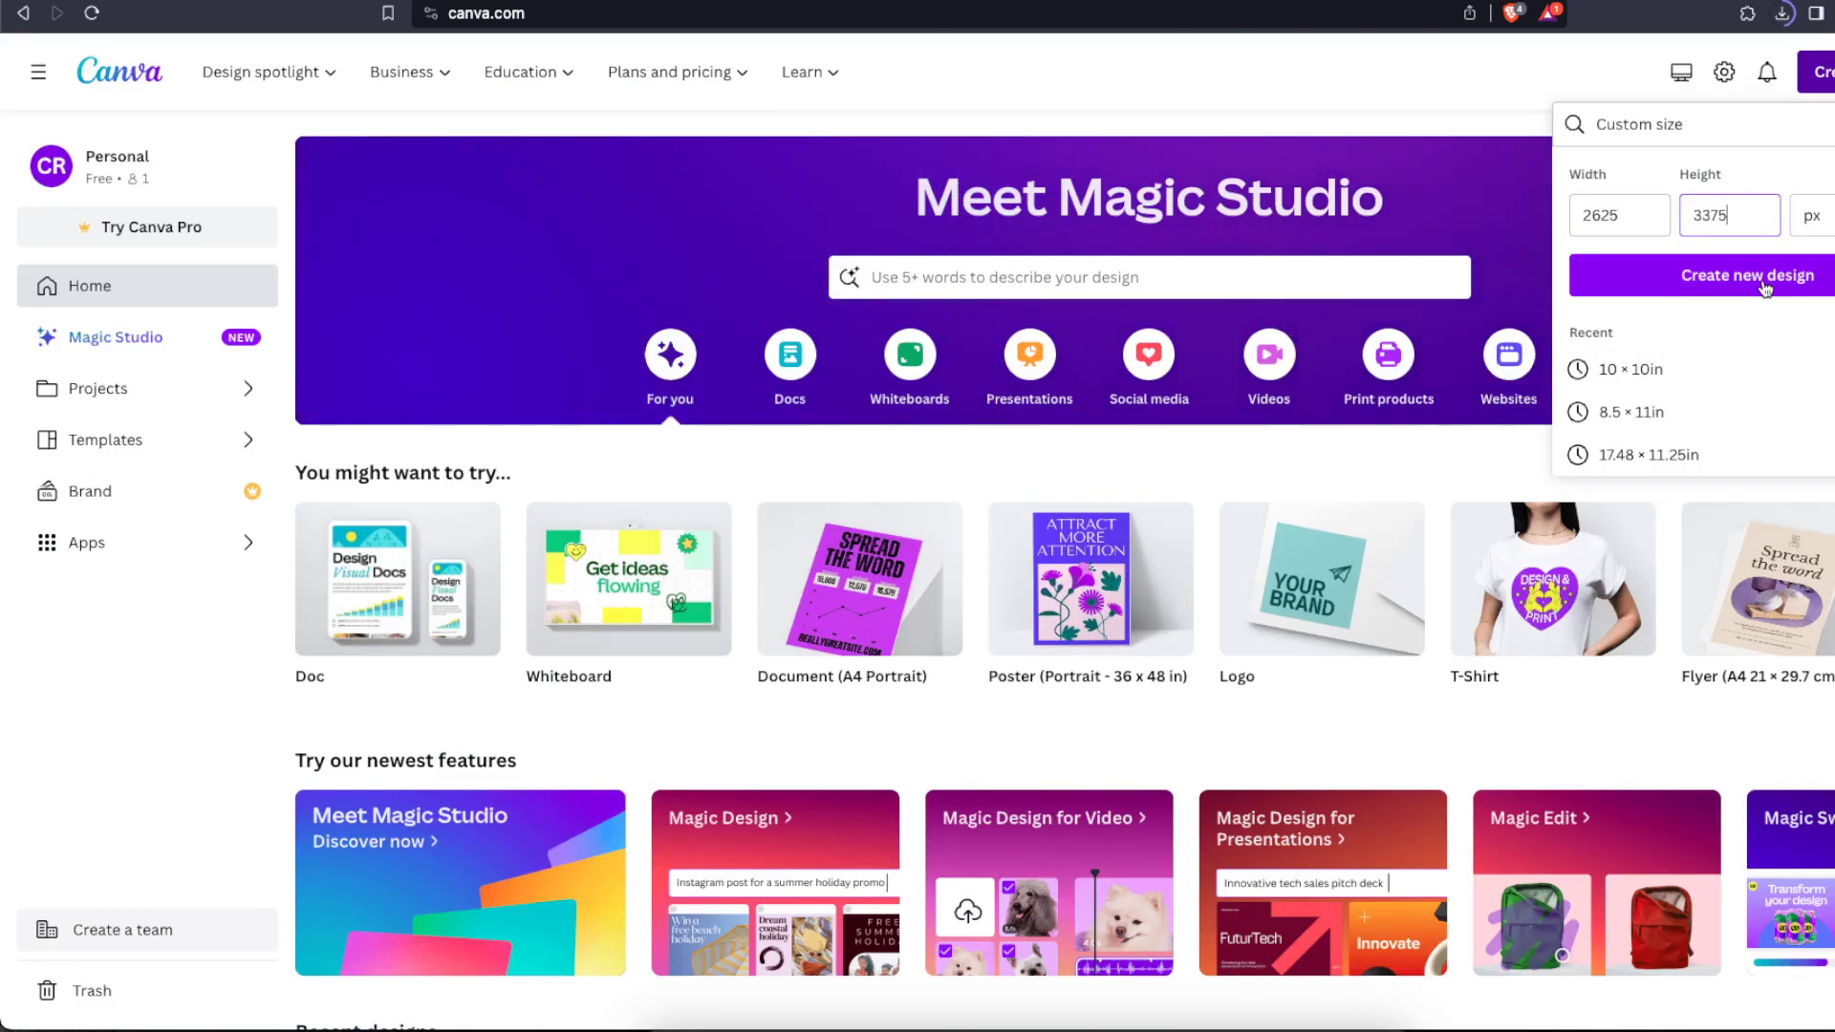
{"action": "left_click", "coordinate": [1765, 283]}
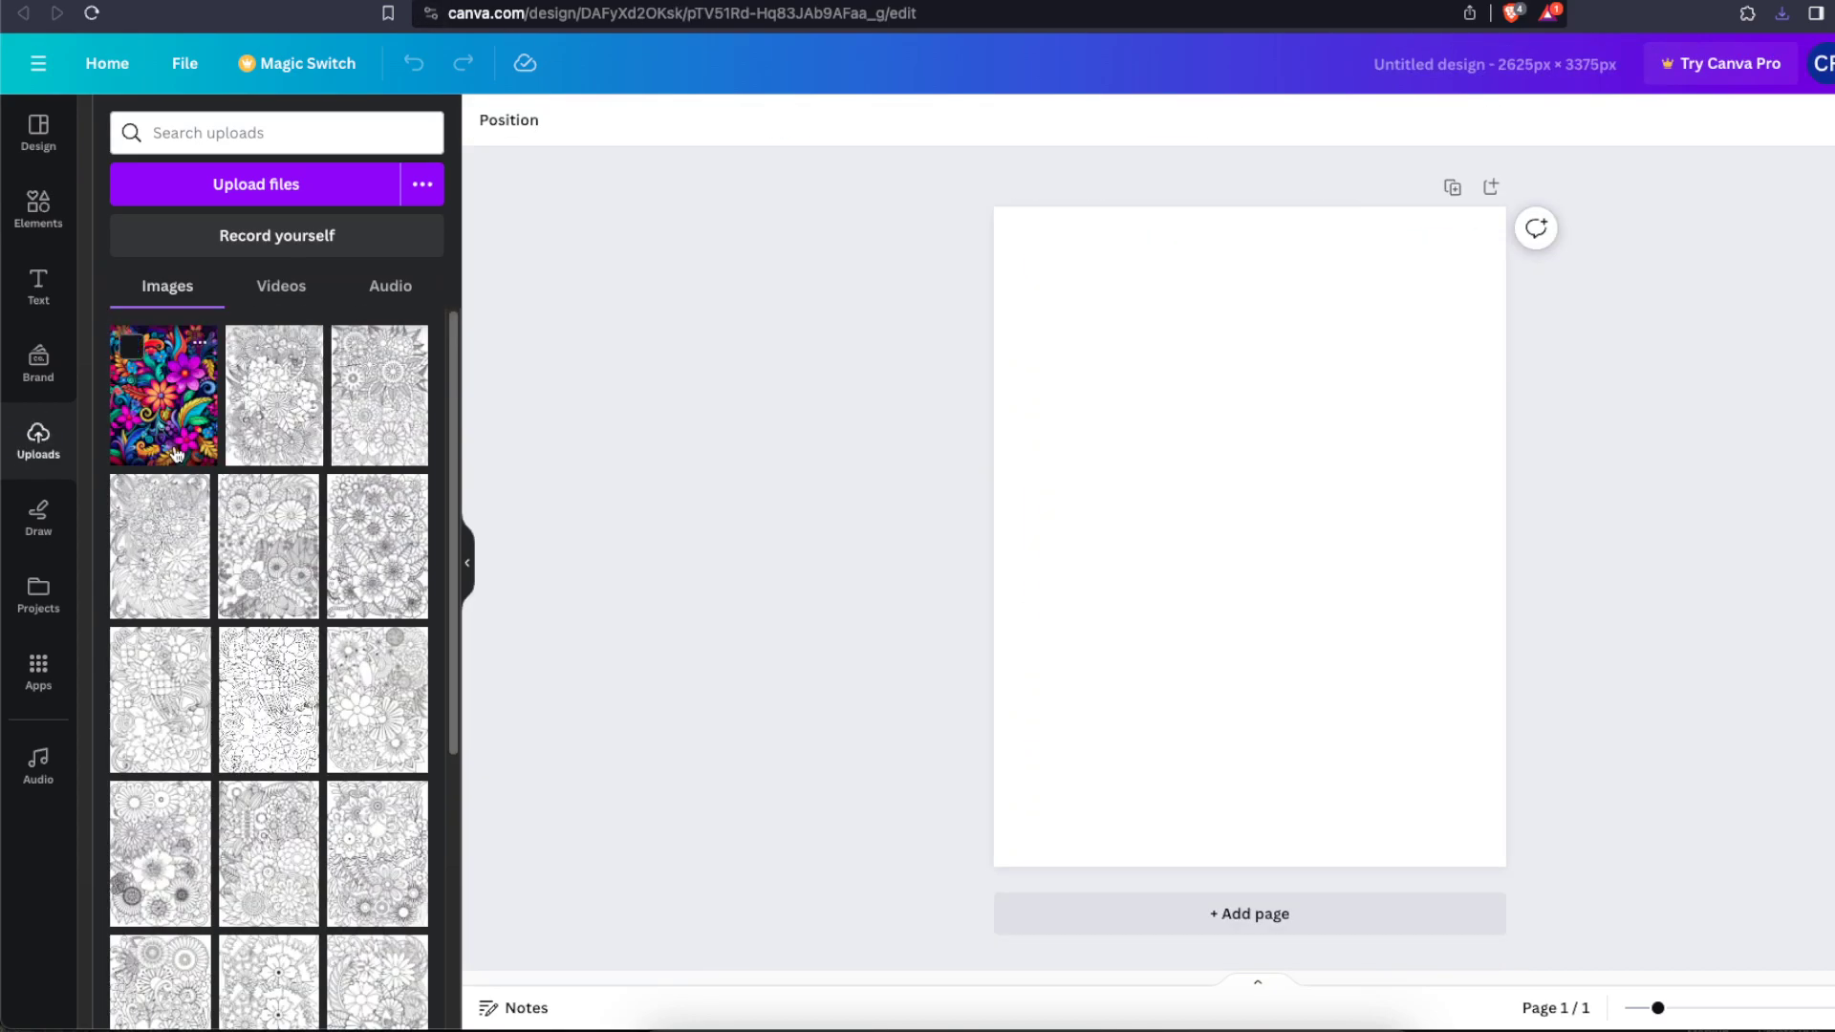
Step: Add the uploaded colorful flower image to the blank page and scale it to cover the whole page
{"action": "left_click", "coordinate": [168, 411]}
{"action": "left_click_drag", "start_coordinate": [1290, 447], "coordinate": [1111, 367]}
{"action": "left_click", "coordinate": [1344, 659]}
{"action": "left_click", "coordinate": [1331, 652]}
{"action": "left_click_drag", "start_coordinate": [1341, 657], "coordinate": [1508, 867]}
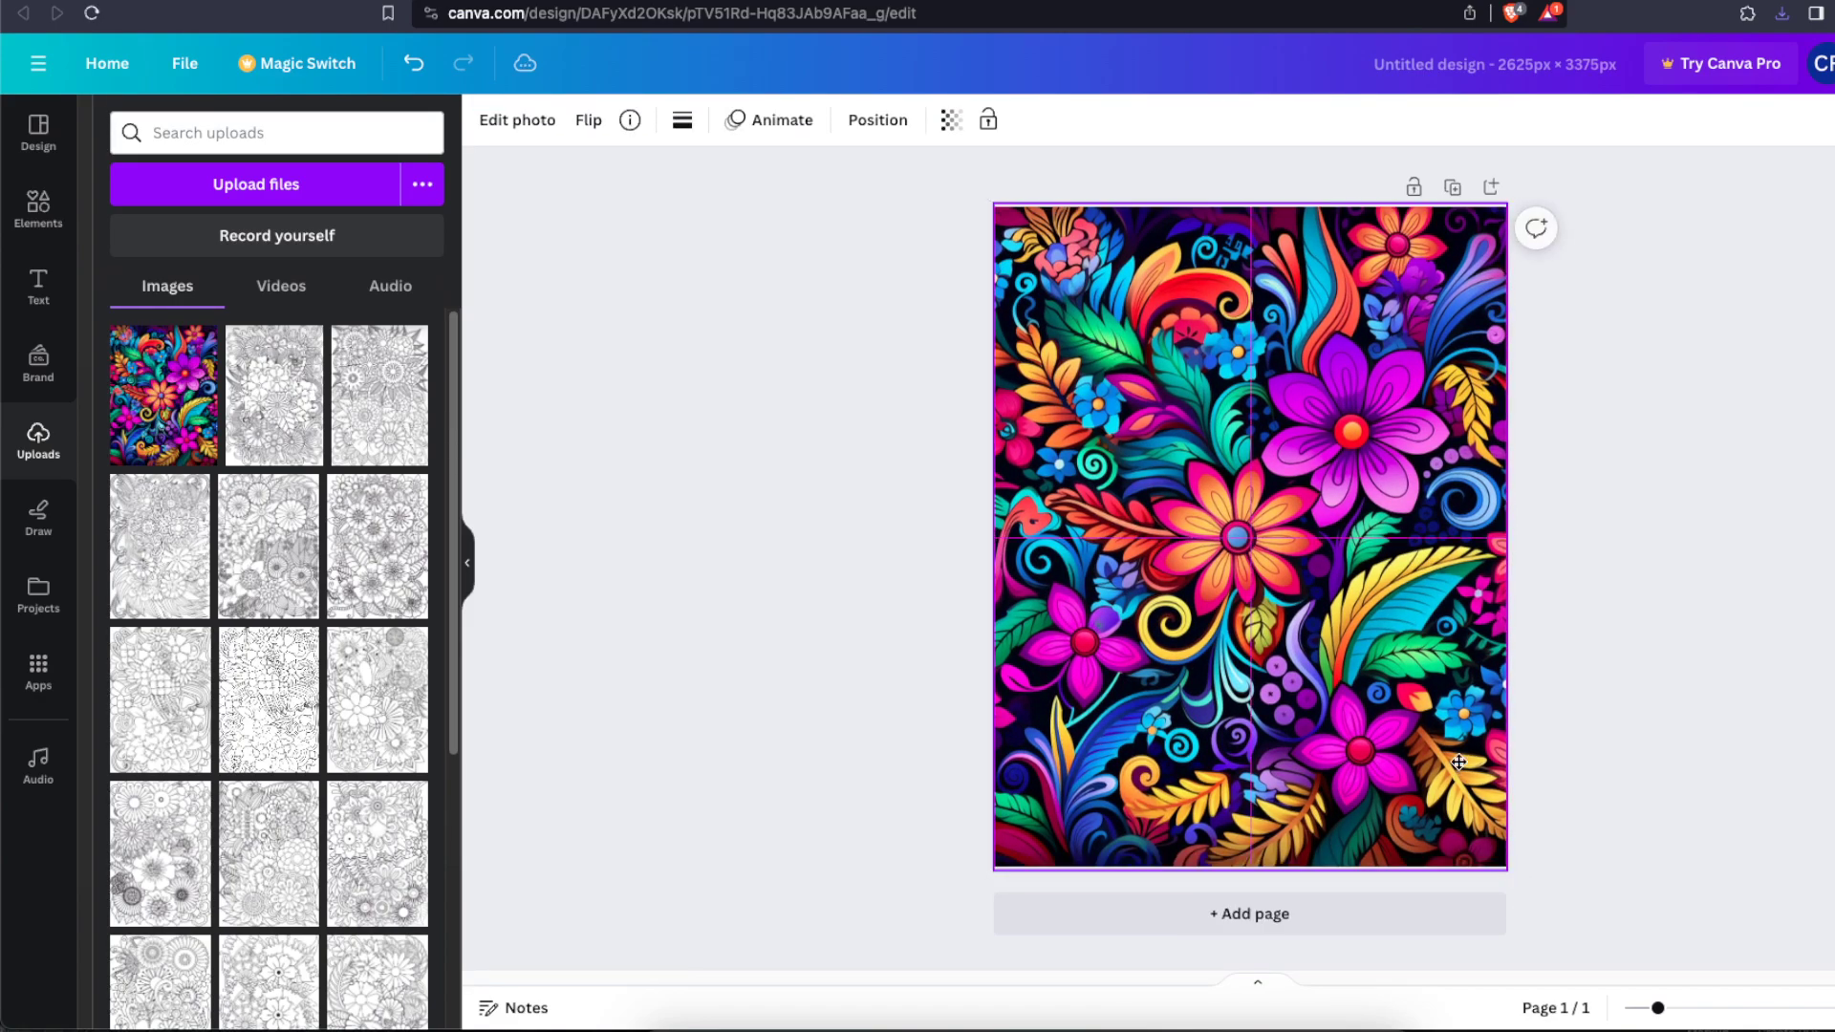
{"action": "left_click", "coordinate": [1672, 732]}
{"action": "left_click", "coordinate": [1413, 595]}
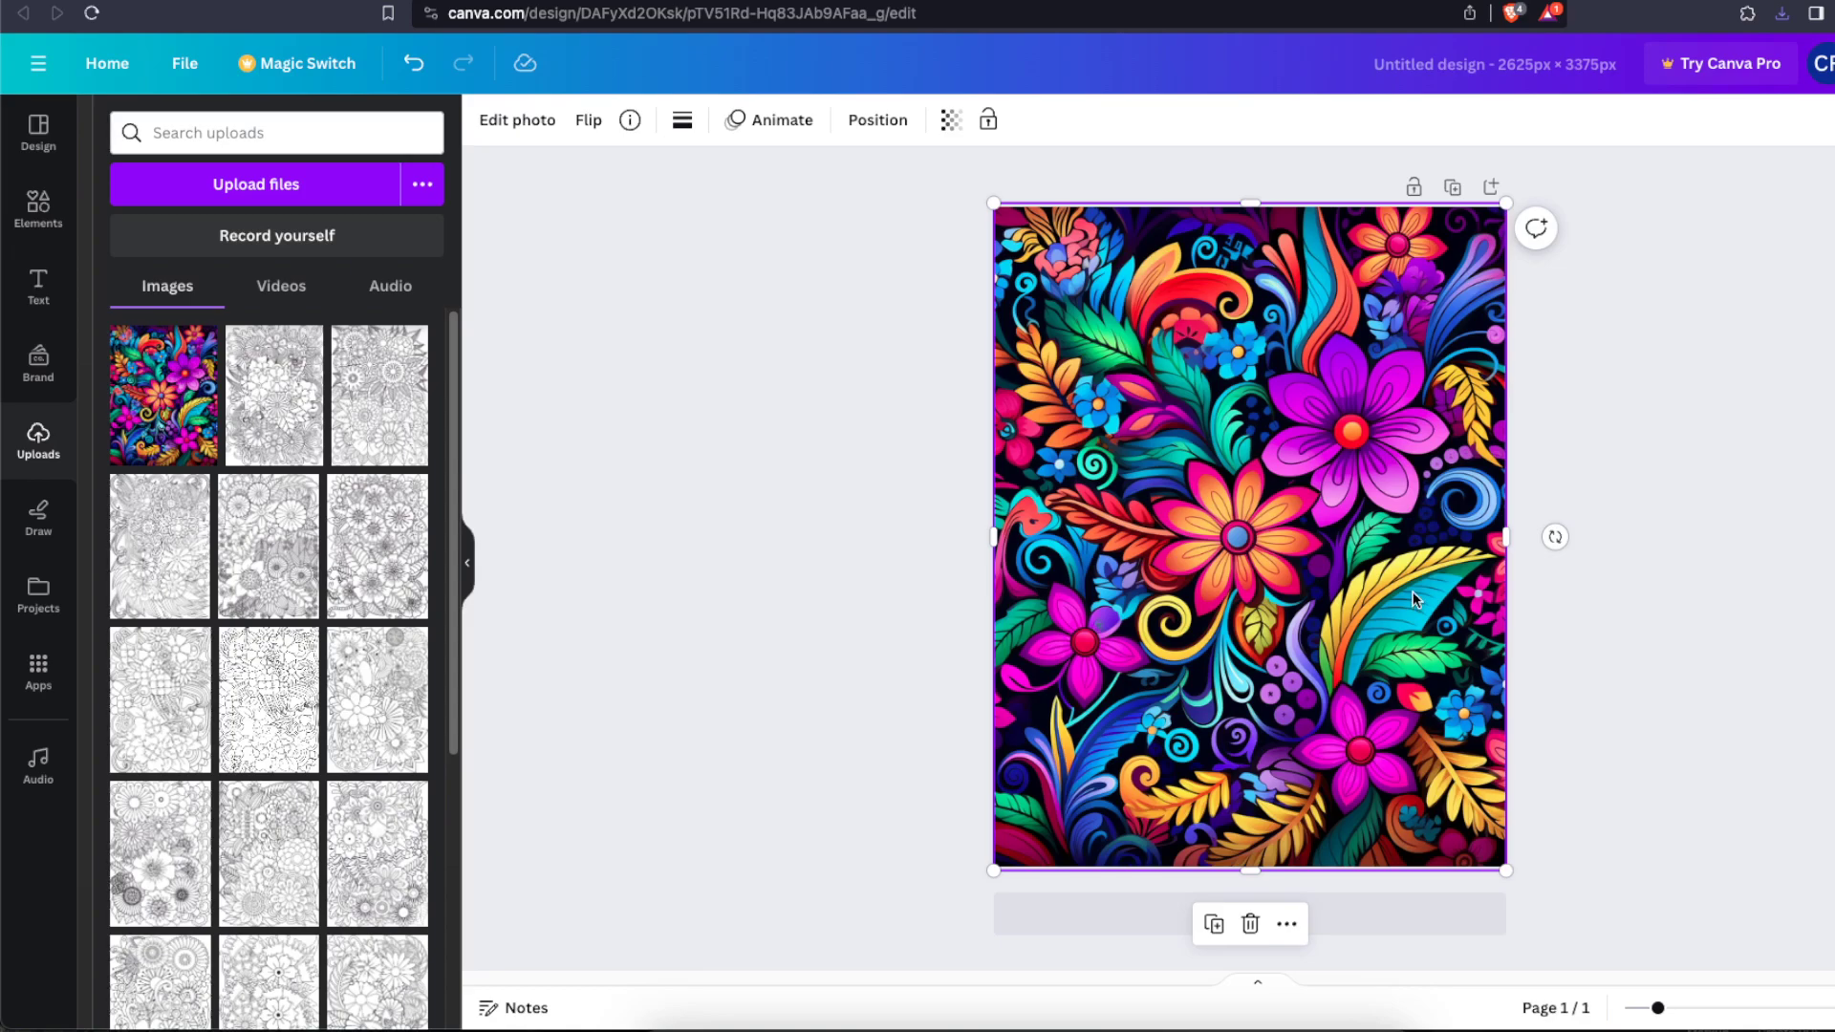
Step: Paste the "I Am Confident" text onto the flower cover, enlarge it to size 435, and center it on the page
{"action": "left_click", "coordinate": [1705, 599]}
{"action": "left_click", "coordinate": [1397, 541]}
{"action": "key", "text": "ctrl+v"}
{"action": "left_click_drag", "start_coordinate": [1121, 346], "coordinate": [1462, 635]}
{"action": "left_click_drag", "start_coordinate": [1376, 559], "coordinate": [1446, 579]}
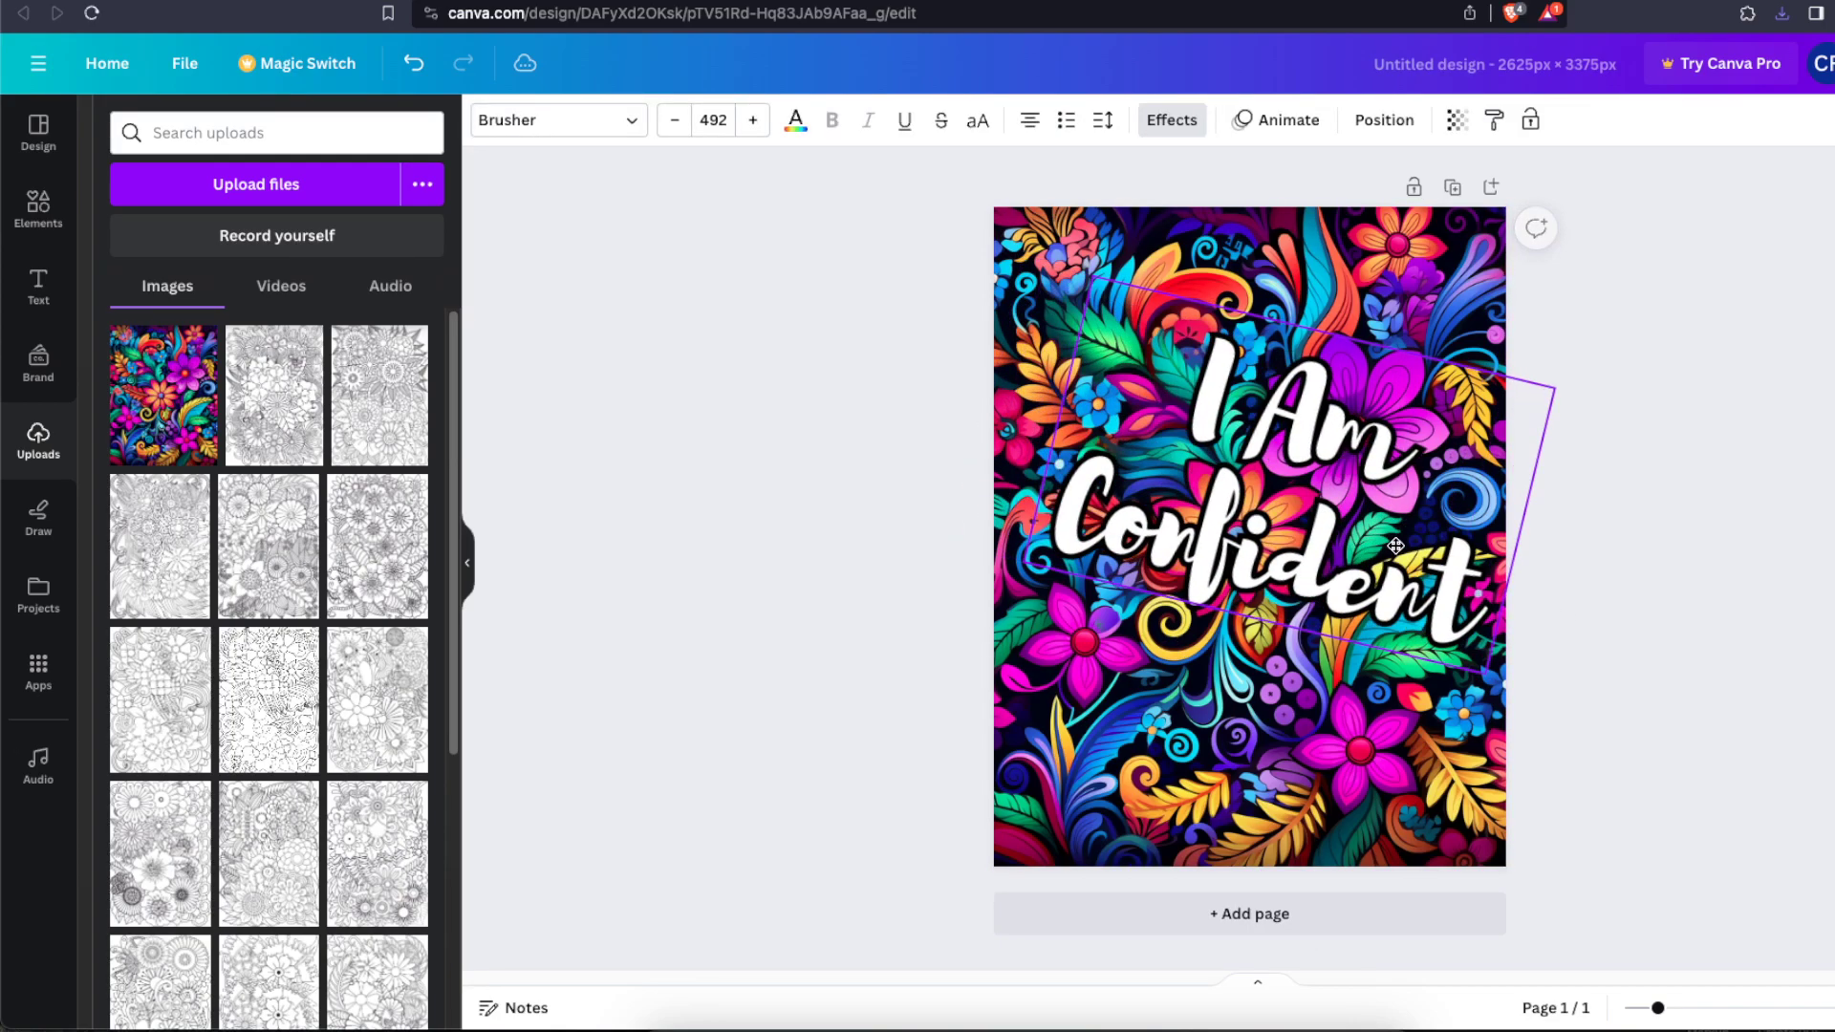
{"action": "left_click_drag", "start_coordinate": [1483, 666], "coordinate": [1437, 621]}
{"action": "left_click_drag", "start_coordinate": [1362, 545], "coordinate": [1355, 613]}
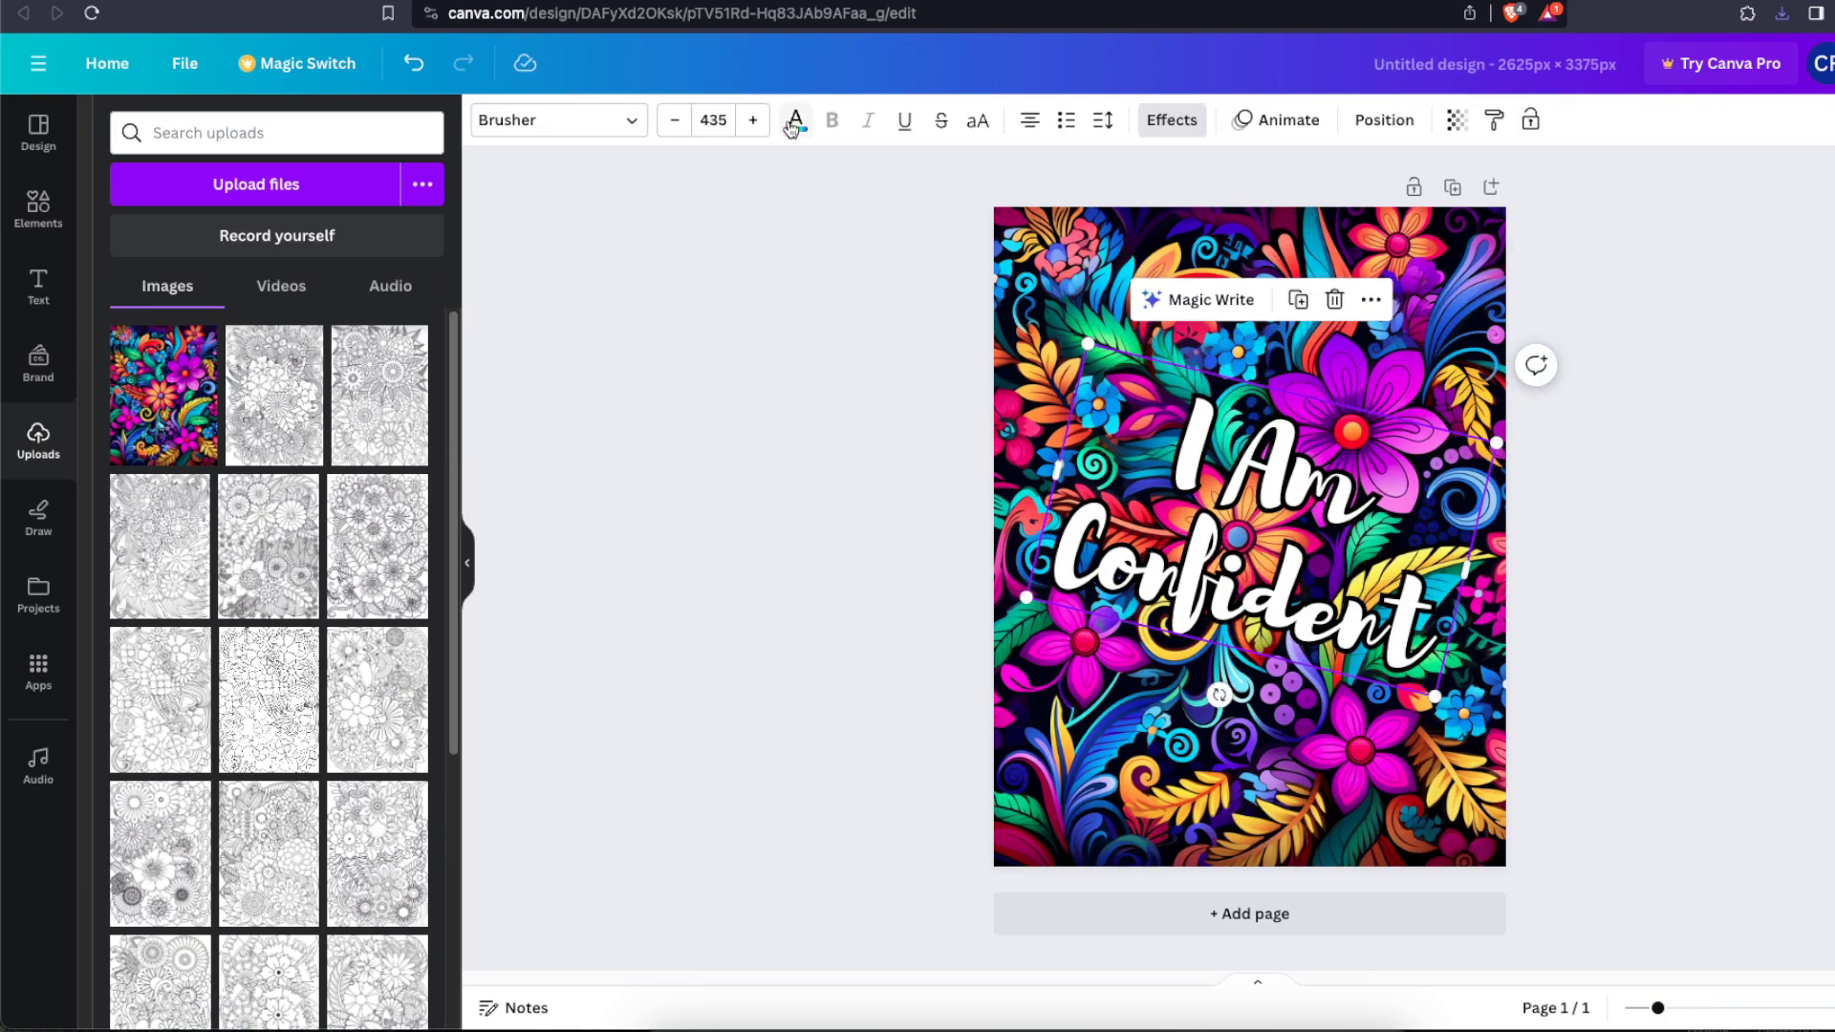
Step: Try several photo and default colours on the "I Am Confident" text and settle on light green
{"action": "left_click", "coordinate": [795, 120]}
{"action": "left_click", "coordinate": [397, 473]}
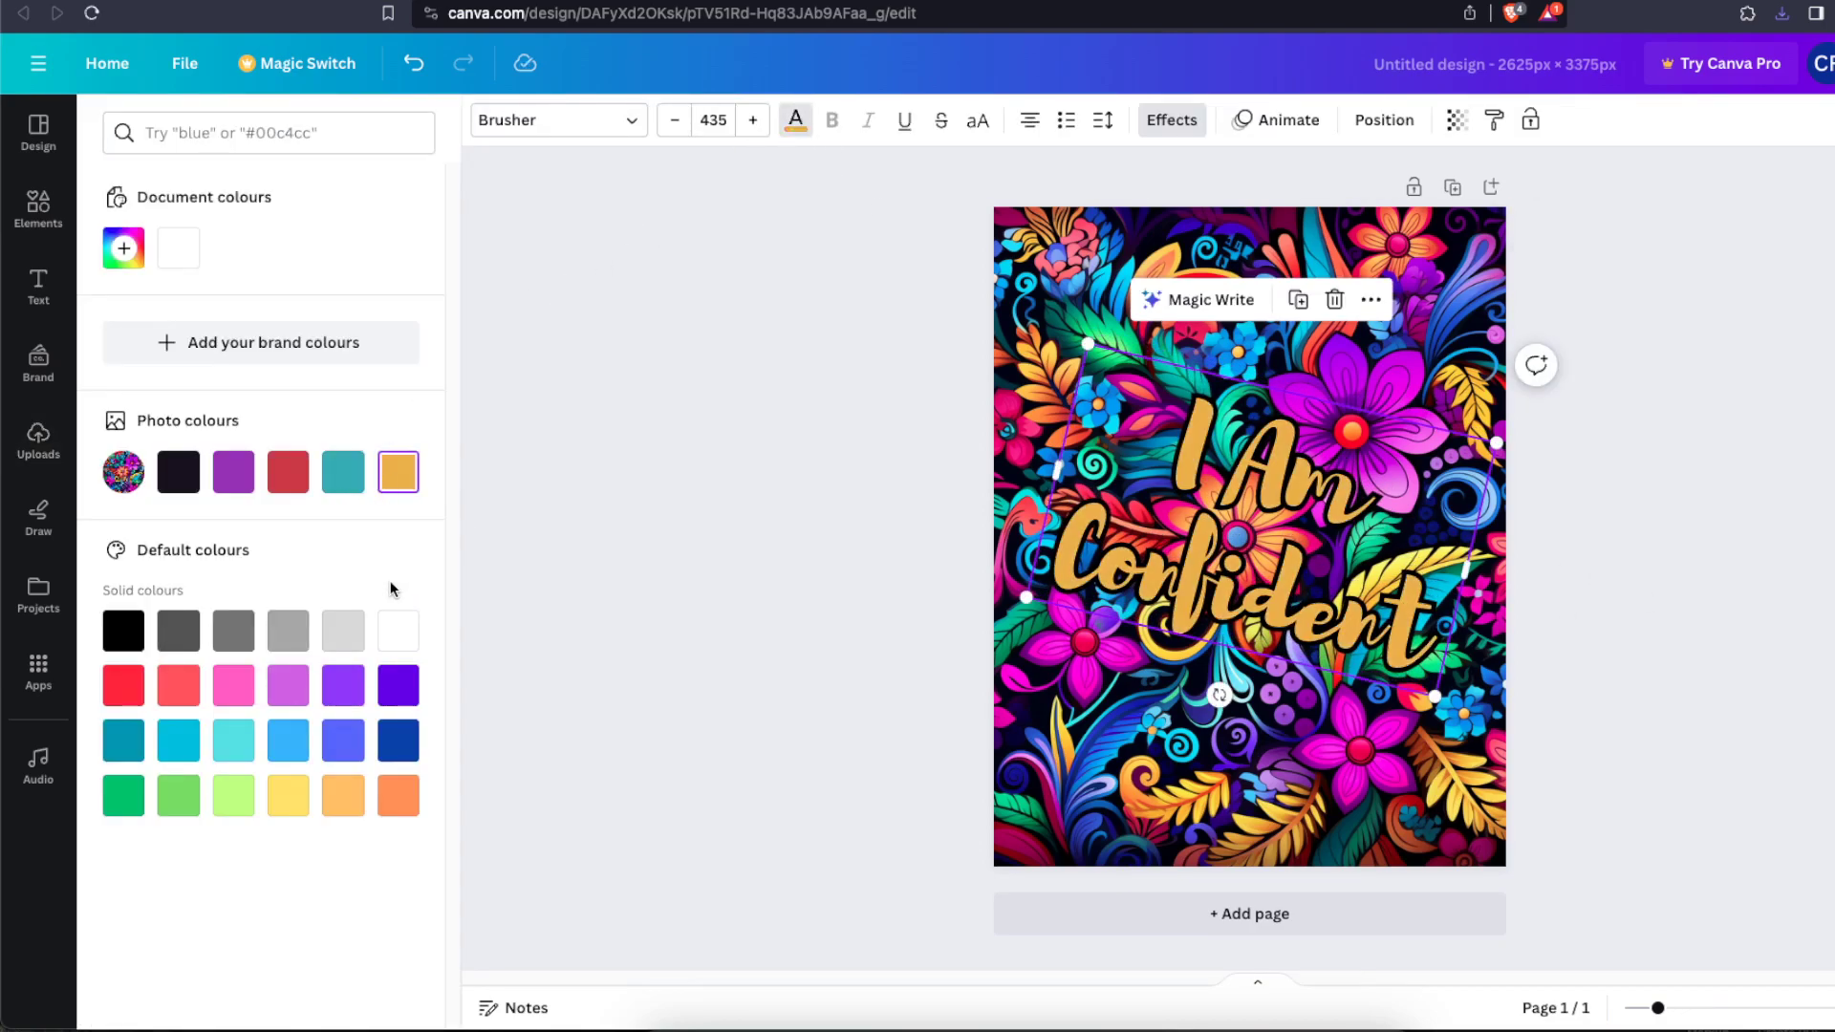
{"action": "left_click", "coordinate": [346, 483]}
{"action": "left_click", "coordinate": [272, 485]}
{"action": "left_click", "coordinate": [233, 473]}
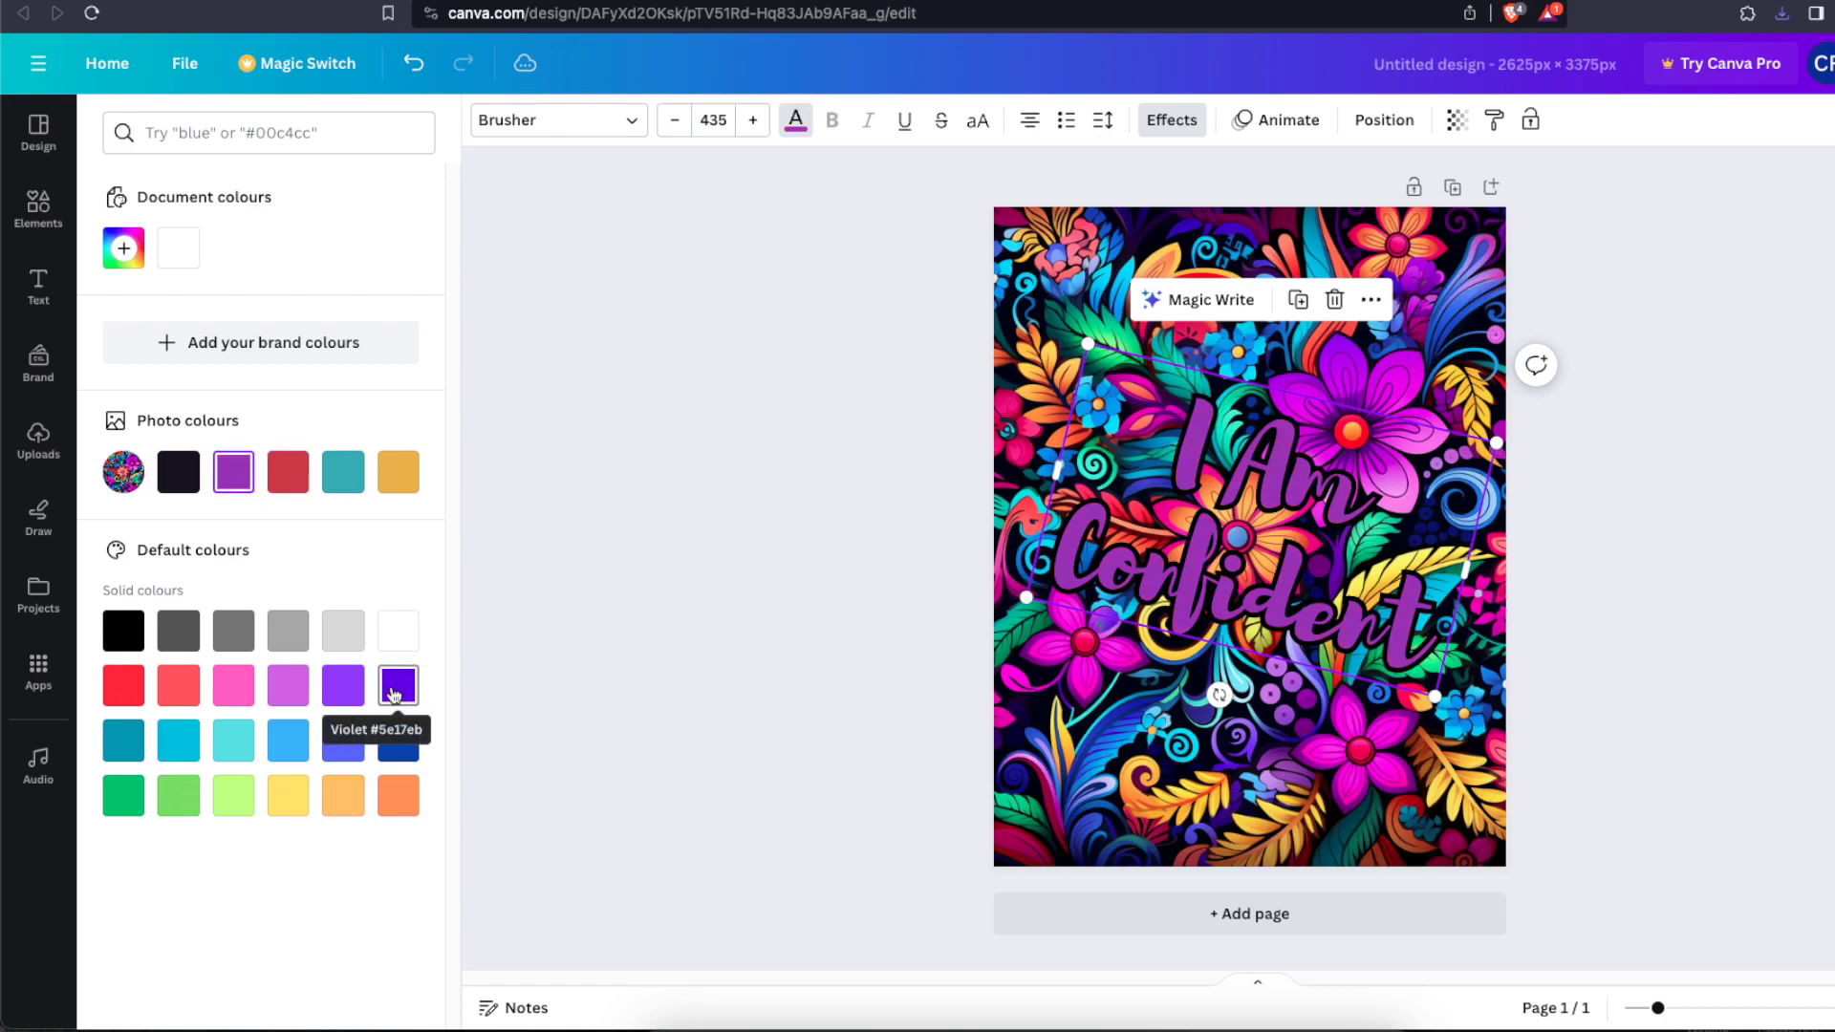
{"action": "left_click", "coordinate": [288, 795]}
{"action": "left_click", "coordinate": [233, 739]}
{"action": "left_click", "coordinate": [179, 740]}
{"action": "left_click", "coordinate": [233, 795]}
{"action": "left_click", "coordinate": [179, 796]}
{"action": "left_click", "coordinate": [228, 797]}
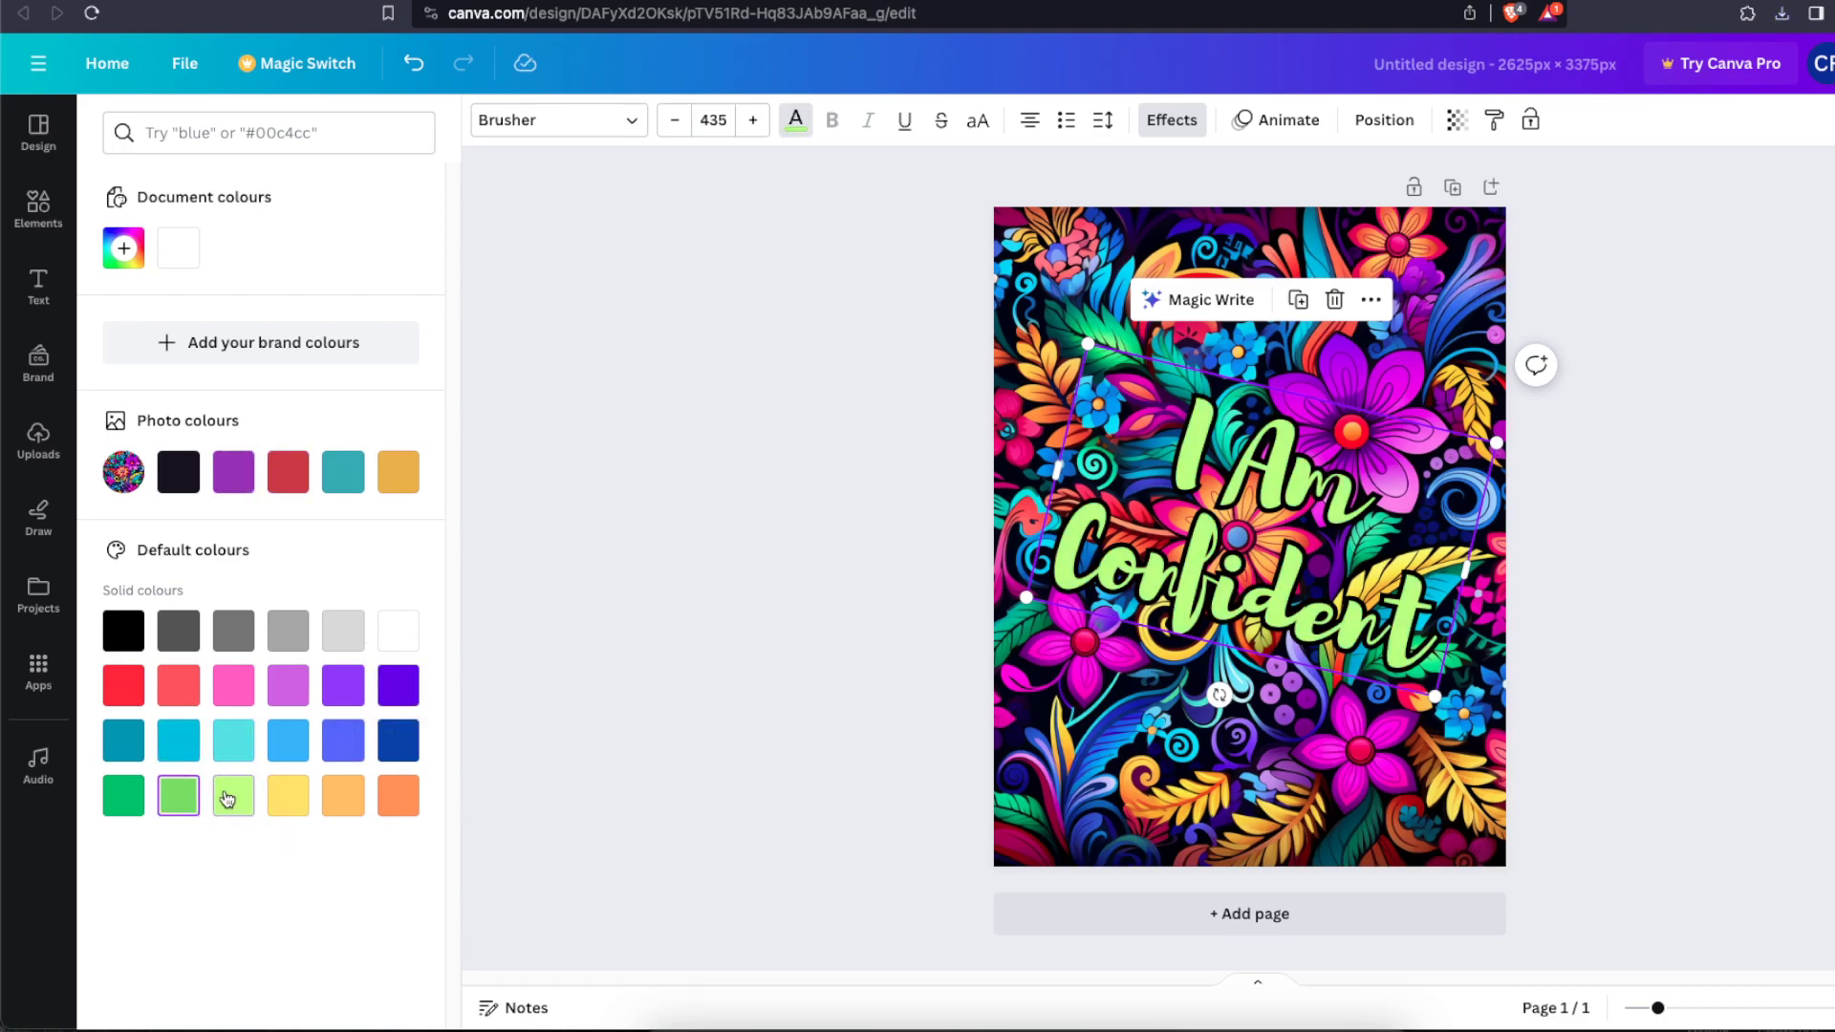
Step: Move the "I Am Confident" text to the cover's lower half and add the white title "Flowers Coloring Book" above it
{"action": "left_click_drag", "start_coordinate": [1202, 610], "coordinate": [1202, 604]}
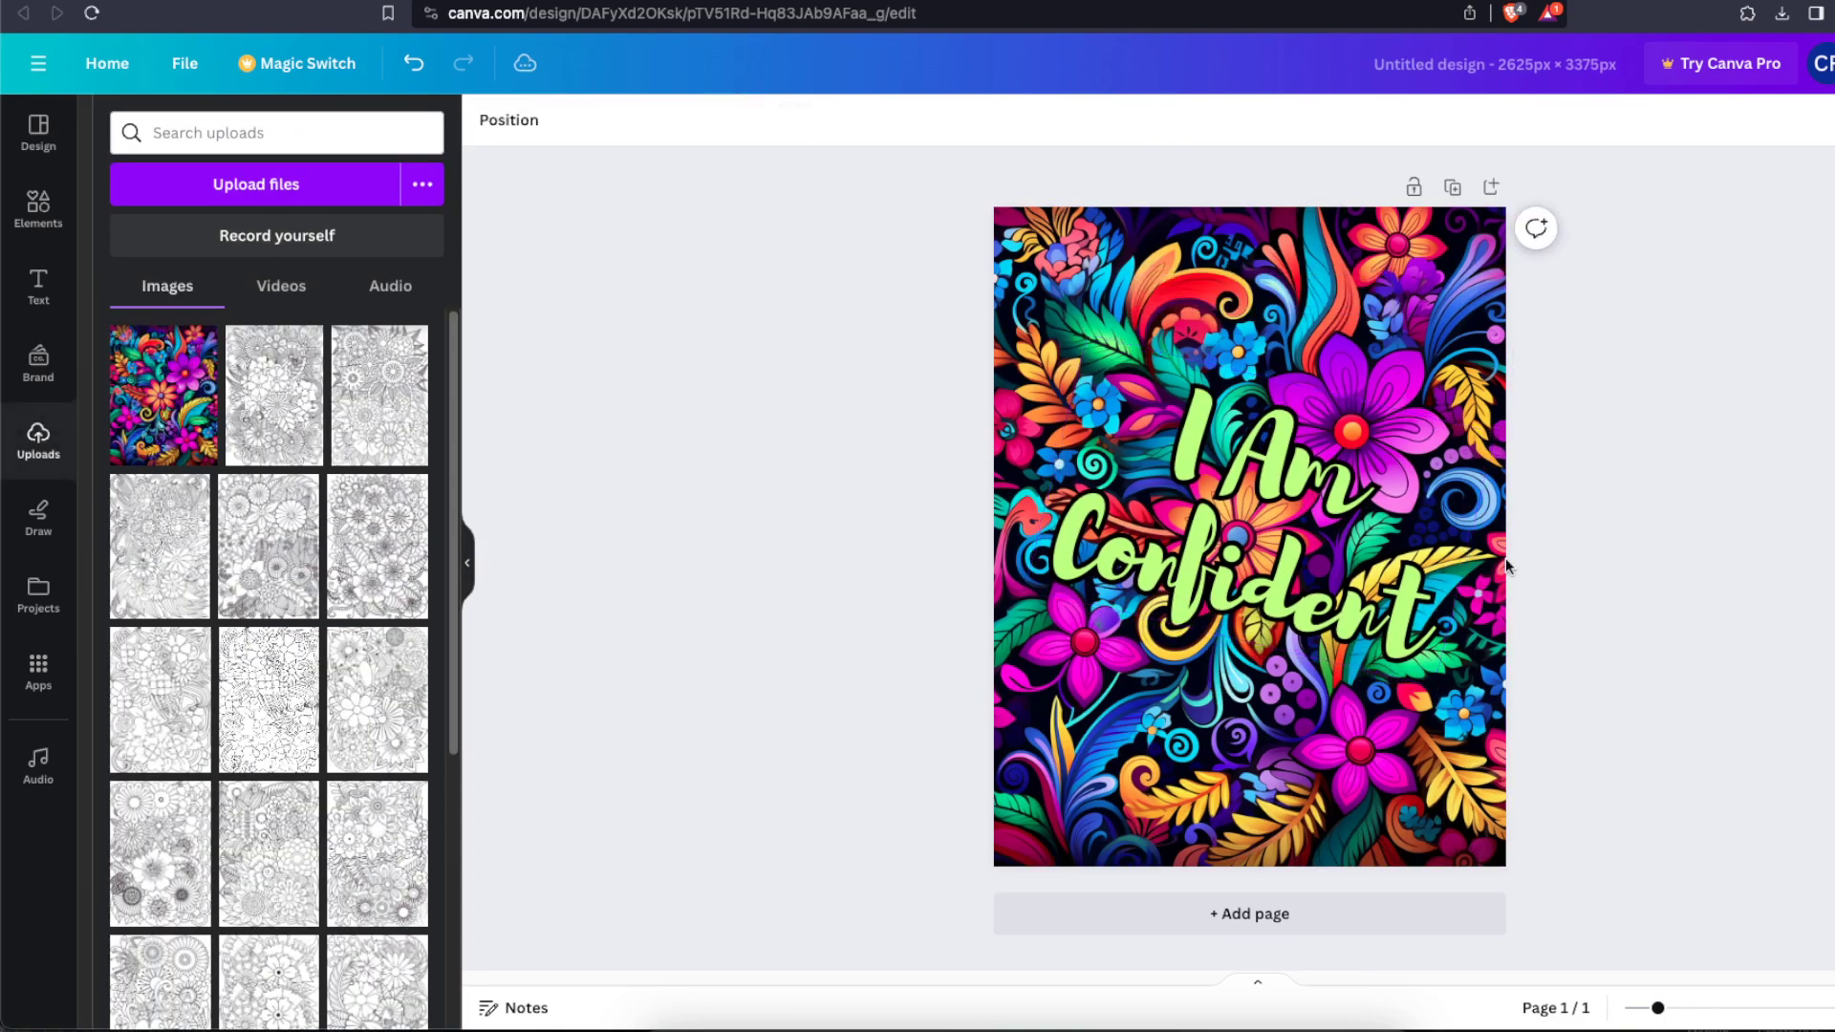
{"action": "left_click_drag", "start_coordinate": [1383, 497], "coordinate": [1296, 525]}
{"action": "left_click", "coordinate": [1674, 644]}
{"action": "left_click", "coordinate": [1638, 497]}
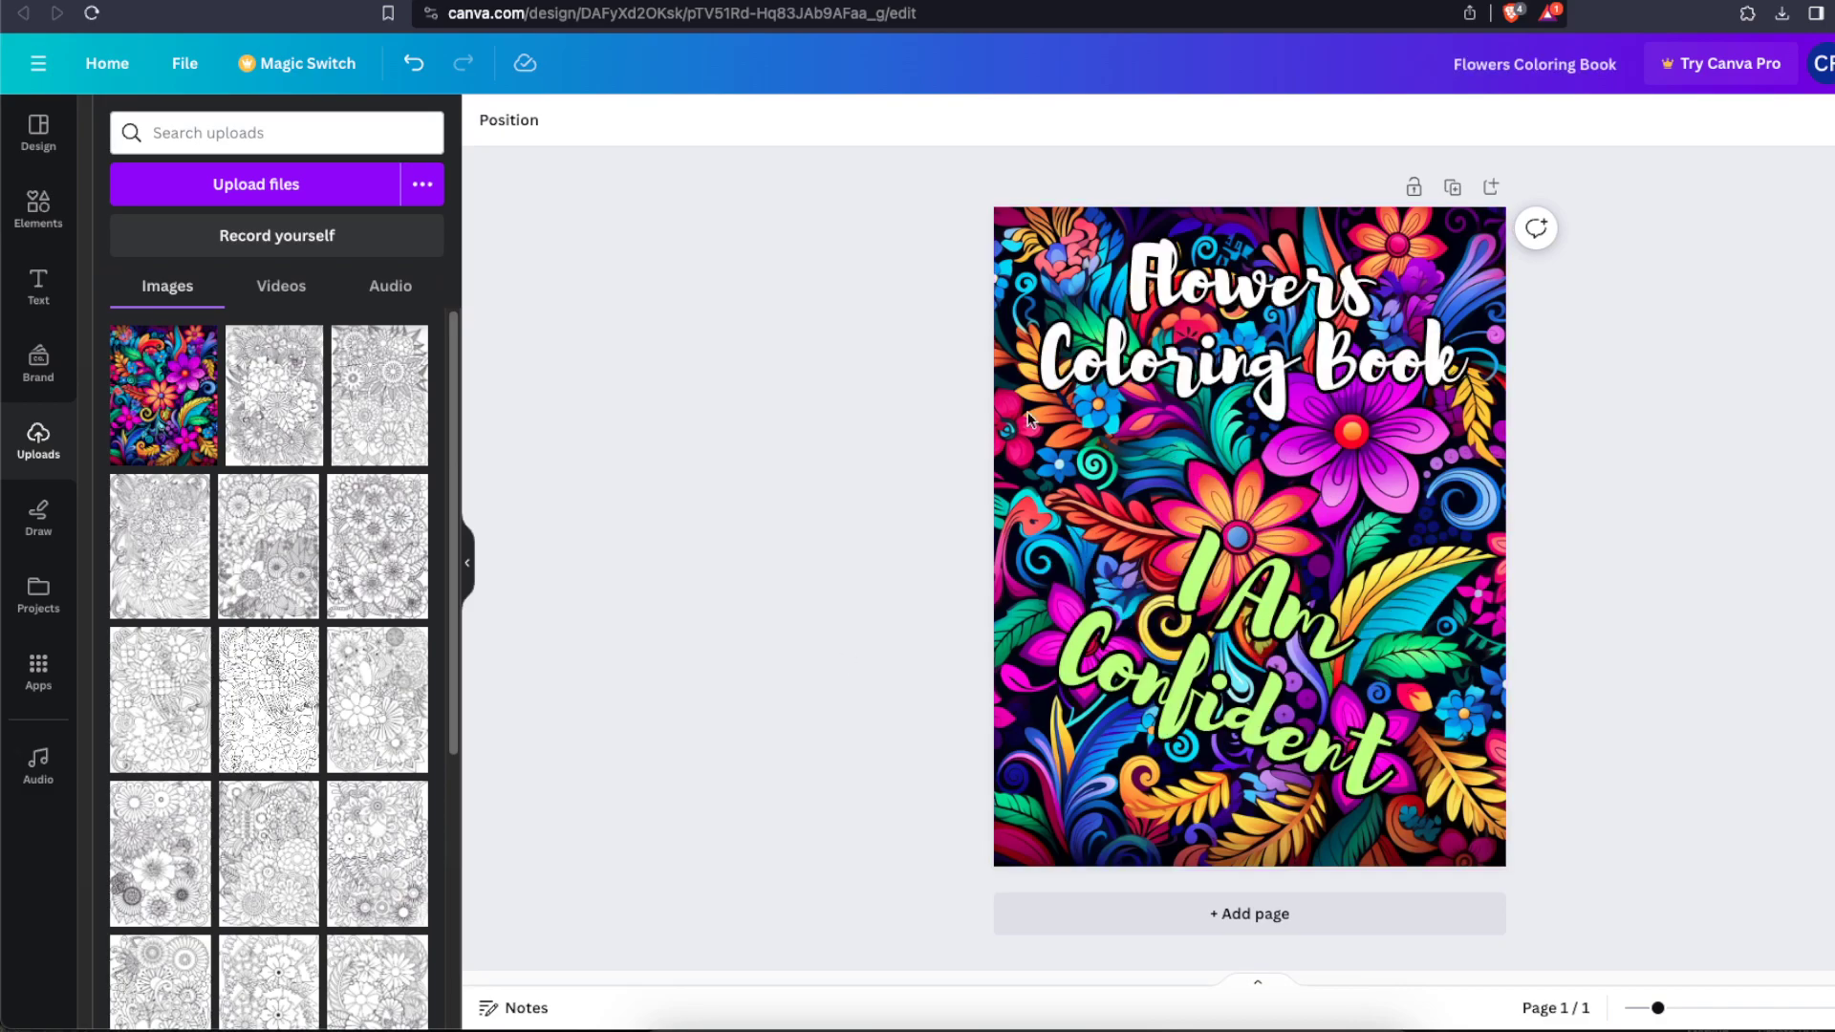
Step: Duplicate the cover page and delete both texts from the copy, keeping only the flower background
{"action": "left_click", "coordinate": [1452, 187]}
{"action": "left_click_drag", "start_coordinate": [984, 315], "coordinate": [995, 721]}
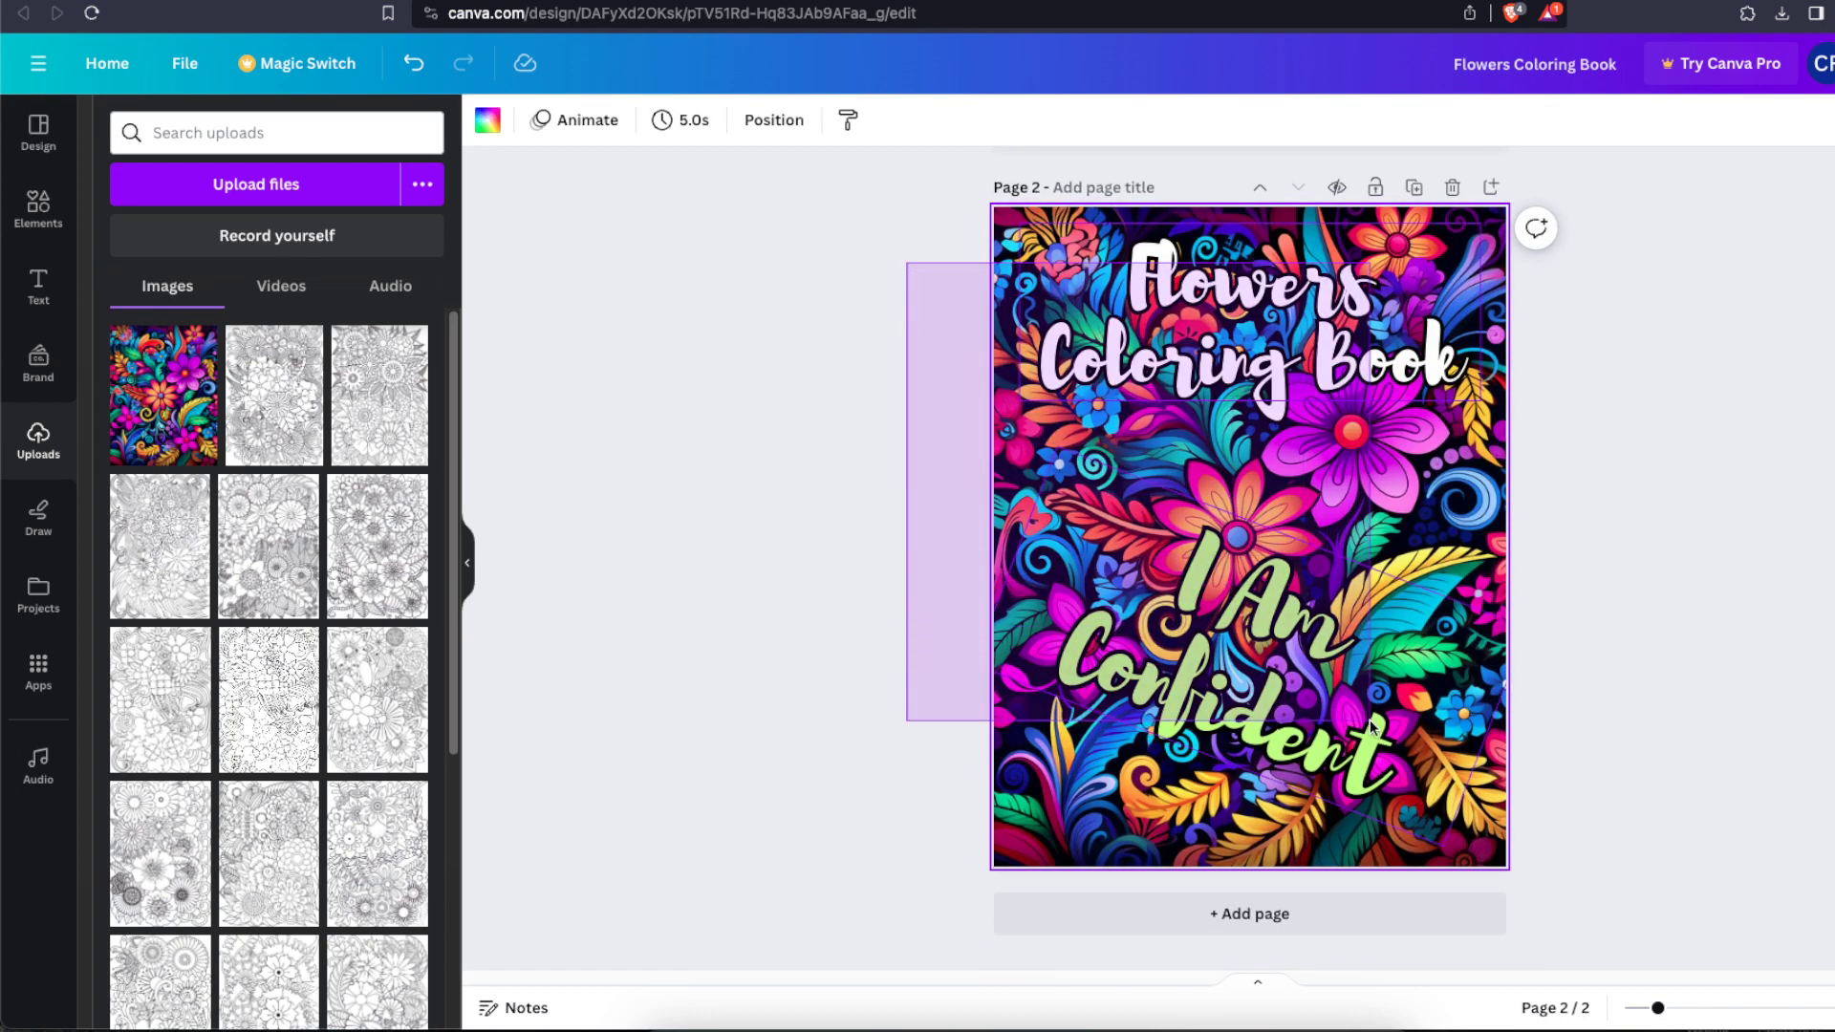
{"action": "key", "text": "Delete"}
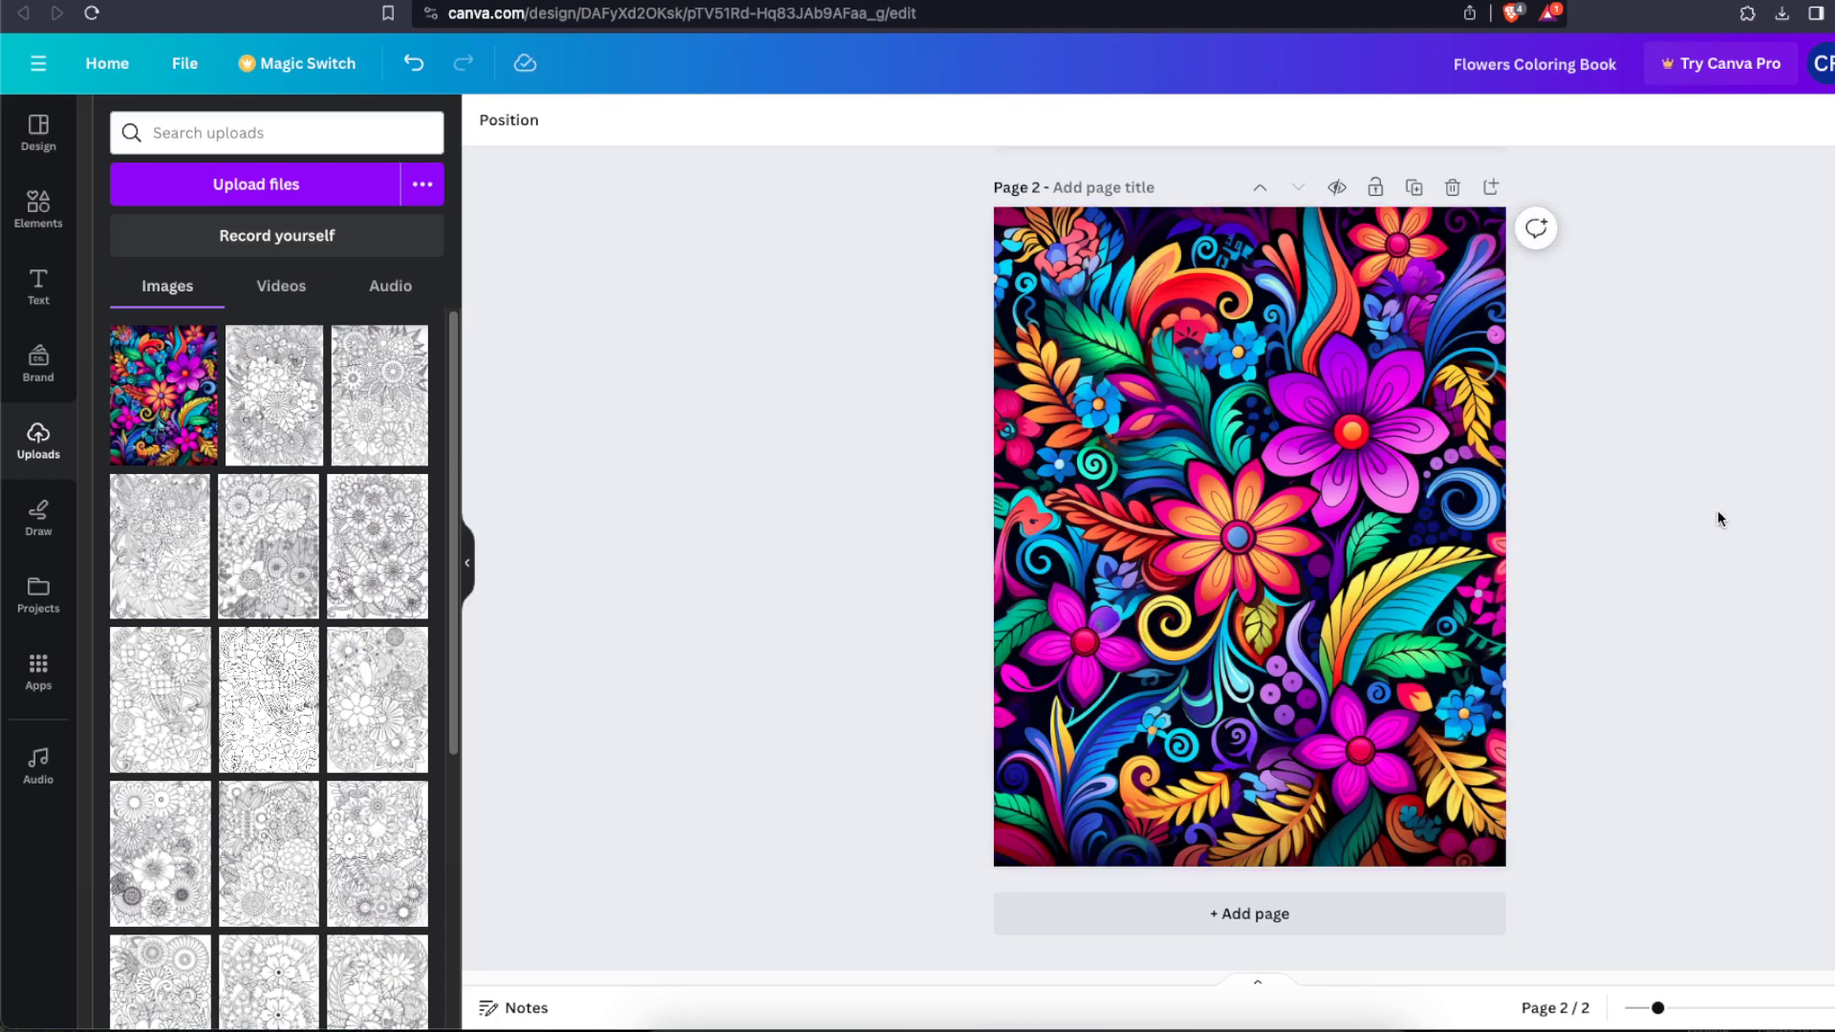
Step: Examine the PNG download settings for all pages of the cover design, and close them
{"action": "scroll", "coordinate": [1809, 471], "scroll_direction": "up", "scroll_amount": 5}
{"action": "left_click", "coordinate": [1830, 63]}
{"action": "left_click", "coordinate": [1720, 604]}
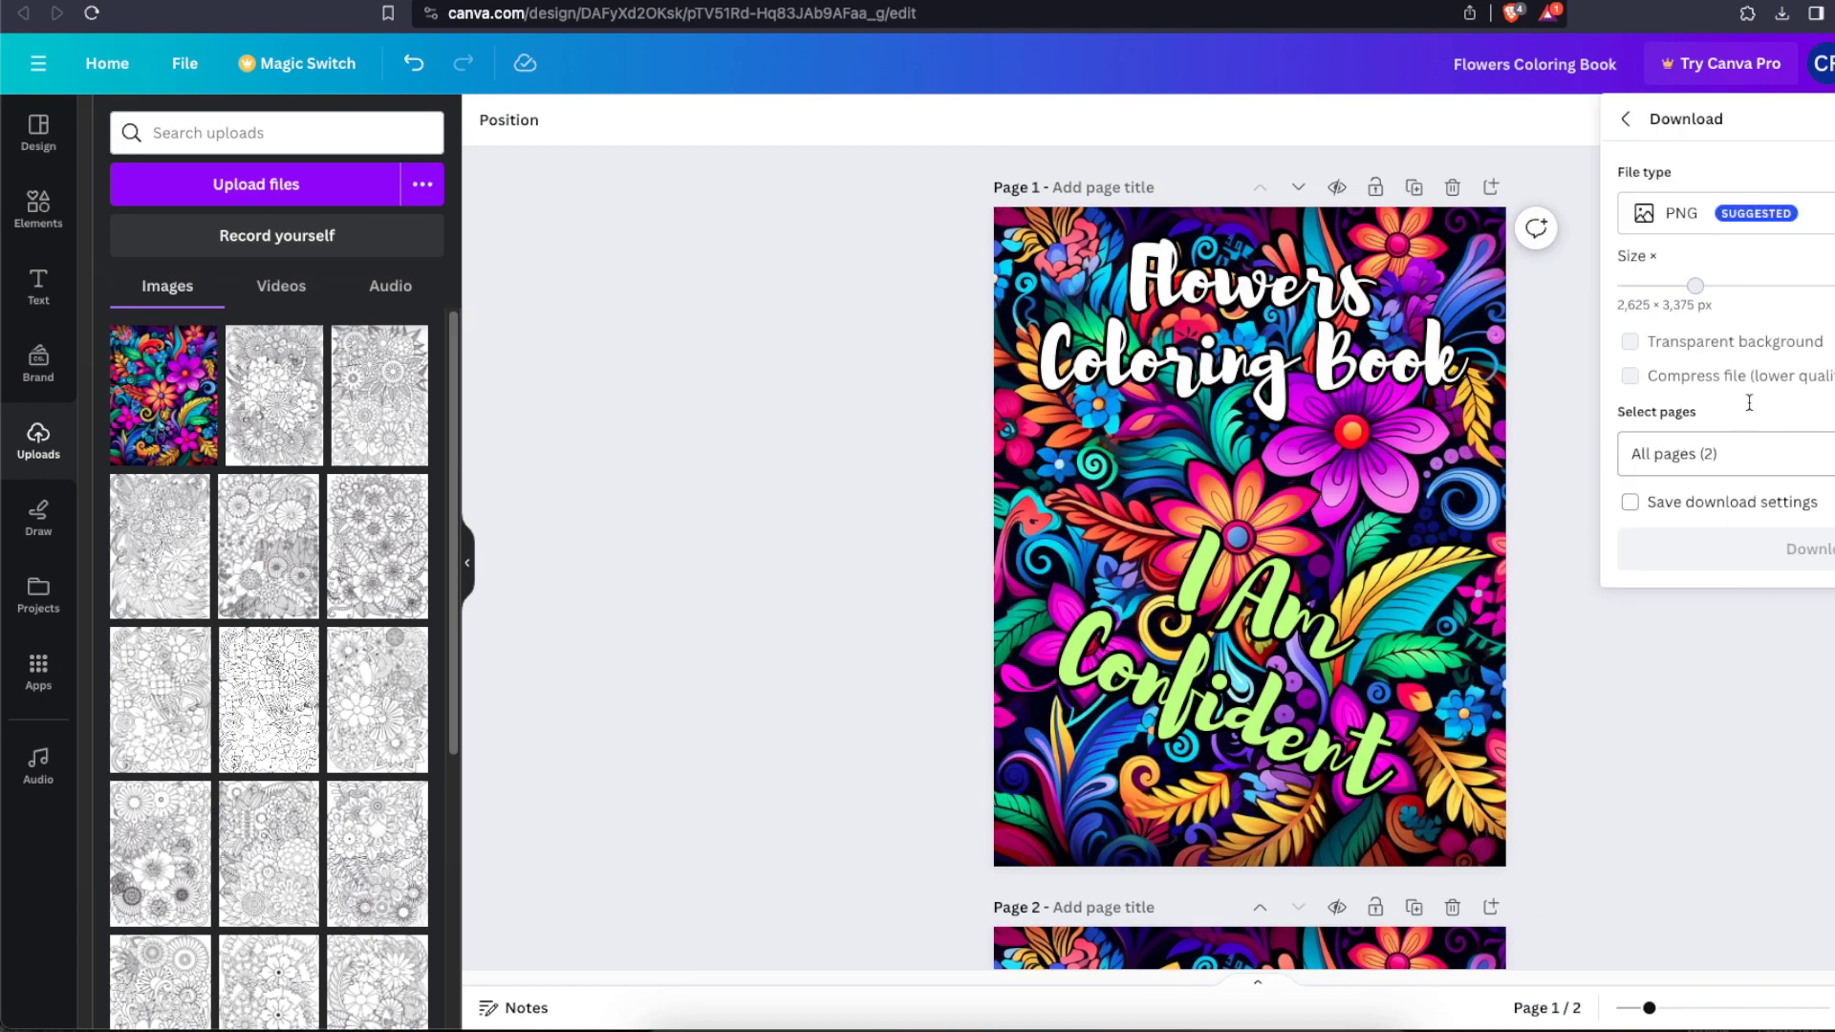
{"action": "left_click", "coordinate": [815, 382]}
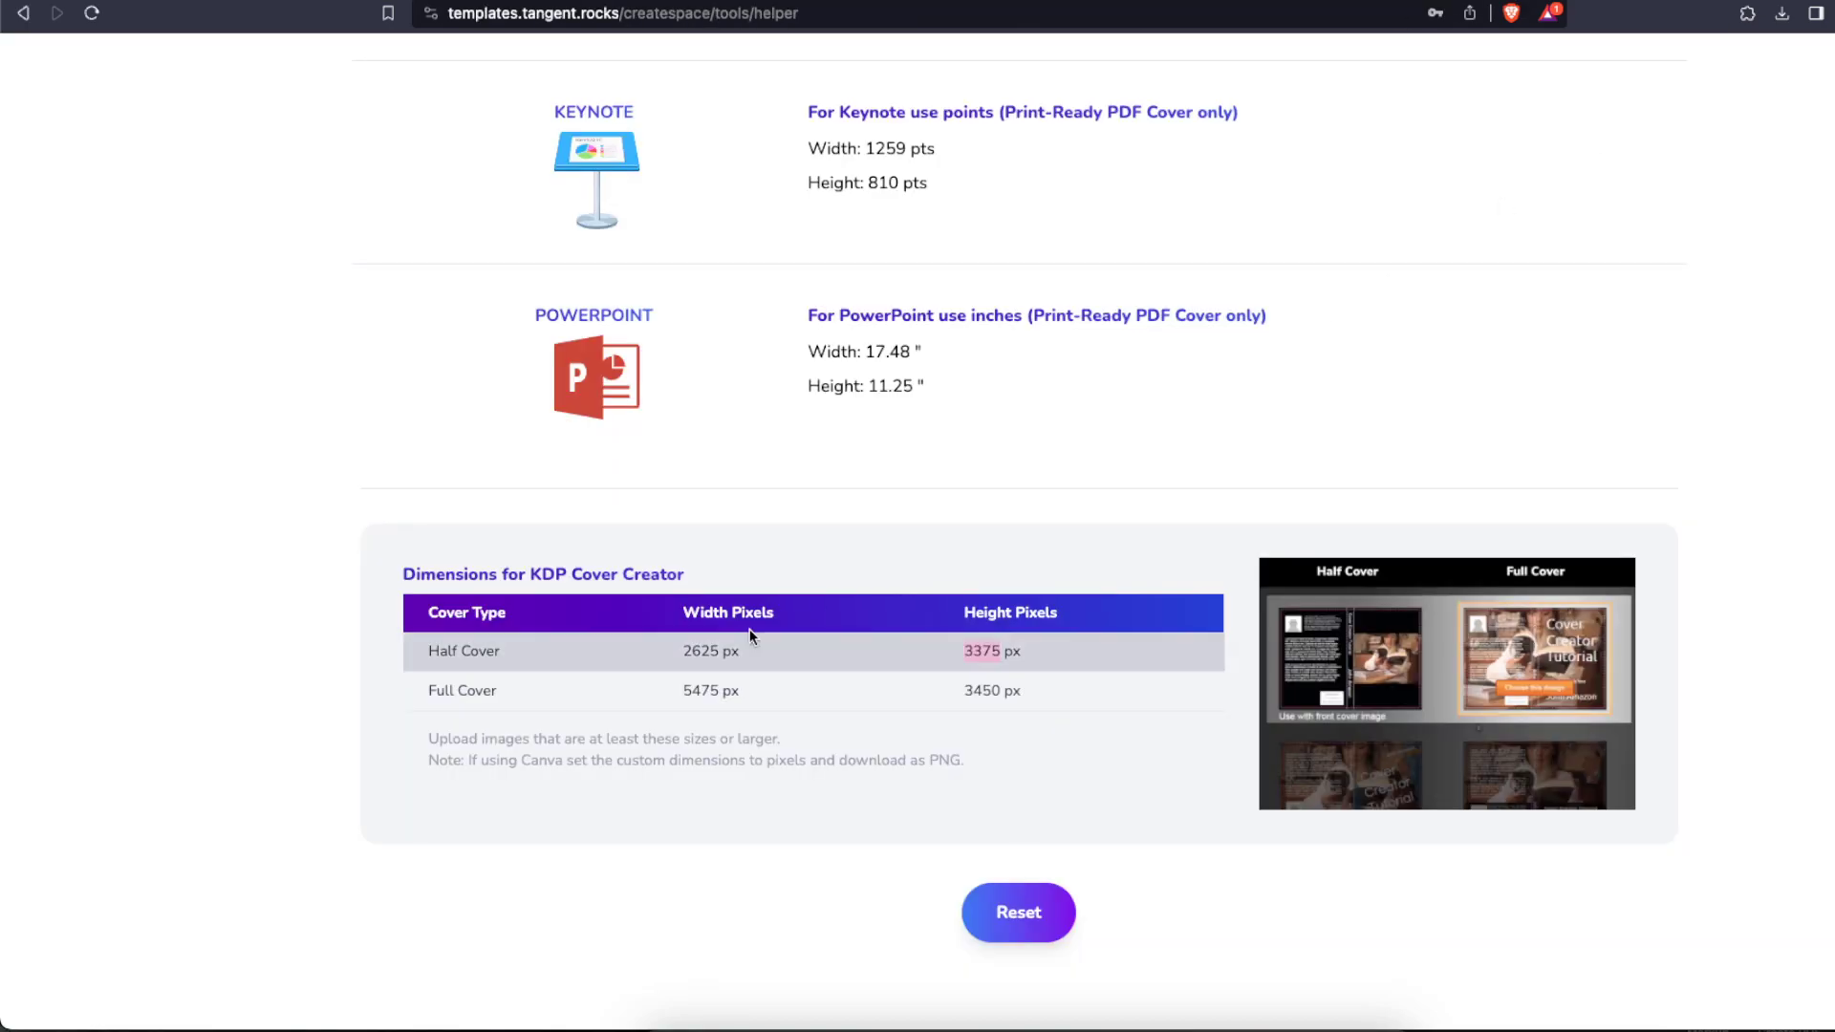
Step: Switch to KDP Helper and examine the full cover width and height in inches for the print-ready PDF cover
{"action": "scroll", "coordinate": [743, 628], "scroll_direction": "up", "scroll_amount": 15}
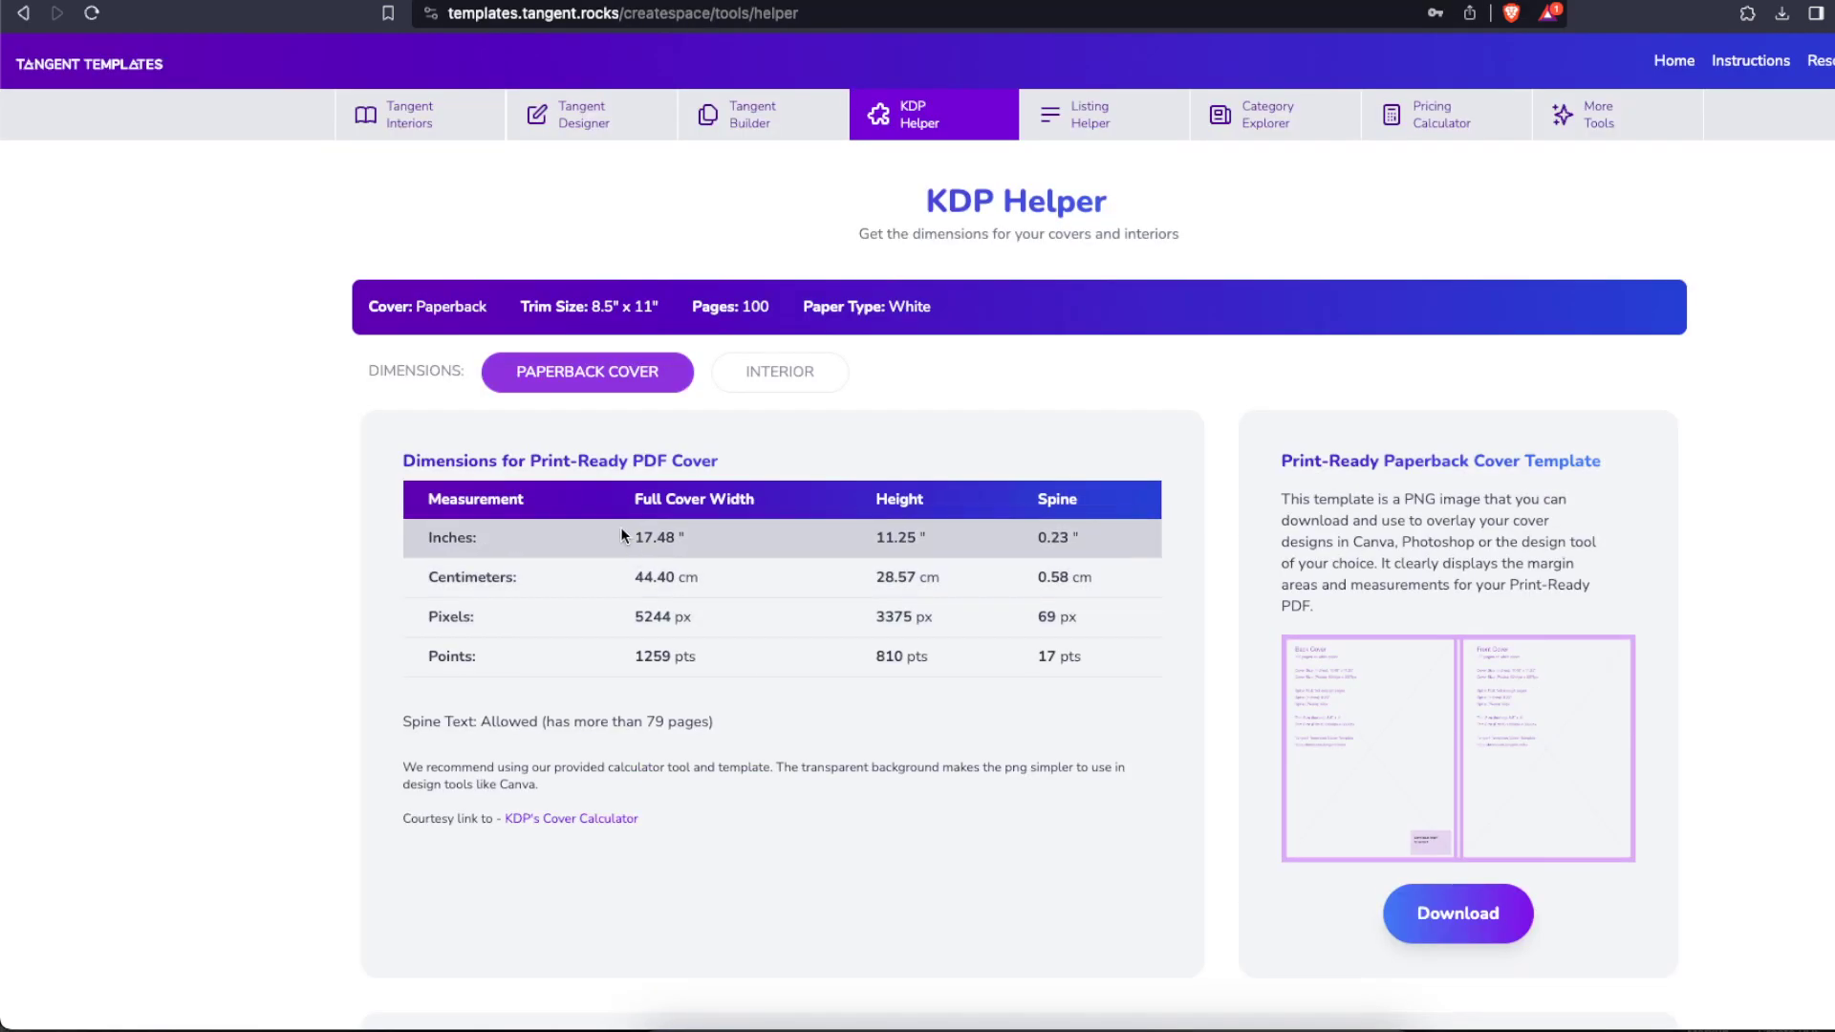
{"action": "left_click_drag", "start_coordinate": [623, 535], "coordinate": [669, 536]}
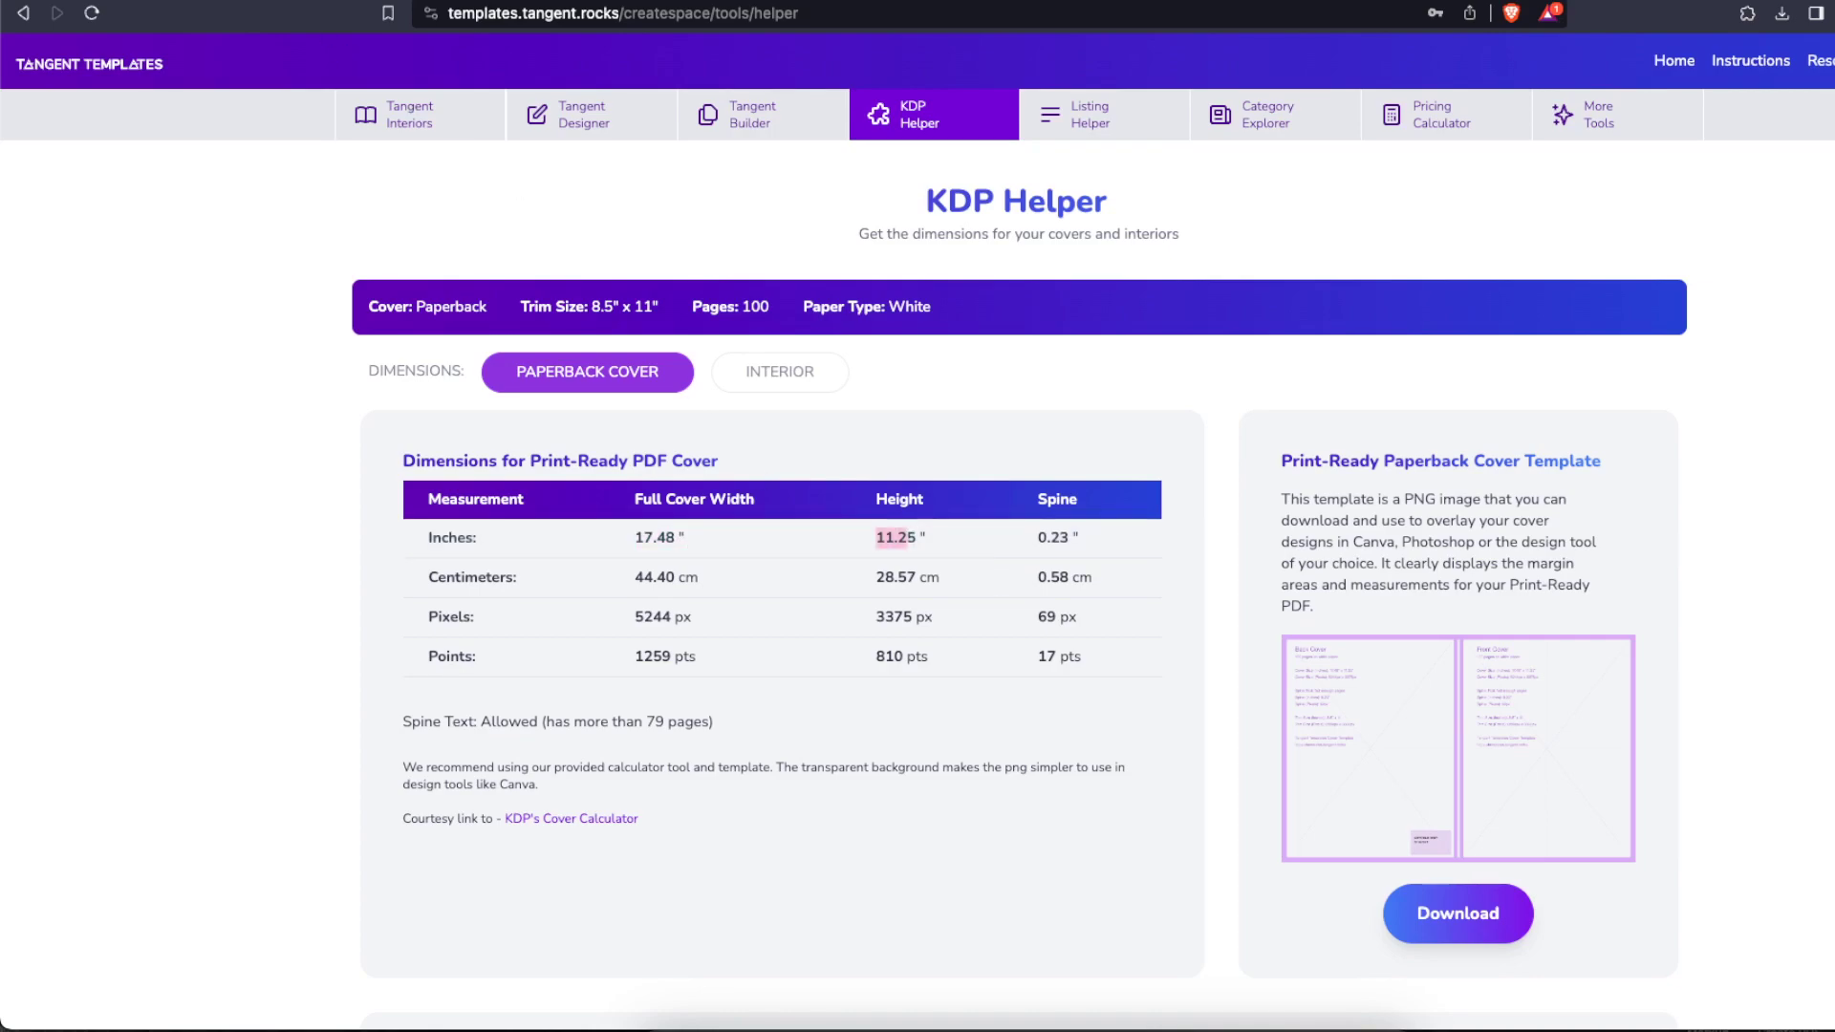
{"action": "left_click", "coordinate": [946, 541]}
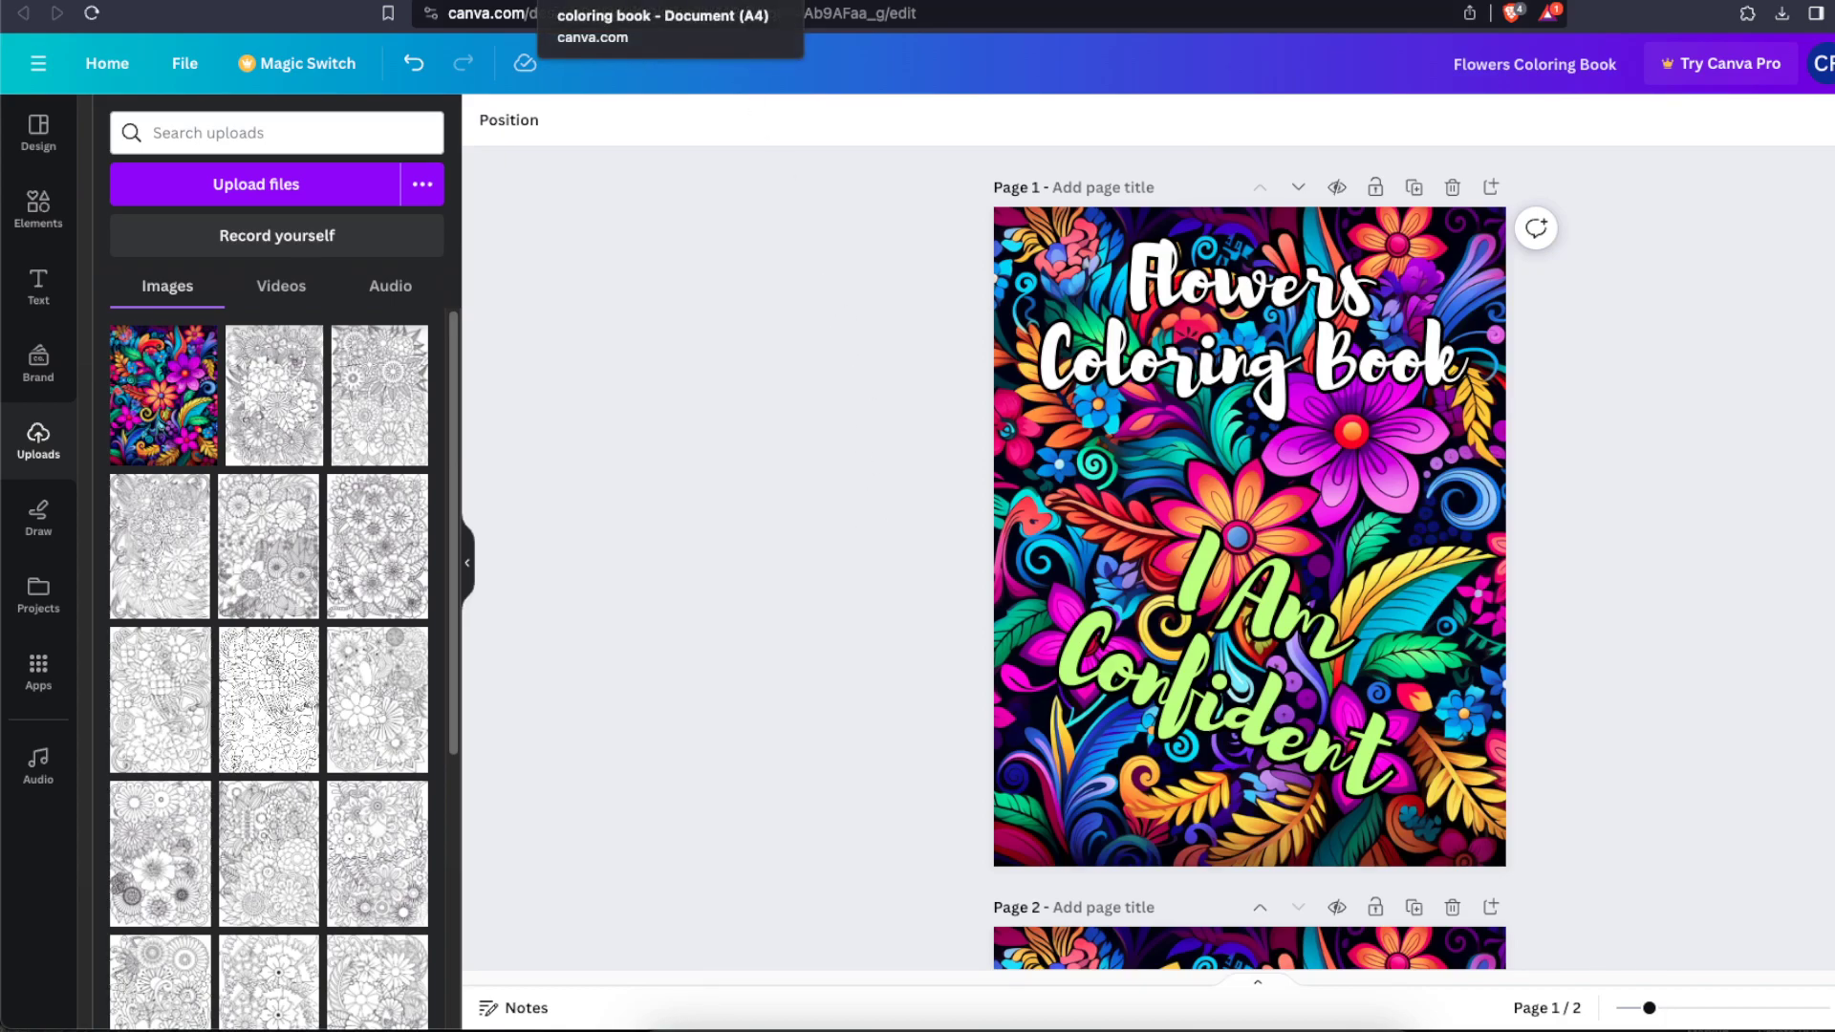
Step: Return to the coloring book document in Canva and deselect the "I Am Confident" text on page 1
{"action": "left_click", "coordinate": [631, 0]}
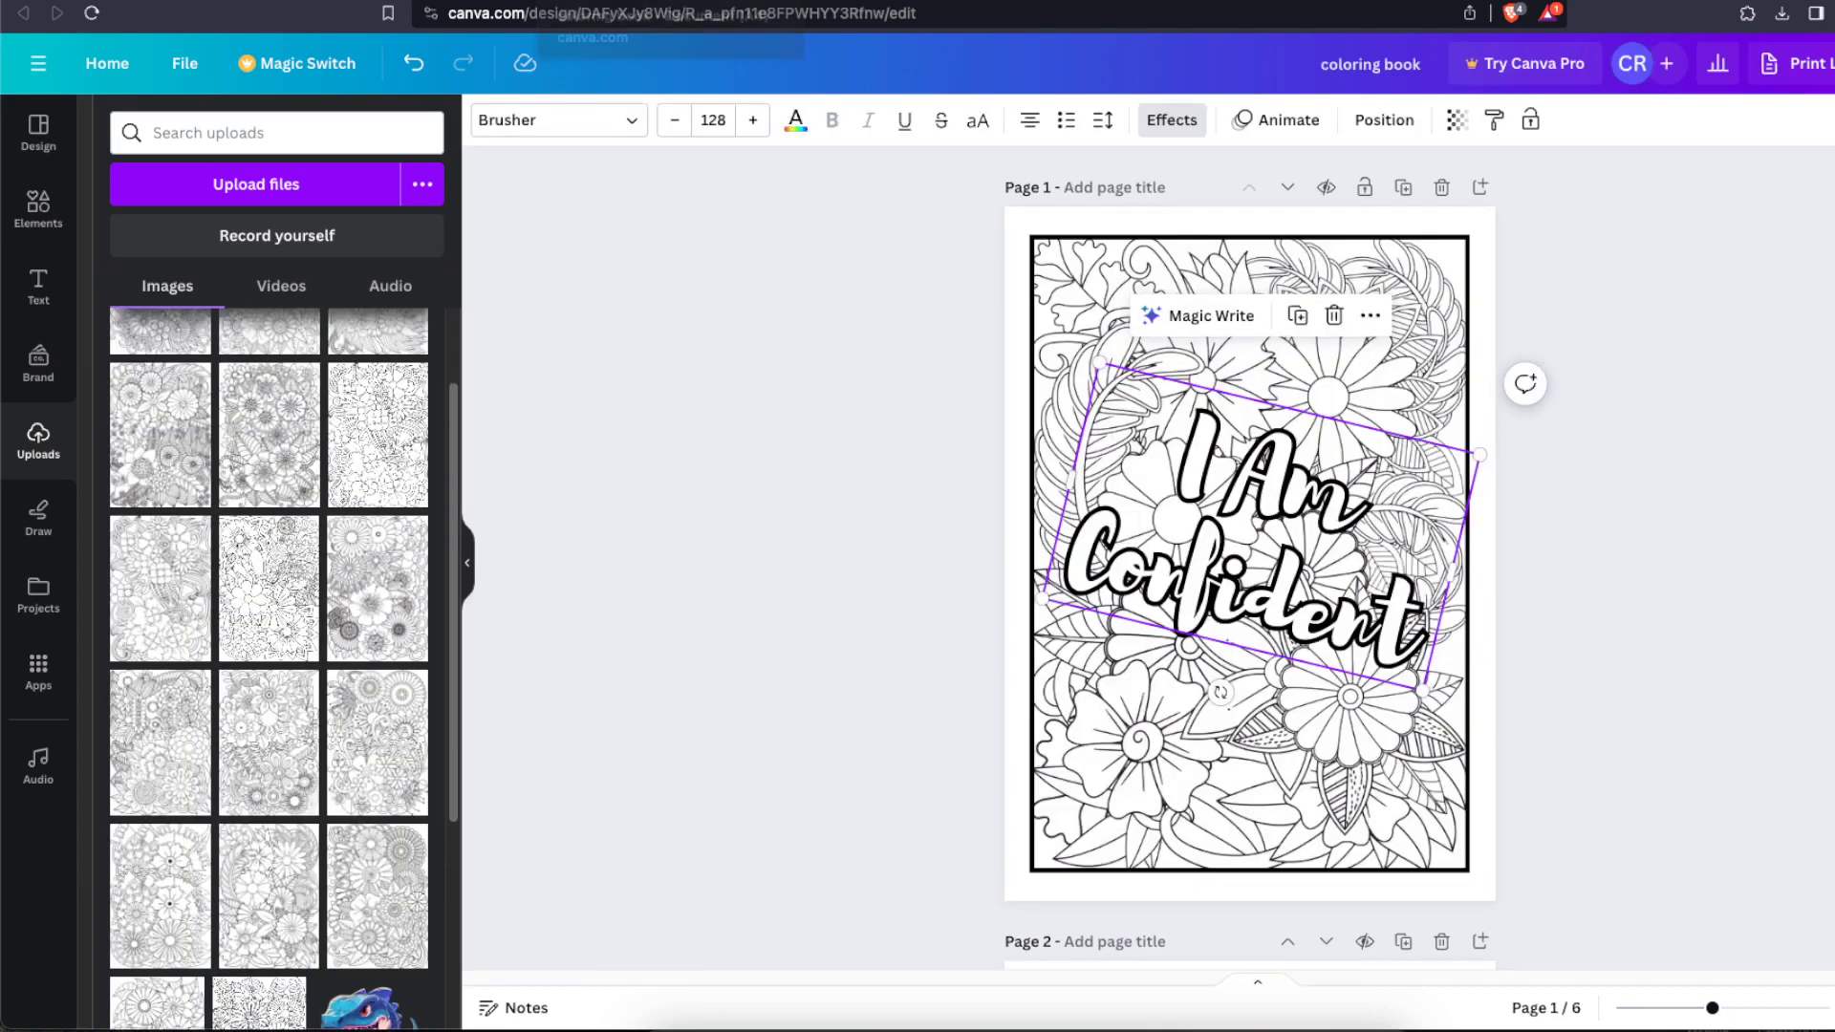
{"action": "left_click", "coordinate": [777, 440]}
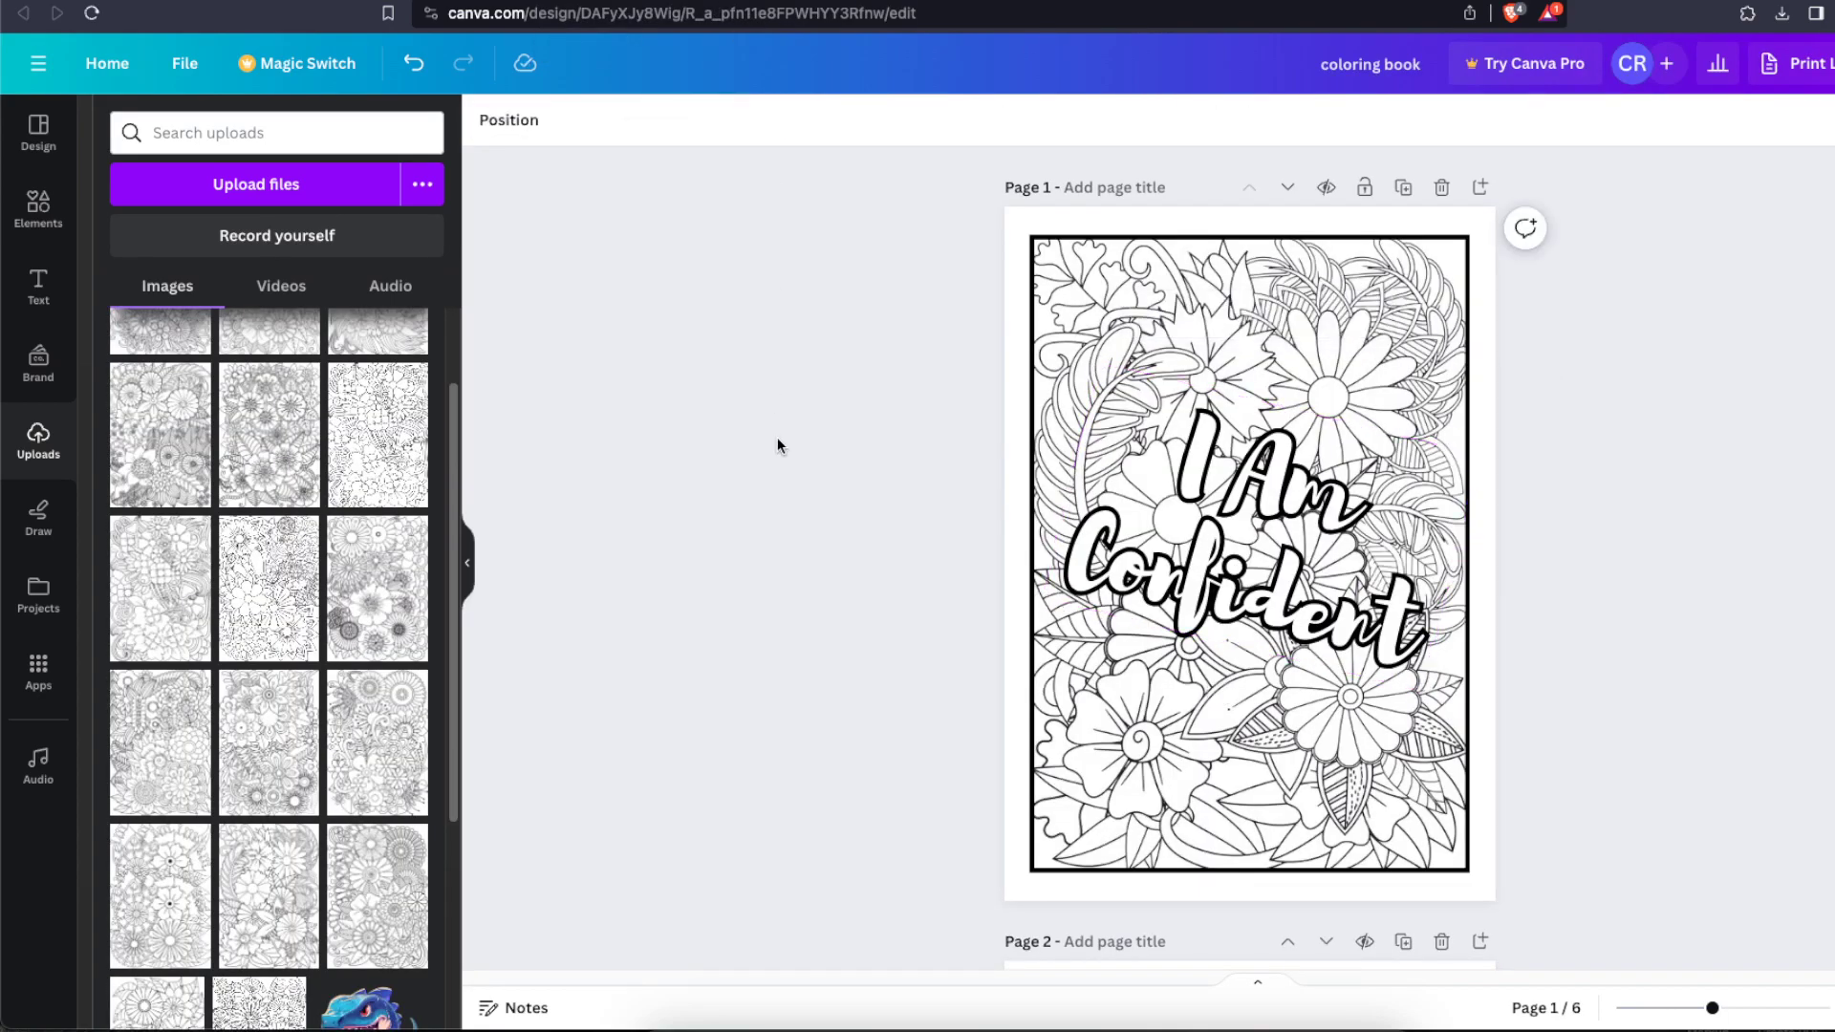